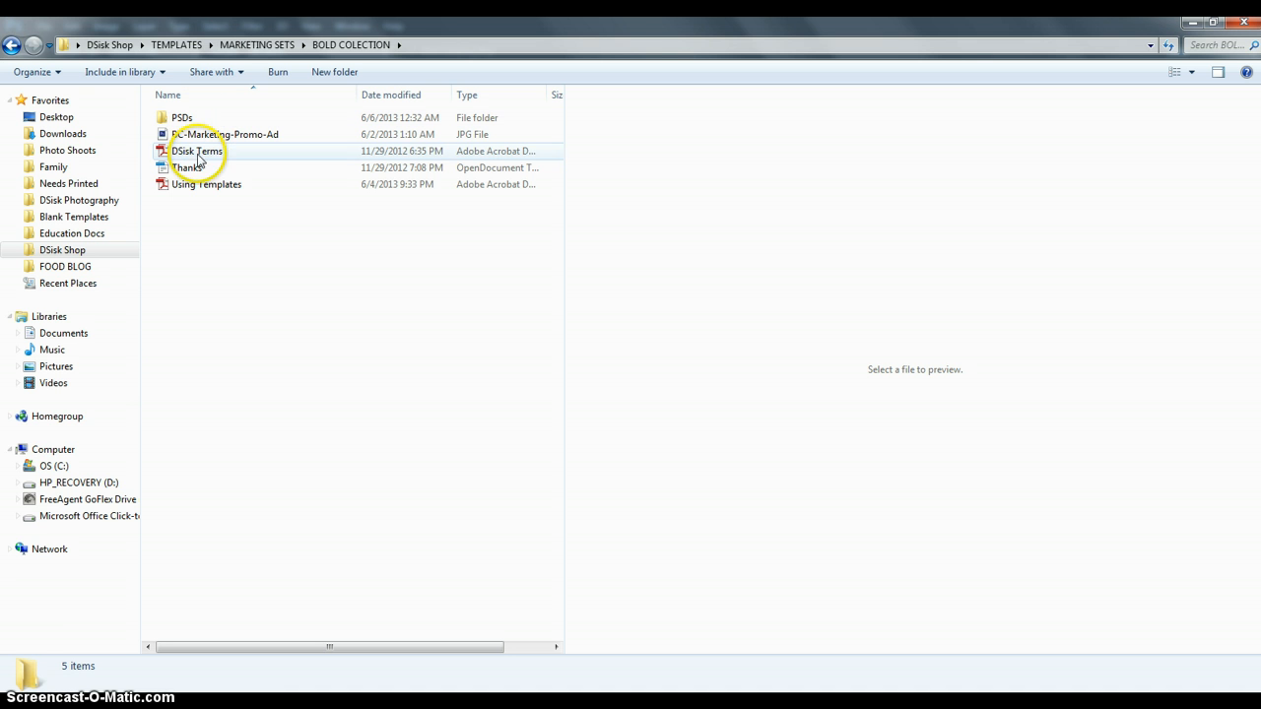
Preview the Using Templates PDF and read its instructions through to the end
{"action": "left_click", "coordinate": [216, 187]}
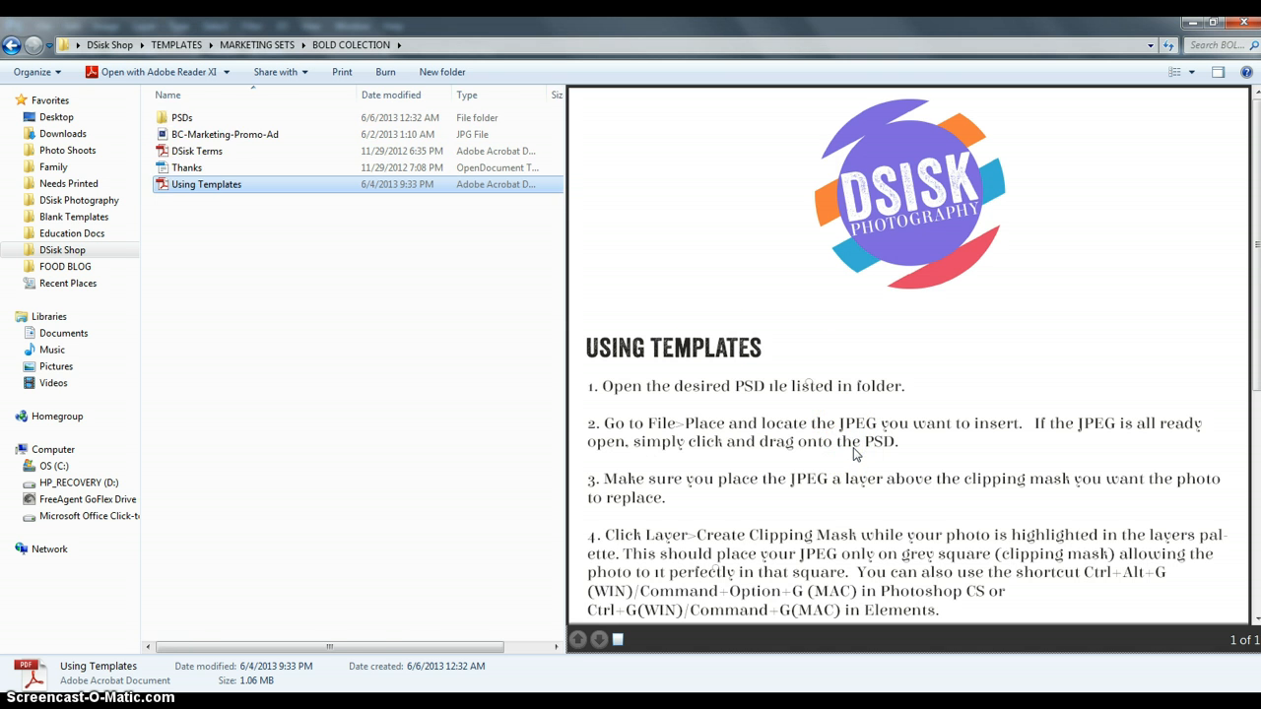
{"action": "left_click", "coordinate": [1249, 394]}
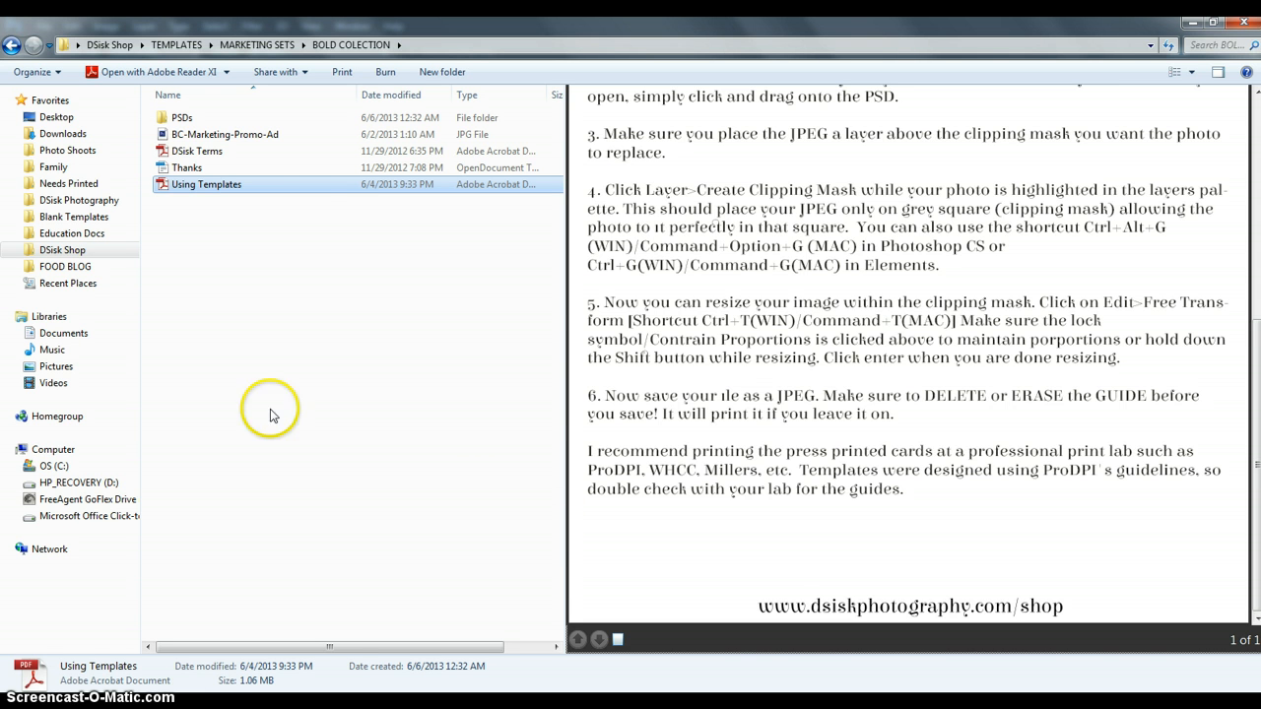
{"action": "left_click_drag", "start_coordinate": [1256, 374], "coordinate": [1257, 158]}
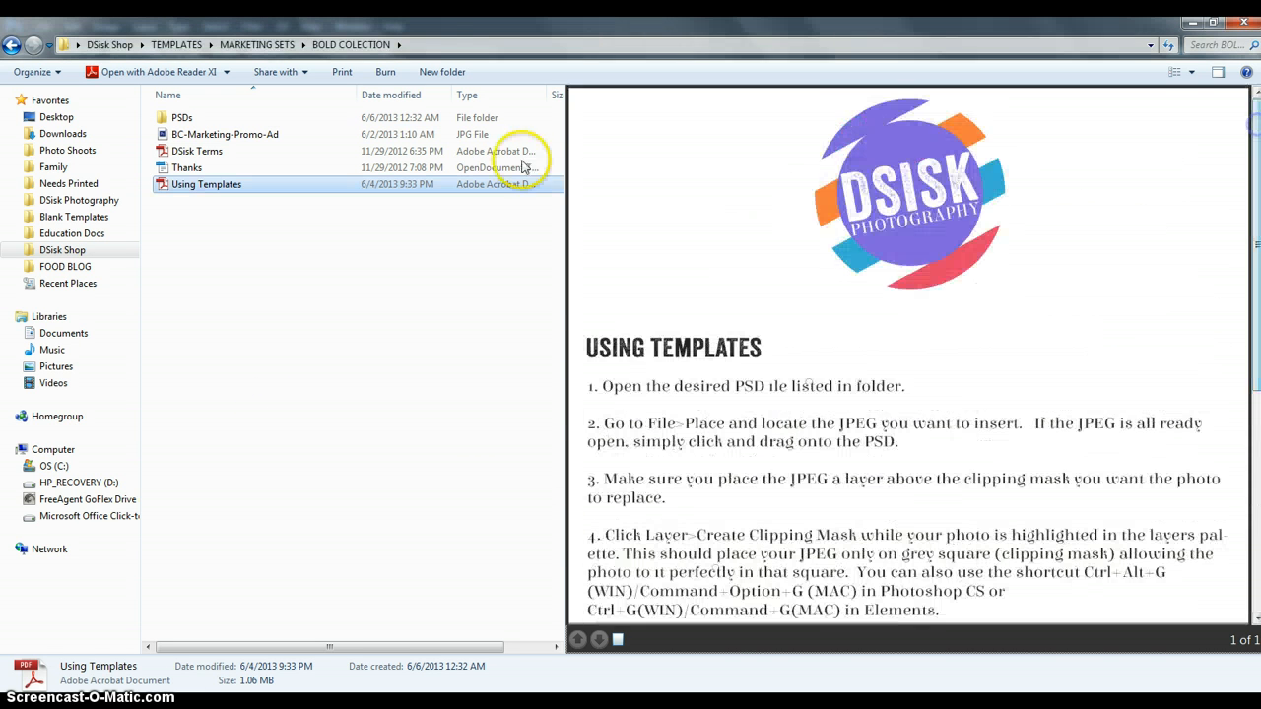
Preview the DSisk Terms and Thanks documents and the BC-Marketing-Promo-Ad image in the BOLD COLECTION folder
{"action": "left_click", "coordinate": [203, 150]}
{"action": "left_click", "coordinate": [205, 169]}
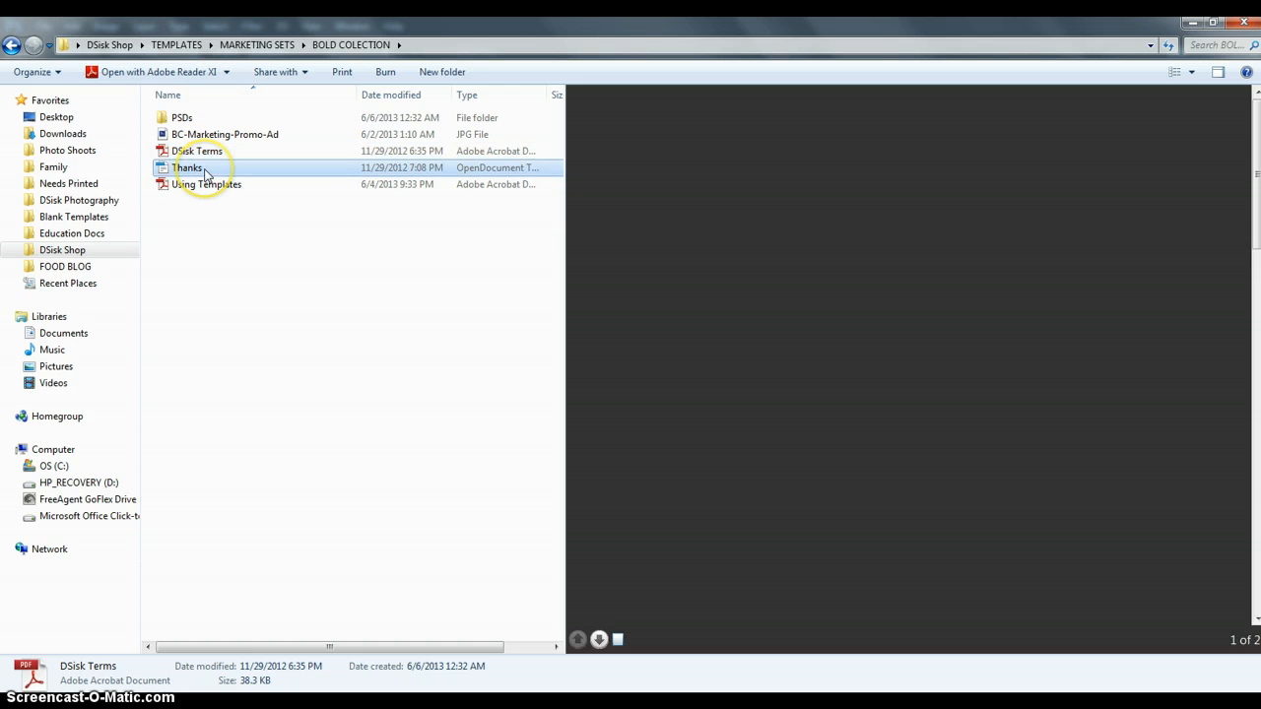
{"action": "left_click", "coordinate": [210, 150]}
{"action": "left_click", "coordinate": [209, 120]}
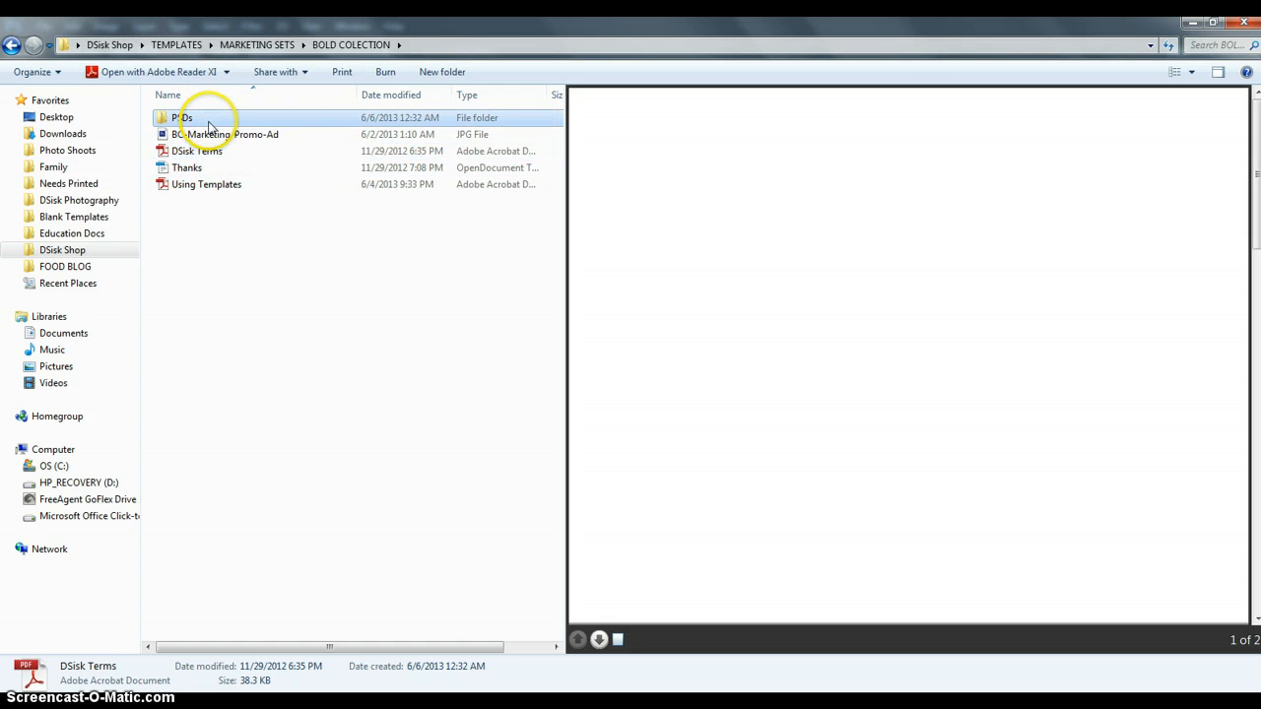
{"action": "left_click", "coordinate": [209, 133]}
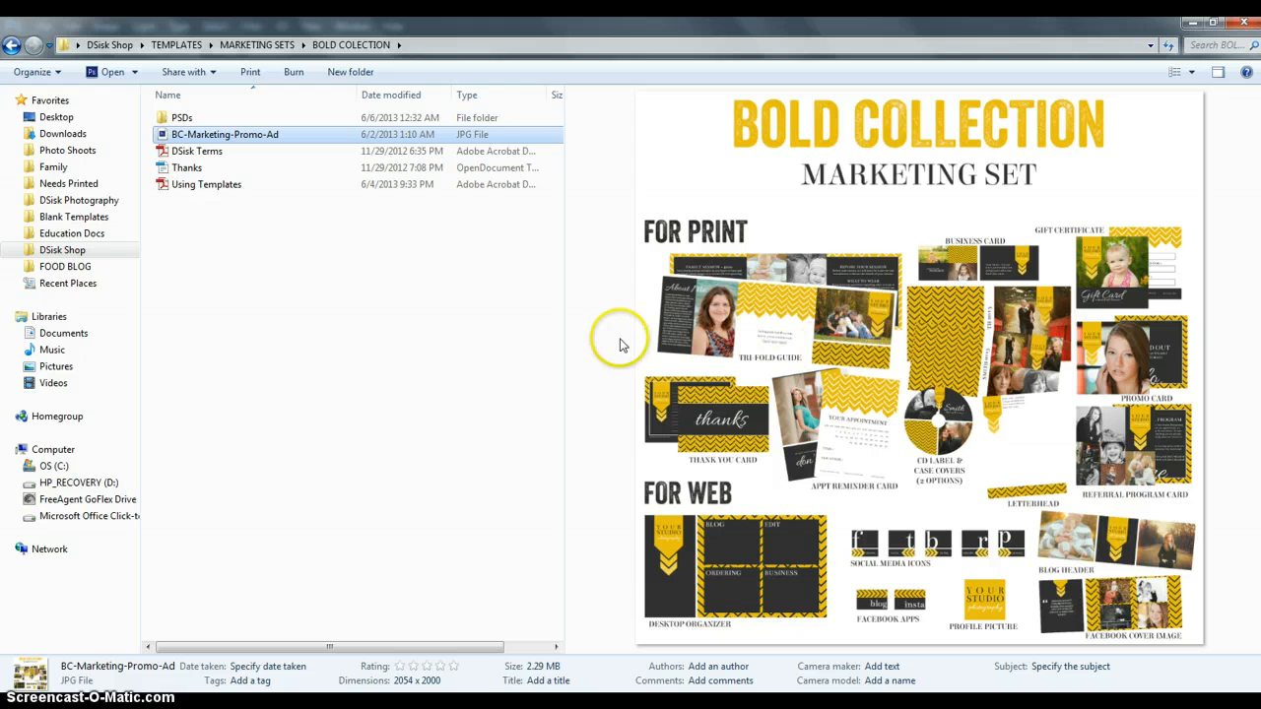
Look through the PSDs folder, and return to the BOLD COLECTION folder to preview the BC-Marketing-Promo-Ad image
{"action": "left_click", "coordinate": [181, 119]}
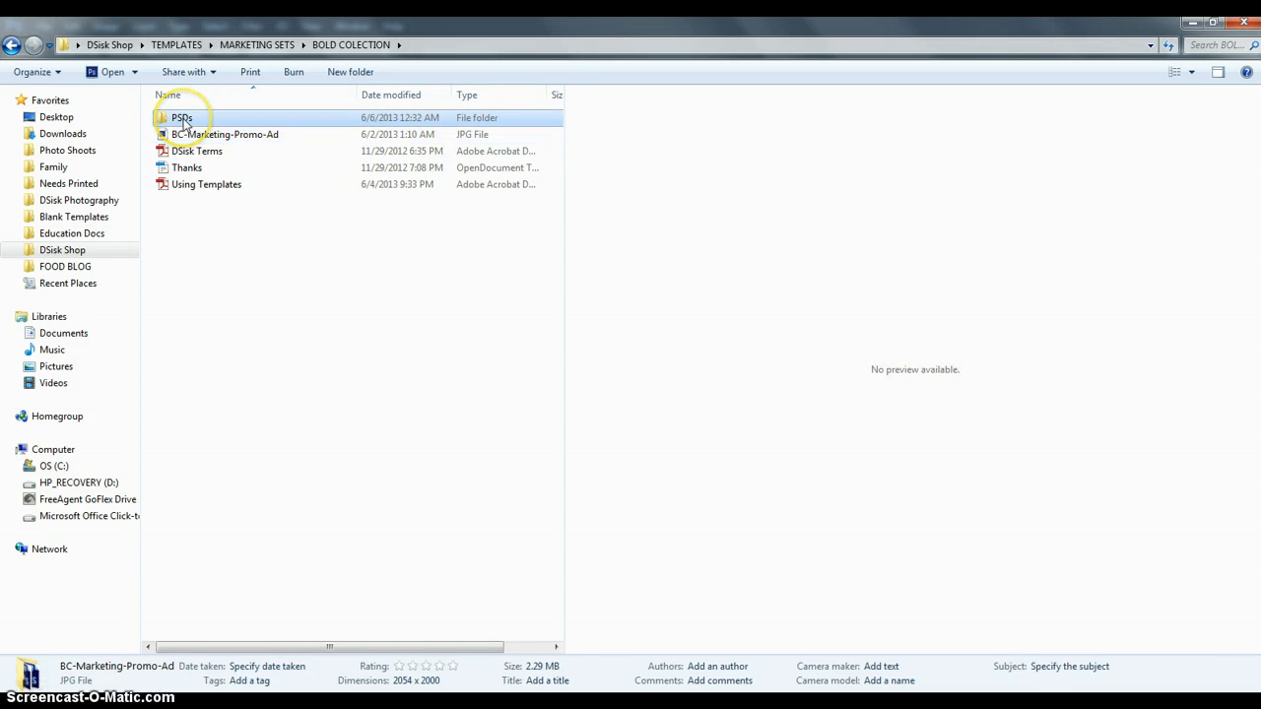
{"action": "double_click", "coordinate": [181, 119]}
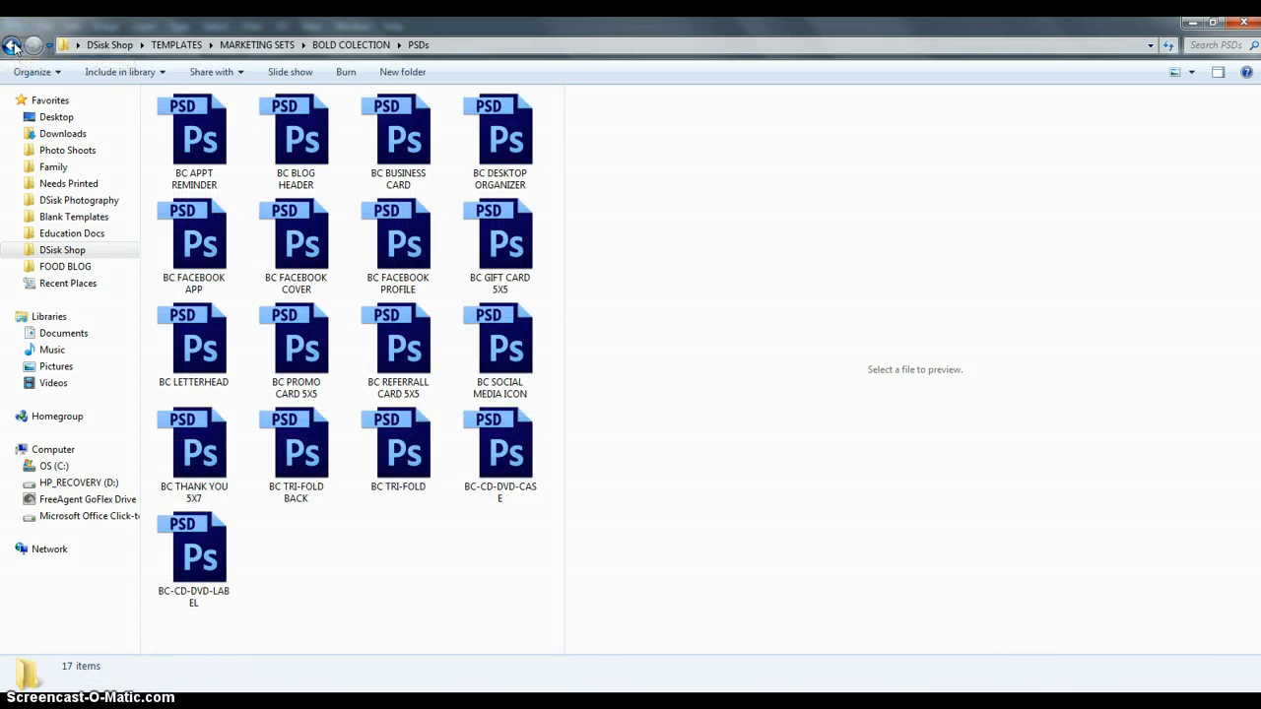
{"action": "left_click", "coordinate": [13, 47]}
{"action": "left_click", "coordinate": [237, 135]}
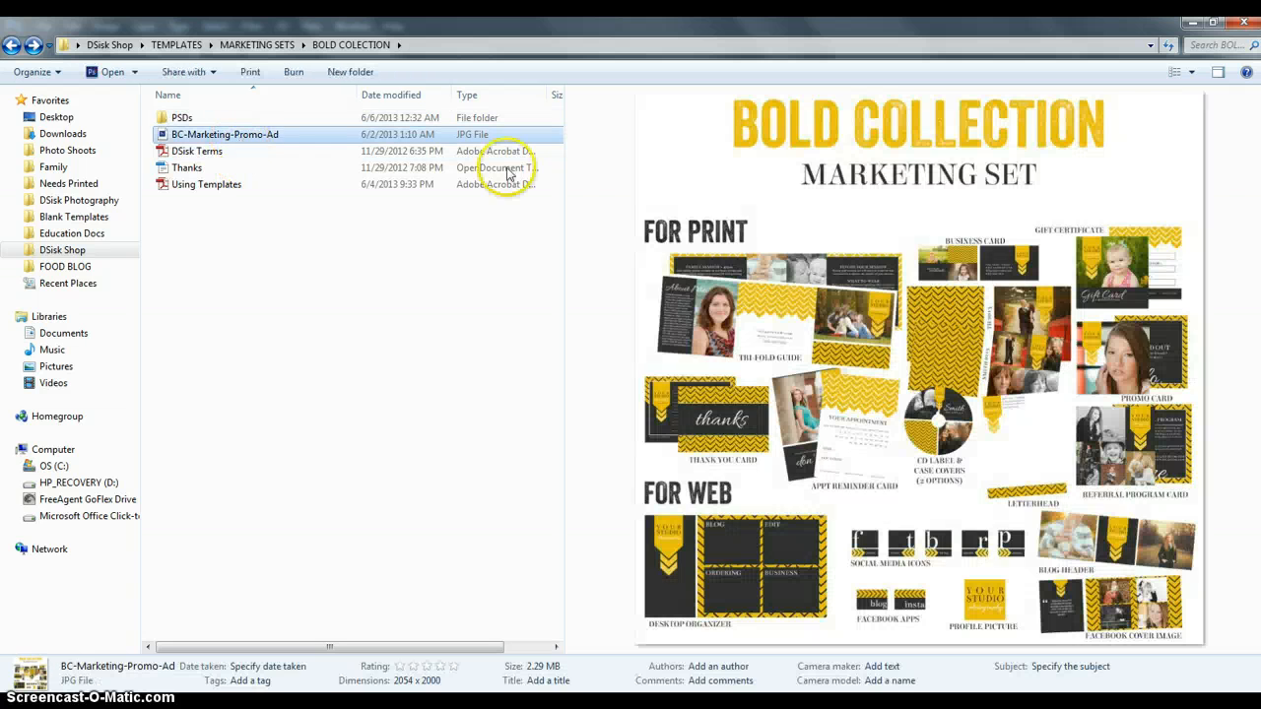
Open the BC APPT REMINDER template from the PSDs folder in Photoshop
{"action": "left_click", "coordinate": [268, 118]}
{"action": "double_click", "coordinate": [268, 118]}
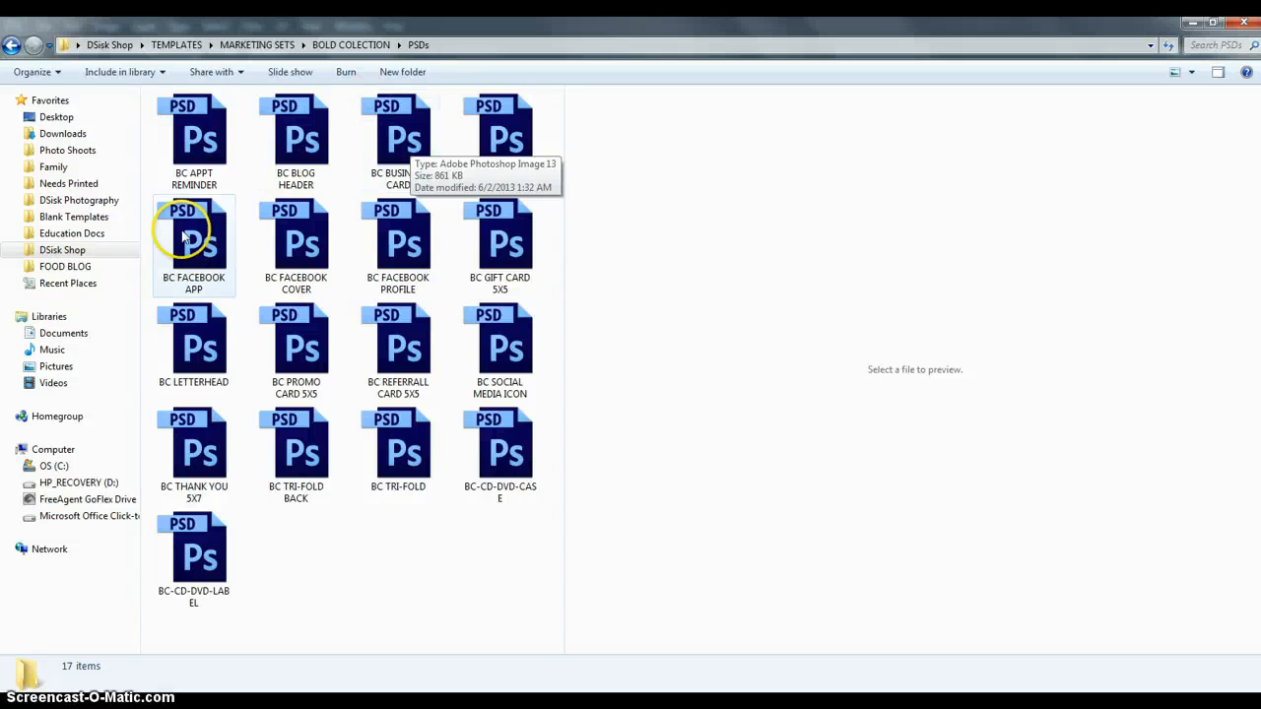
{"action": "left_click", "coordinate": [227, 168]}
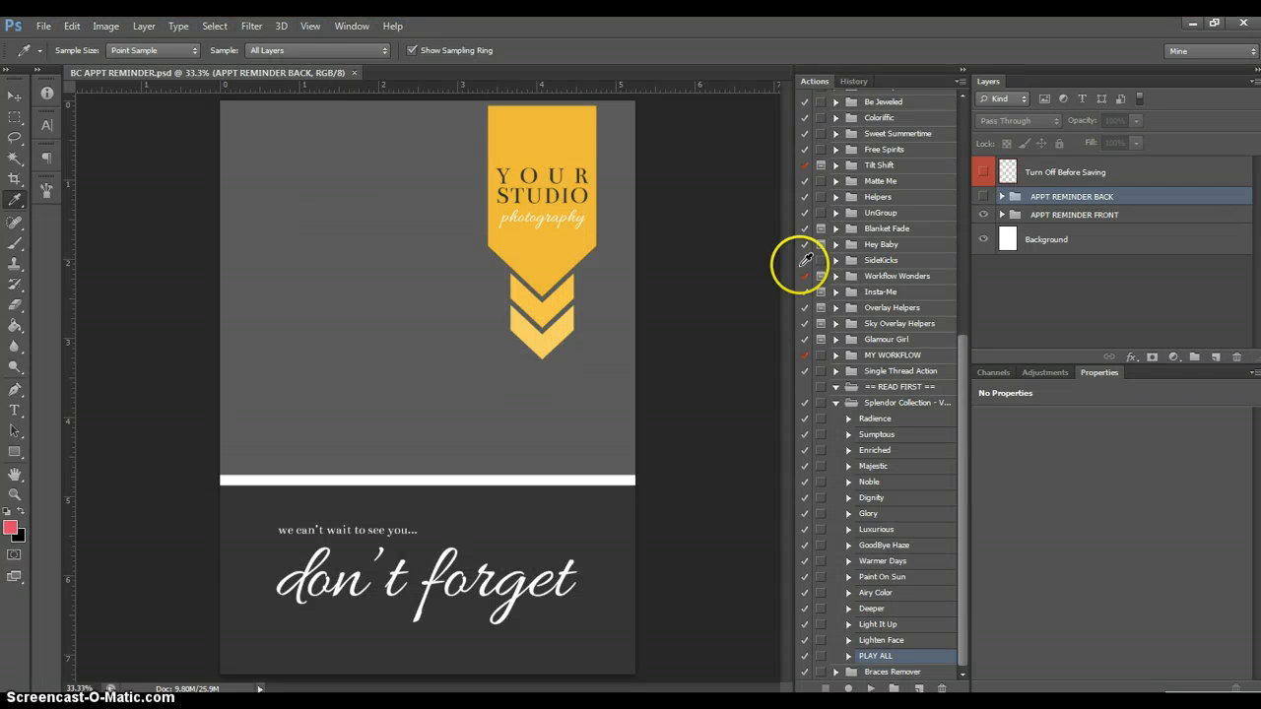
View the card's back by showing APPT REMINDER BACK in place of APPT REMINDER FRONT, and restore the front's visibility
{"action": "left_click", "coordinate": [1069, 240]}
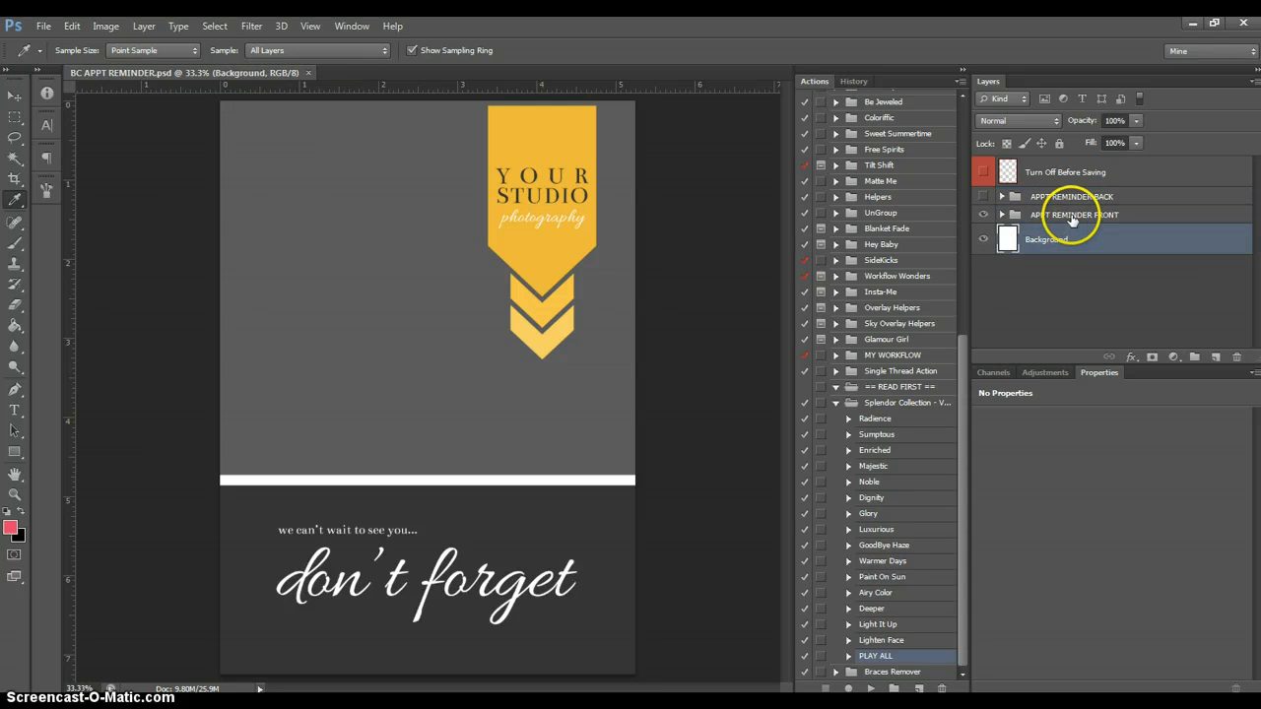
{"action": "left_click", "coordinate": [1071, 216]}
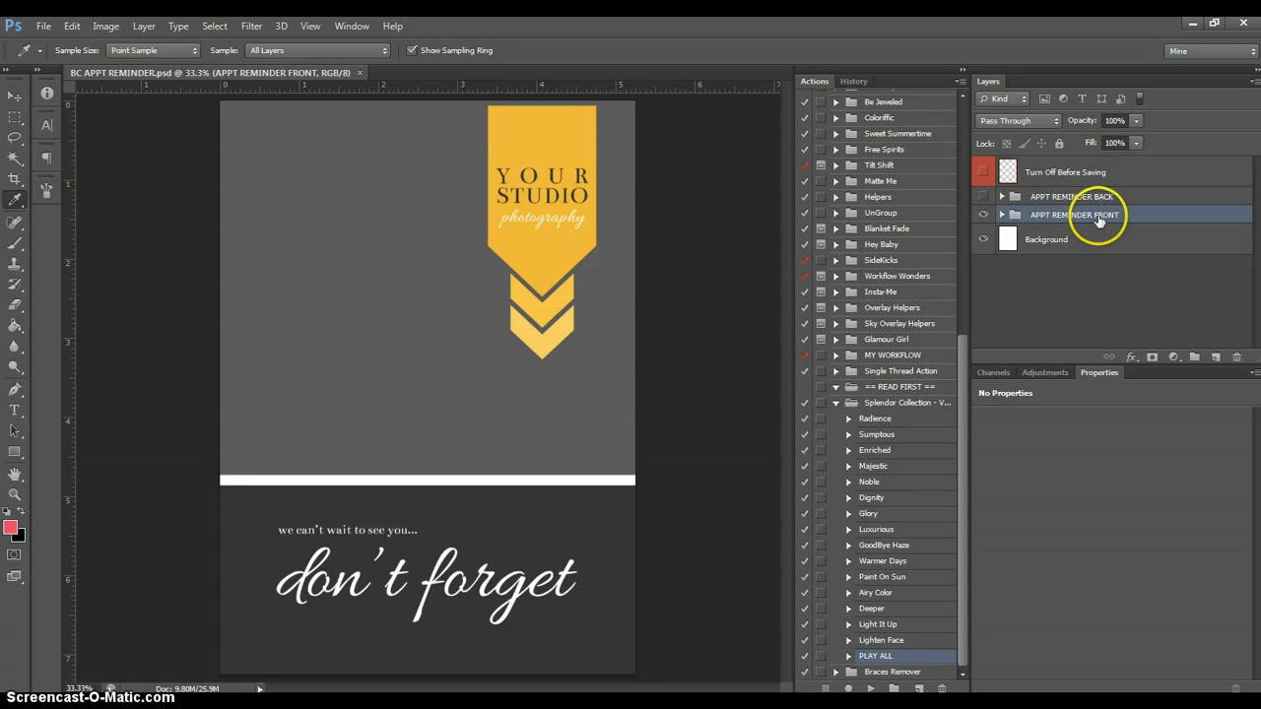
{"action": "left_click", "coordinate": [984, 213]}
{"action": "left_click", "coordinate": [983, 197]}
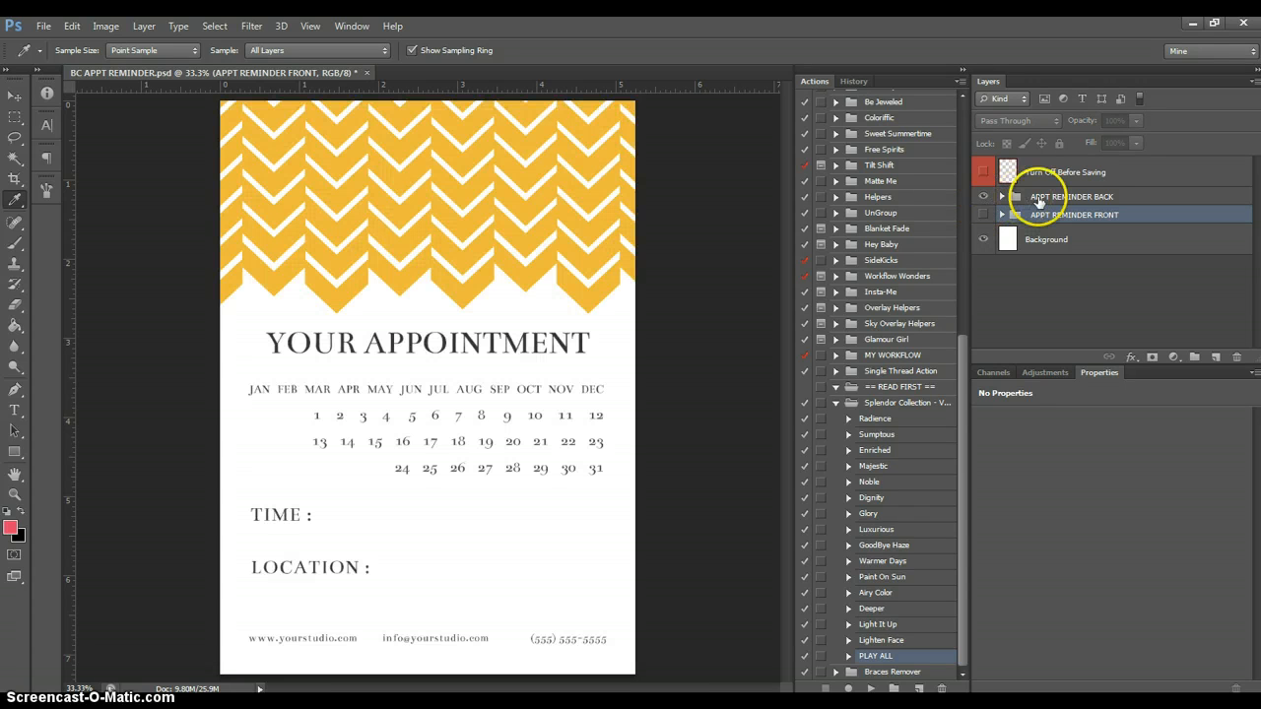
{"action": "left_click", "coordinate": [1035, 199]}
{"action": "left_click", "coordinate": [983, 197]}
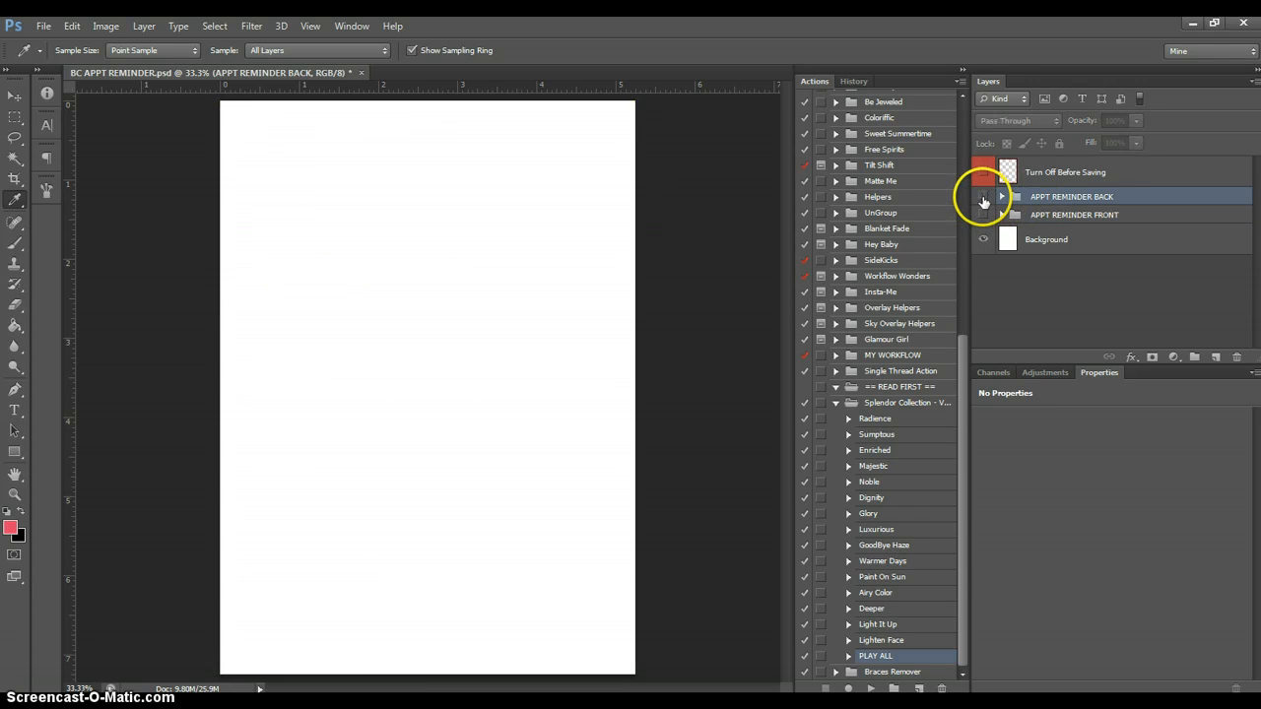
{"action": "left_click", "coordinate": [984, 215]}
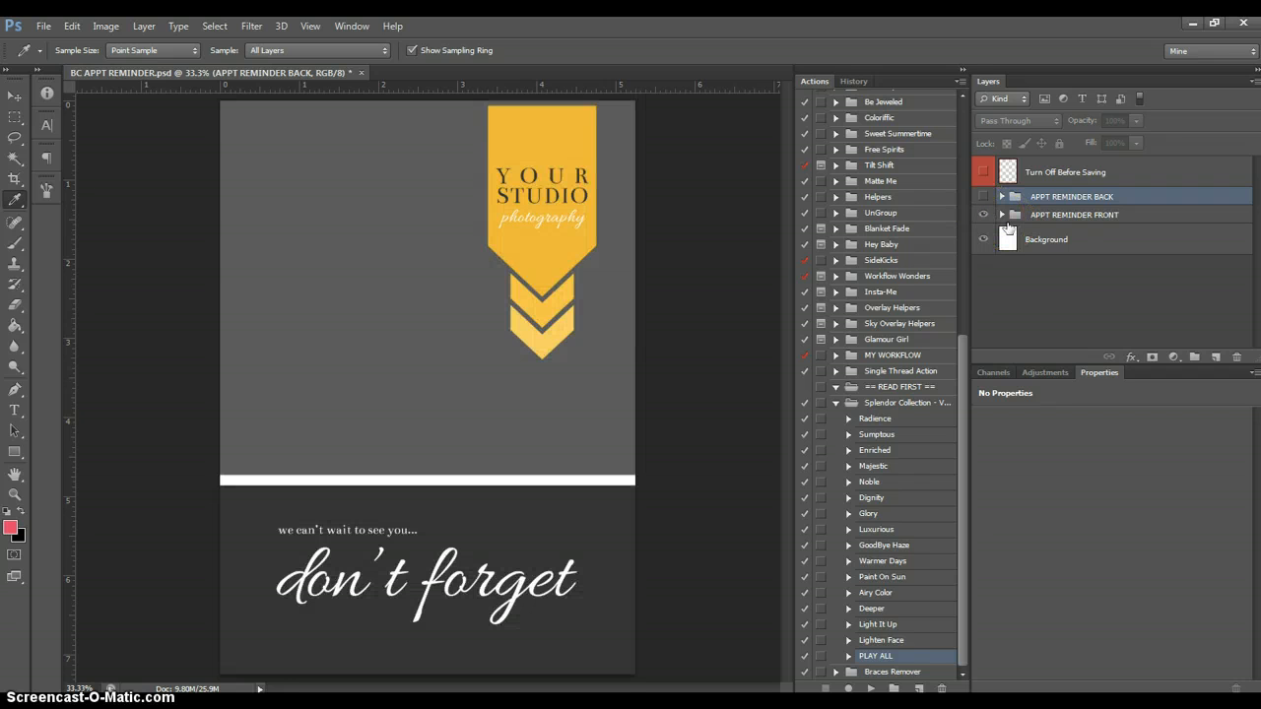
Show the Turn Off Before Saving guide layer to check the card's margins, and hide it again
{"action": "left_click", "coordinate": [1003, 216]}
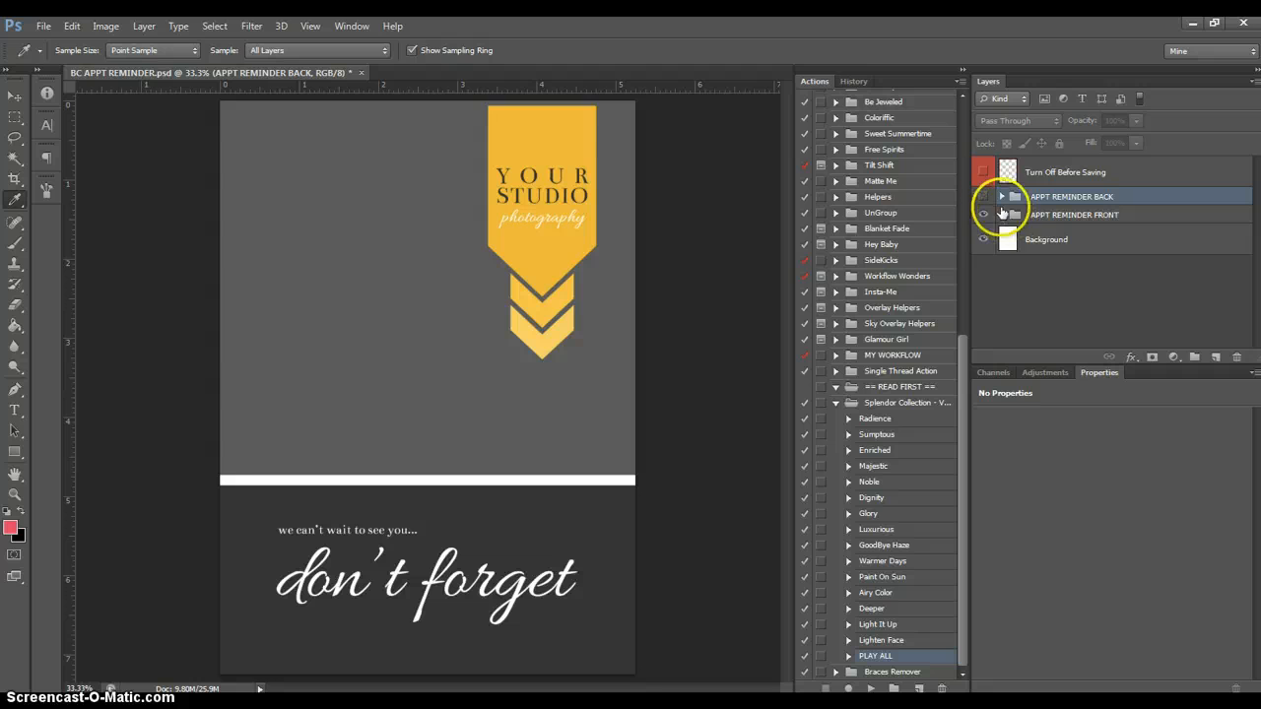
{"action": "left_click", "coordinate": [984, 173]}
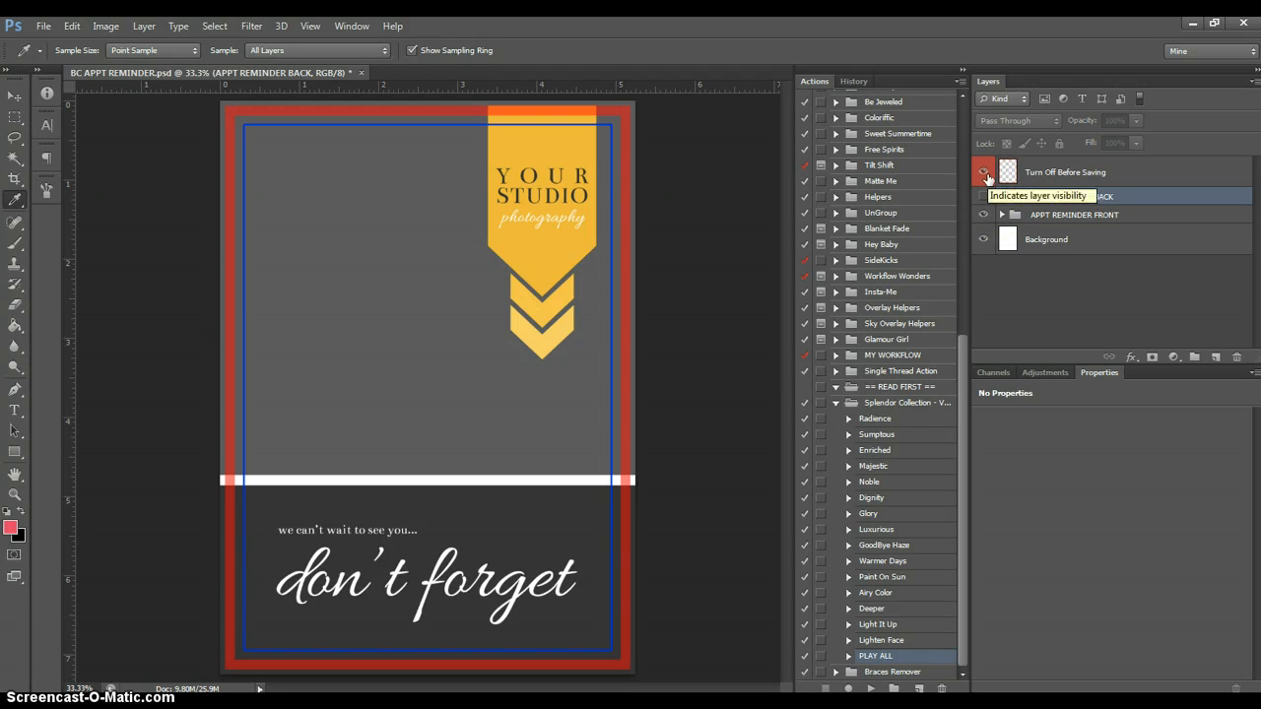
{"action": "left_click", "coordinate": [985, 175]}
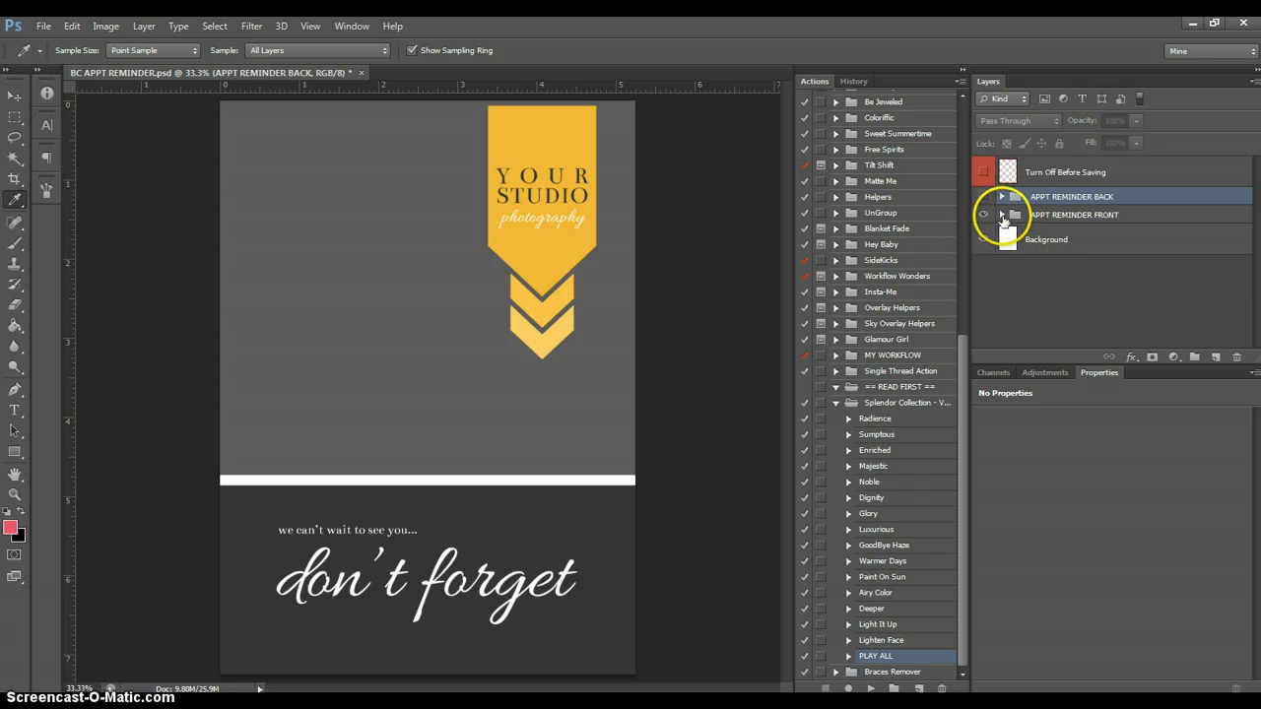
Expand the APPT REMINDER FRONT group and select its TEXT subgroup
{"action": "left_click", "coordinate": [1009, 215]}
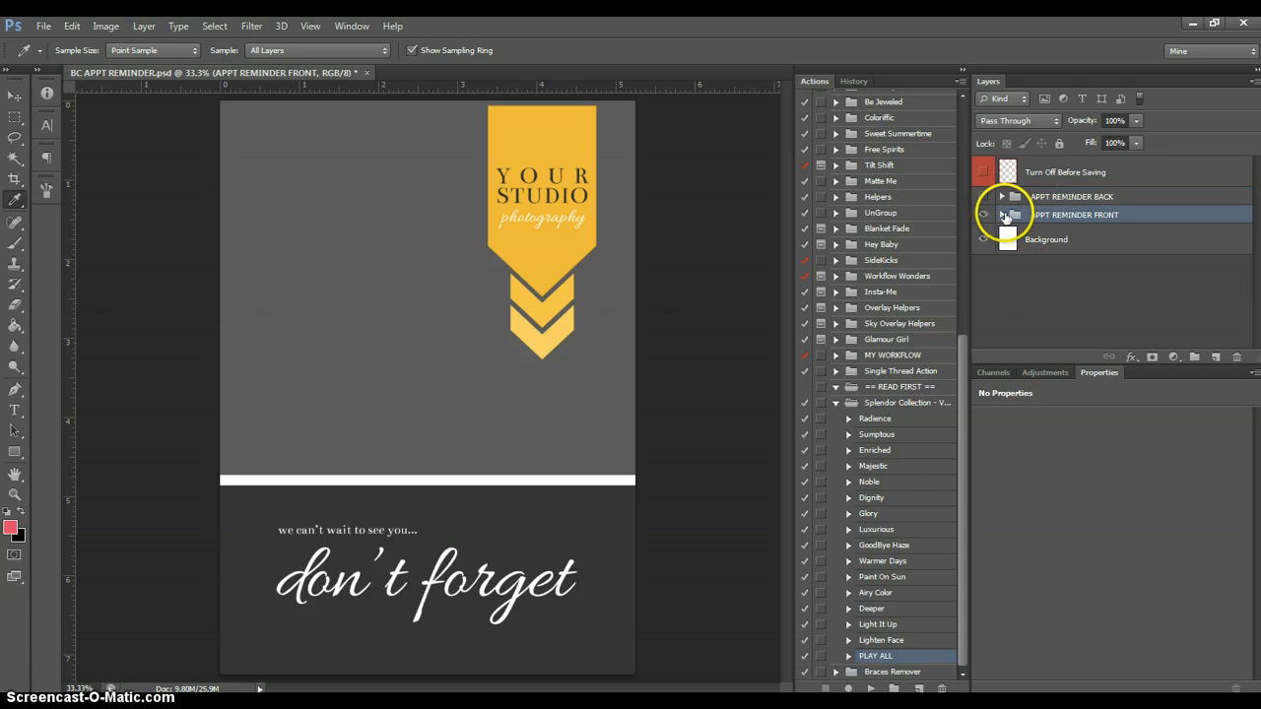
{"action": "left_click", "coordinate": [1002, 215]}
{"action": "left_click", "coordinate": [1052, 231]}
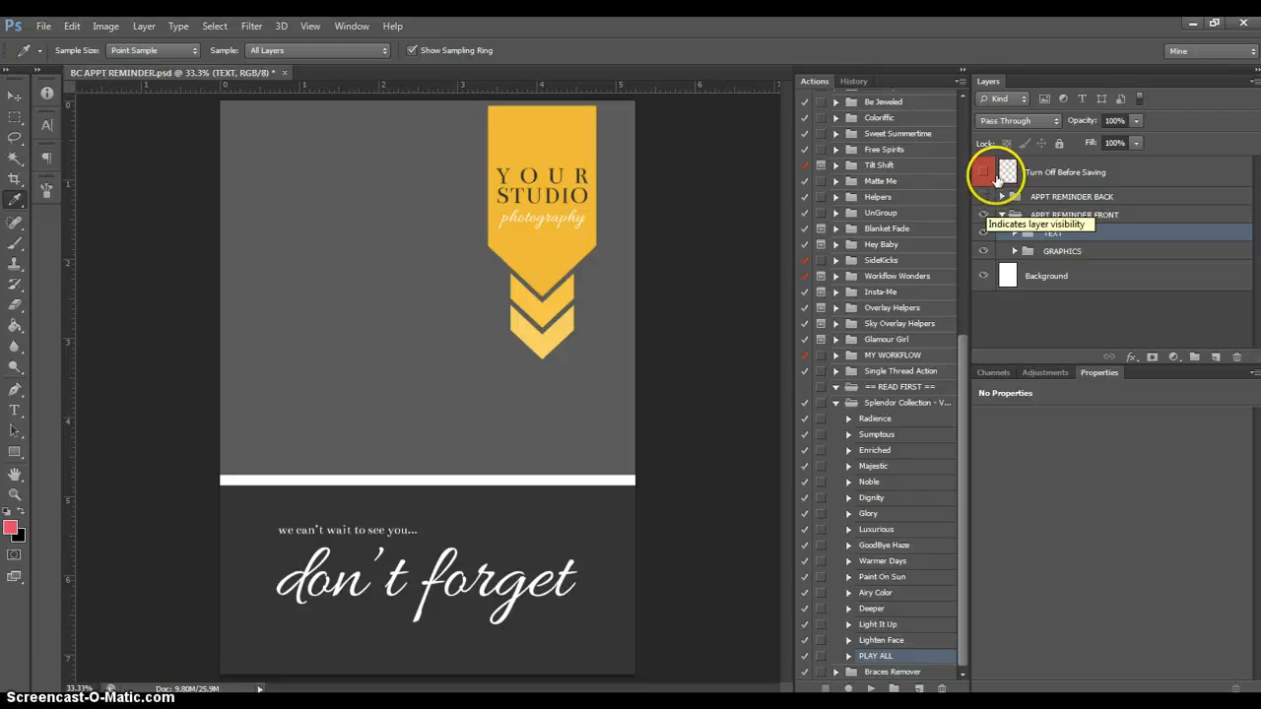
Run the UnGroup action on the collapsed APPT REMINDER FRONT group to release its TEXT and GRAPHICS groups
{"action": "left_click", "coordinate": [836, 213]}
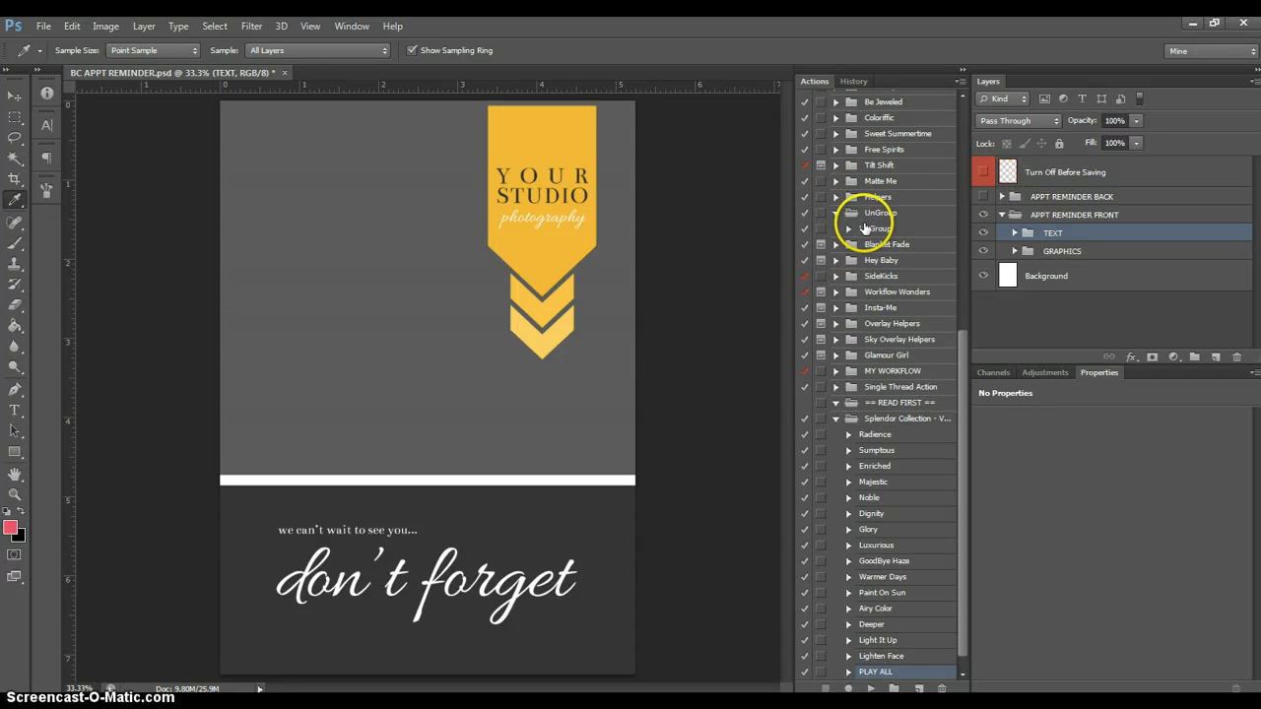
{"action": "left_click", "coordinate": [848, 228]}
{"action": "left_click", "coordinate": [1005, 214]}
{"action": "left_click", "coordinate": [1002, 215]}
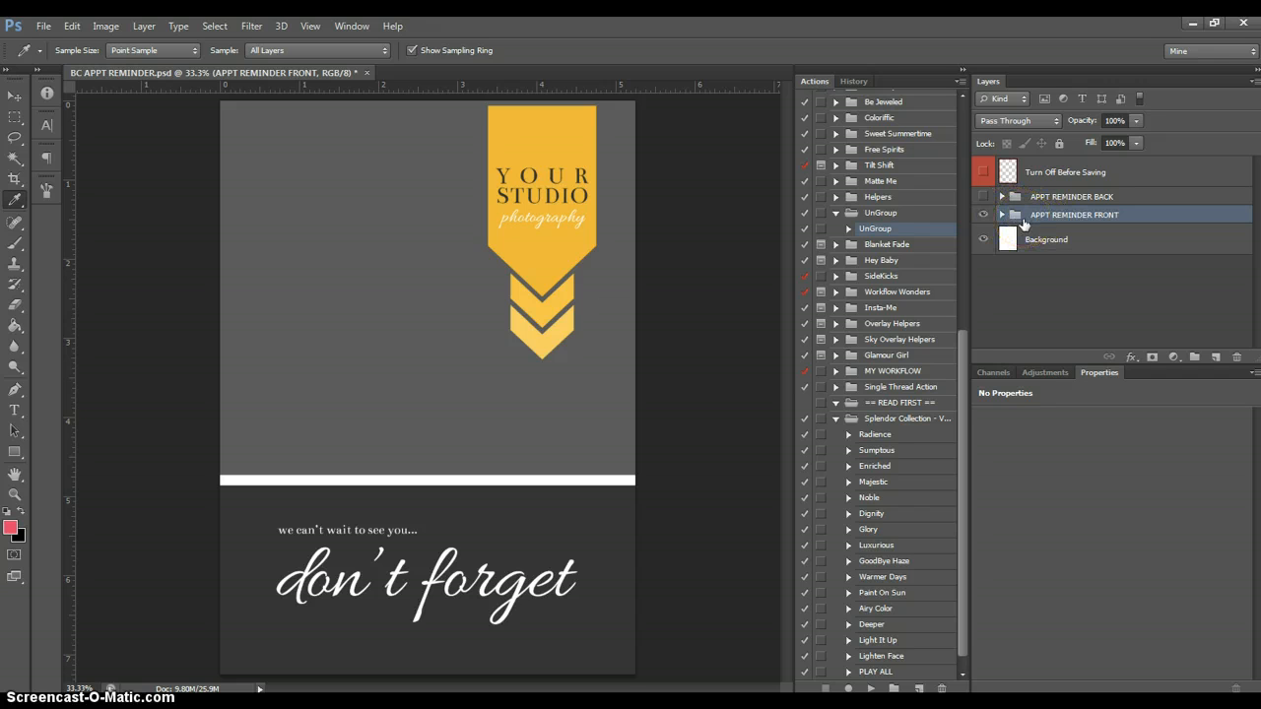
{"action": "left_click", "coordinate": [1015, 216]}
{"action": "left_click", "coordinate": [871, 689]}
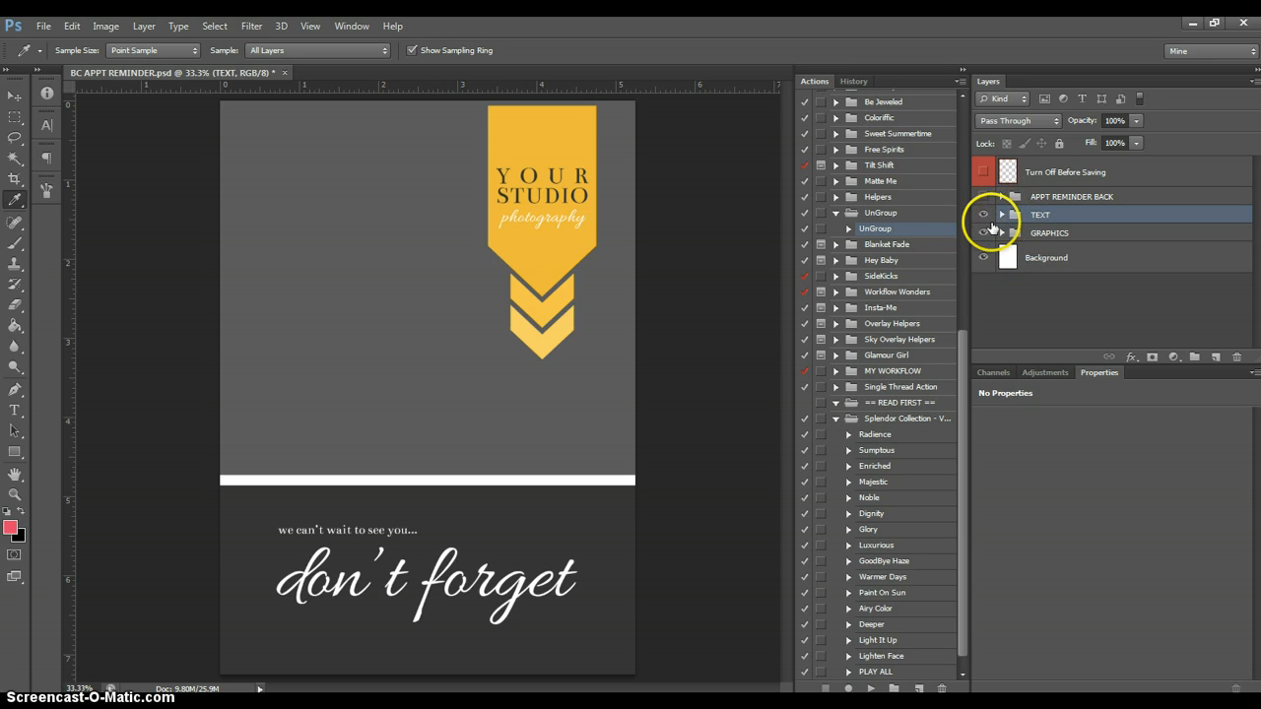
Examine the TEXT and GRAPHICS subgroups inside APPT REMINDER BACK, and collapse the group again
{"action": "left_click", "coordinate": [1003, 197]}
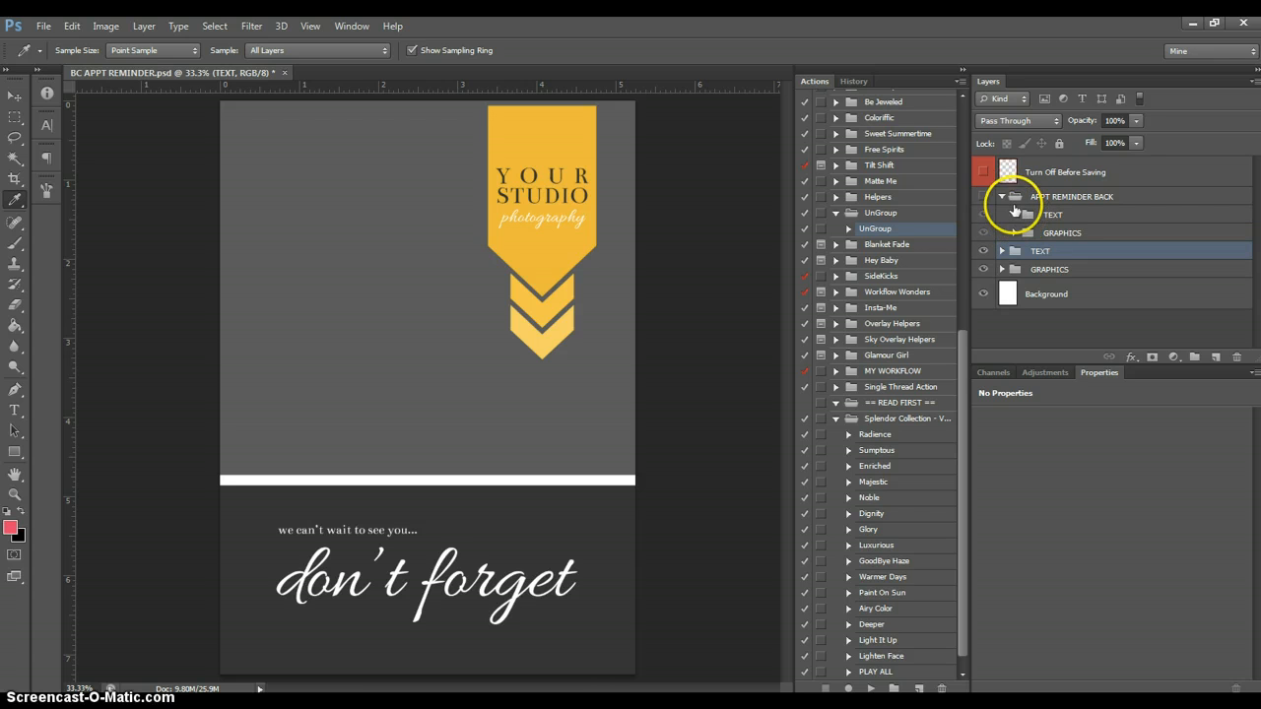
{"action": "left_click", "coordinate": [1033, 233]}
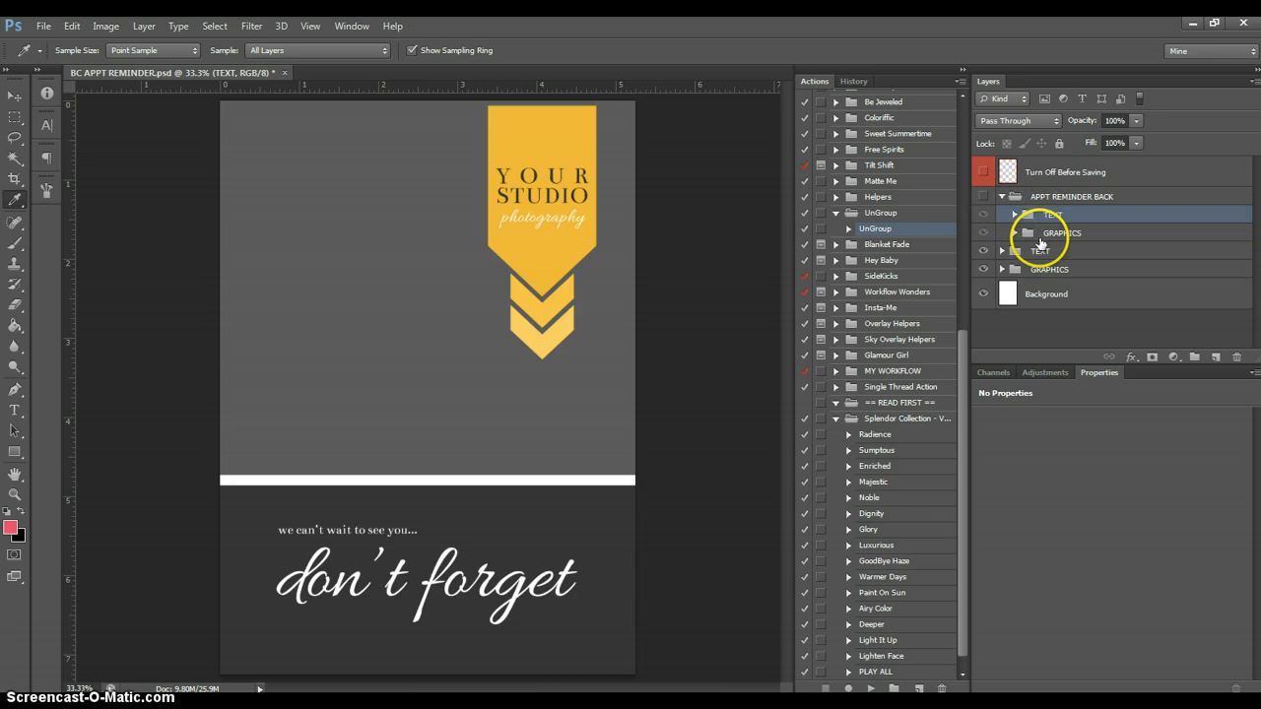
{"action": "left_click", "coordinate": [1003, 197]}
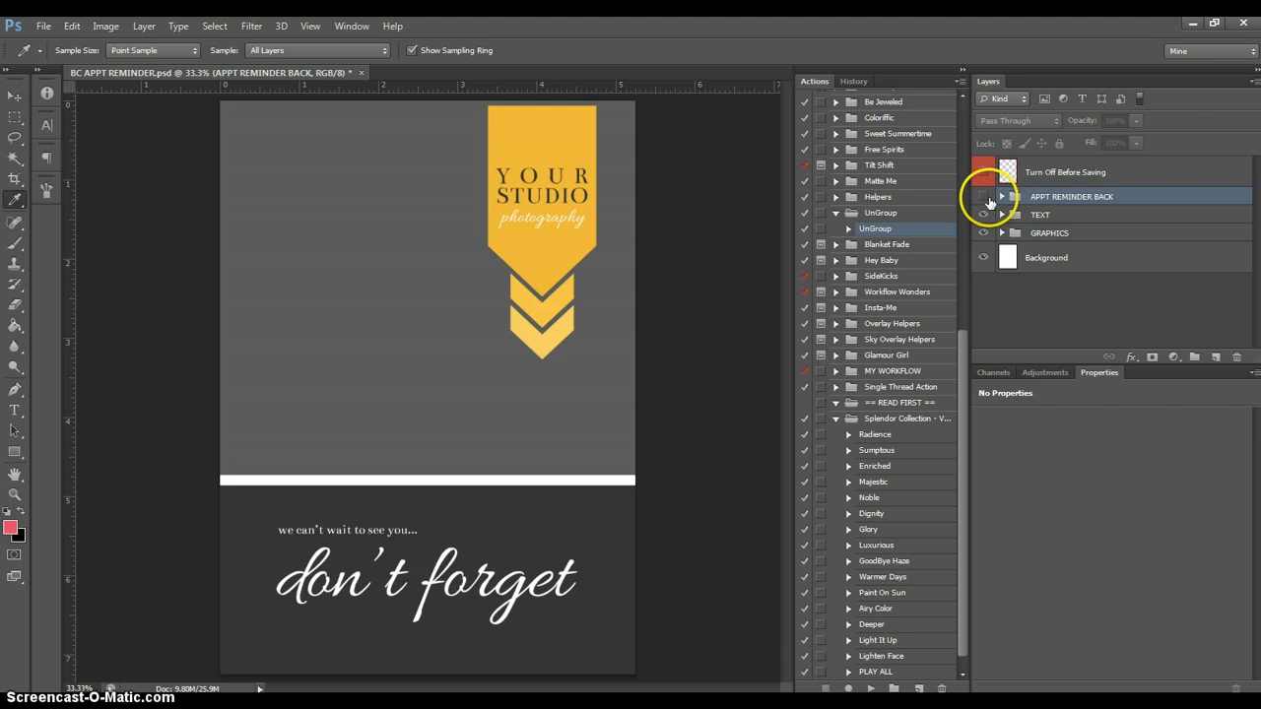
Inspect the contents of the front's TEXT and GRAPHICS groups, and toggle each group's visibility off and back on
{"action": "left_click", "coordinate": [1002, 215]}
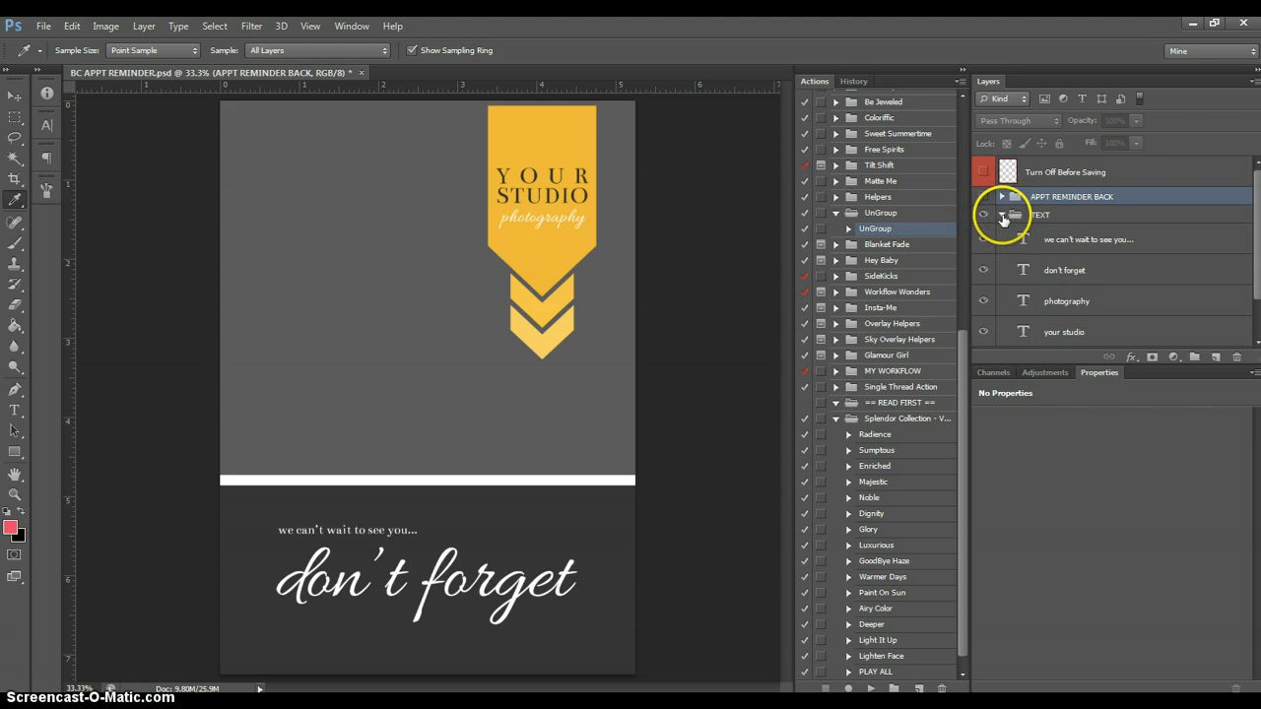
{"action": "left_click", "coordinate": [1002, 215]}
{"action": "left_click", "coordinate": [984, 215]}
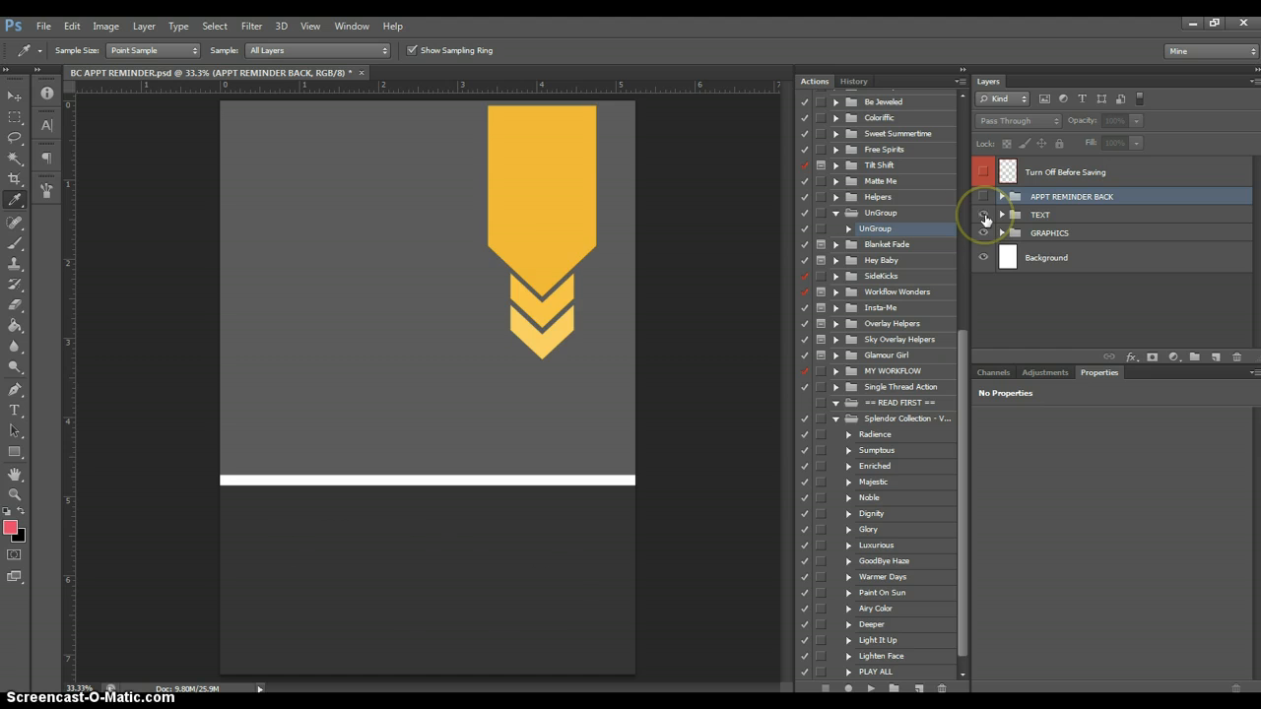
{"action": "left_click", "coordinate": [983, 215]}
{"action": "left_click", "coordinate": [983, 232]}
{"action": "left_click", "coordinate": [983, 232]}
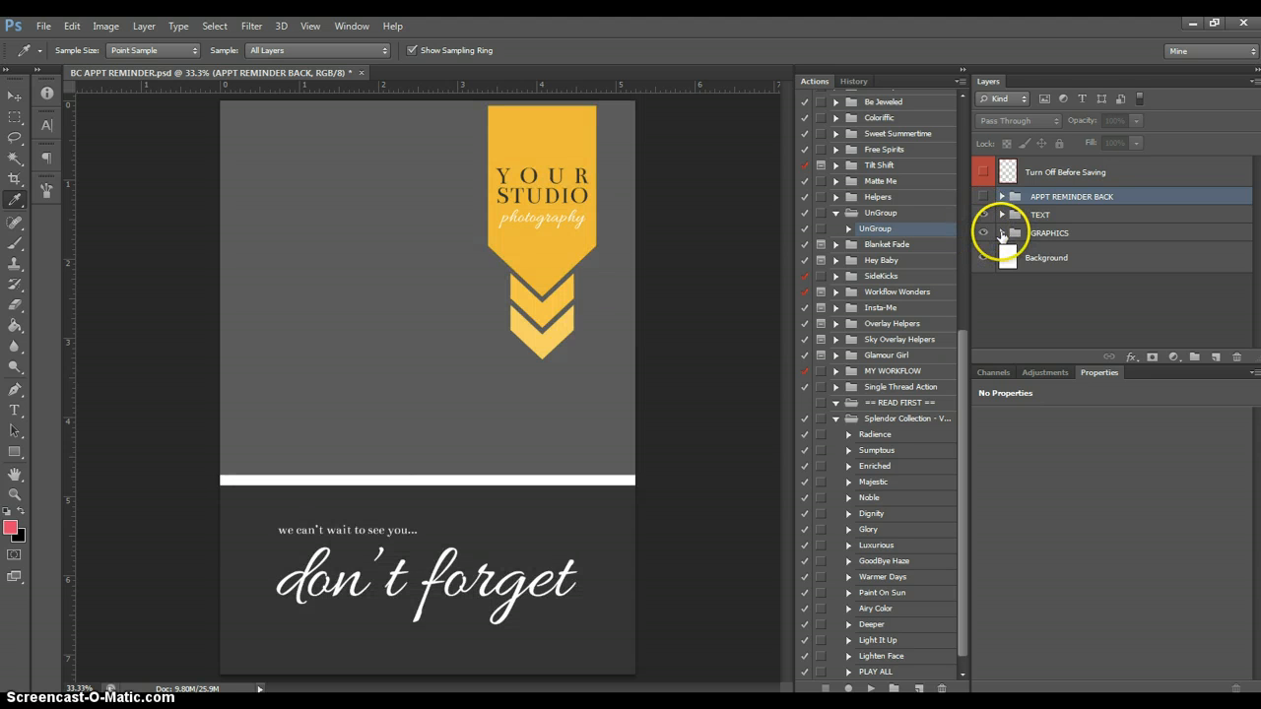
{"action": "left_click", "coordinate": [1002, 233]}
{"action": "left_click", "coordinate": [1002, 232]}
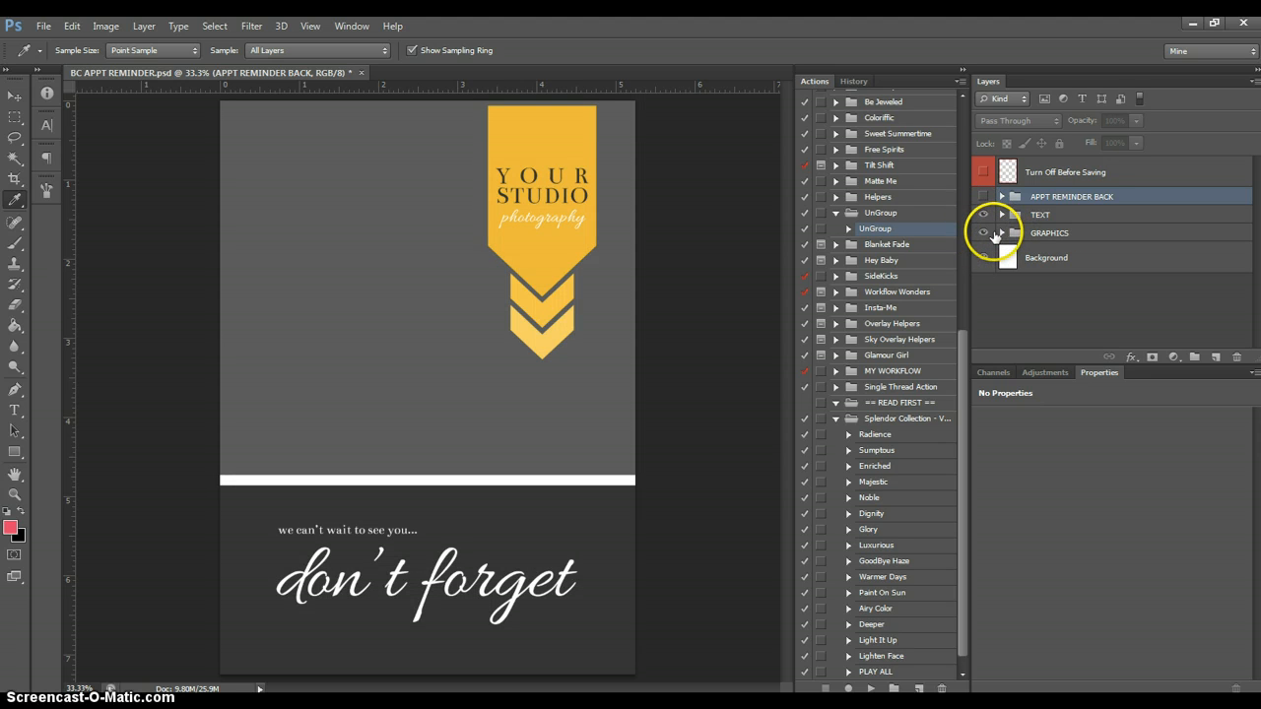
Try to split up the GRAPHICS group with the UnGroup action, and undo the ungrouping
{"action": "left_click", "coordinate": [1022, 235]}
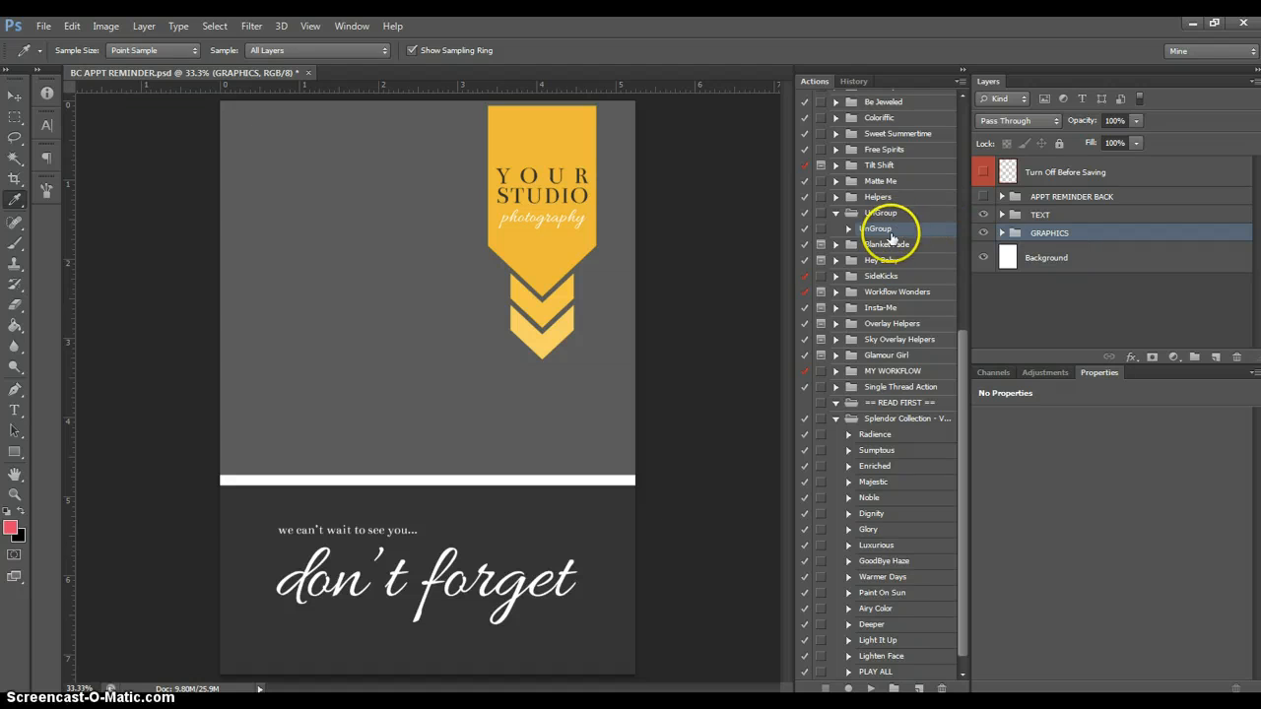
{"action": "left_click", "coordinate": [872, 690]}
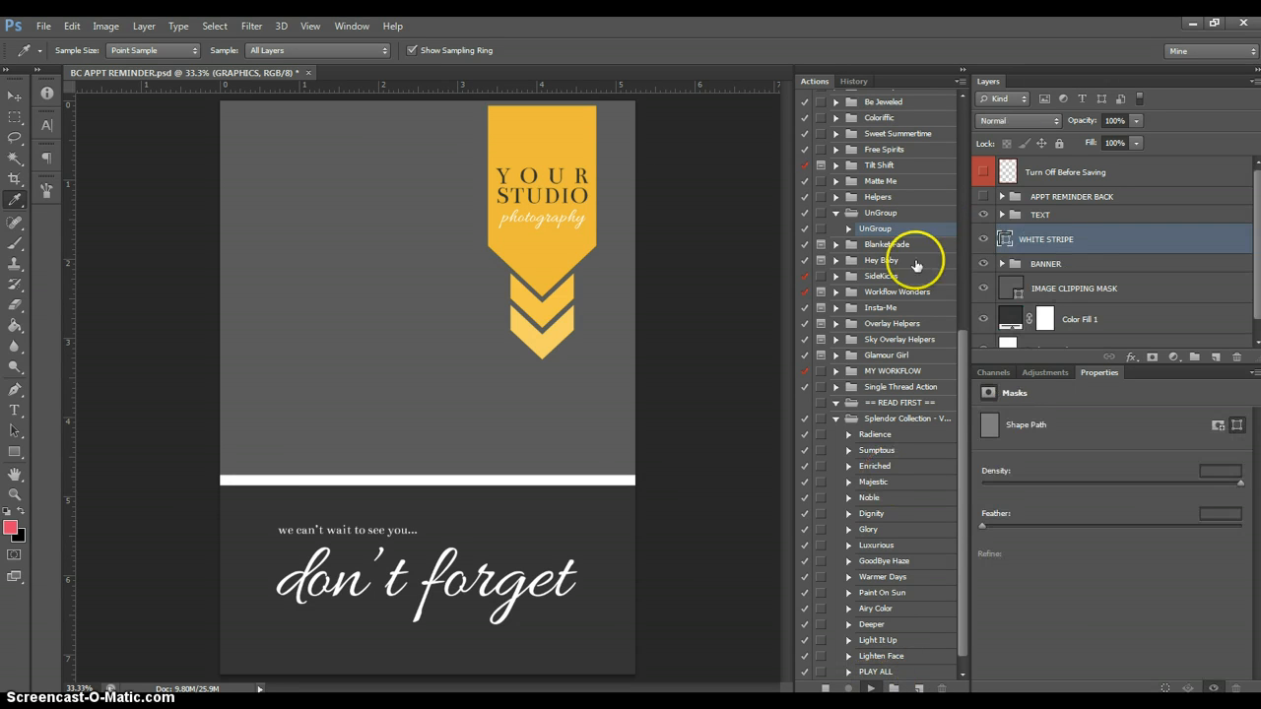
{"action": "left_click", "coordinate": [1047, 246]}
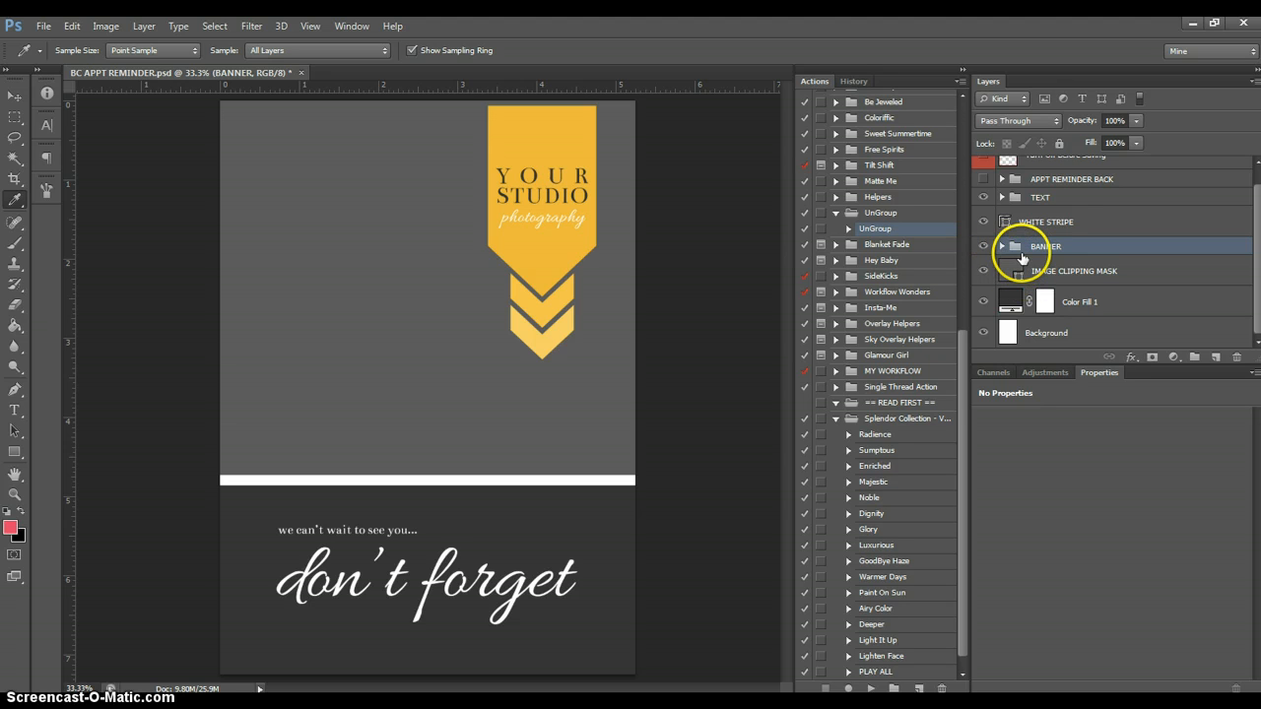
{"action": "key", "text": "ctrl+z"}
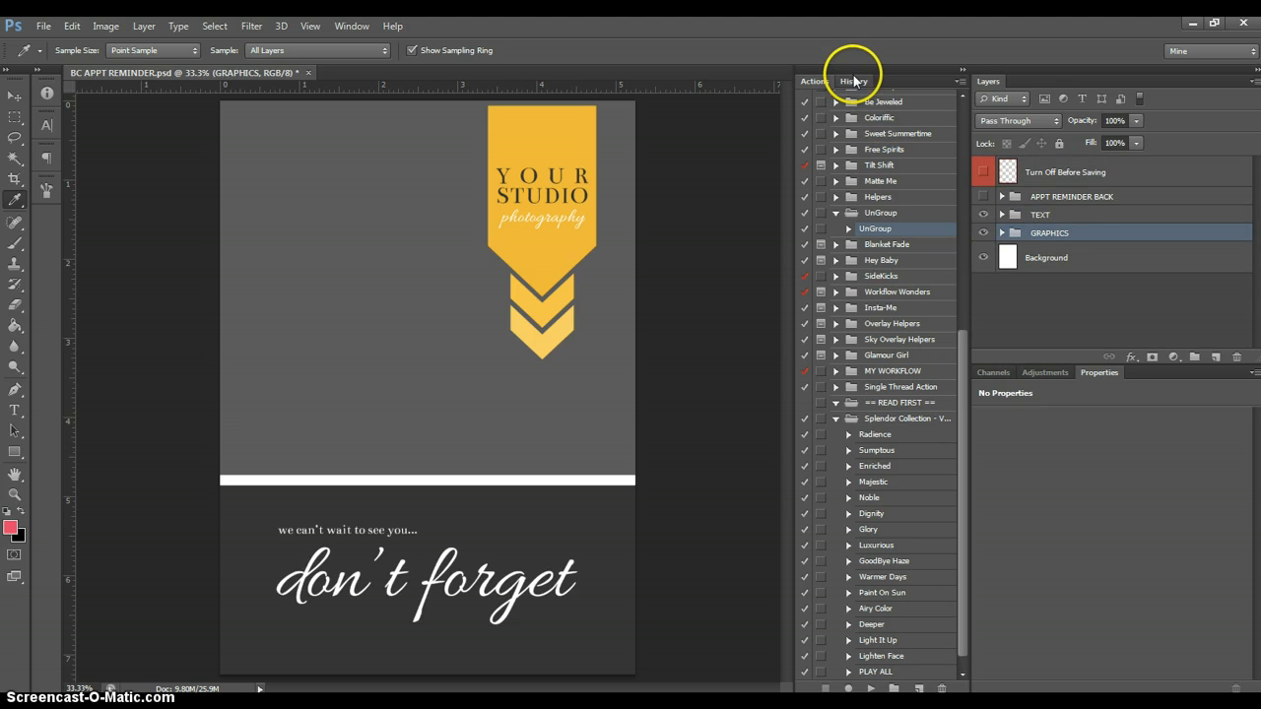
Revert the document to its BC APPT REMINDER.psd opening snapshot in the history, and return to the actions list
{"action": "left_click", "coordinate": [853, 81]}
{"action": "left_click", "coordinate": [860, 111]}
{"action": "left_click", "coordinate": [815, 80]}
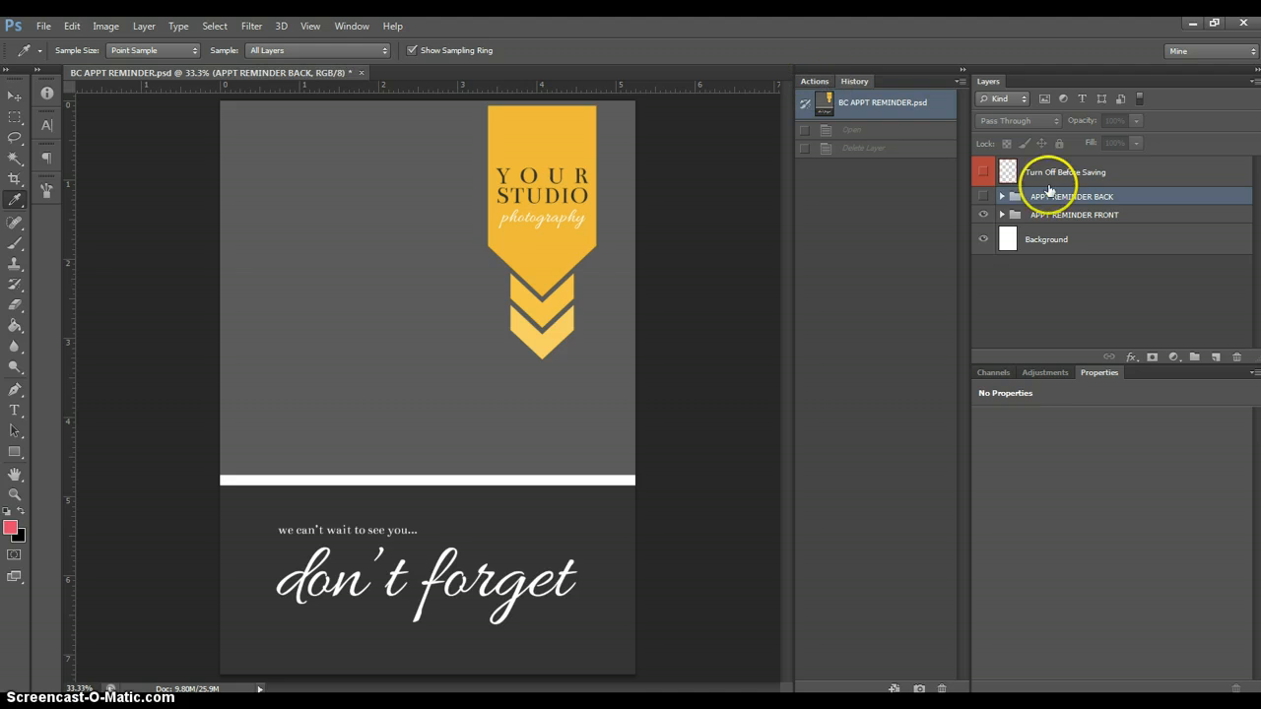
Expand the APPT REMINDER FRONT group, and collapse the UnGroup and Splendor Collection action sets
{"action": "left_click", "coordinate": [997, 217]}
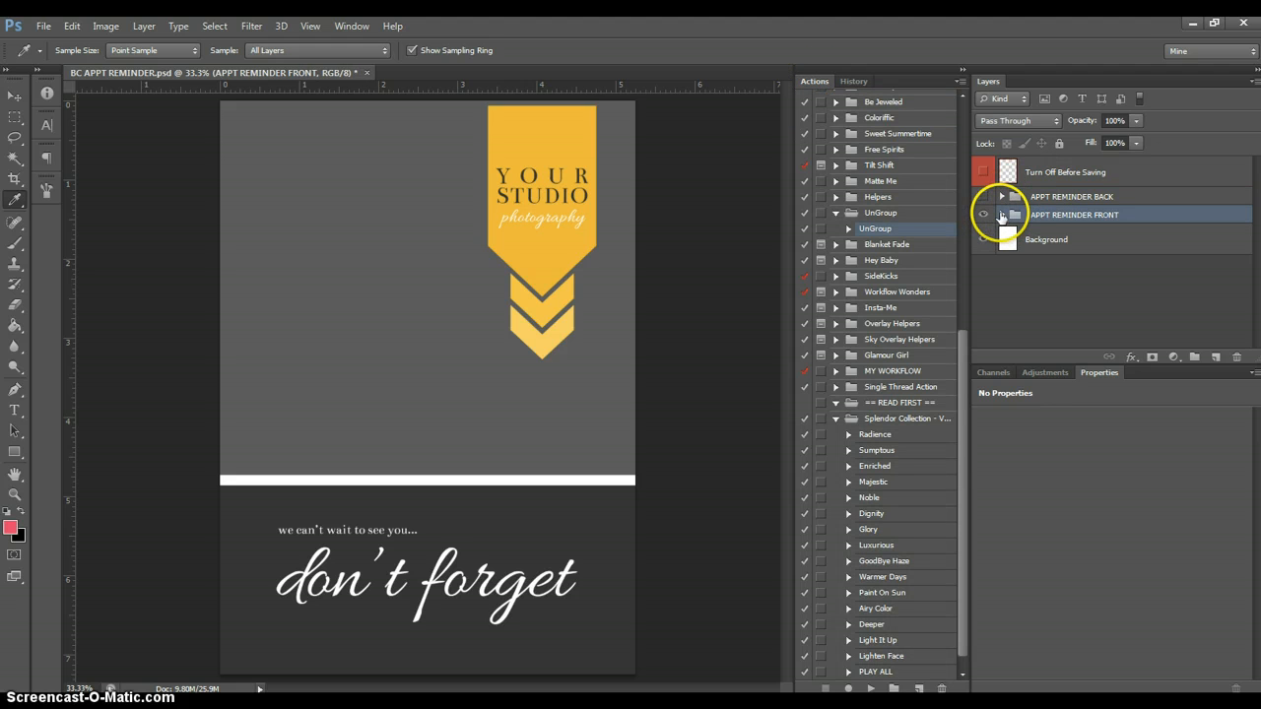
{"action": "left_click", "coordinate": [1001, 215]}
{"action": "left_click", "coordinate": [836, 213]}
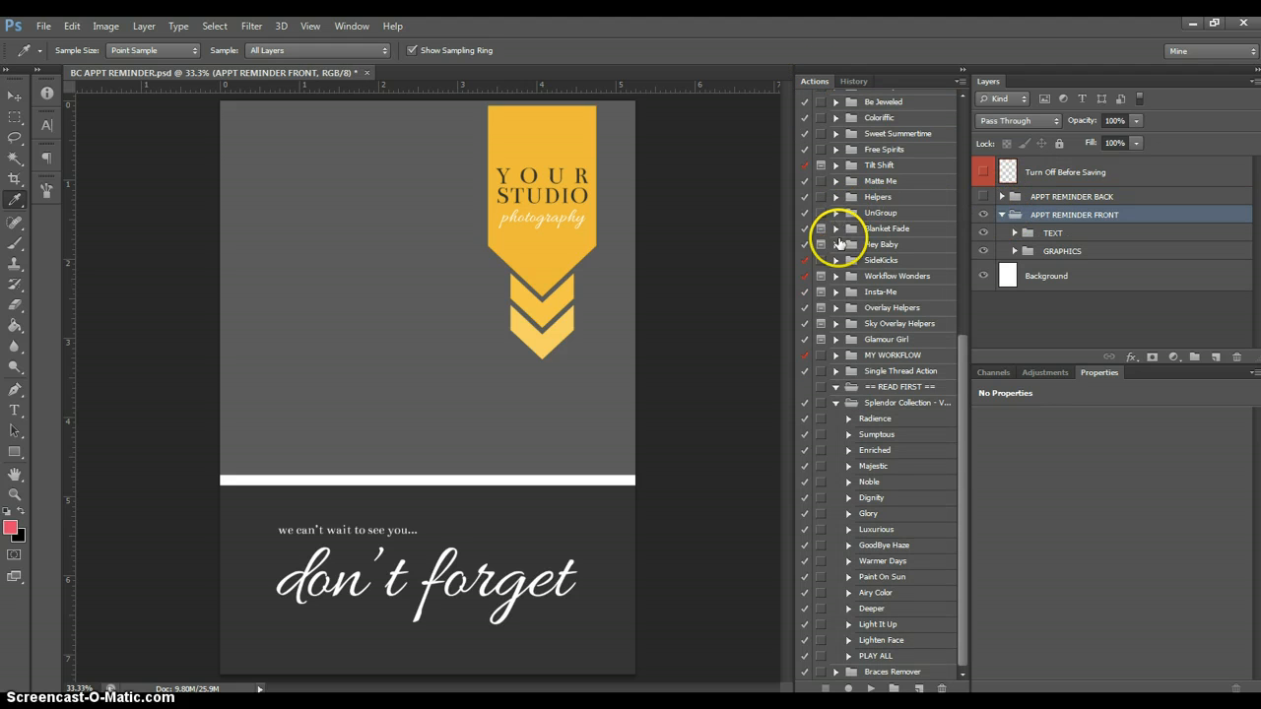
{"action": "left_click", "coordinate": [835, 403]}
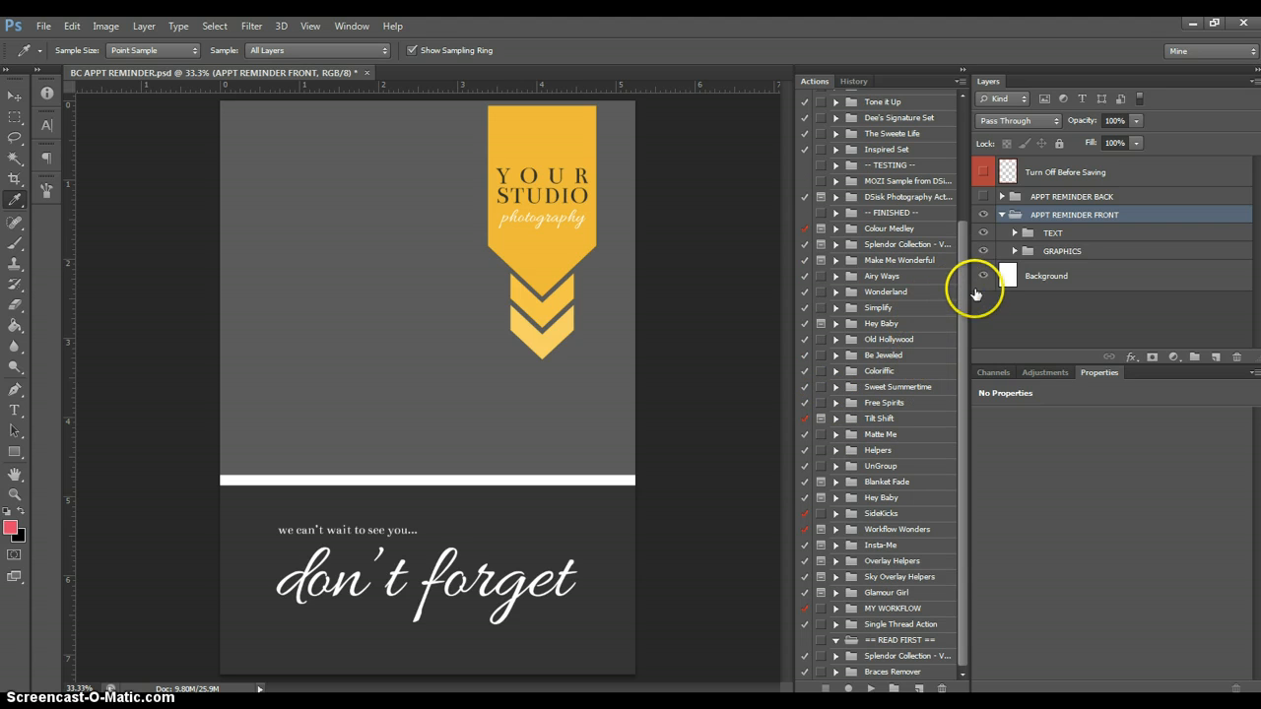
Examine the text layers inside the front's TEXT group, such as "we can't wait to see you...", "don't forget" and "photography"
{"action": "left_click", "coordinate": [1013, 234]}
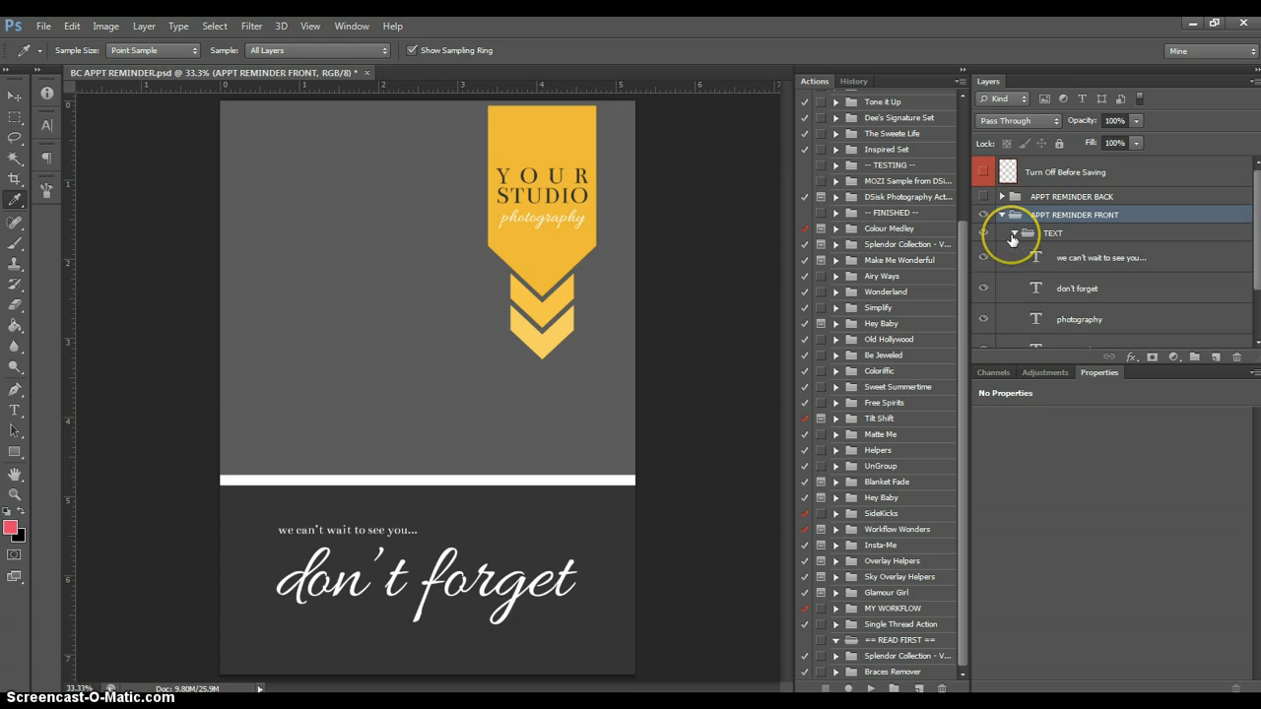
{"action": "left_click", "coordinate": [1048, 254]}
{"action": "left_click", "coordinate": [1047, 287]}
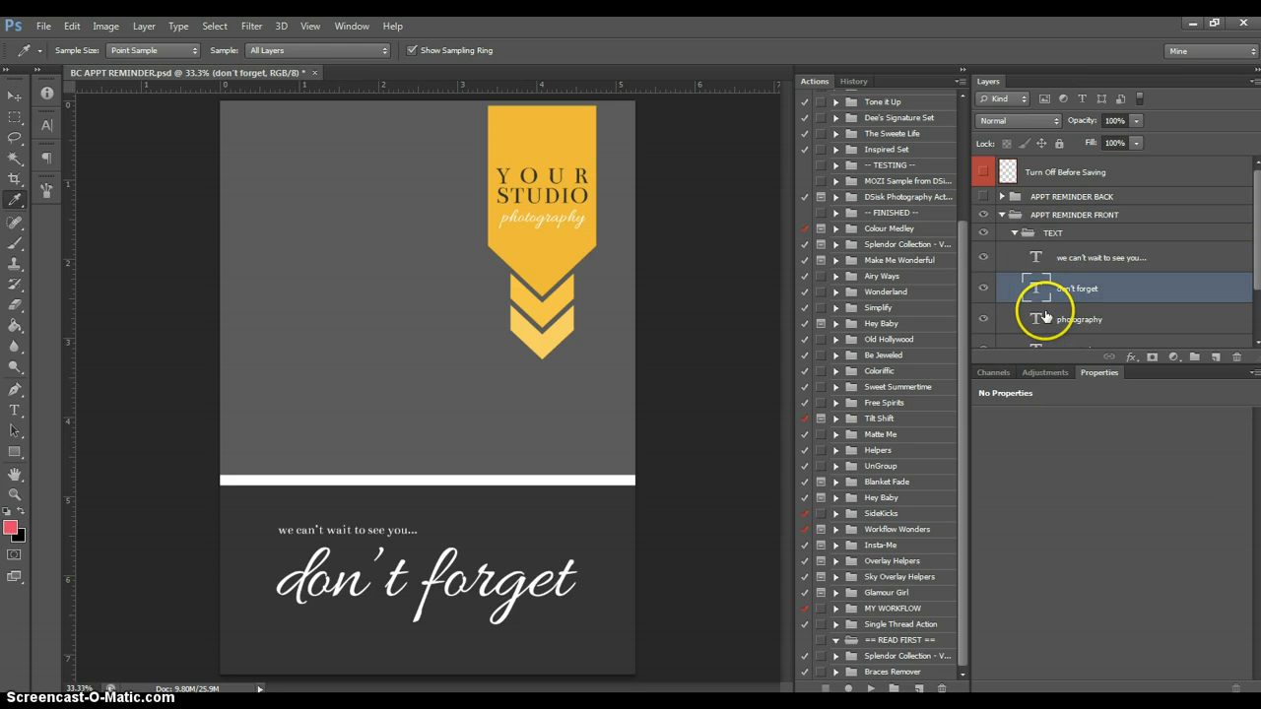
{"action": "left_click_drag", "start_coordinate": [1047, 307], "coordinate": [1042, 293]}
{"action": "scroll", "coordinate": [1045, 287], "scroll_direction": "down", "scroll_amount": 2}
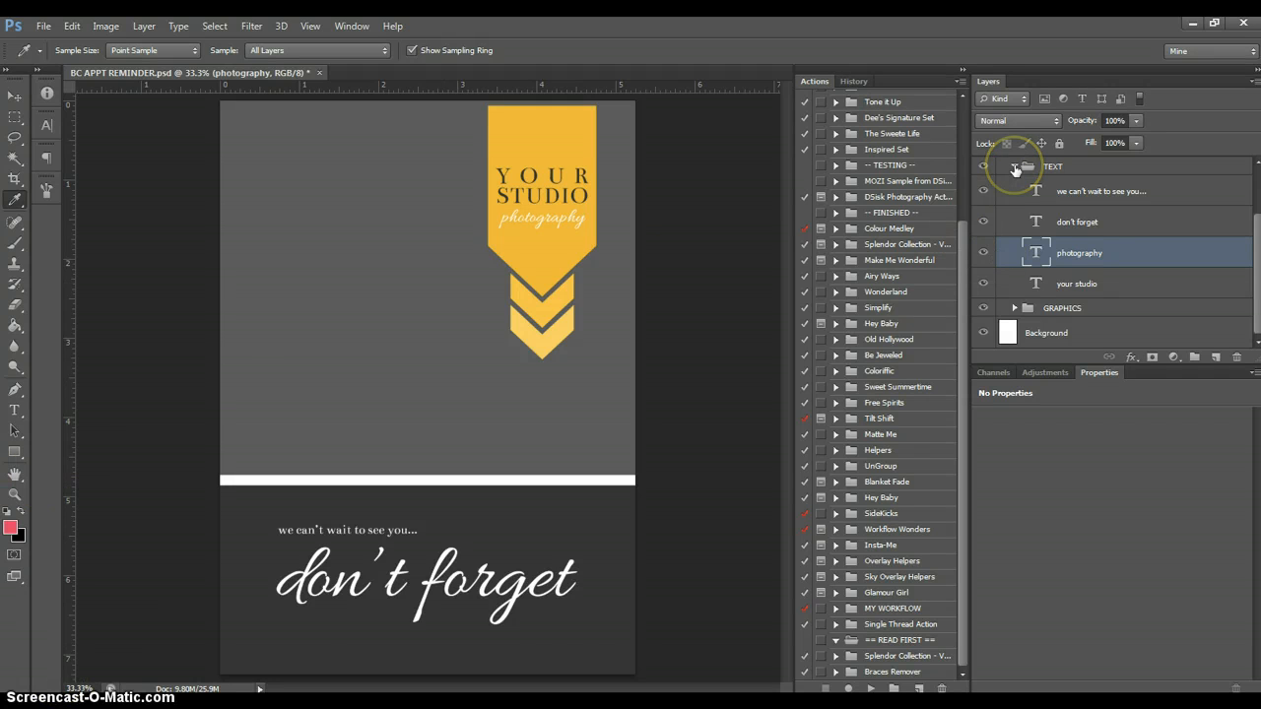
{"action": "left_click", "coordinate": [1039, 190]}
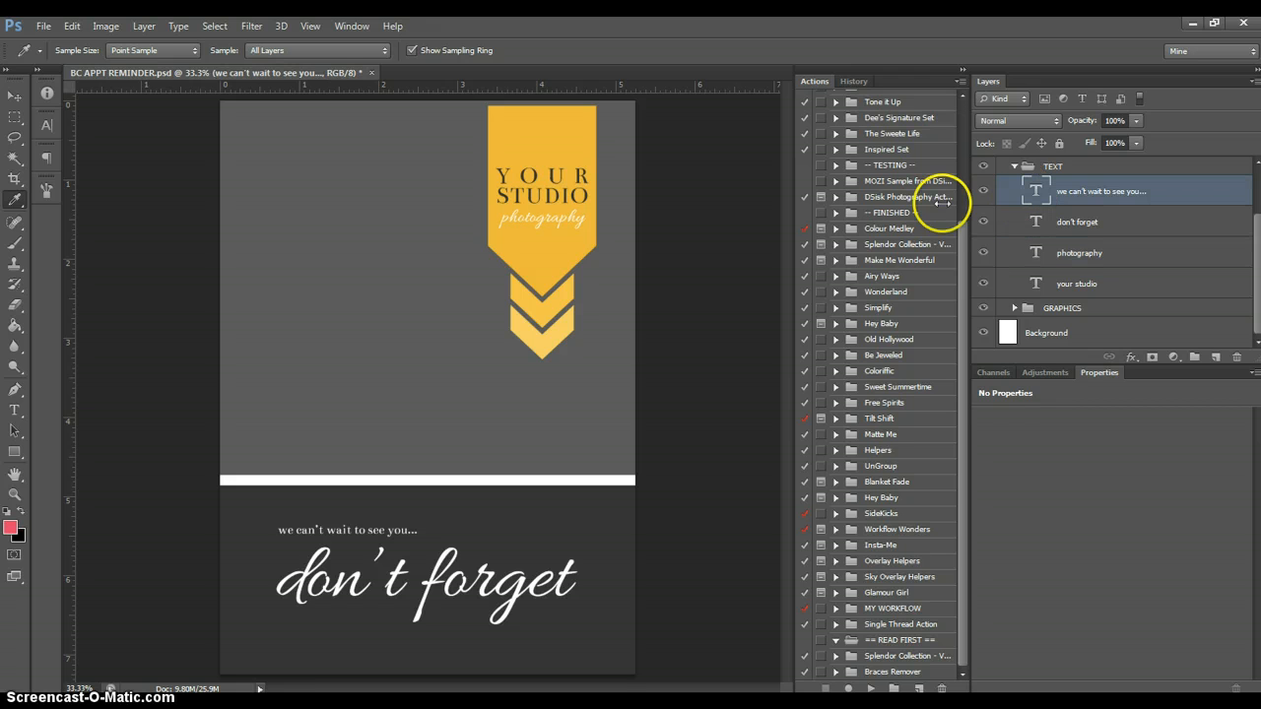
{"action": "left_click", "coordinate": [15, 117]}
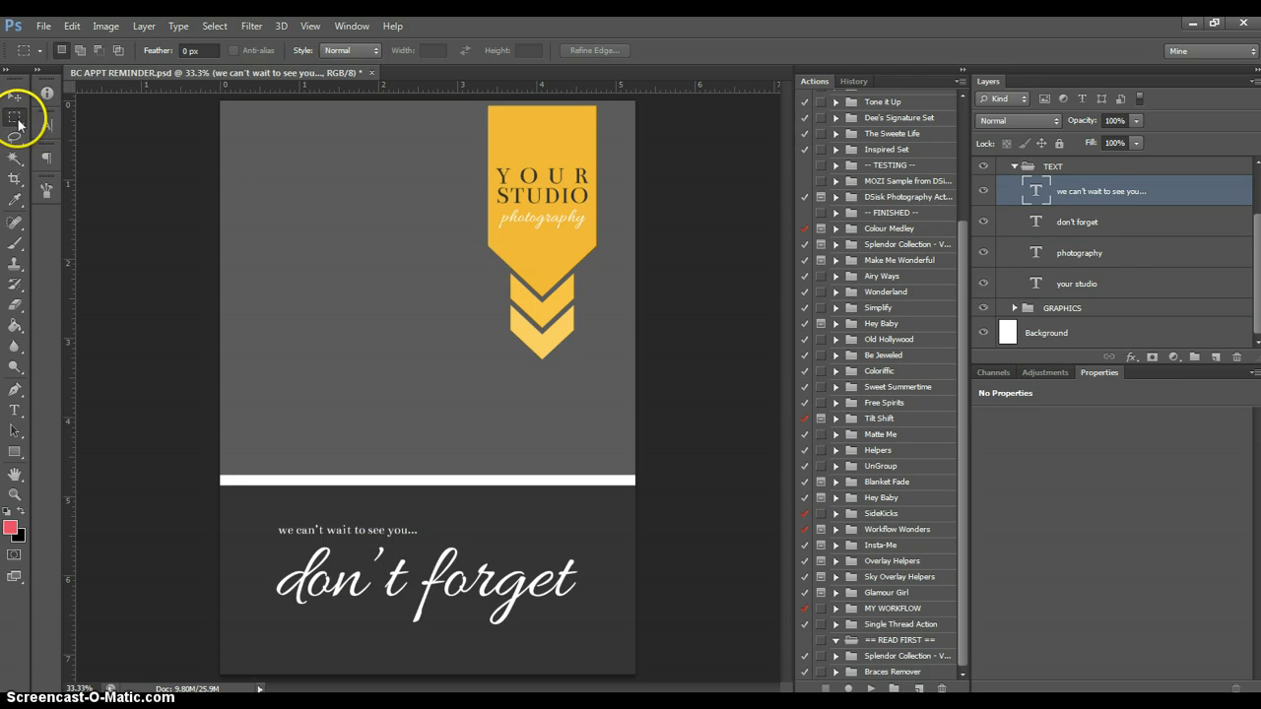
{"action": "left_click", "coordinate": [1048, 257]}
{"action": "left_click", "coordinate": [1063, 253]}
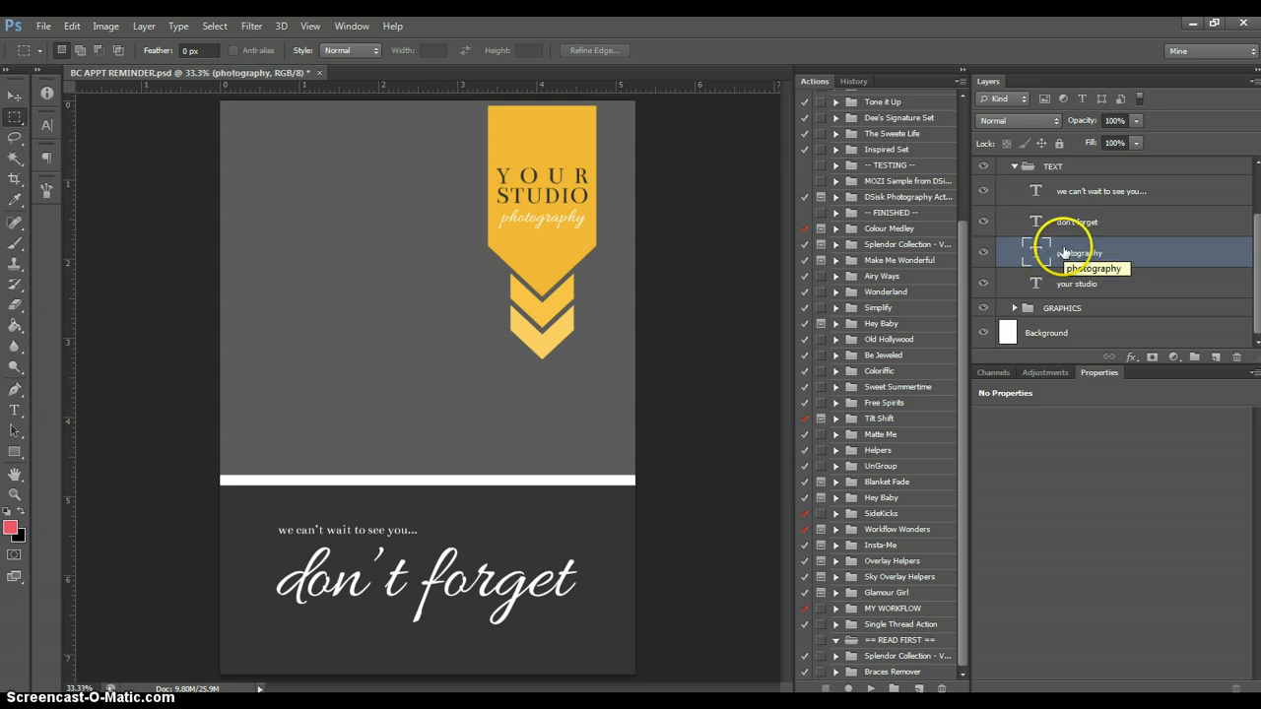
{"action": "left_click", "coordinate": [1045, 249]}
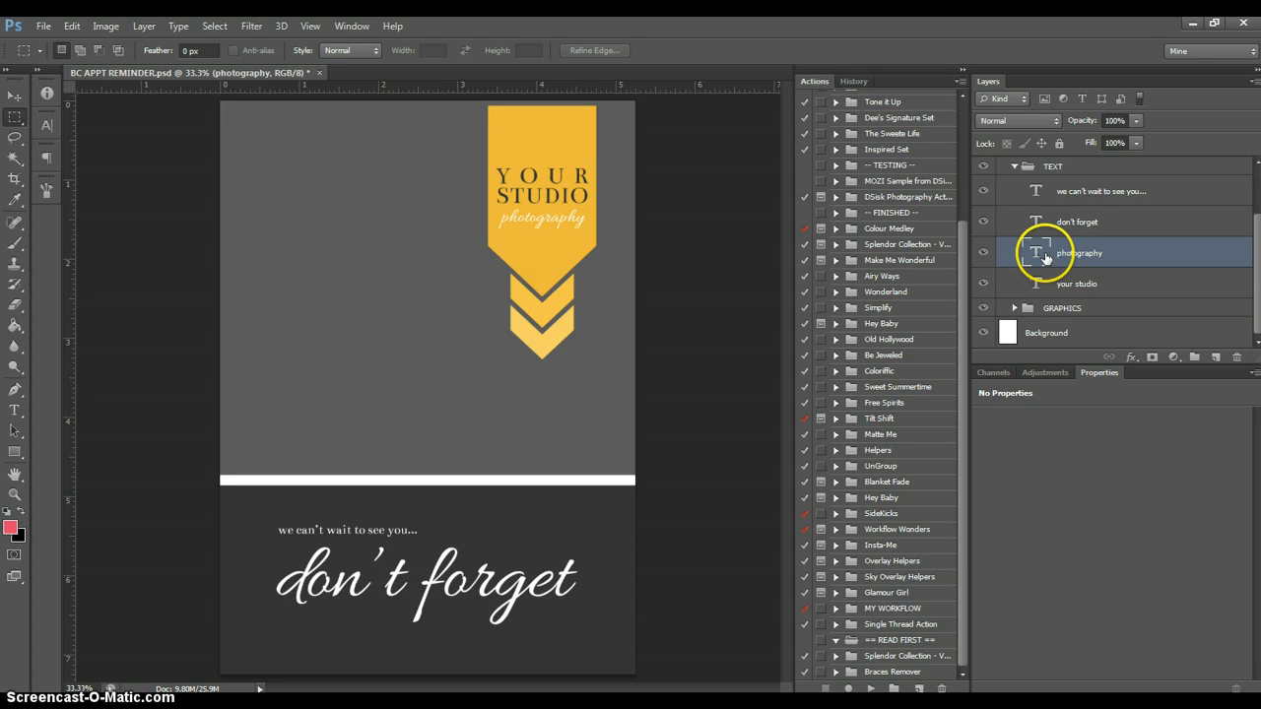
{"action": "left_click", "coordinate": [382, 490]}
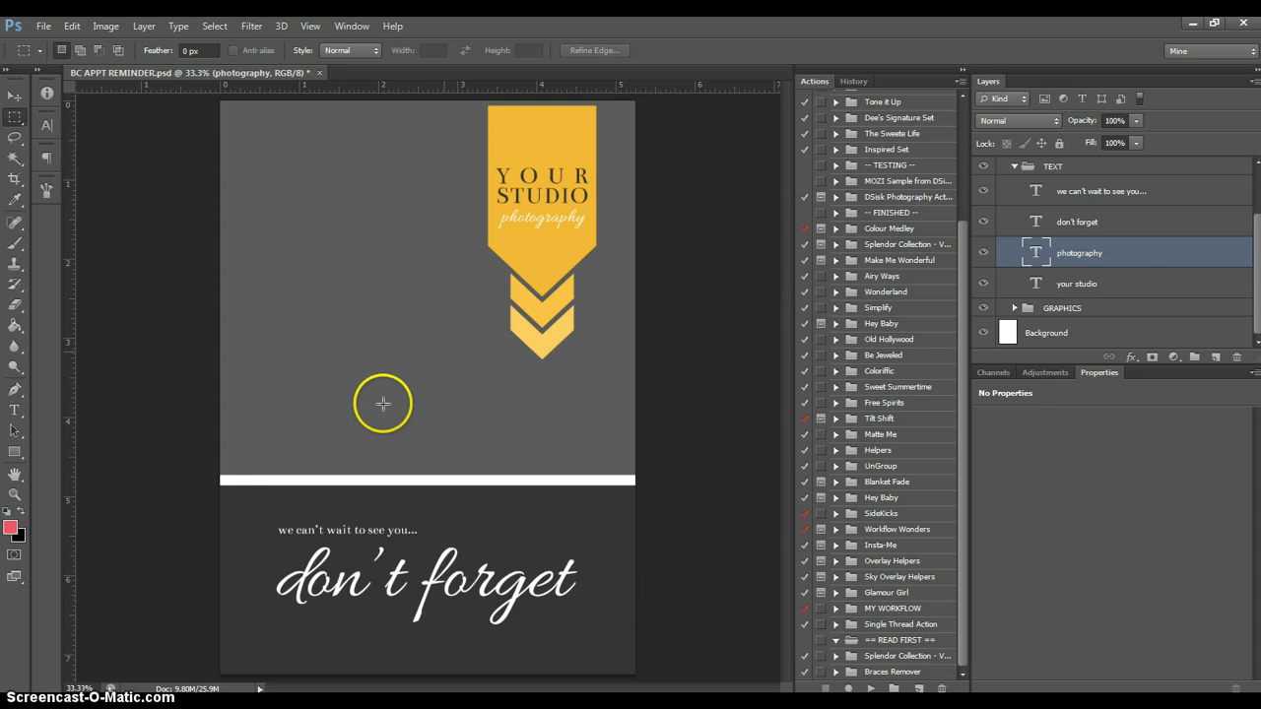
Open the "your studio" text for editing, leave it without changes, and toggle that layer's visibility off and back on
{"action": "double_click", "coordinate": [1039, 283]}
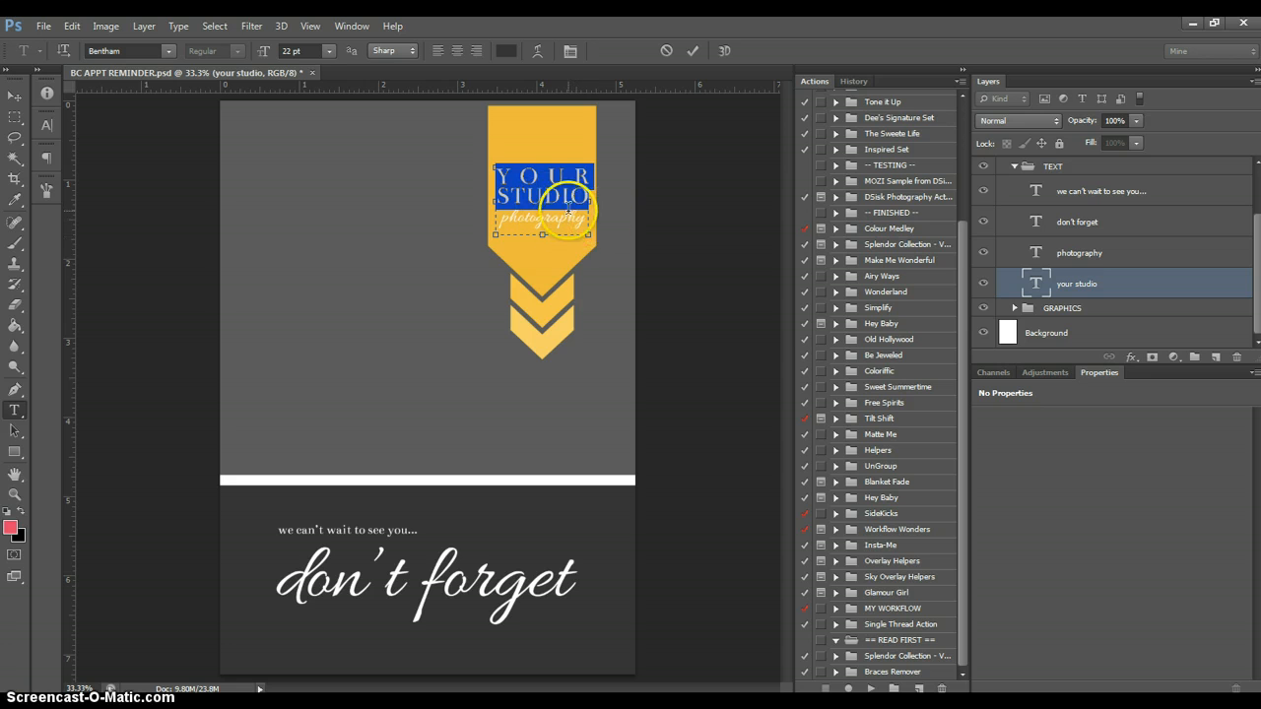
{"action": "key", "text": "Escape"}
{"action": "key", "text": "m"}
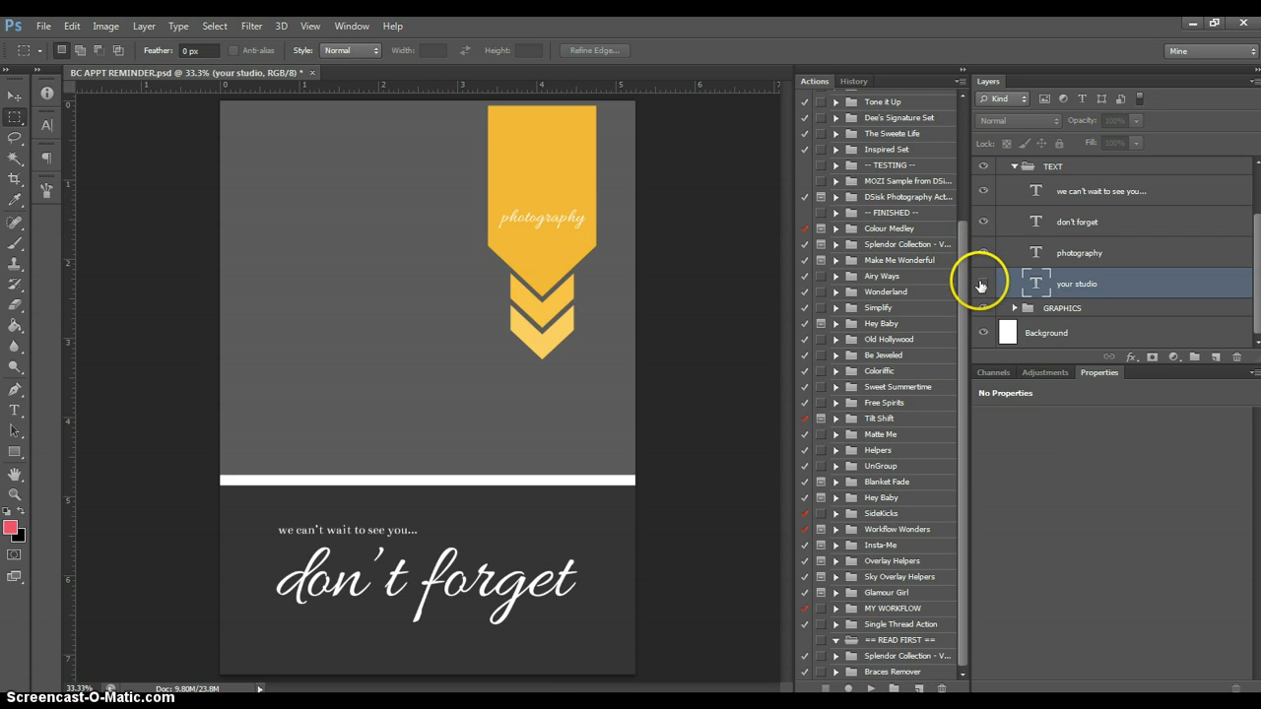
{"action": "left_click", "coordinate": [981, 285]}
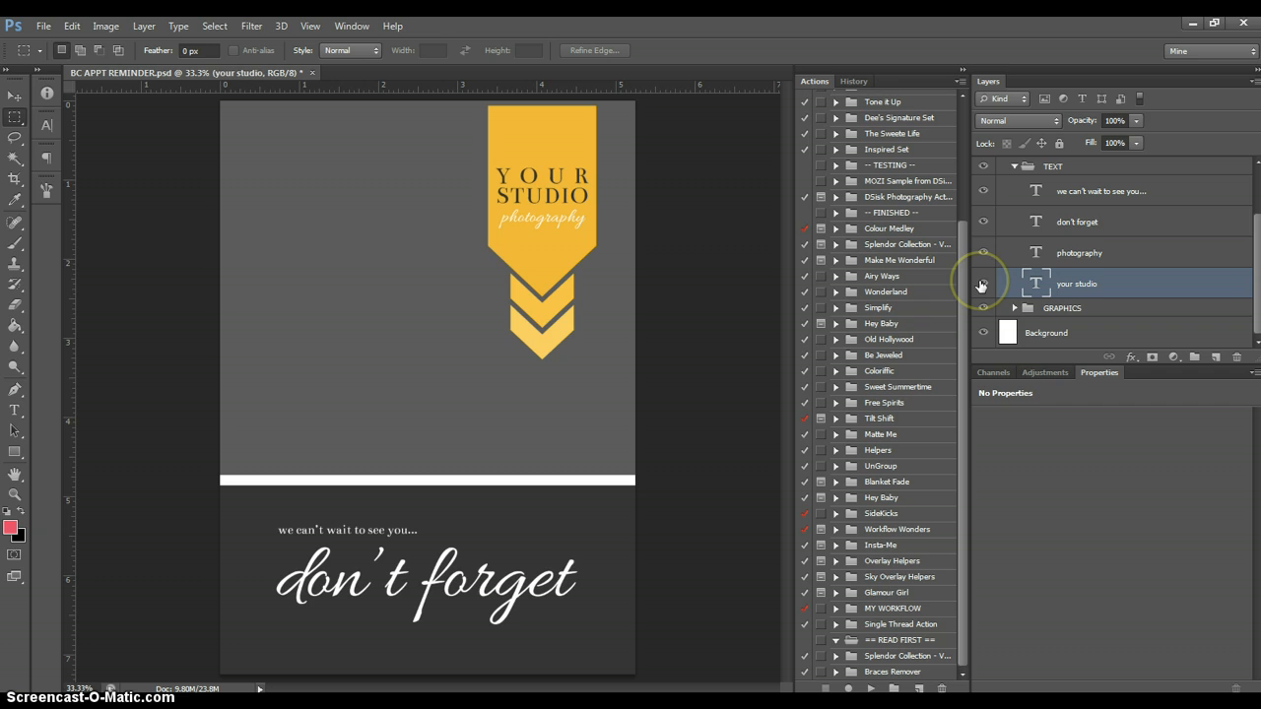
Try the Channel font on the whole "your studio" text
{"action": "double_click", "coordinate": [1036, 285]}
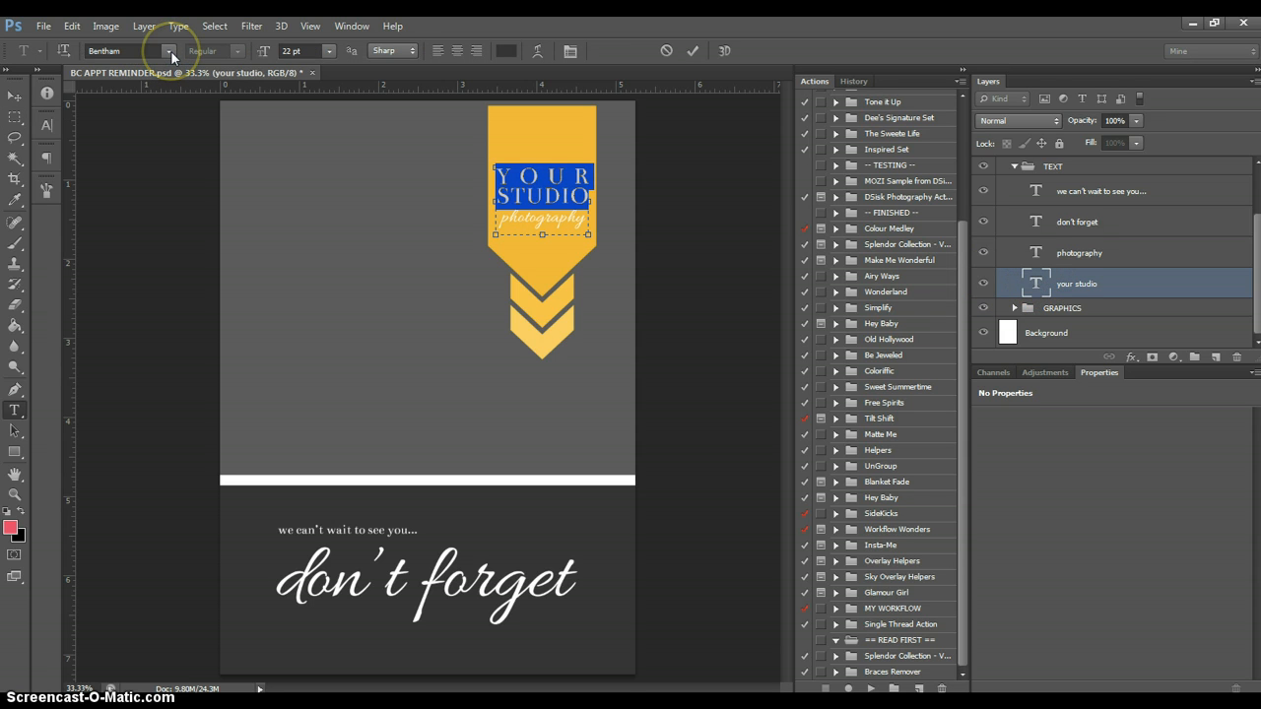
{"action": "left_click", "coordinate": [170, 50]}
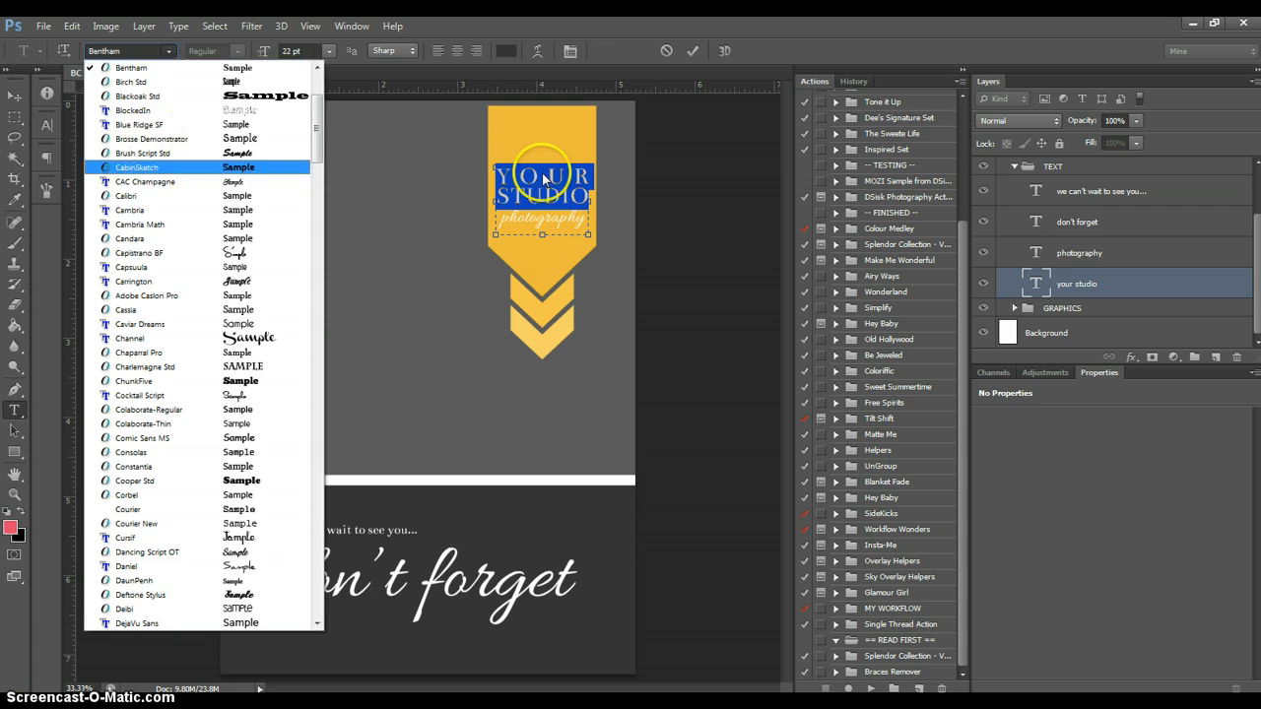
{"action": "left_click", "coordinate": [263, 341]}
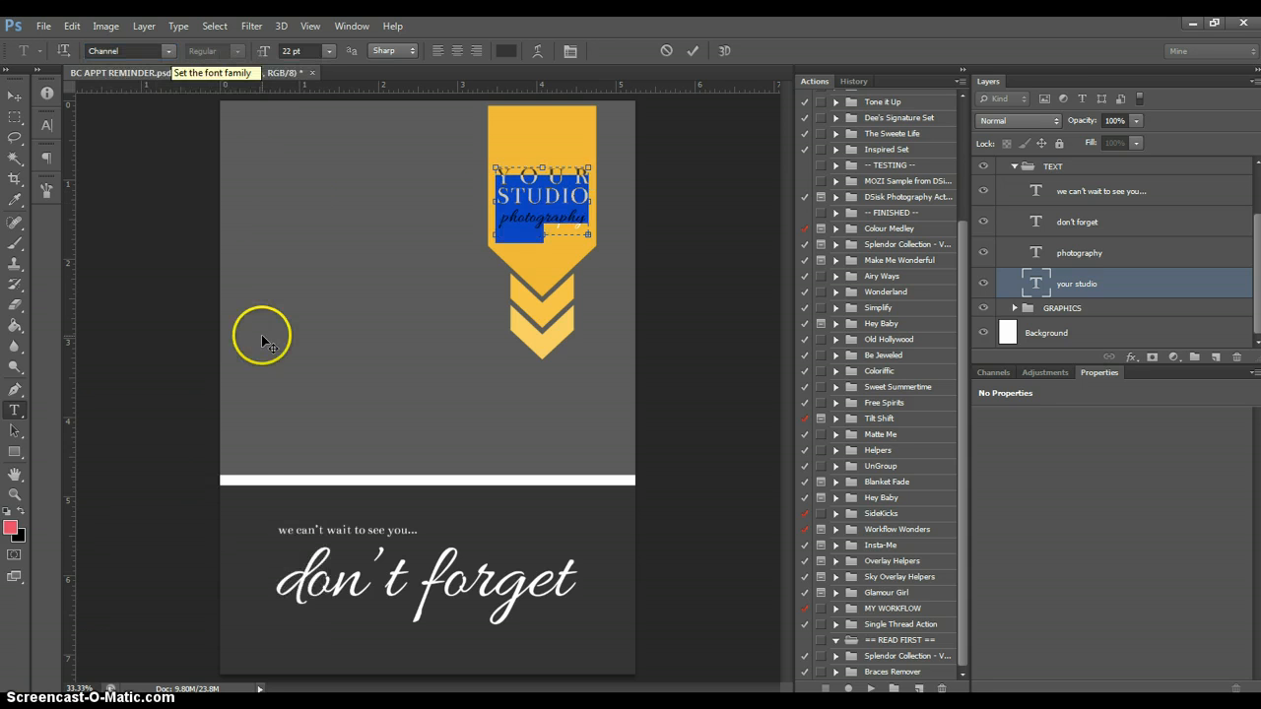
Return the "your studio" text to the Bentham font and leave text editing
{"action": "left_click", "coordinate": [168, 49]}
{"action": "scroll", "coordinate": [187, 158], "scroll_direction": "up", "scroll_amount": 7}
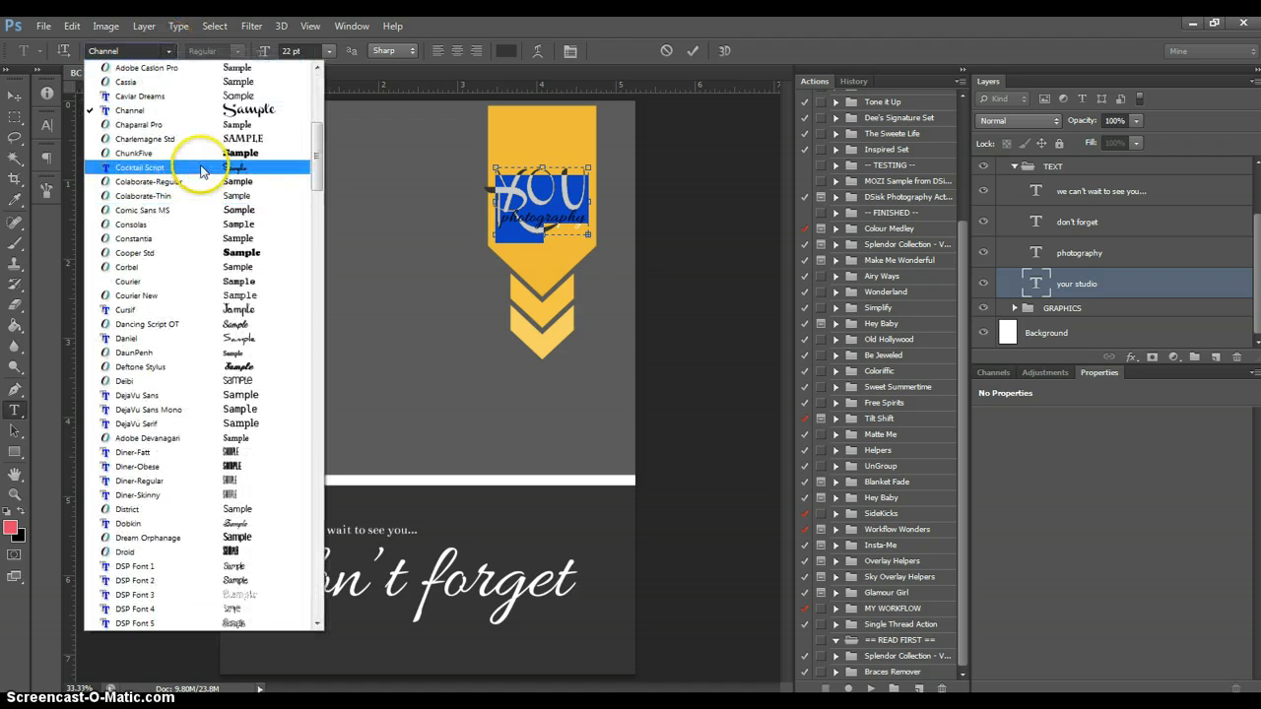
{"action": "scroll", "coordinate": [157, 158], "scroll_direction": "up", "scroll_amount": 3}
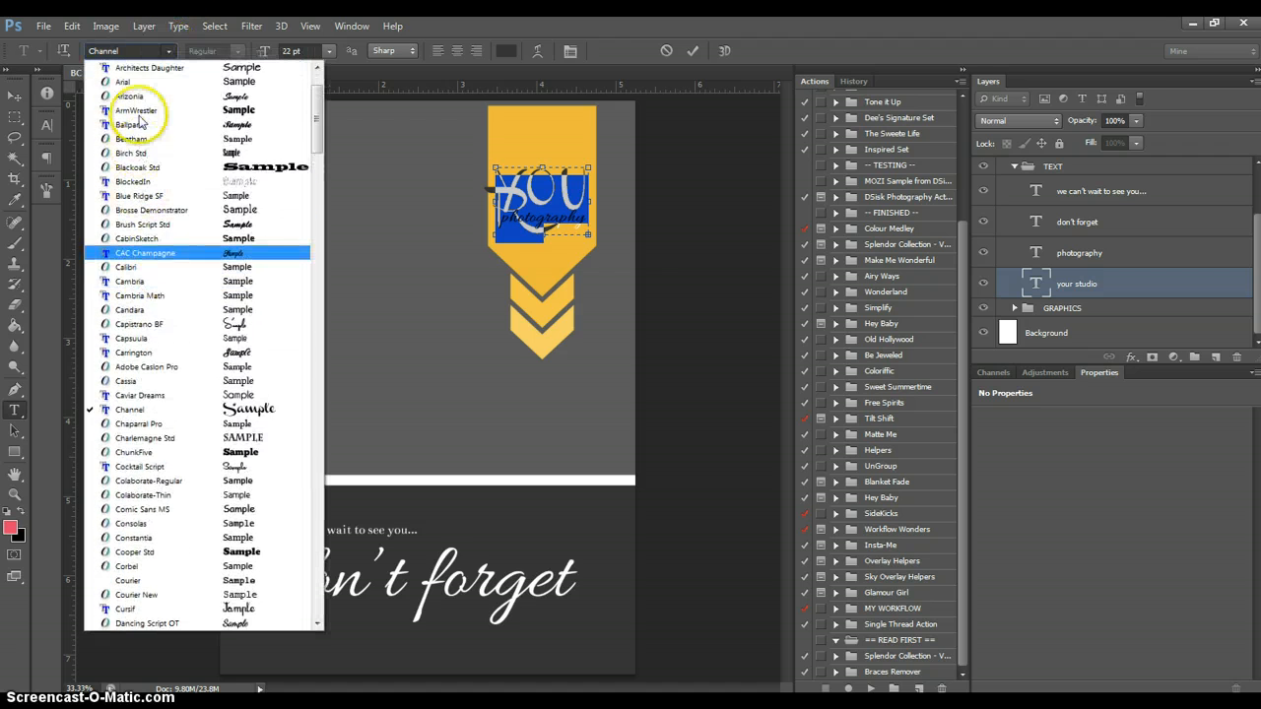
{"action": "scroll", "coordinate": [154, 118], "scroll_direction": "down", "scroll_amount": 9}
{"action": "scroll", "coordinate": [147, 128], "scroll_direction": "up", "scroll_amount": 5}
{"action": "scroll", "coordinate": [158, 158], "scroll_direction": "up", "scroll_amount": 6}
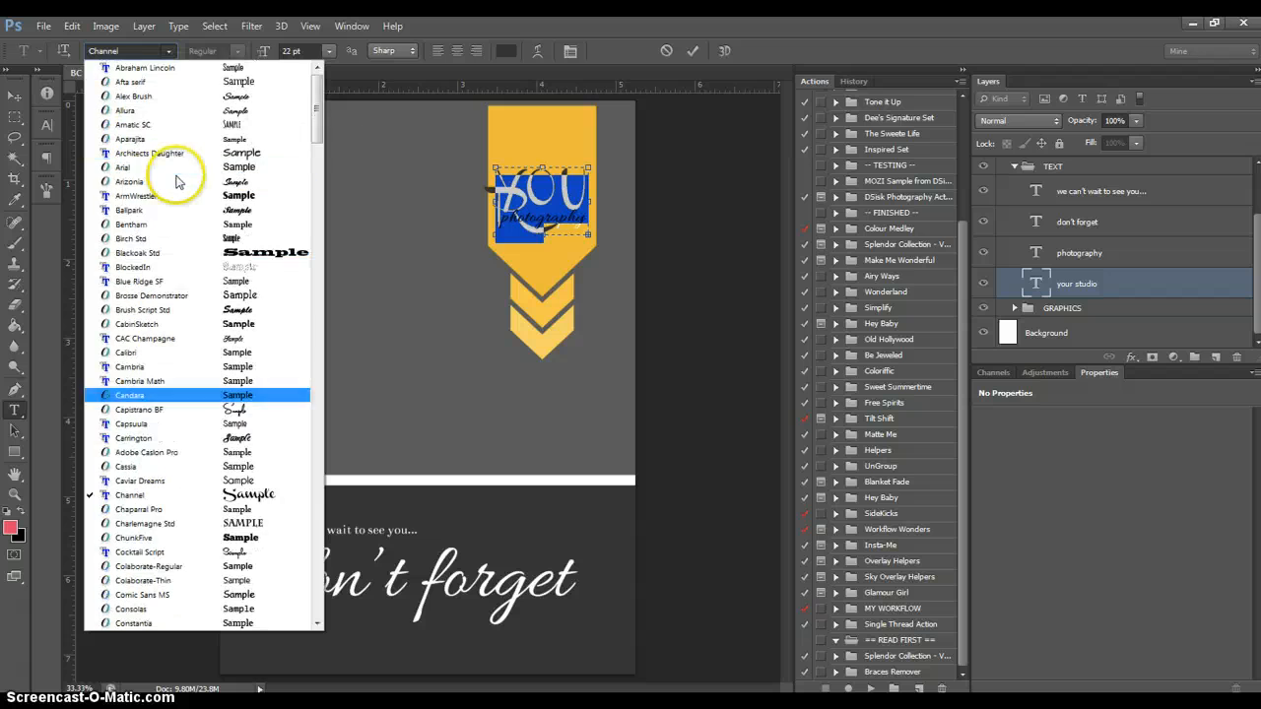
{"action": "left_click", "coordinate": [155, 224]}
{"action": "left_click", "coordinate": [1037, 275]}
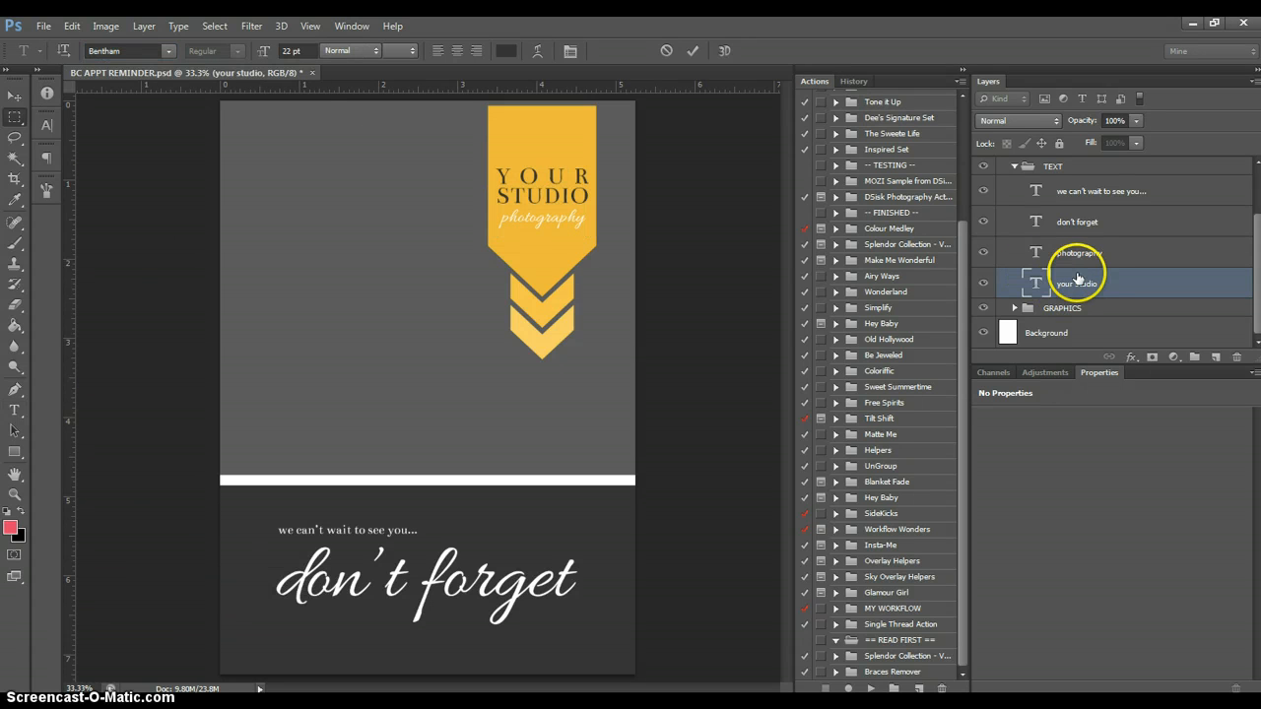
{"action": "key", "text": "m"}
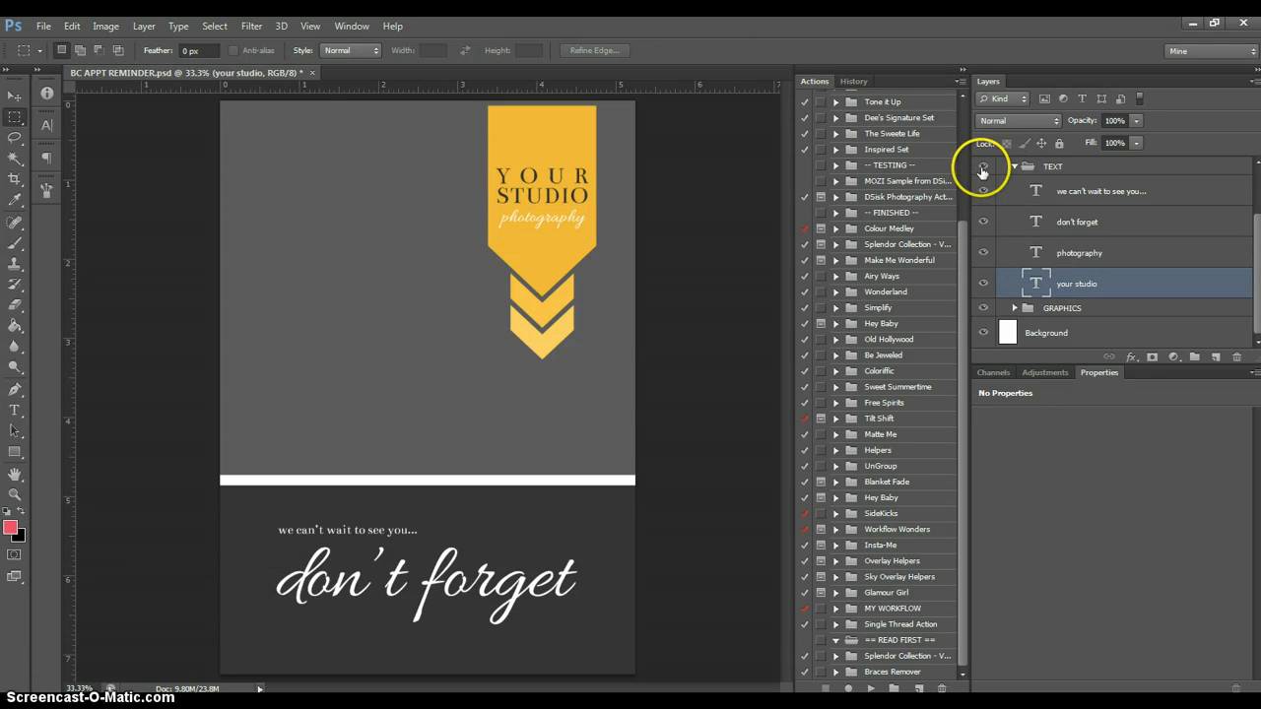
Collapse the TEXT group and expand the GRAPHICS group inside APPT REMINDER FRONT
{"action": "left_click", "coordinate": [983, 167]}
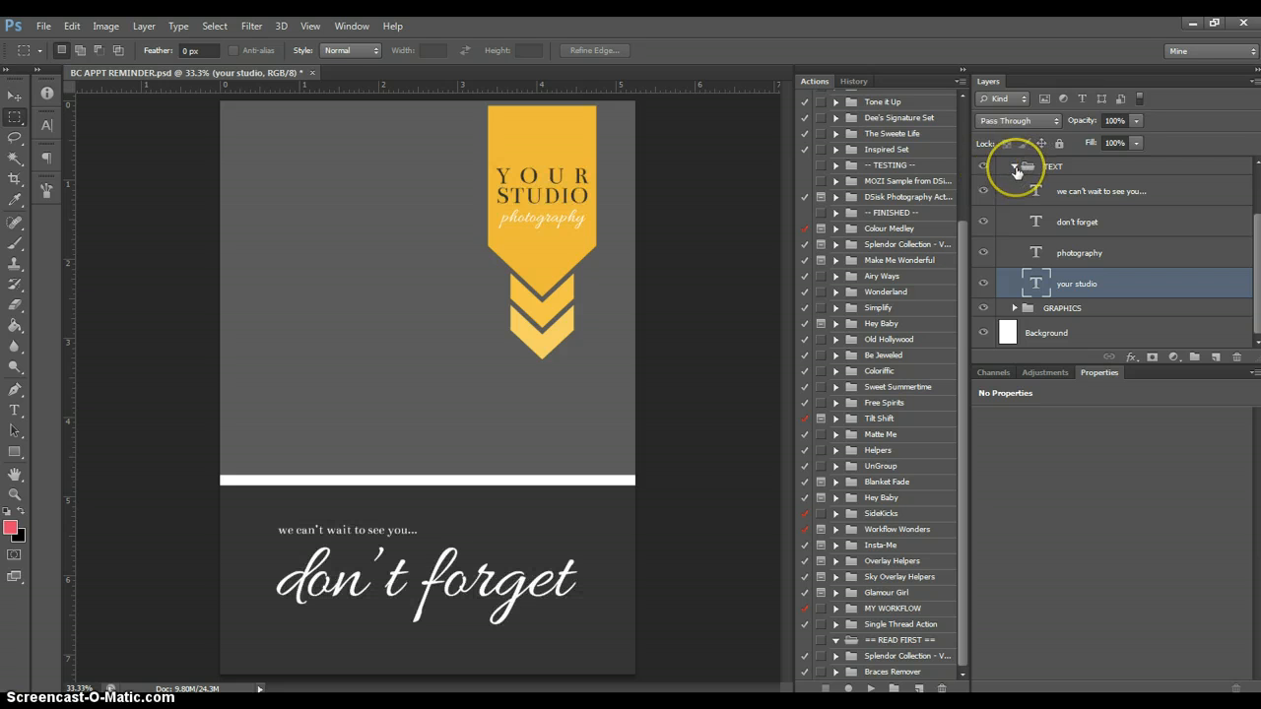
{"action": "left_click", "coordinate": [1014, 166]}
{"action": "left_click", "coordinate": [1018, 173]}
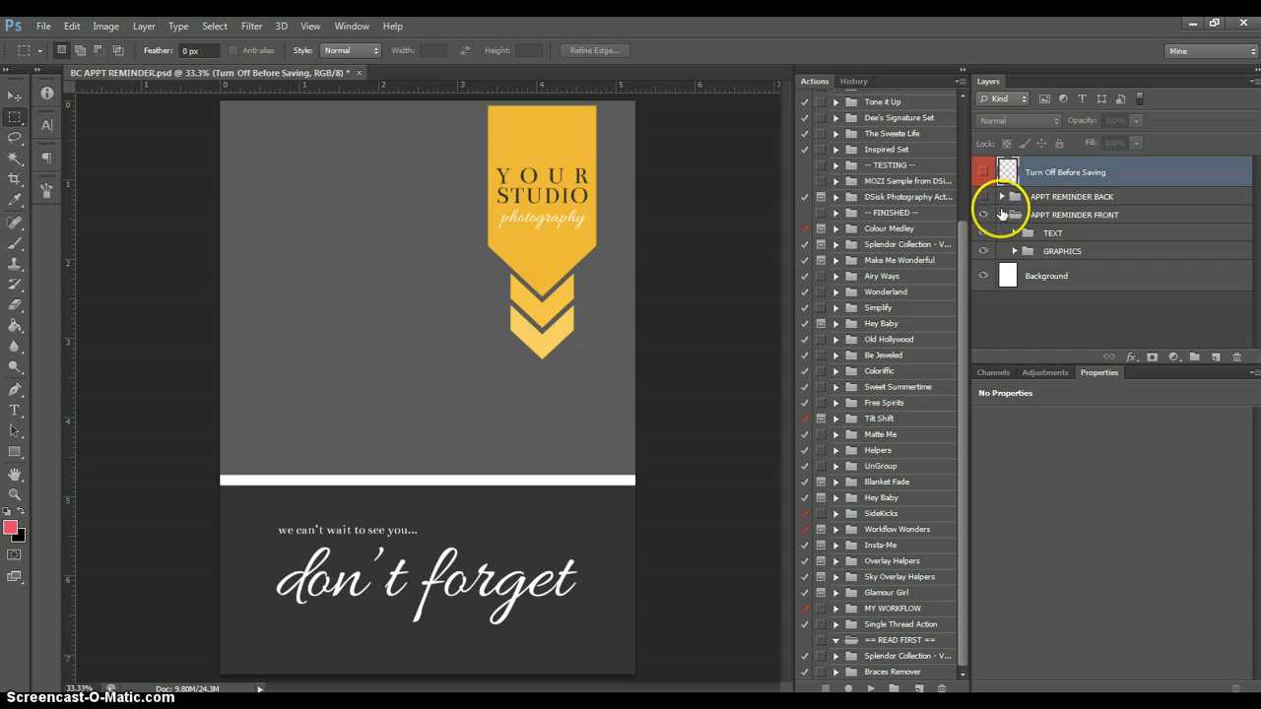
{"action": "left_click", "coordinate": [1002, 214]}
{"action": "left_click", "coordinate": [1015, 252]}
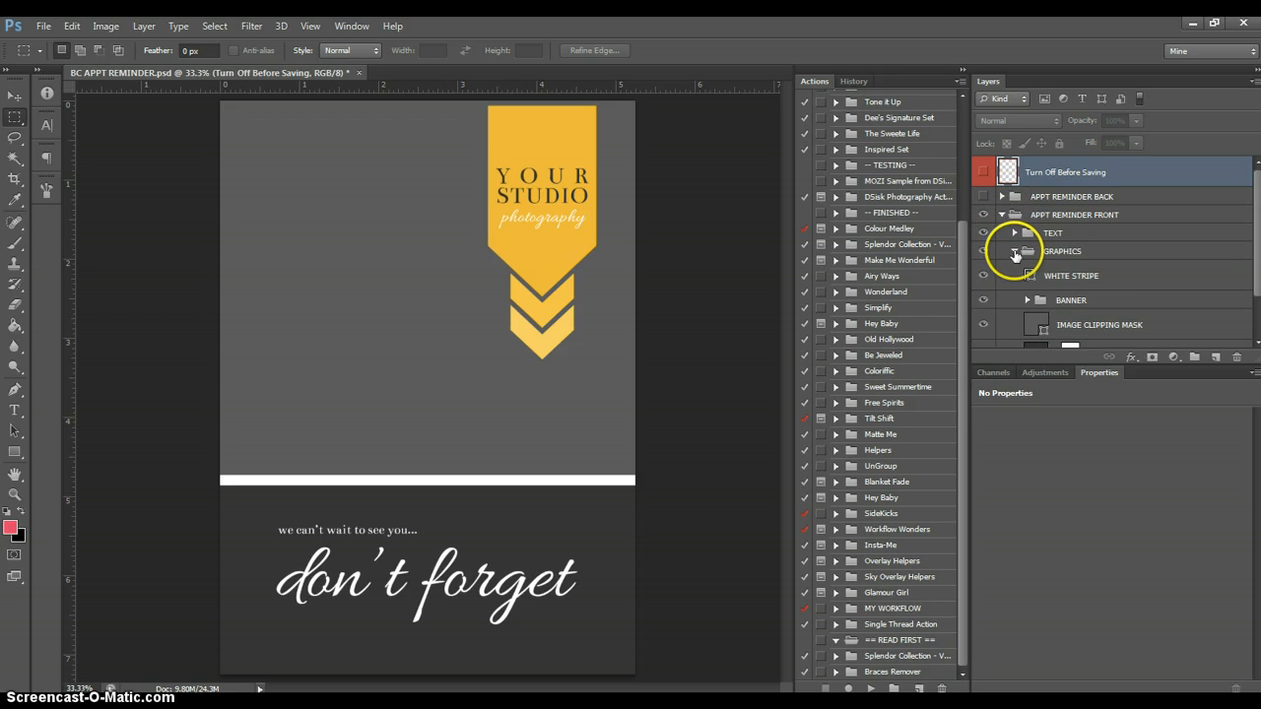
Select the WHITE STRIPE shape layer in GRAPHICS and toggle its visibility off and back on
{"action": "left_click", "coordinate": [1012, 276]}
{"action": "scroll", "coordinate": [1072, 275], "scroll_direction": "down", "scroll_amount": 1}
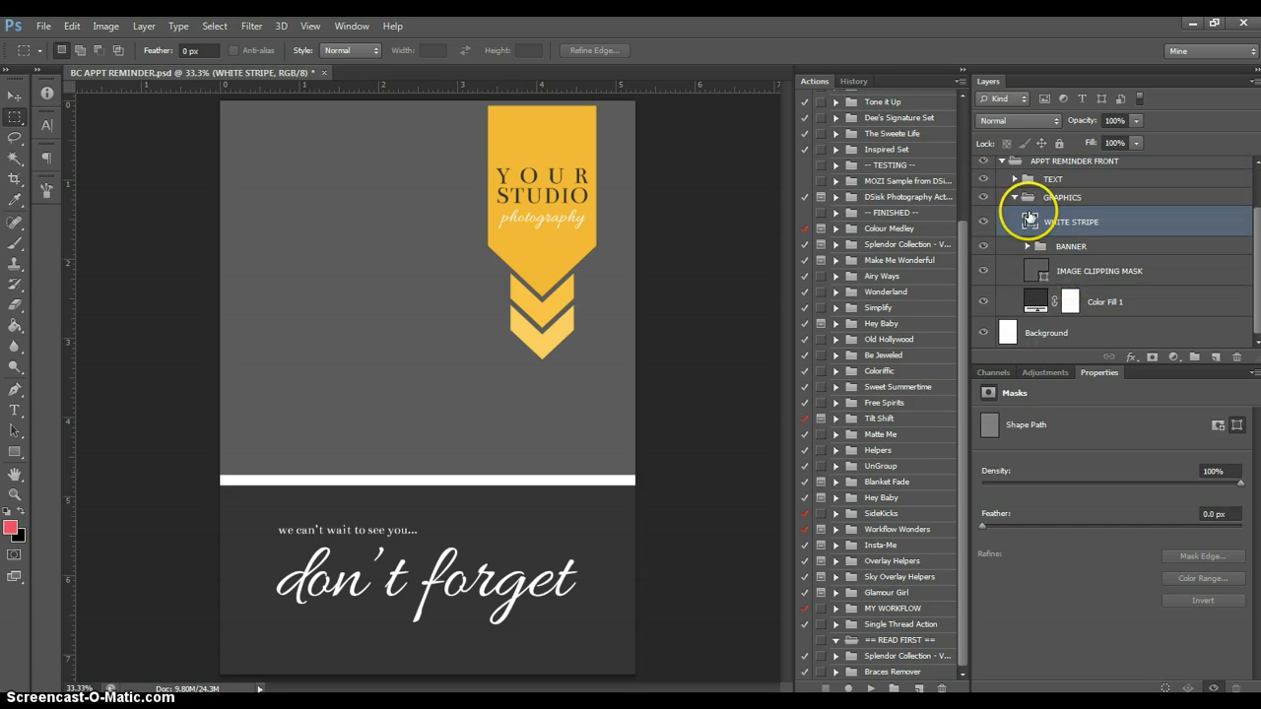
{"action": "left_click", "coordinate": [984, 226]}
{"action": "left_click", "coordinate": [984, 225]}
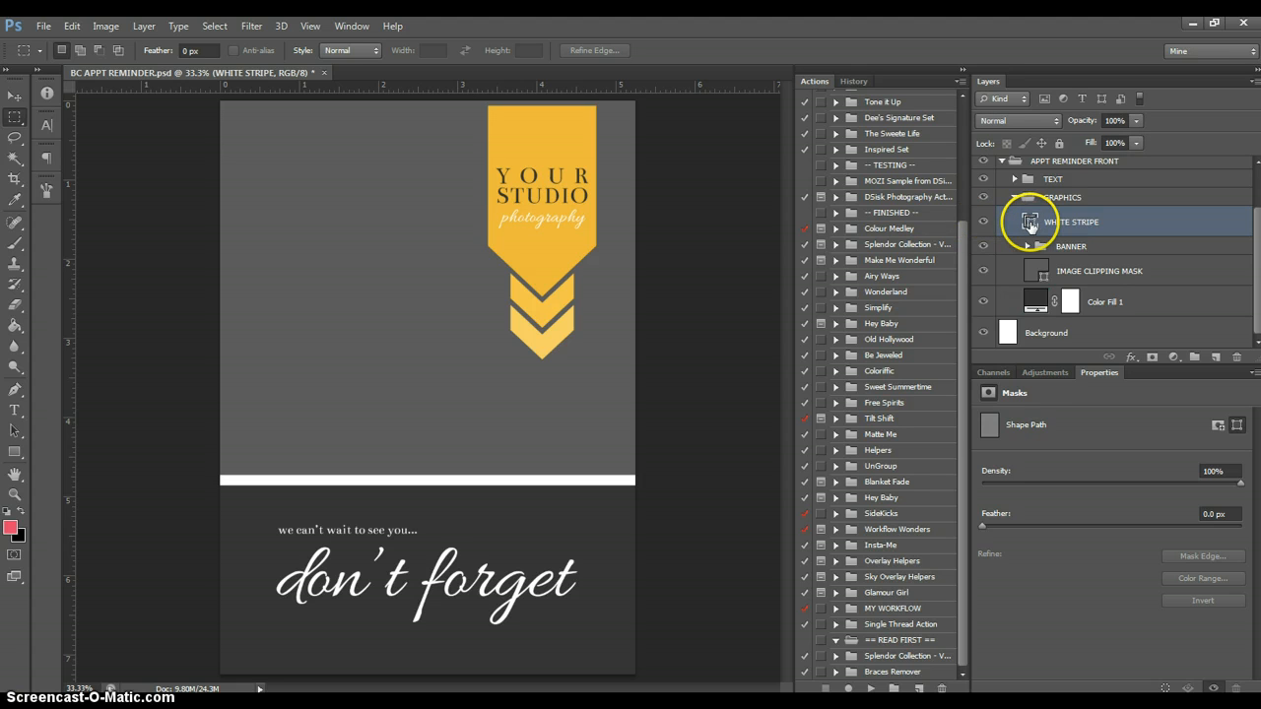
{"action": "double_click", "coordinate": [1030, 222]}
{"action": "left_click", "coordinate": [1030, 215]}
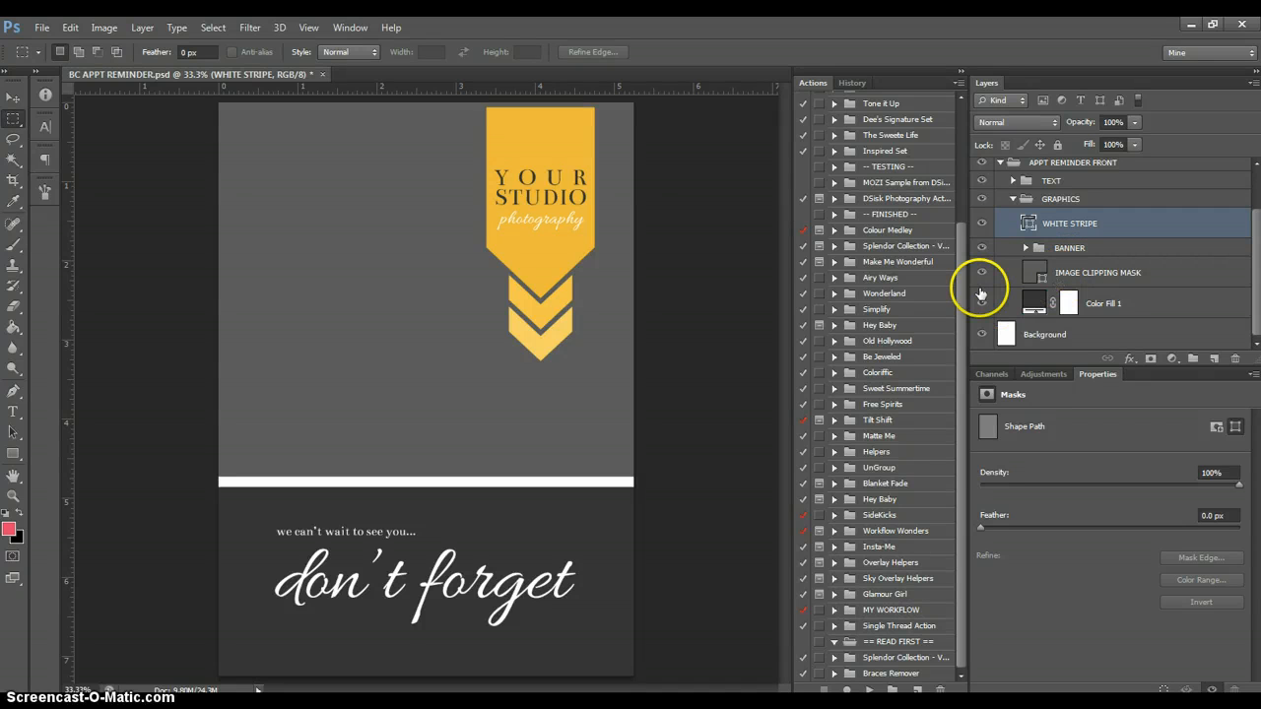
Recolour the WHITE STRIPE shape, trying dark brown and green shades before settling on black (000000)
{"action": "double_click", "coordinate": [1028, 226]}
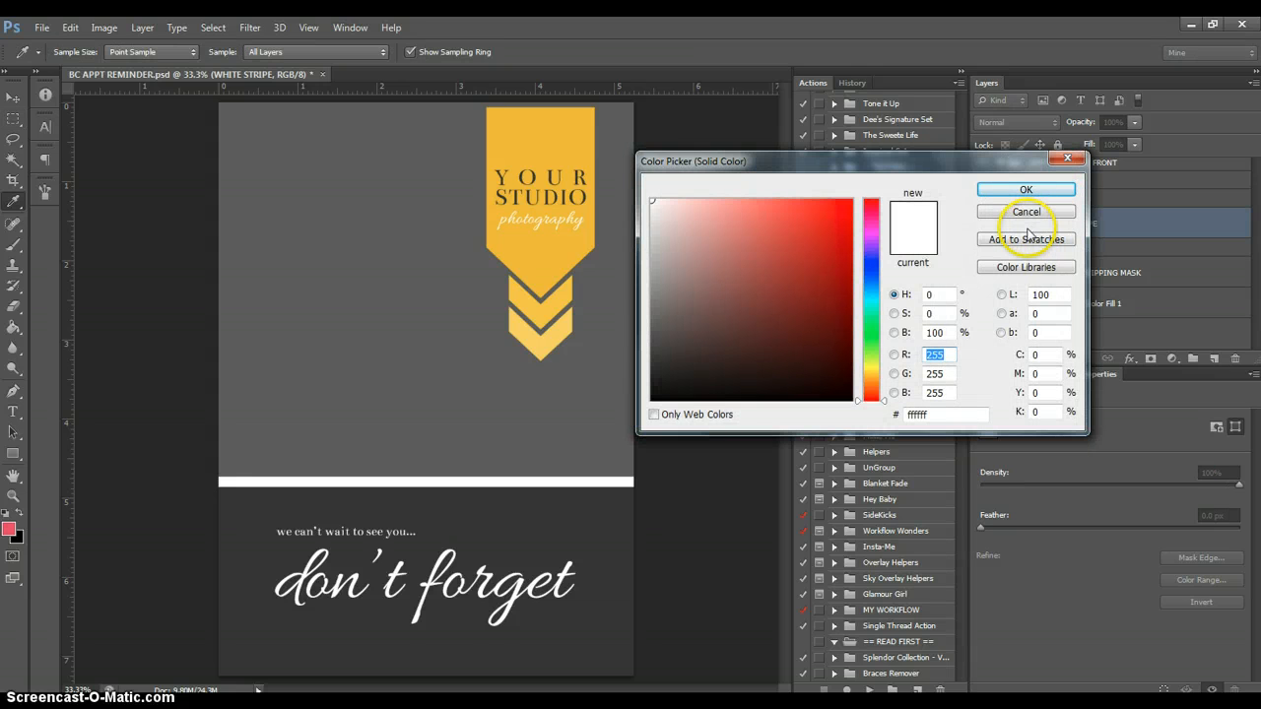
{"action": "left_click_drag", "start_coordinate": [818, 268], "coordinate": [727, 356]}
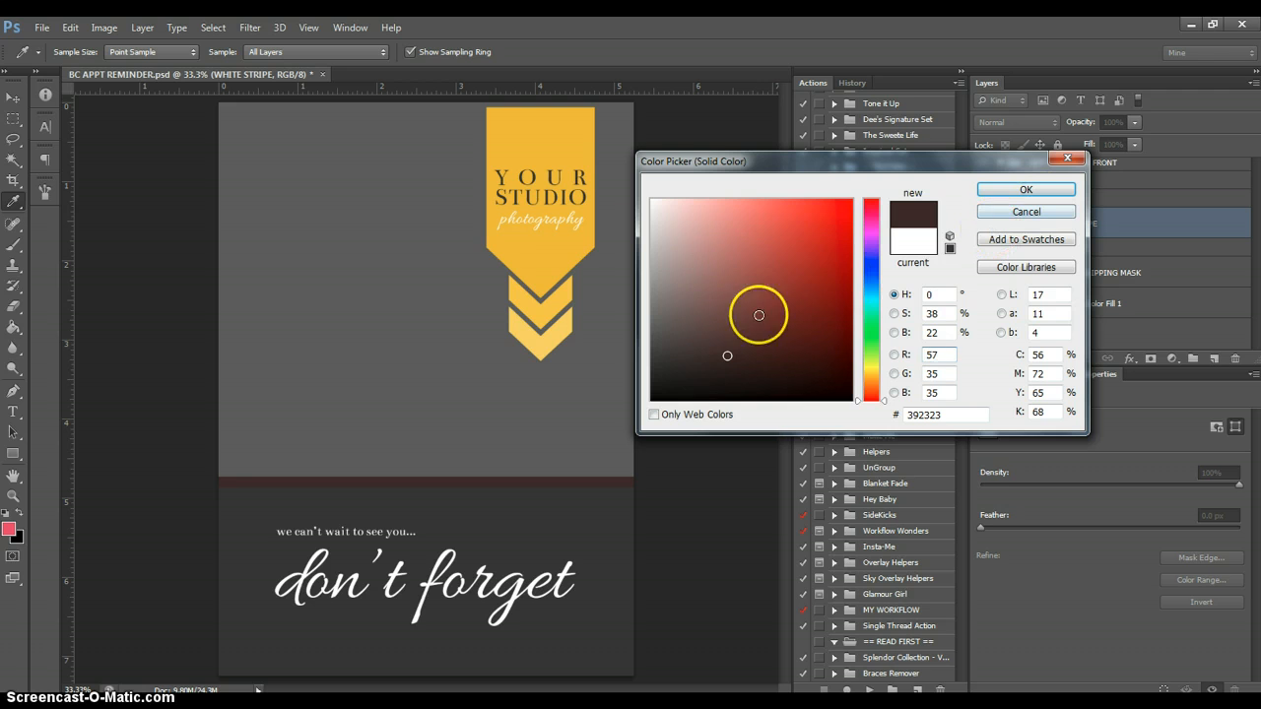
{"action": "left_click_drag", "start_coordinate": [863, 335], "coordinate": [870, 347]}
{"action": "left_click", "coordinate": [826, 249]}
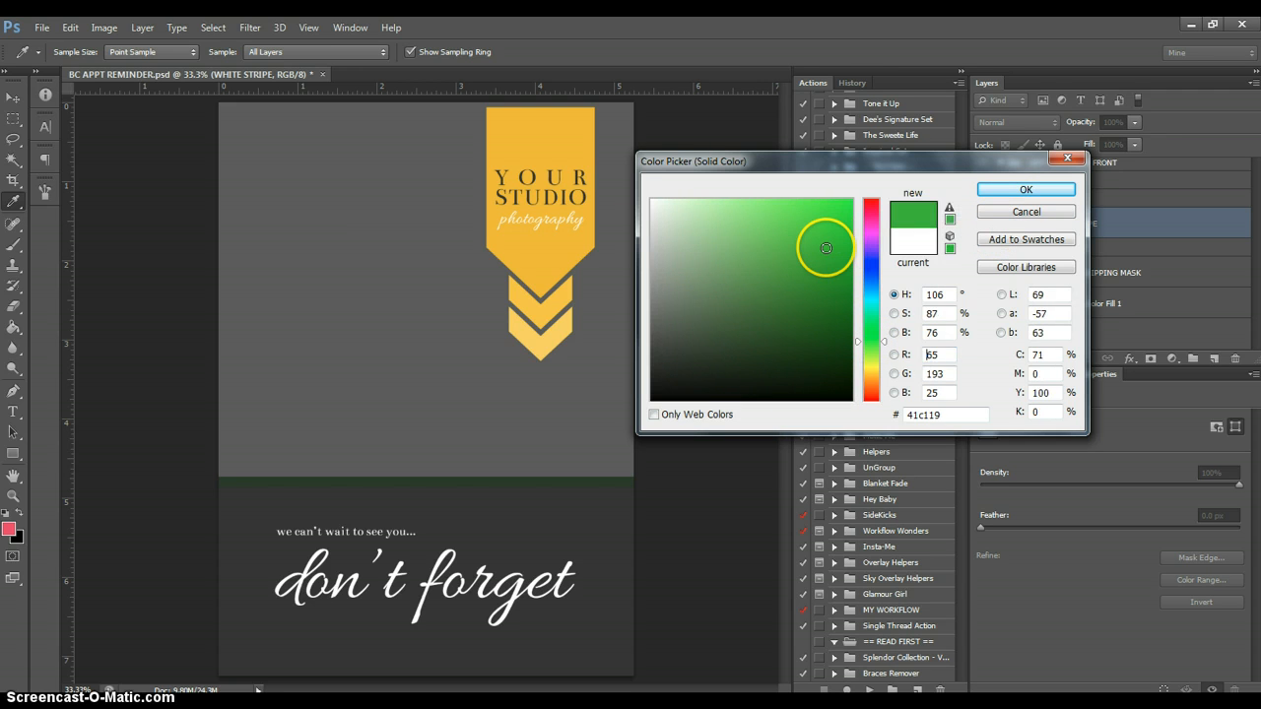
{"action": "type", "text": "000000"}
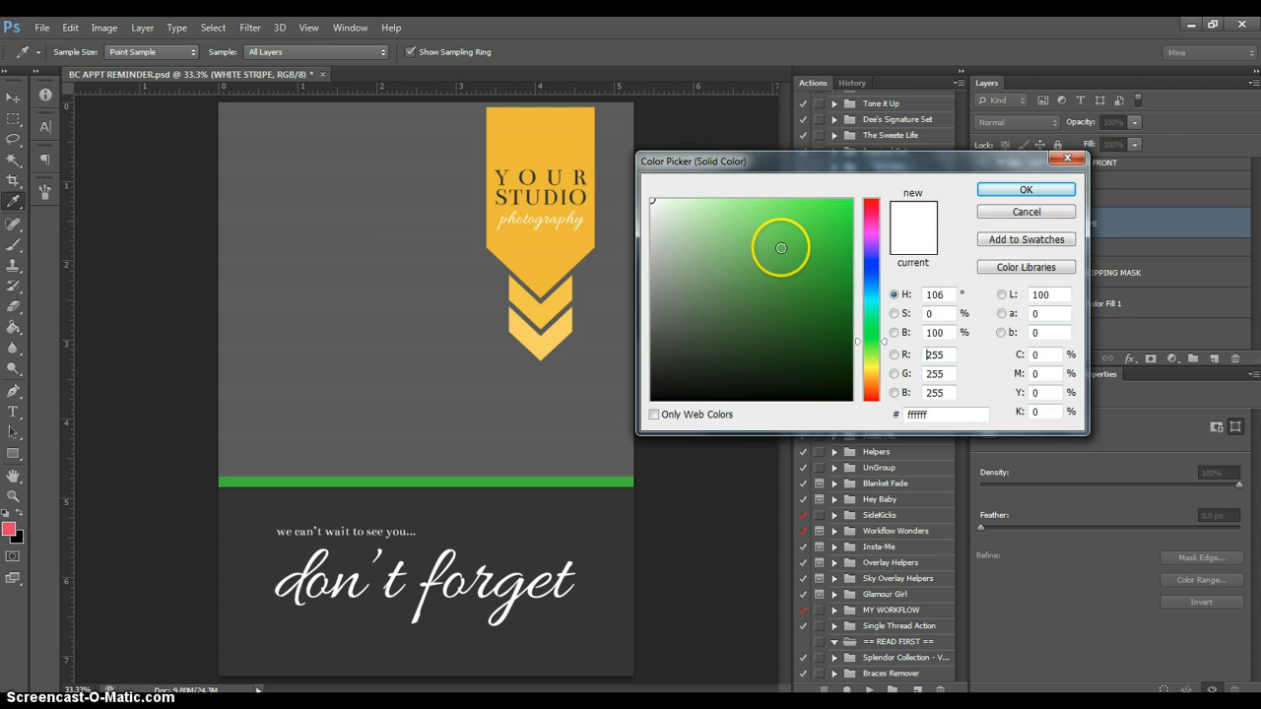
{"action": "left_click", "coordinate": [1023, 187]}
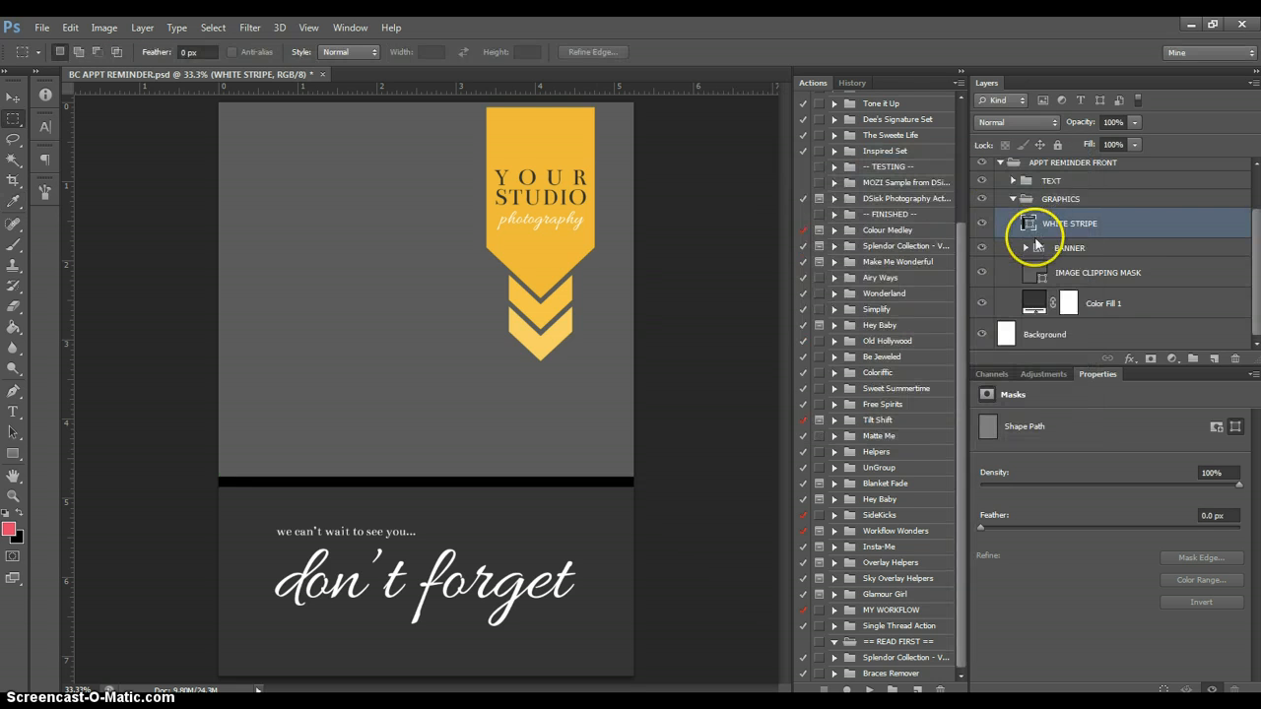
Select the IMAGE CLIPPING MASK layer in the GRAPHICS group and toggle its visibility off and back on
{"action": "left_click", "coordinate": [1037, 277]}
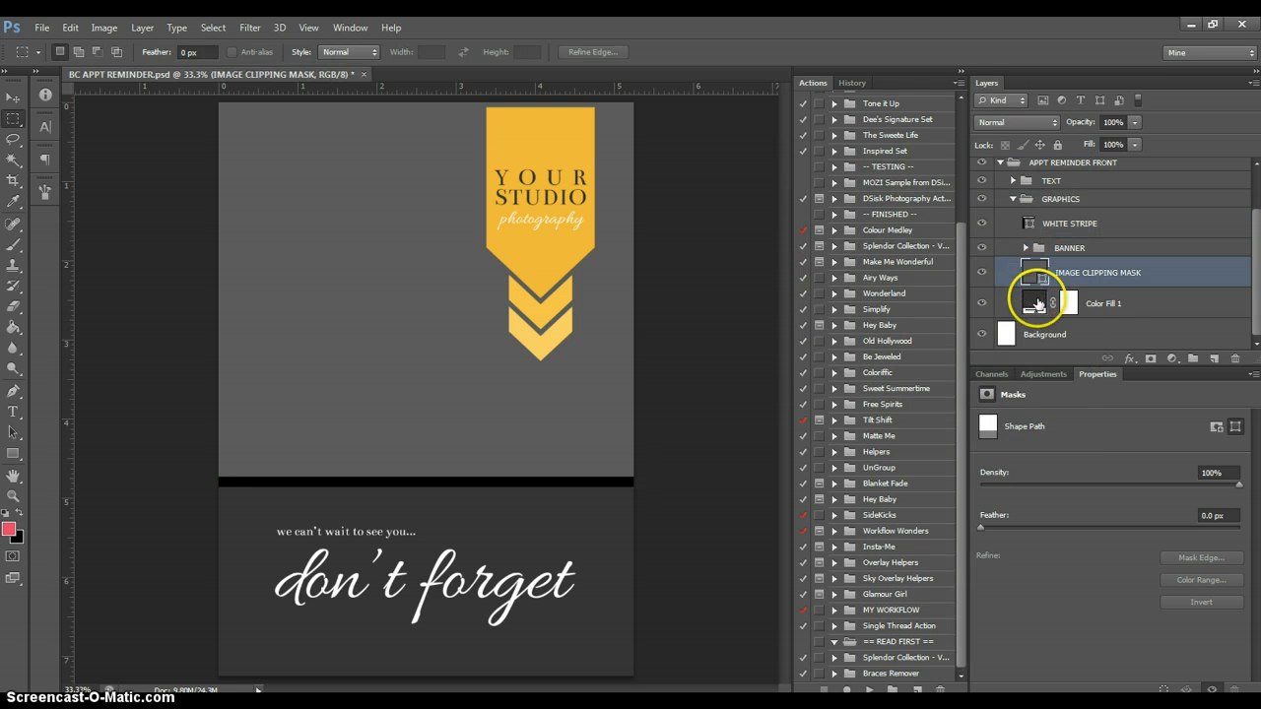
{"action": "left_click", "coordinate": [980, 275]}
{"action": "left_click", "coordinate": [982, 274]}
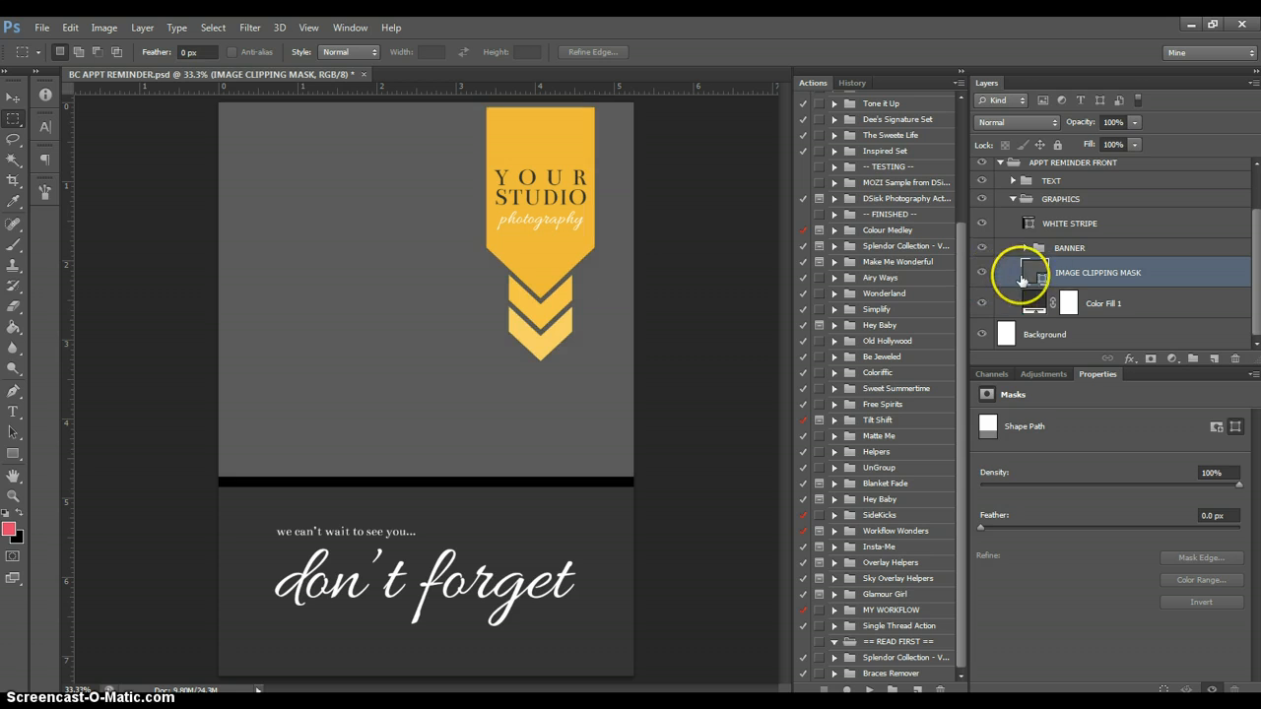
Recolour the Color Fill 1 layer through pink and coral shades, settling on a strong red (e41642)
{"action": "left_click", "coordinate": [1040, 304]}
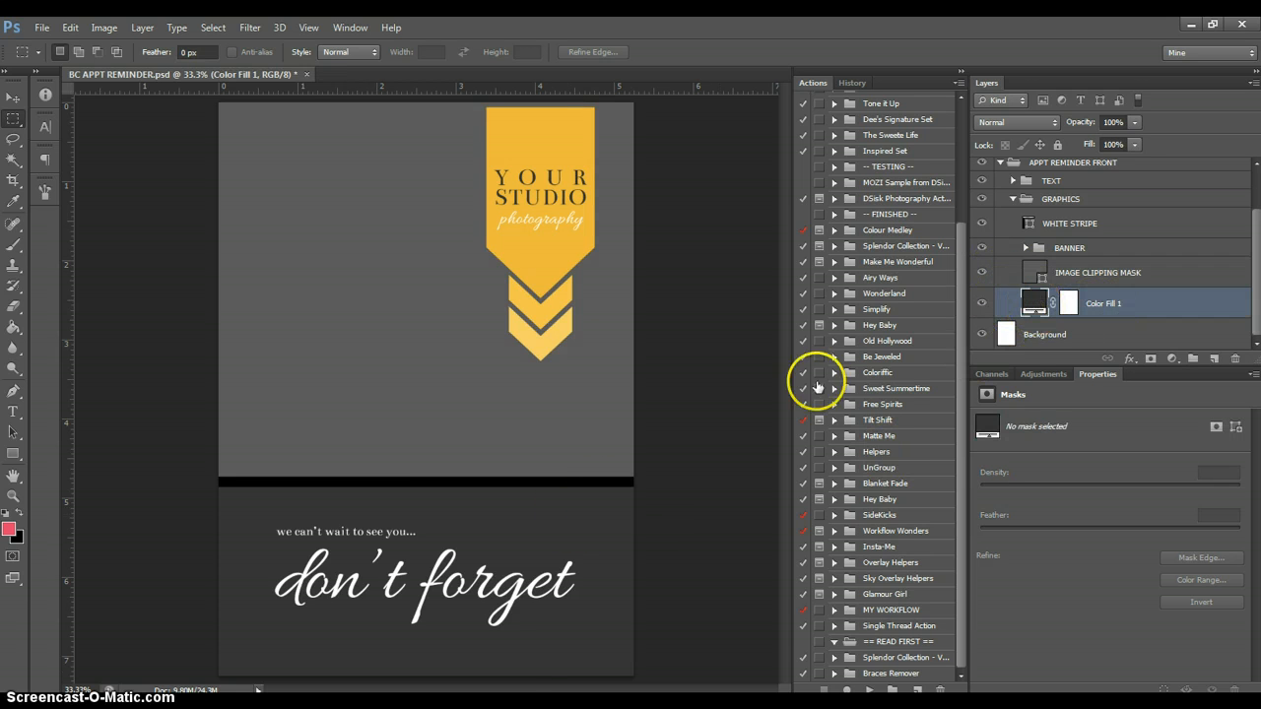
{"action": "double_click", "coordinate": [1037, 304]}
{"action": "left_click_drag", "start_coordinate": [865, 361], "coordinate": [871, 391]}
{"action": "left_click", "coordinate": [786, 237]}
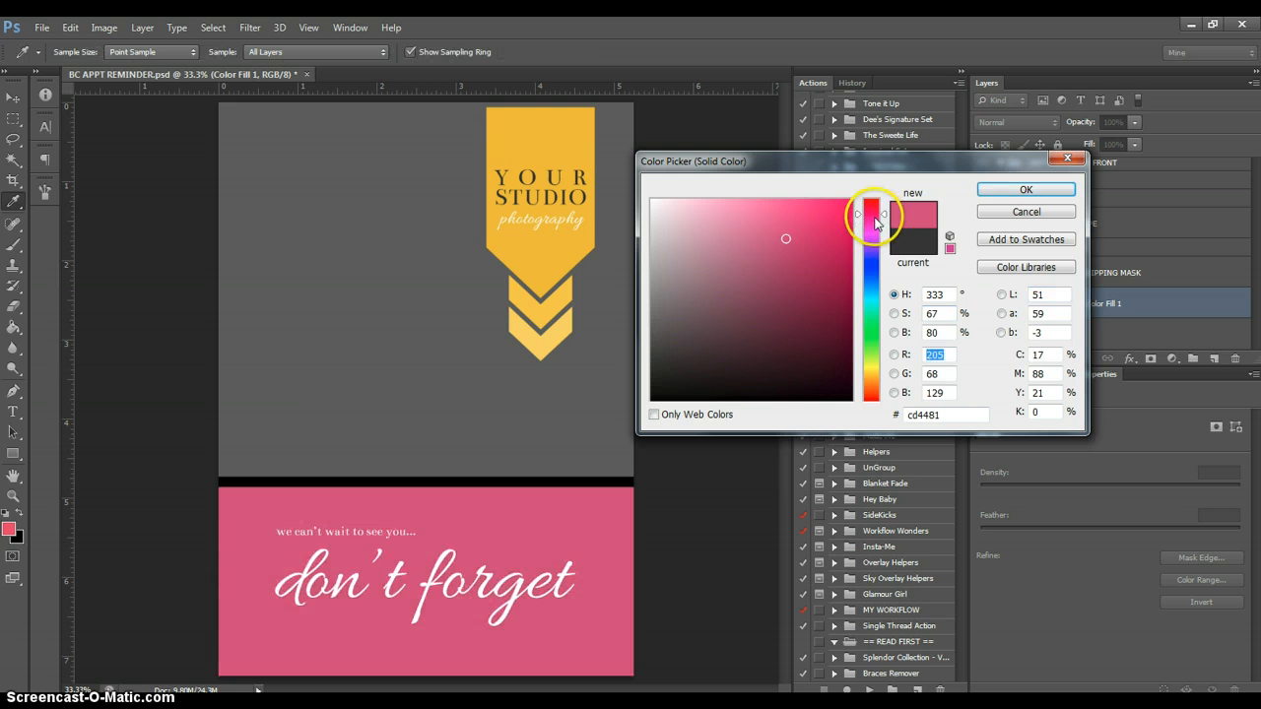
{"action": "left_click_drag", "start_coordinate": [874, 219], "coordinate": [873, 206]}
{"action": "left_click_drag", "start_coordinate": [778, 215], "coordinate": [811, 230]}
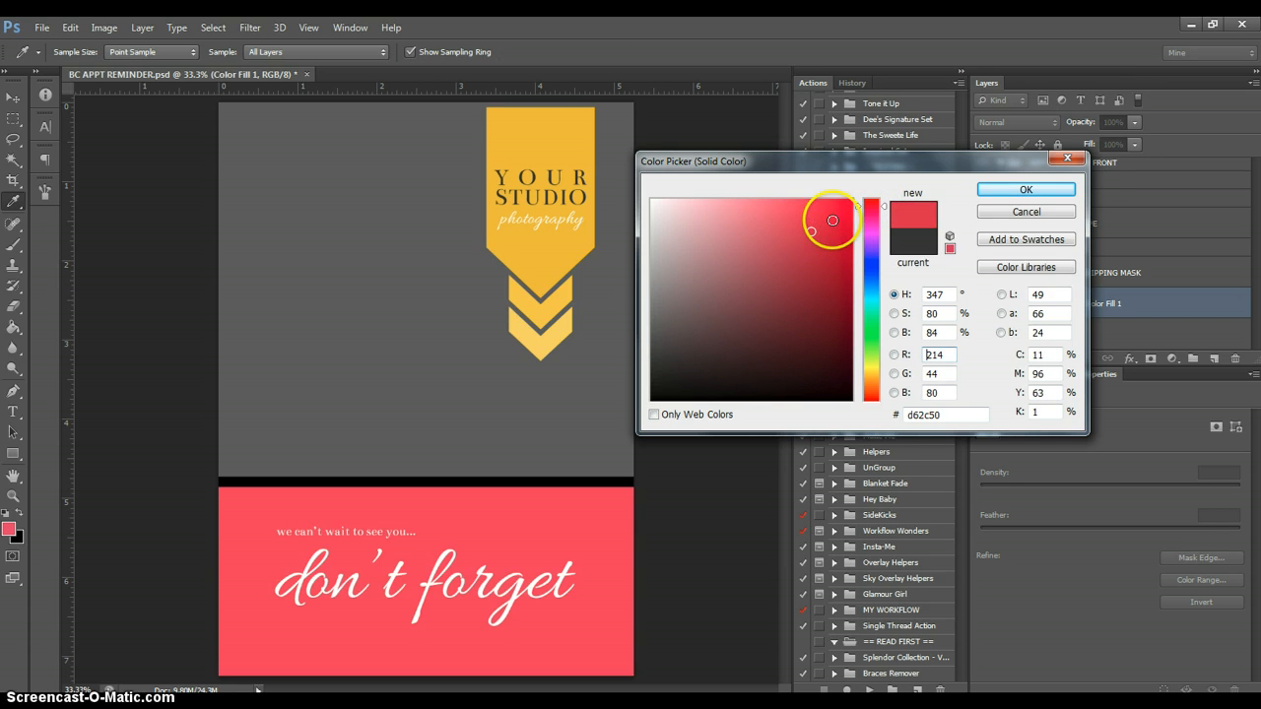
{"action": "left_click", "coordinate": [832, 221]}
{"action": "left_click", "coordinate": [1026, 189]}
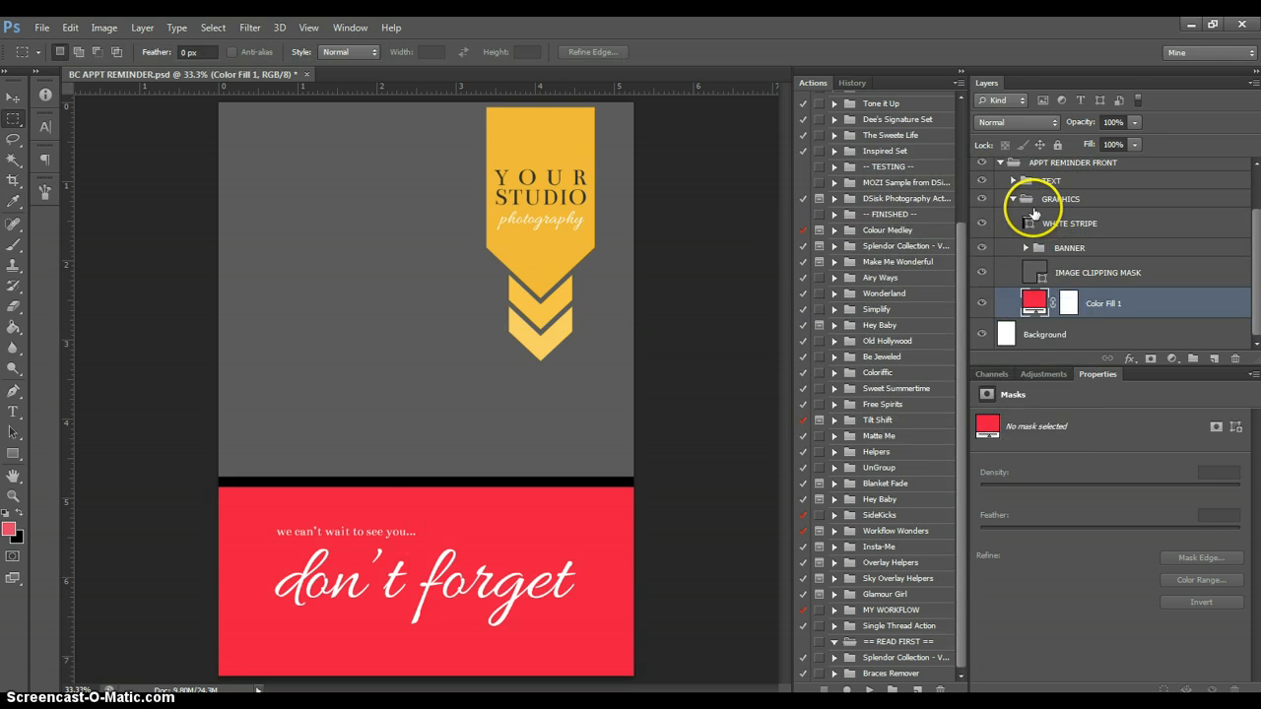
Place the engaged-4 photo from the Wedding Port folder directly above the IMAGE CLIPPING MASK layer
{"action": "left_click", "coordinate": [1030, 272]}
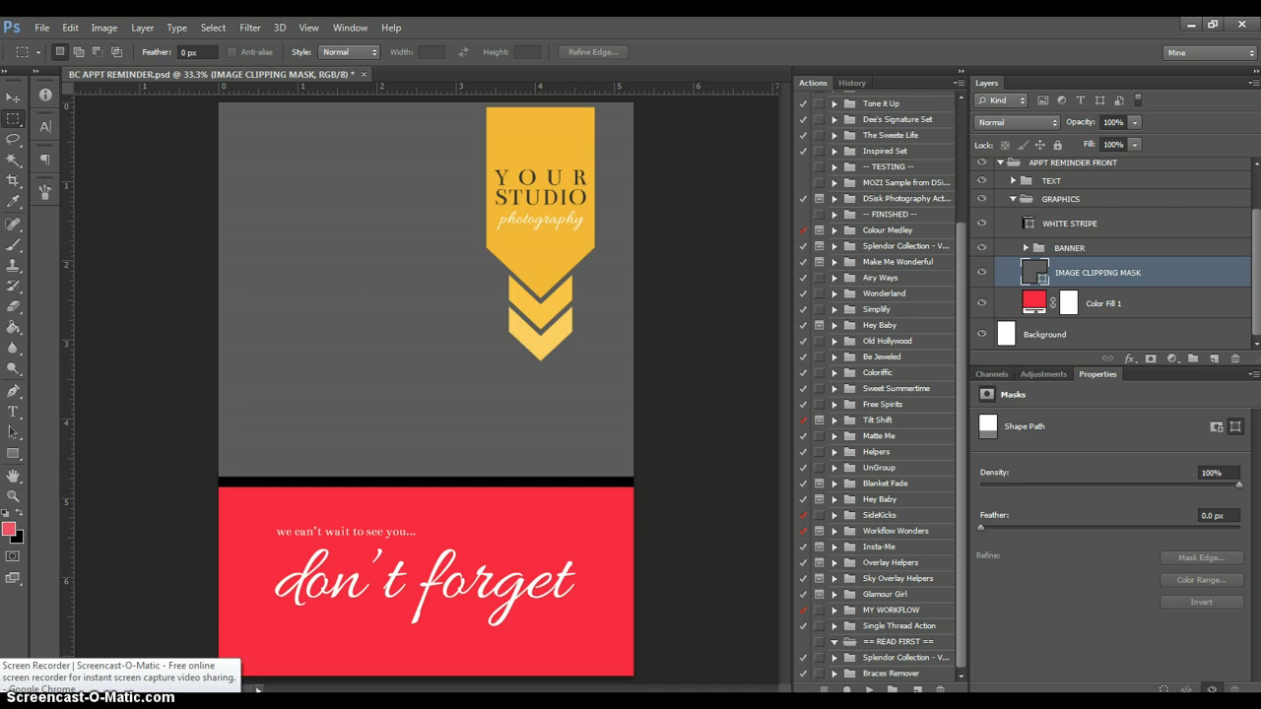
{"action": "left_click", "coordinate": [41, 27]}
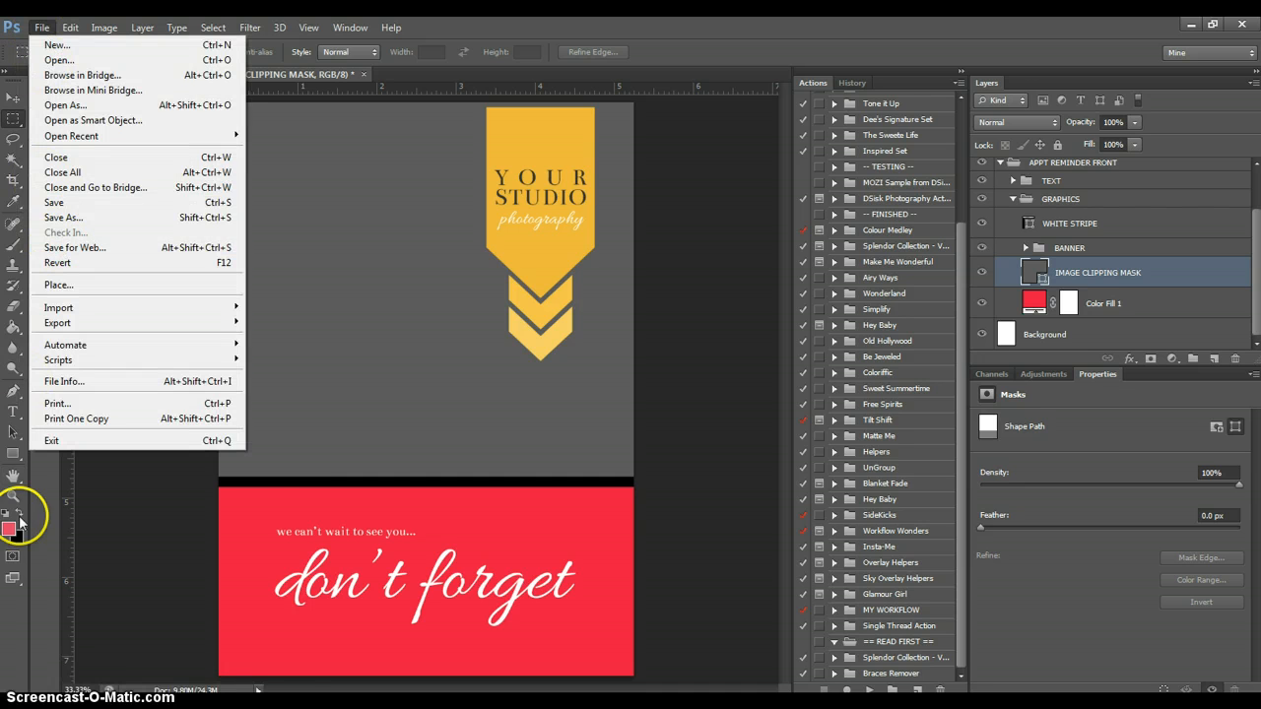
{"action": "left_click", "coordinate": [42, 27]}
{"action": "left_click", "coordinate": [41, 26]}
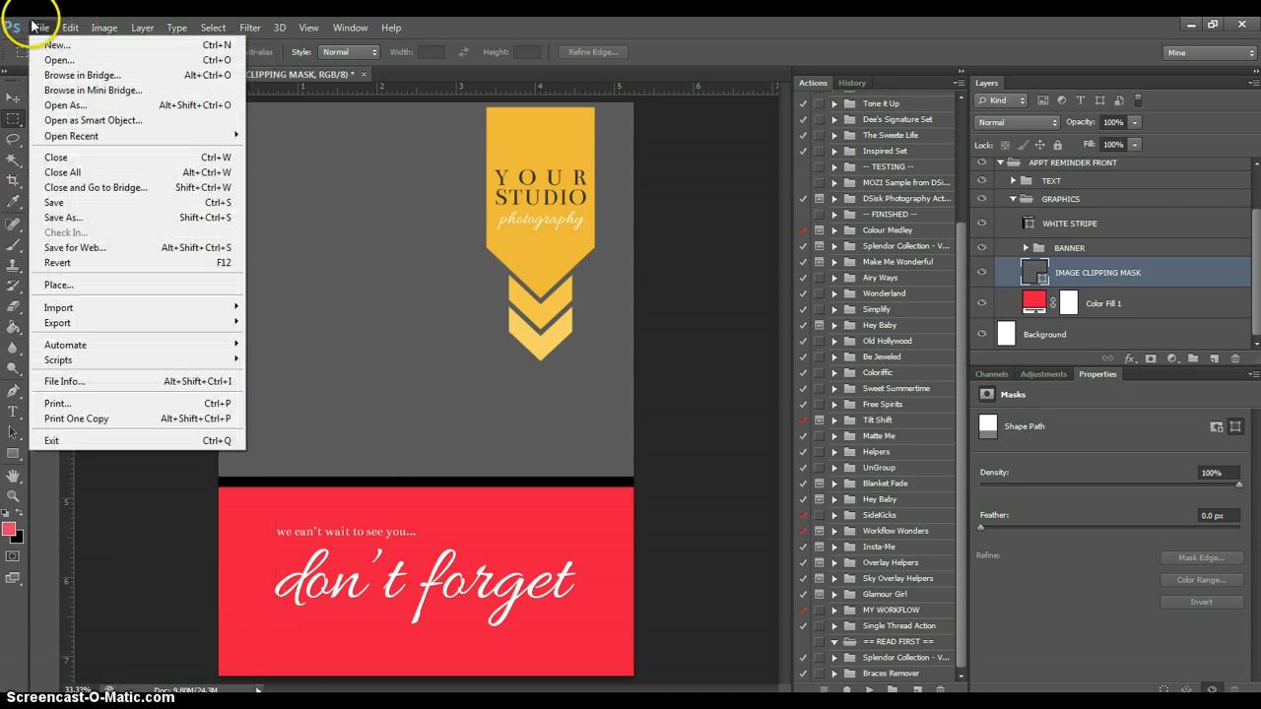
{"action": "left_click", "coordinate": [84, 284]}
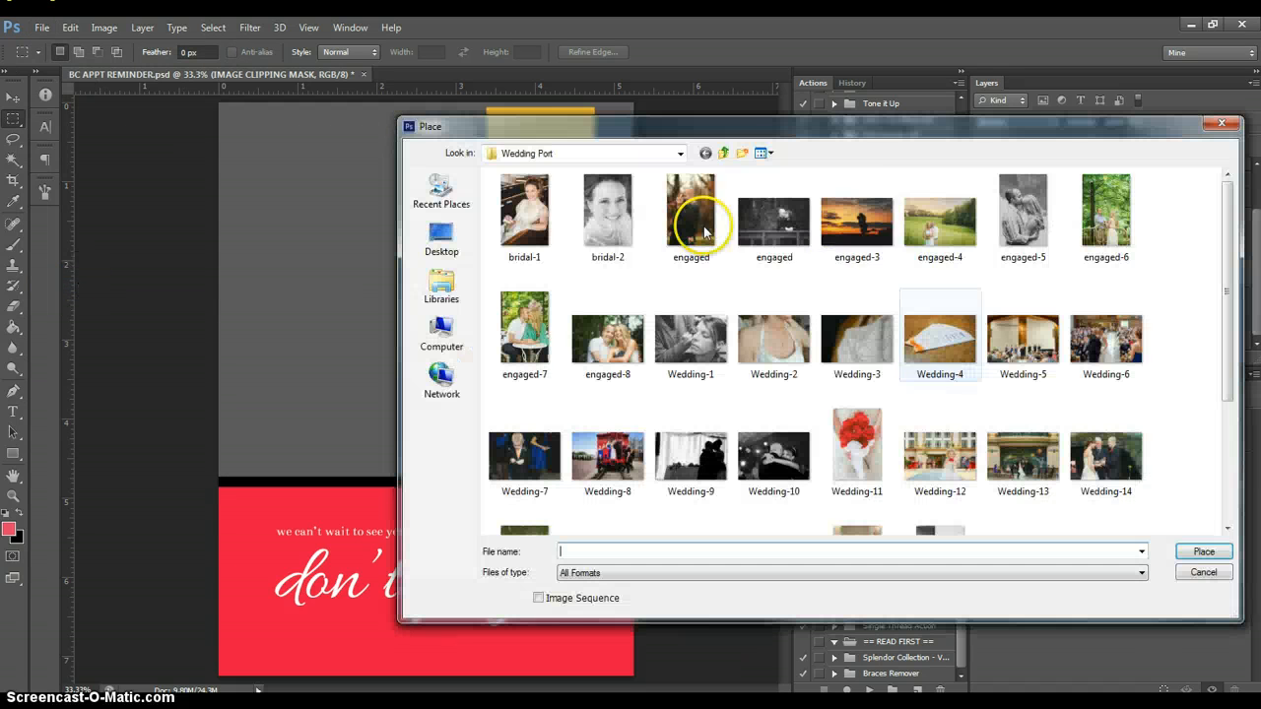
{"action": "left_click", "coordinate": [690, 439]}
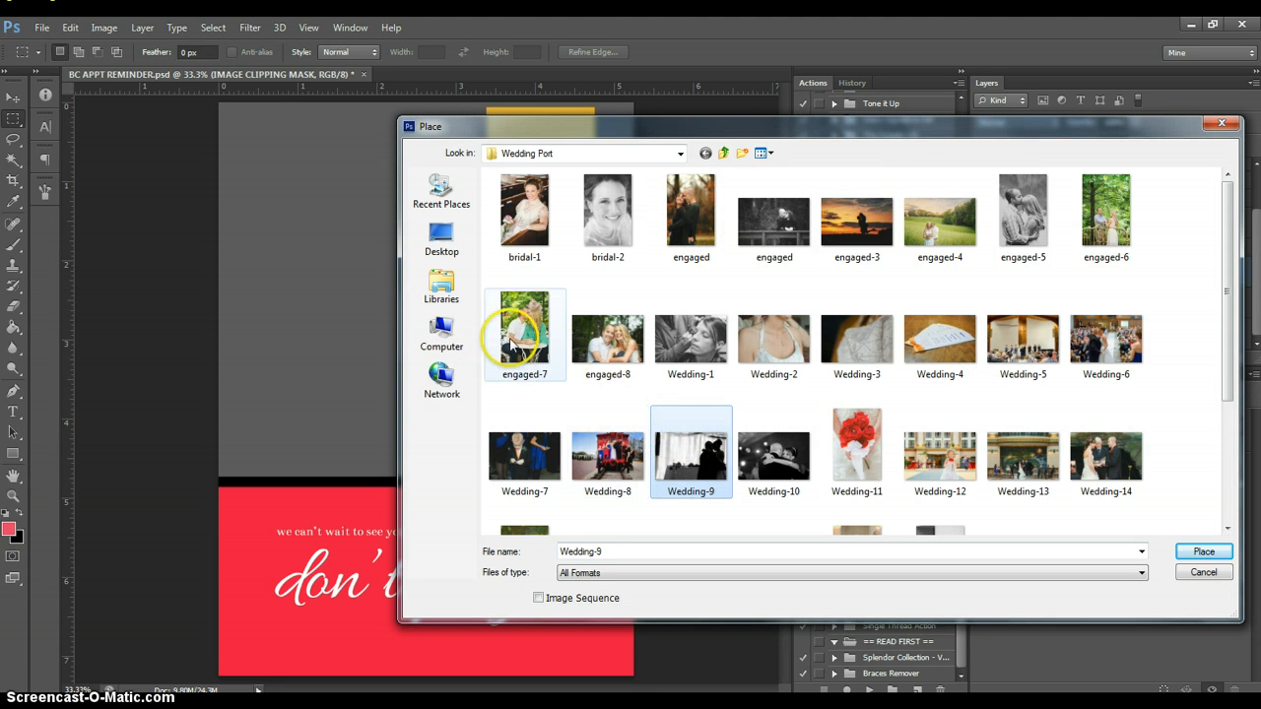
{"action": "left_click", "coordinate": [944, 240]}
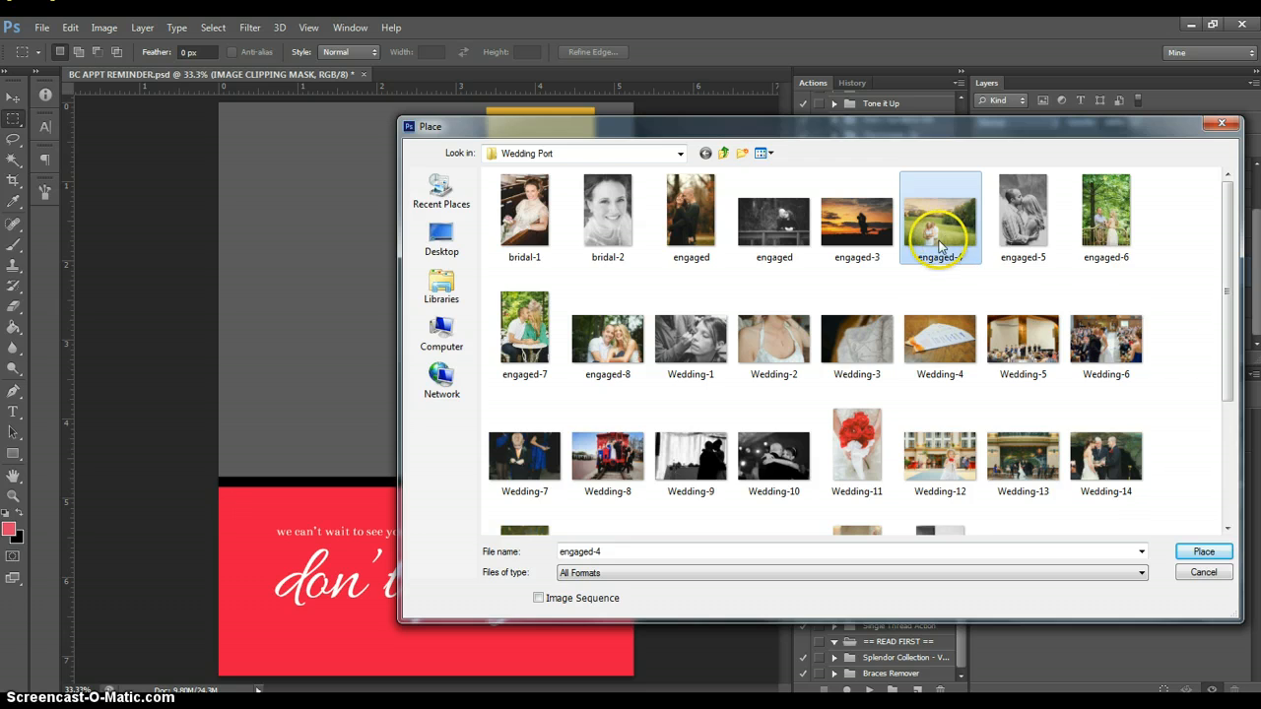
{"action": "double_click", "coordinate": [939, 246]}
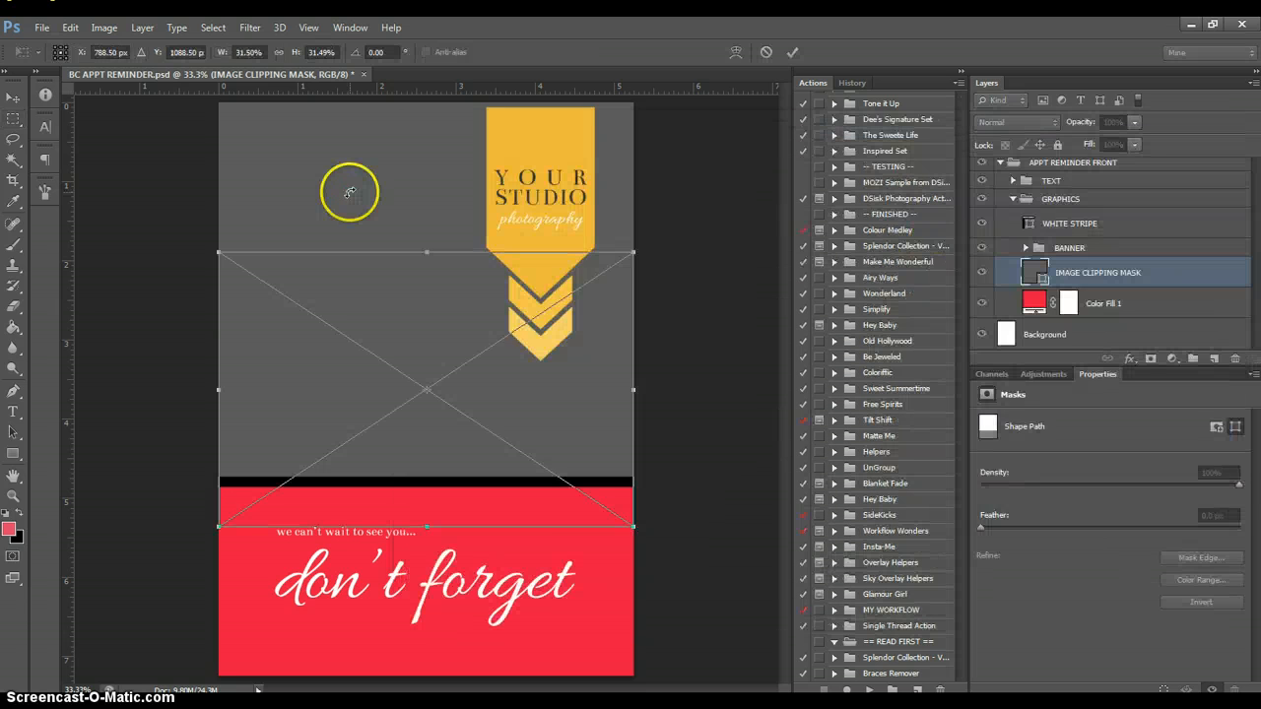
Scale the placed photo proportionally to about 45.87%, move it to cover the image area behind the banner, and commit the transform
{"action": "left_click_drag", "start_coordinate": [632, 257], "coordinate": [717, 164]}
{"action": "left_click", "coordinate": [279, 52]}
{"action": "left_click_drag", "start_coordinate": [367, 383], "coordinate": [368, 374]}
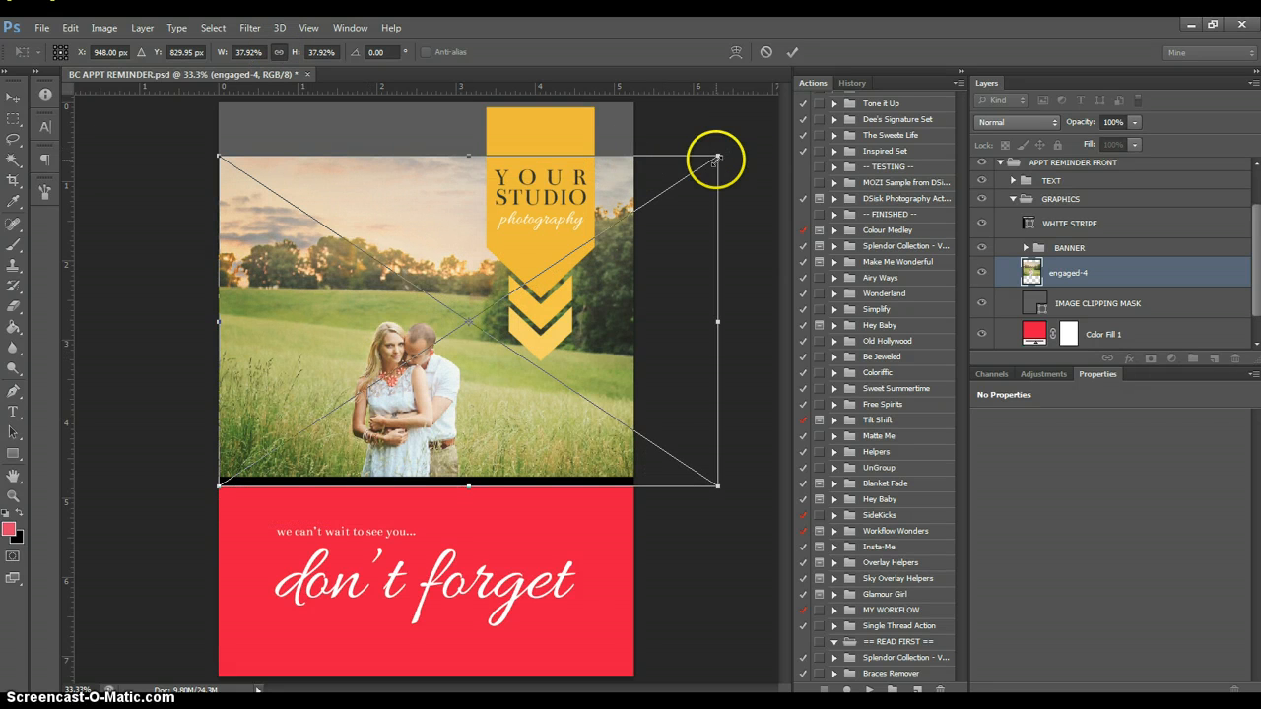
{"action": "left_click_drag", "start_coordinate": [716, 159], "coordinate": [823, 84]}
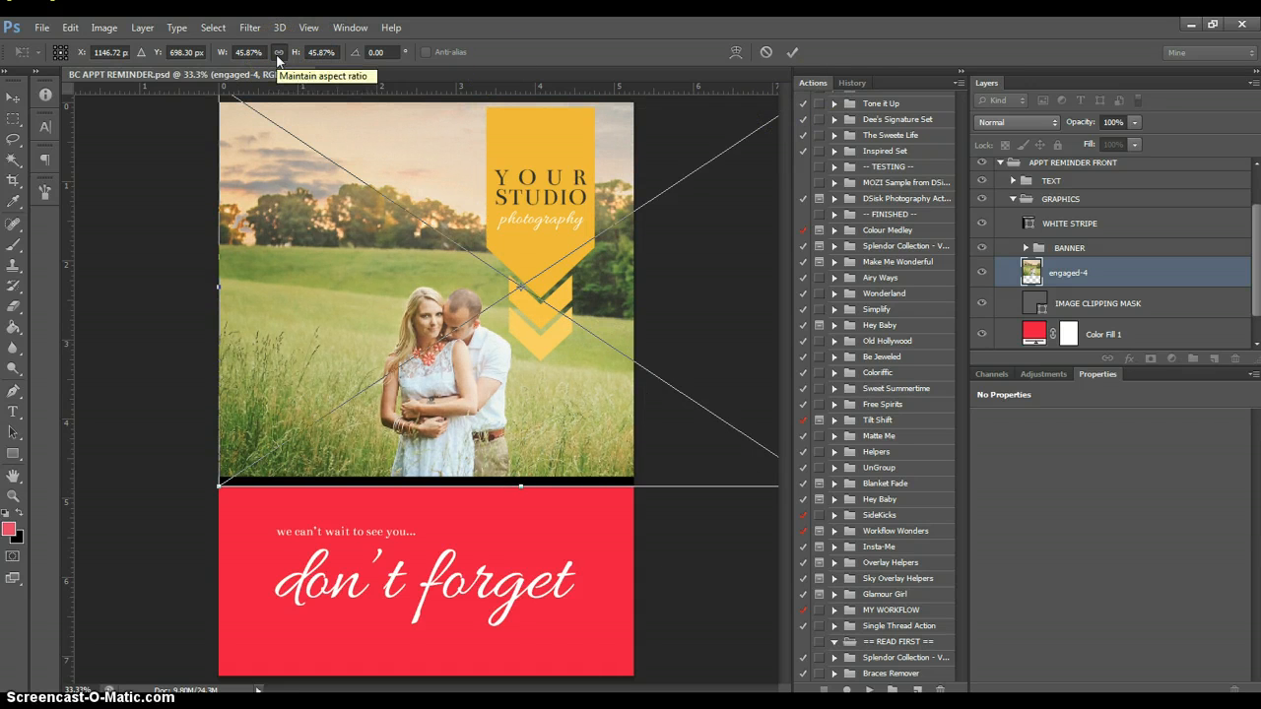
{"action": "left_click_drag", "start_coordinate": [361, 236], "coordinate": [336, 252]}
{"action": "key", "text": "m"}
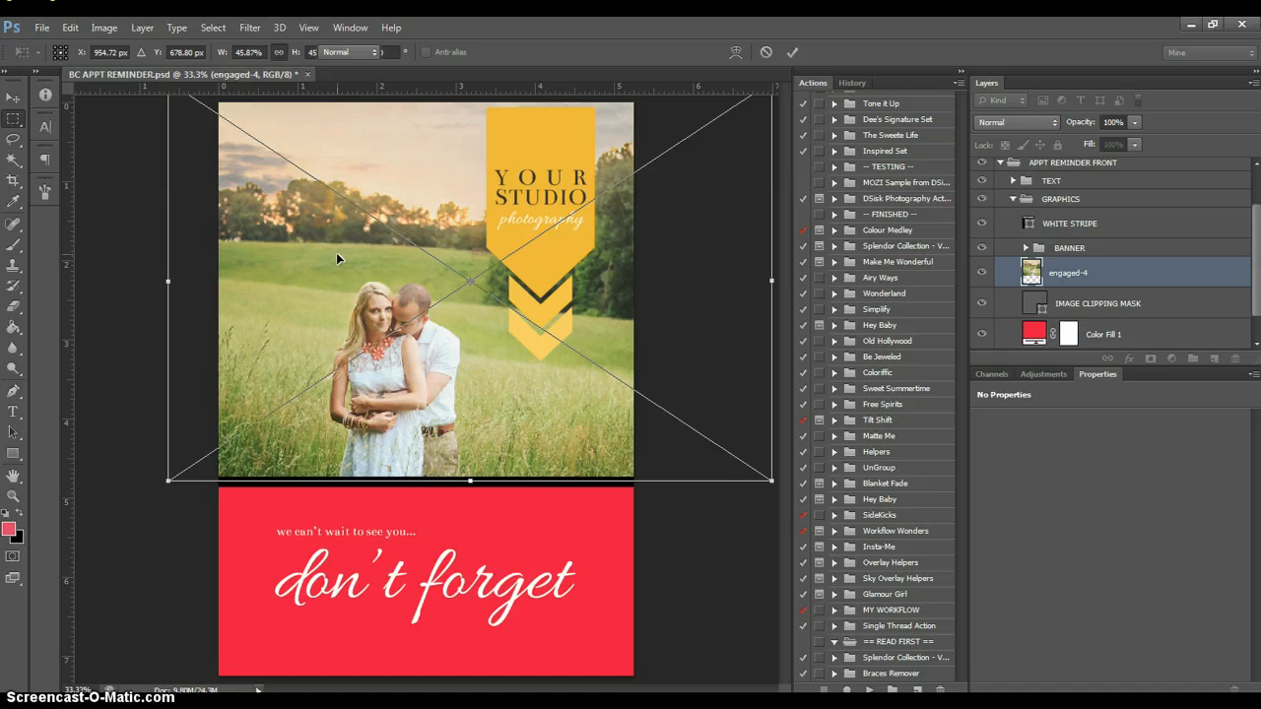
Clip the engaged-4 photo layer to the IMAGE CLIPPING MASK shape below it
{"action": "left_click", "coordinate": [1067, 337]}
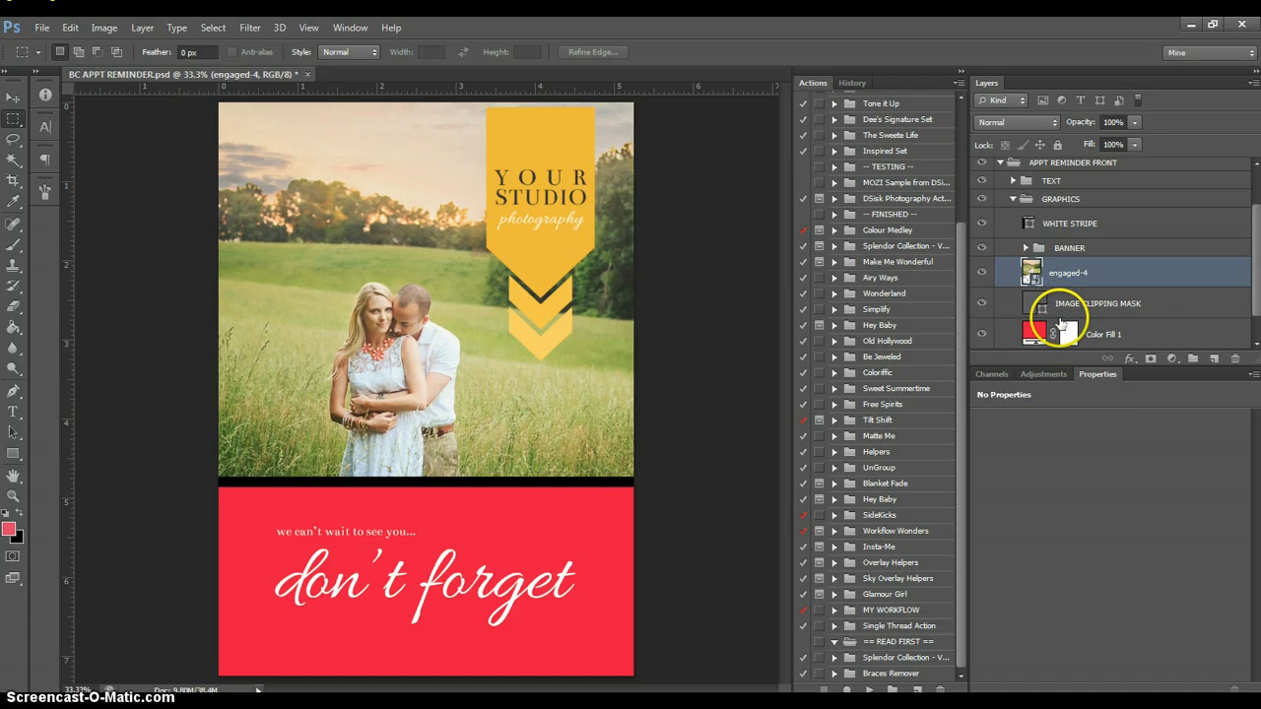
{"action": "key", "text": "ctrl+alt+g"}
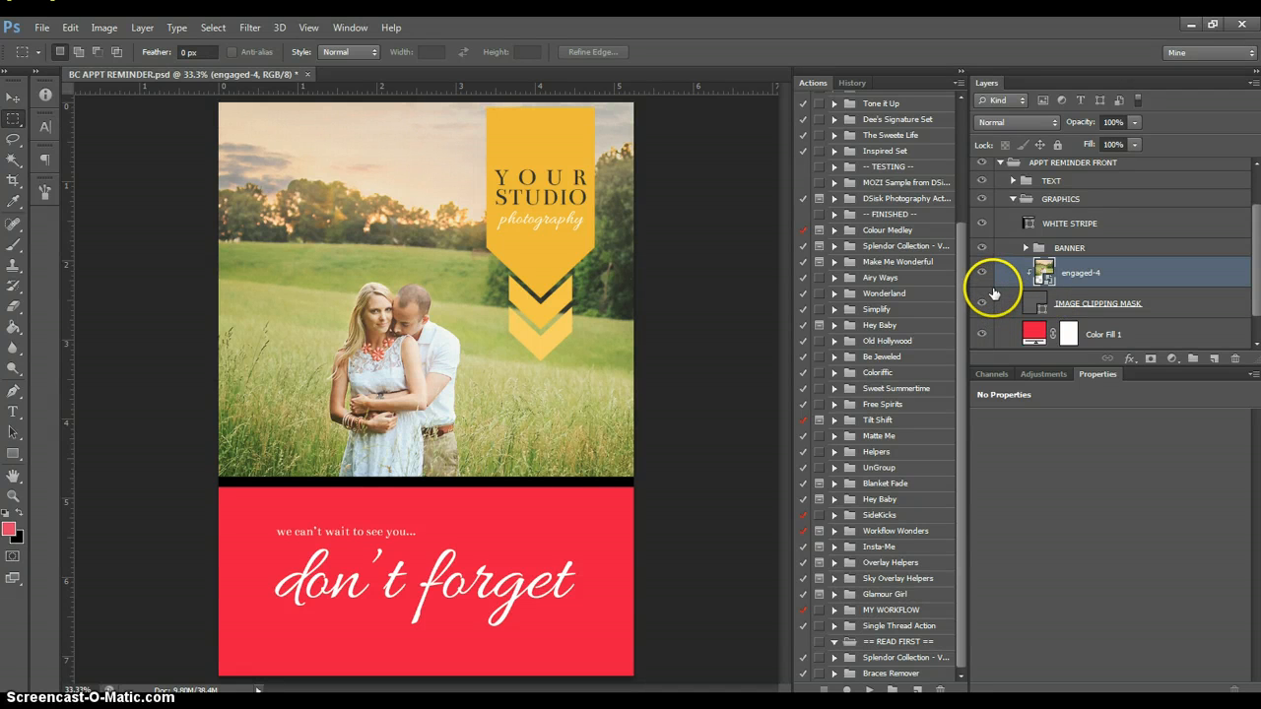
{"action": "left_click", "coordinate": [1021, 335]}
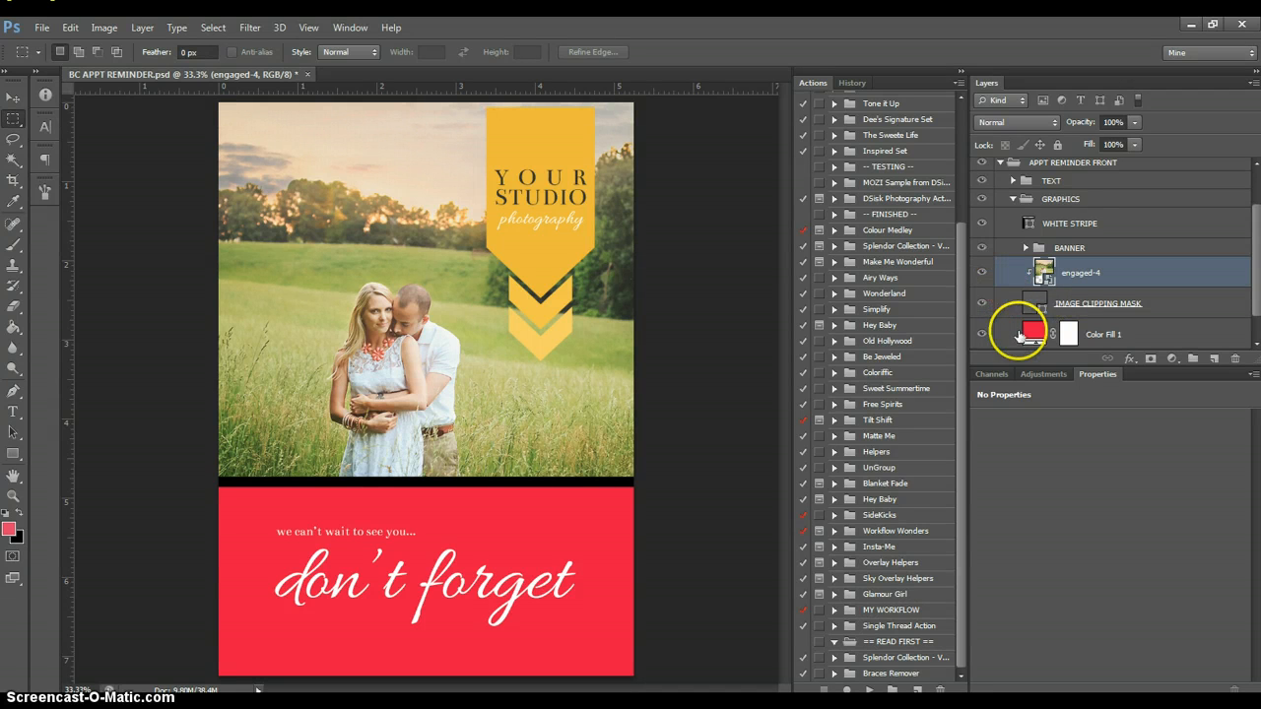
Recolour the WHITE STRIPE shape to white (ffffff)
{"action": "left_click", "coordinate": [1029, 224]}
{"action": "double_click", "coordinate": [1029, 225]}
{"action": "left_click", "coordinate": [584, 170]}
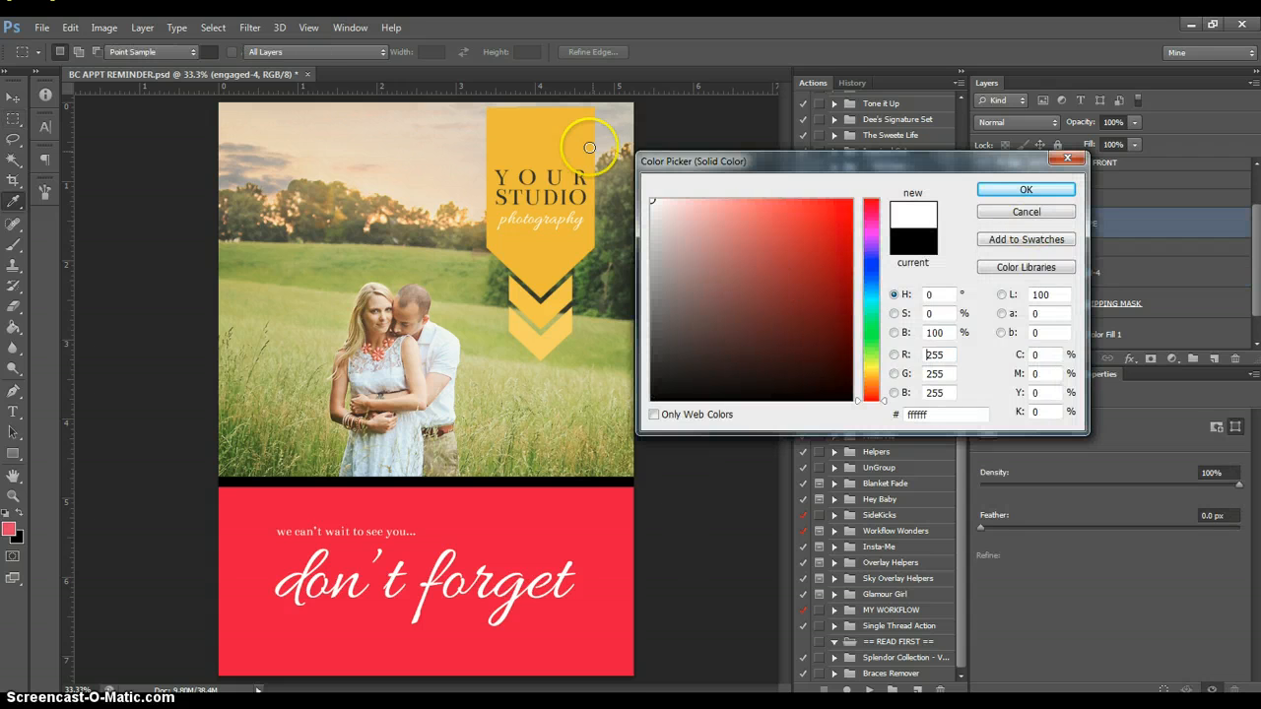
{"action": "left_click", "coordinate": [1022, 193]}
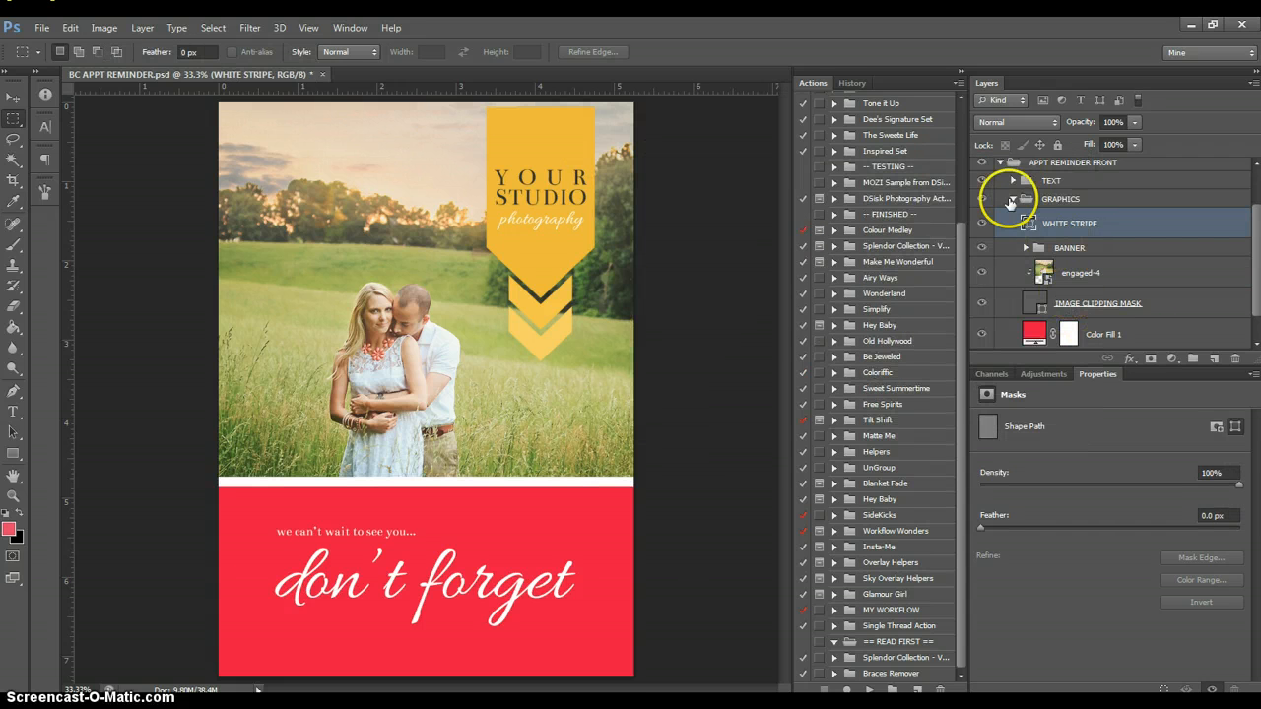
Expand the BANNER group and recolour the Shape 1 banner to e41642, sampled from the card's red lower panel
{"action": "left_click", "coordinate": [1025, 249]}
{"action": "left_click", "coordinate": [1056, 272]}
{"action": "left_click", "coordinate": [1060, 303]}
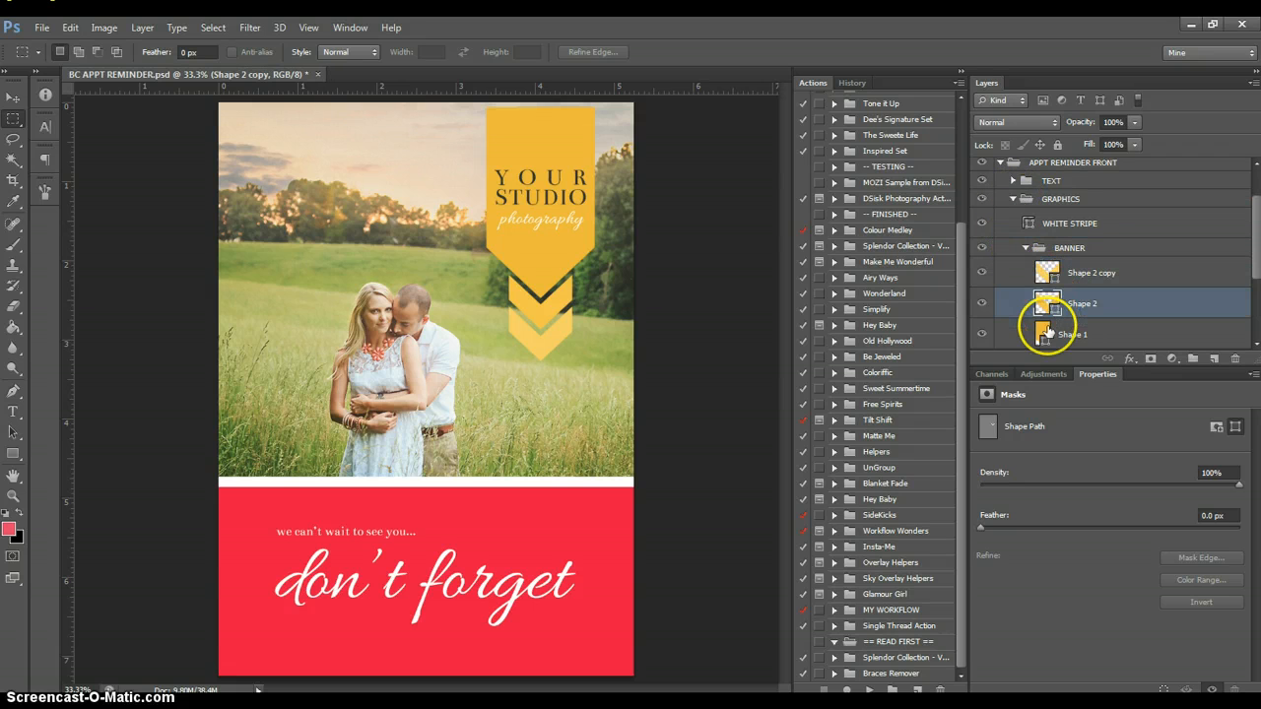
{"action": "left_click", "coordinate": [1049, 332]}
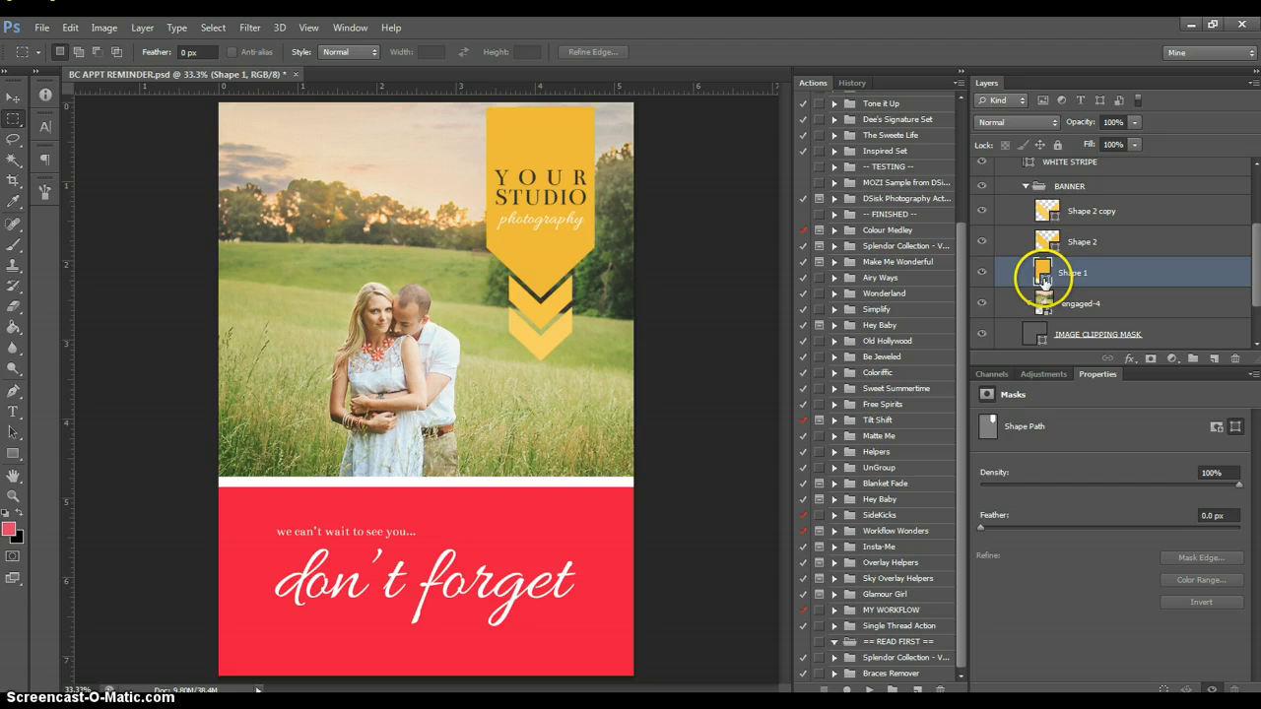
{"action": "double_click", "coordinate": [1044, 278]}
{"action": "left_click", "coordinate": [515, 509]}
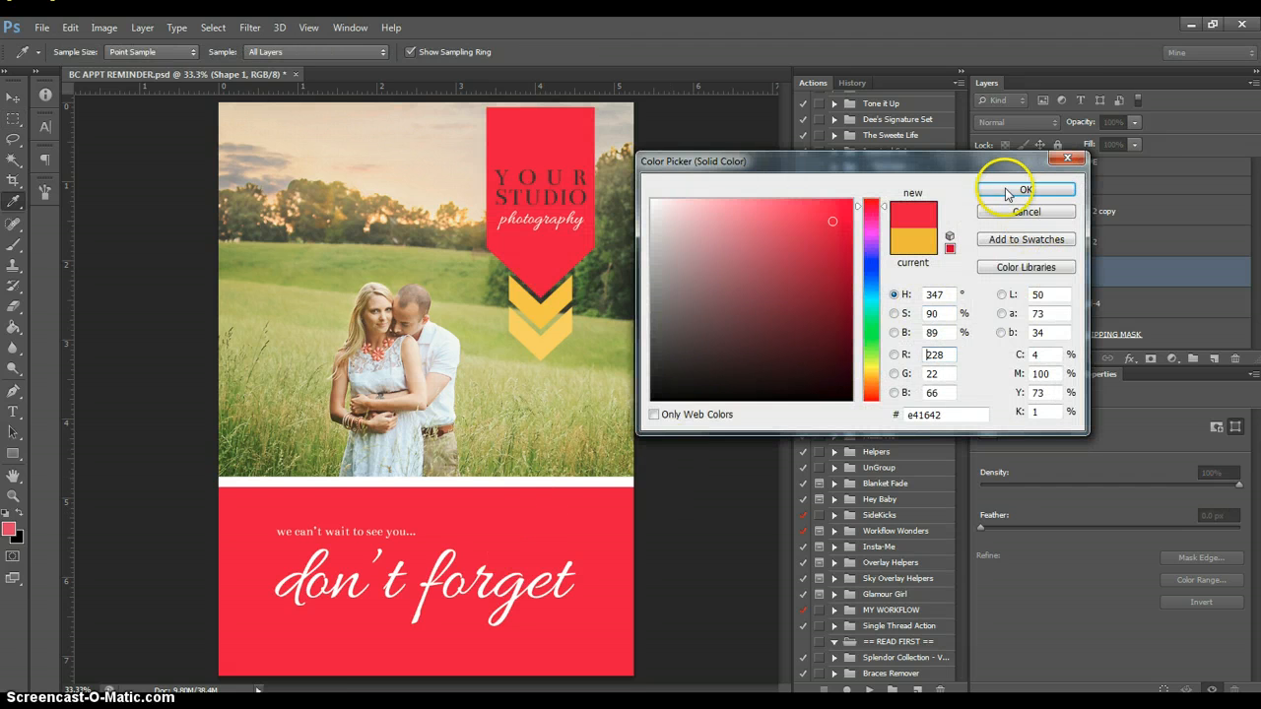
{"action": "left_click", "coordinate": [1009, 191]}
Recolour the Shape 2 chevron by sampling the red lower panel and lightening it to ed325a
{"action": "double_click", "coordinate": [1053, 248]}
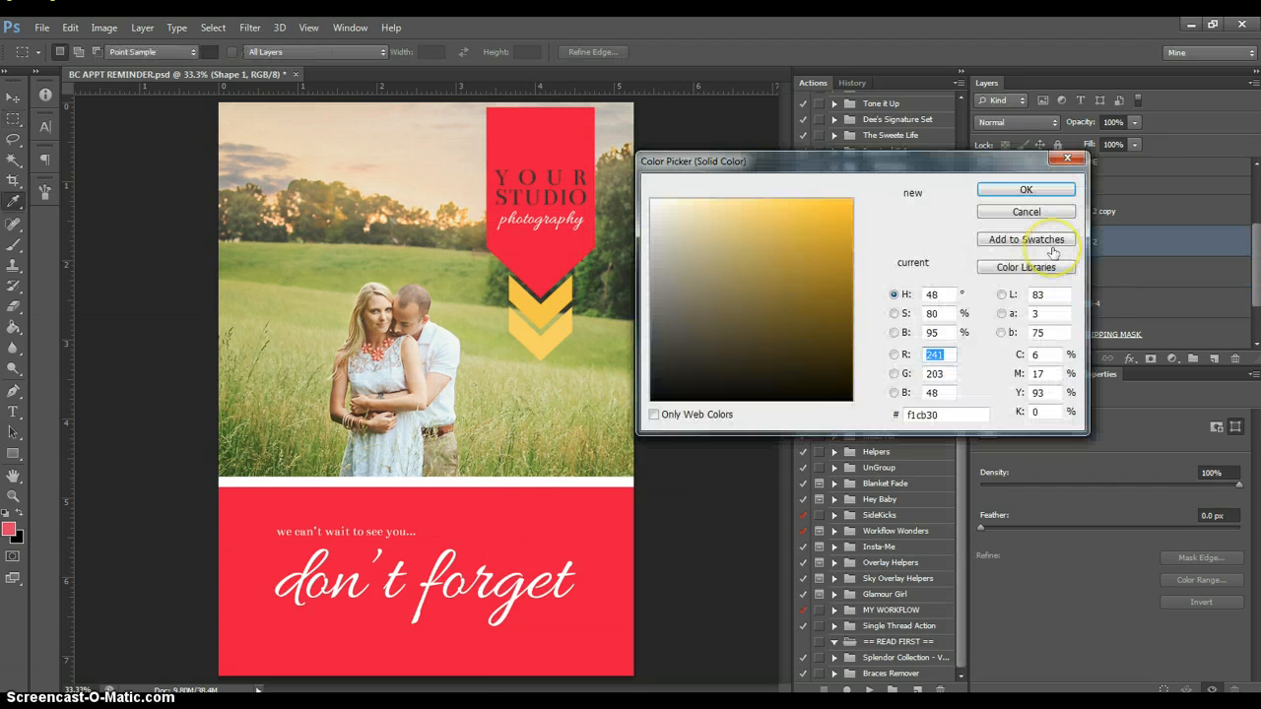
{"action": "left_click", "coordinate": [502, 515]}
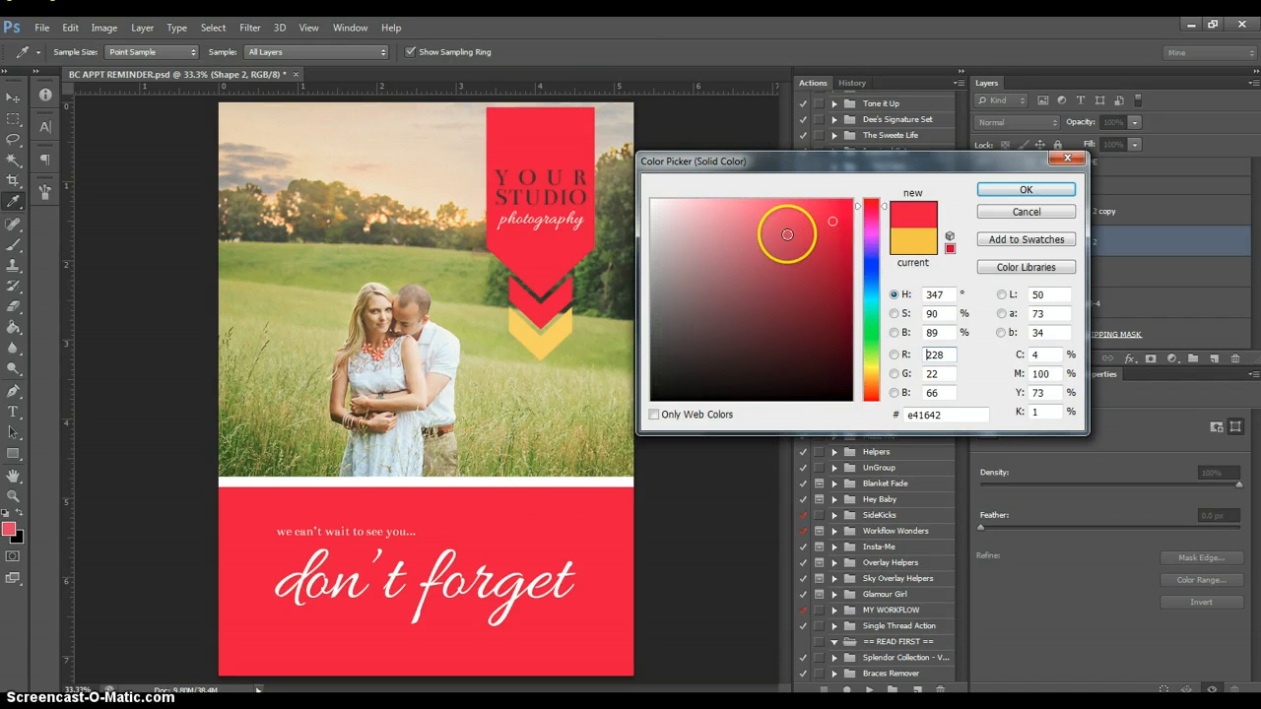
{"action": "left_click", "coordinate": [808, 213]}
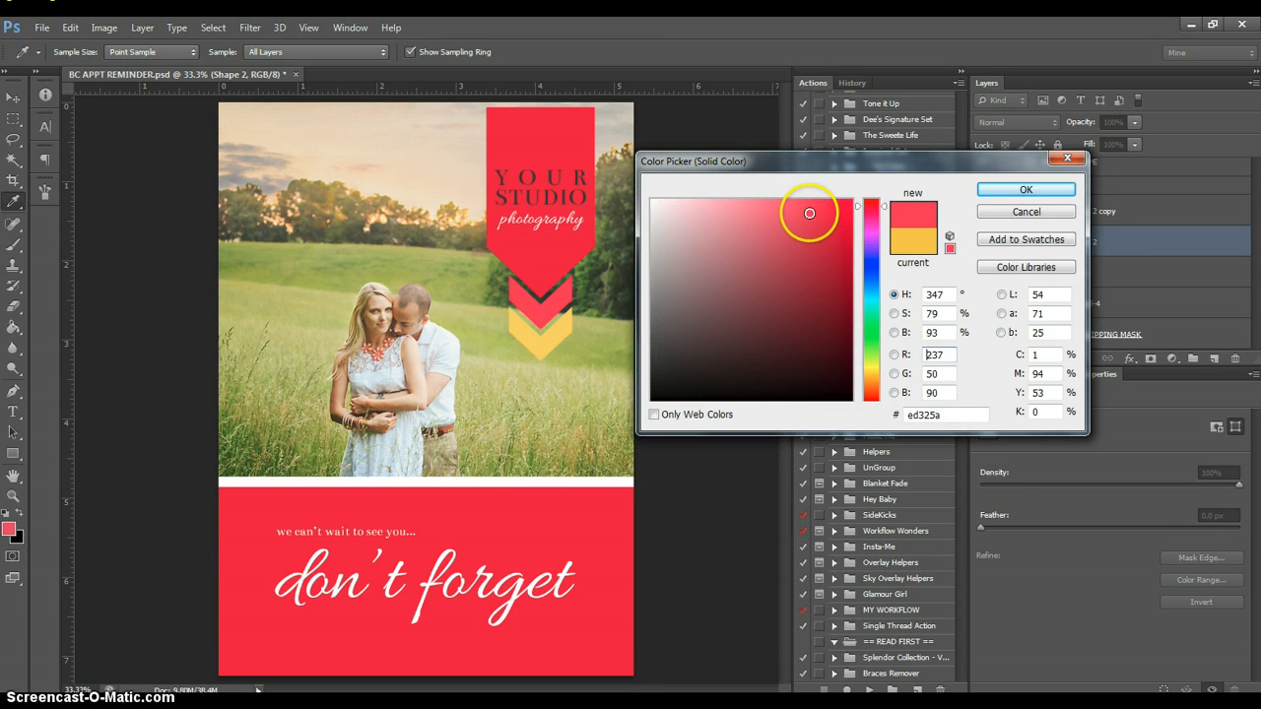
{"action": "left_click", "coordinate": [993, 189]}
Recolour the Shape 2 copy chevron by sampling the chevron above it and lightening the colour to f25375
{"action": "double_click", "coordinate": [1053, 217]}
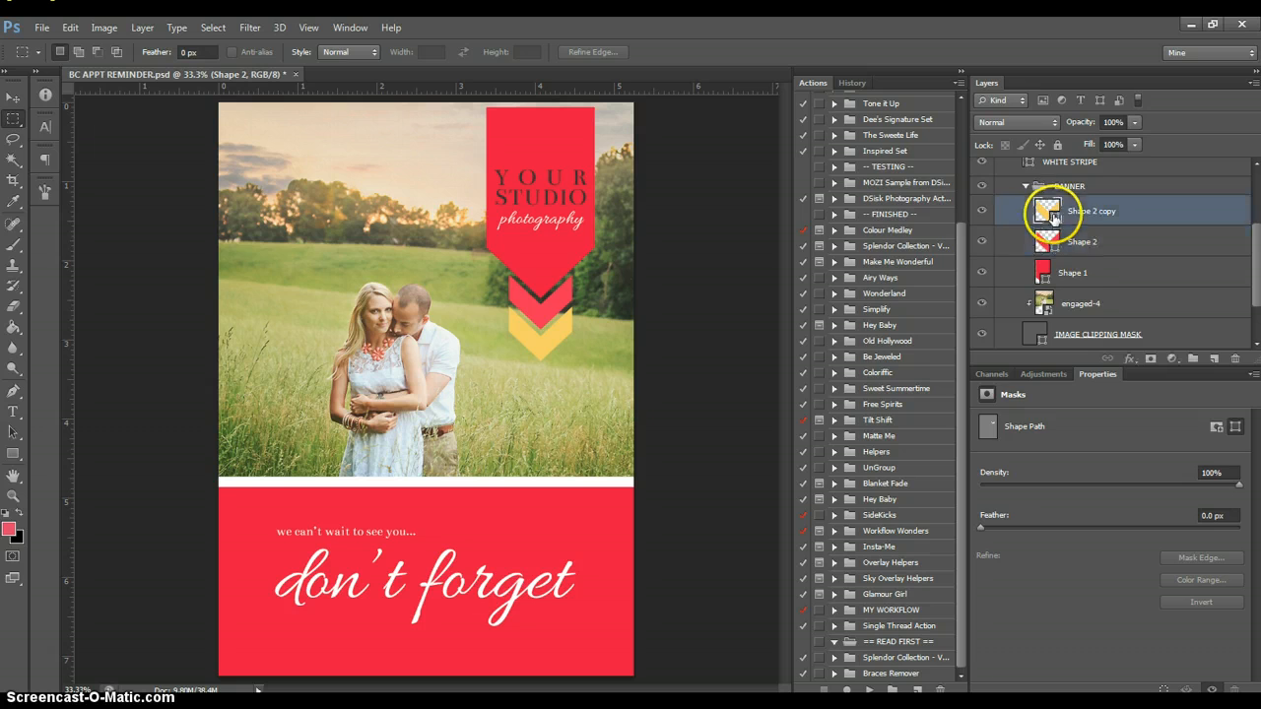
{"action": "left_click", "coordinate": [562, 296]}
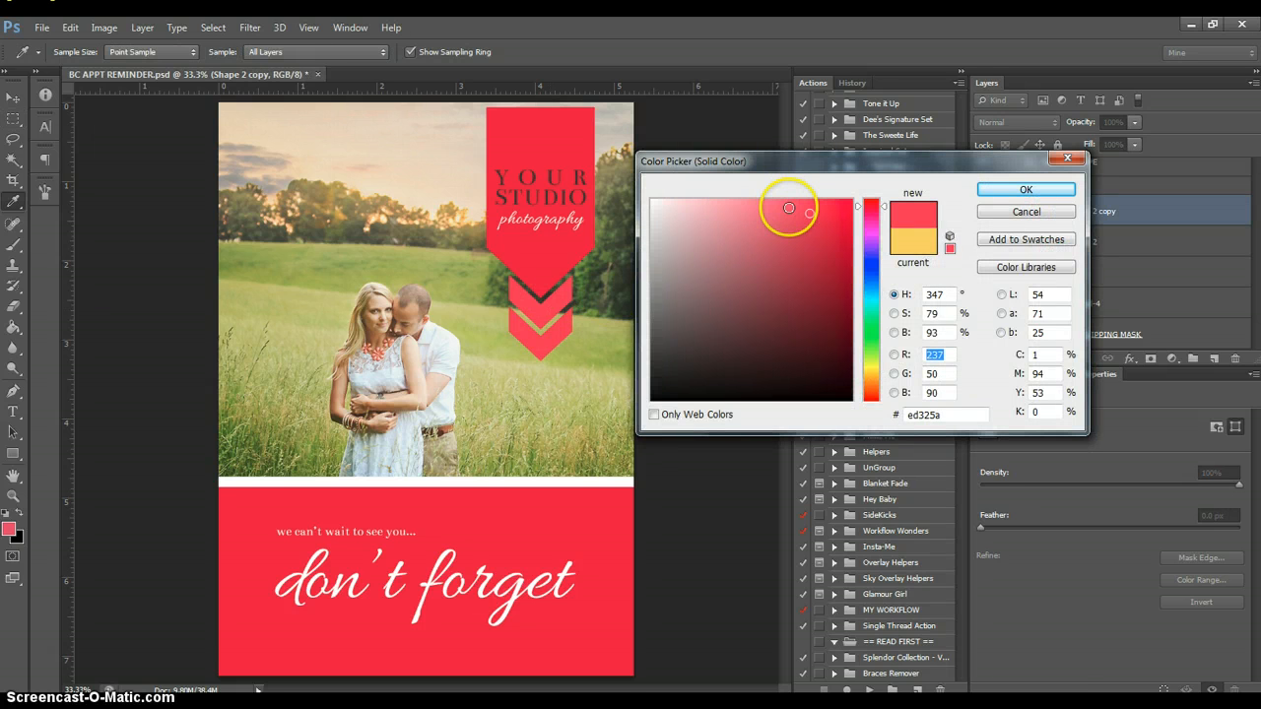
{"action": "left_click", "coordinate": [789, 207]}
{"action": "left_click", "coordinate": [999, 190]}
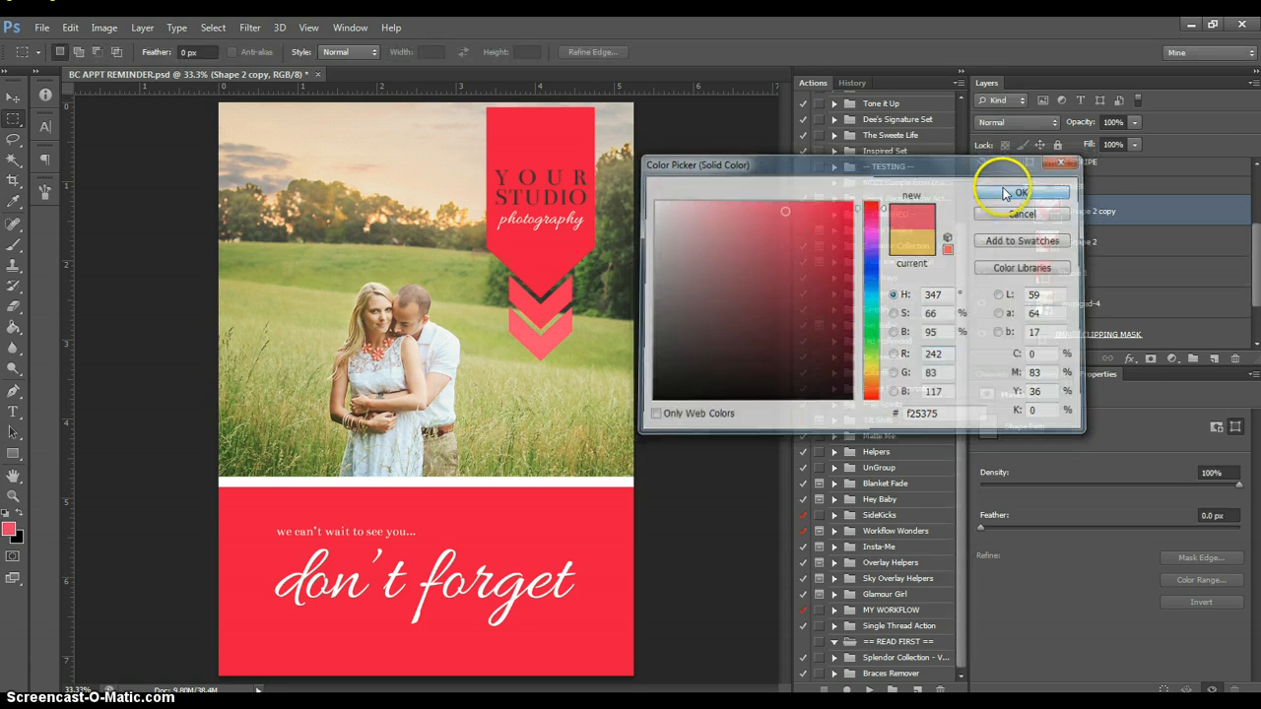
Collapse the BANNER and GRAPHICS groups and expand the TEXT group in APPT REMINDER FRONT
{"action": "left_click", "coordinate": [1025, 187]}
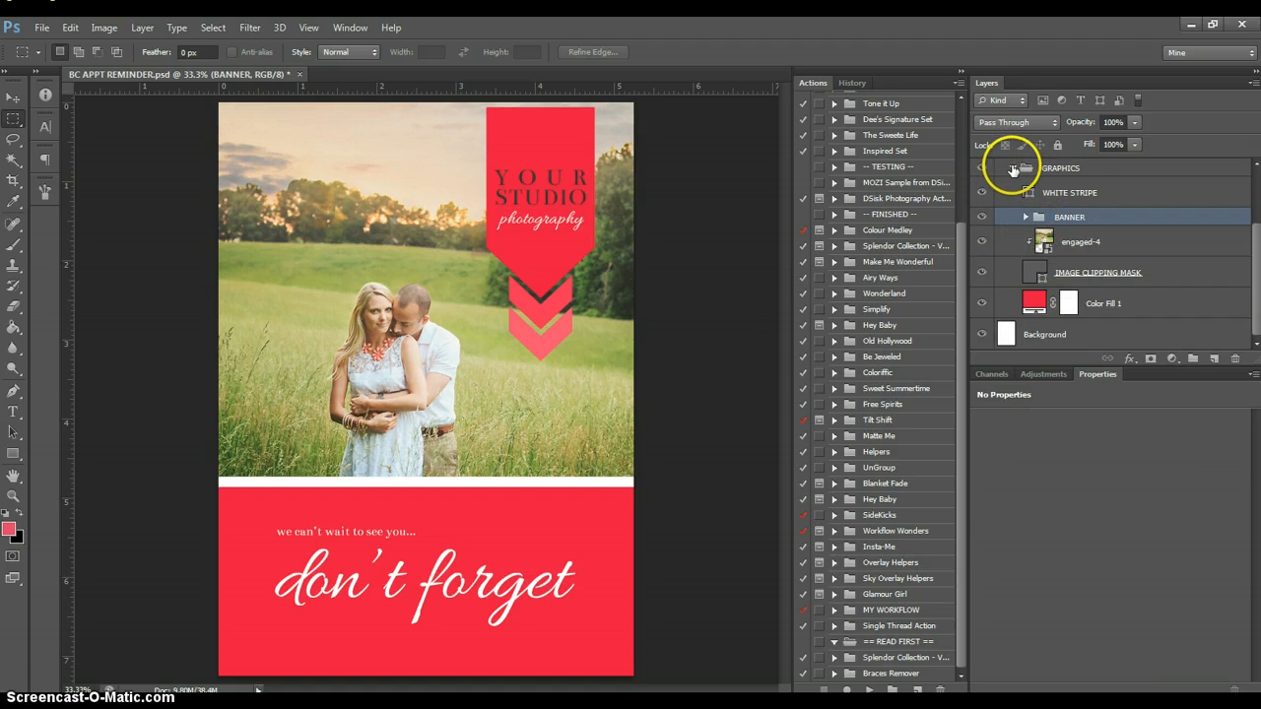
{"action": "left_click", "coordinate": [1013, 169]}
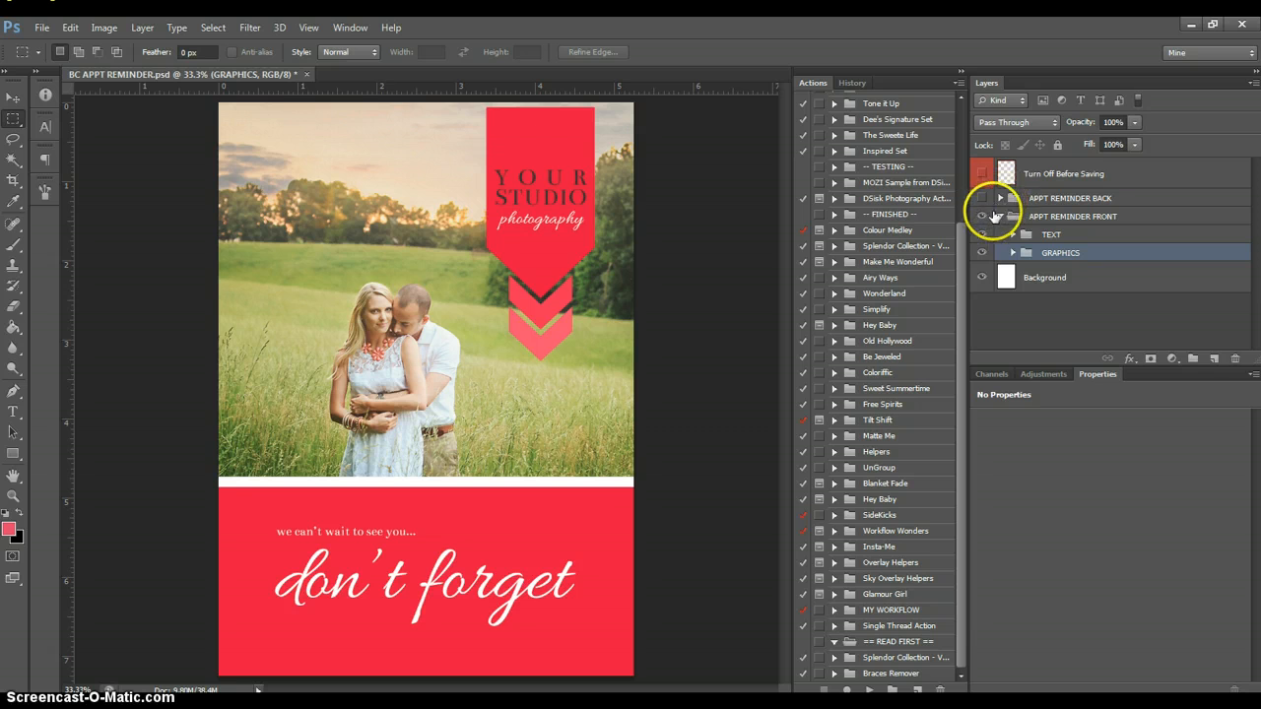
{"action": "left_click", "coordinate": [1014, 234]}
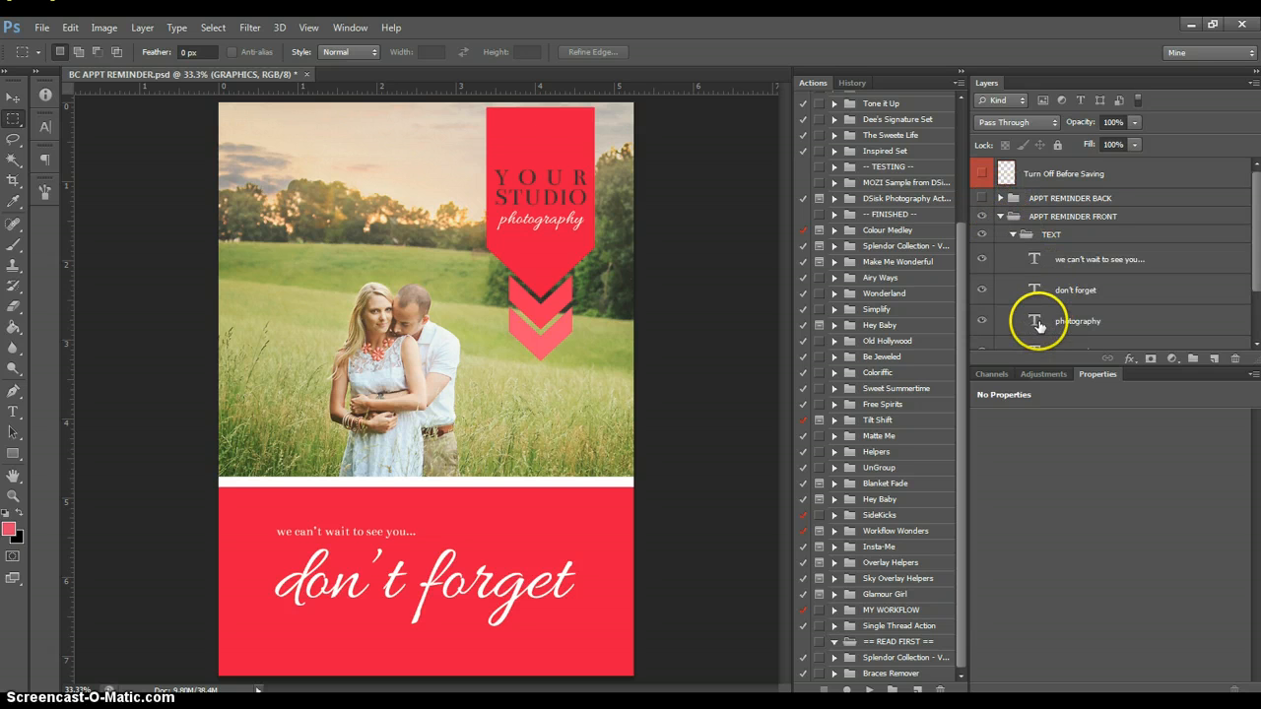
Recolour the "your studio" text on the banner to white (ffffff)
{"action": "scroll", "coordinate": [1034, 306], "scroll_direction": "down", "scroll_amount": 1}
{"action": "left_click", "coordinate": [1036, 293]}
{"action": "double_click", "coordinate": [1034, 320]}
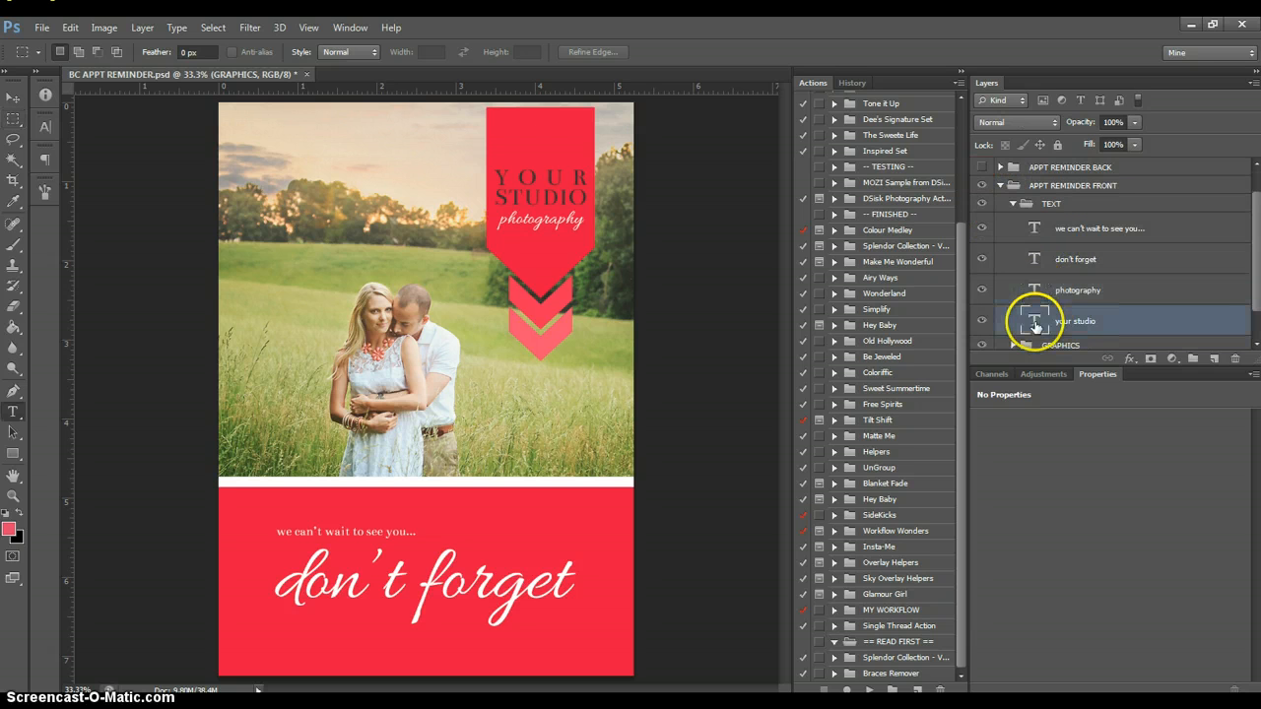
{"action": "left_click", "coordinate": [6, 514]}
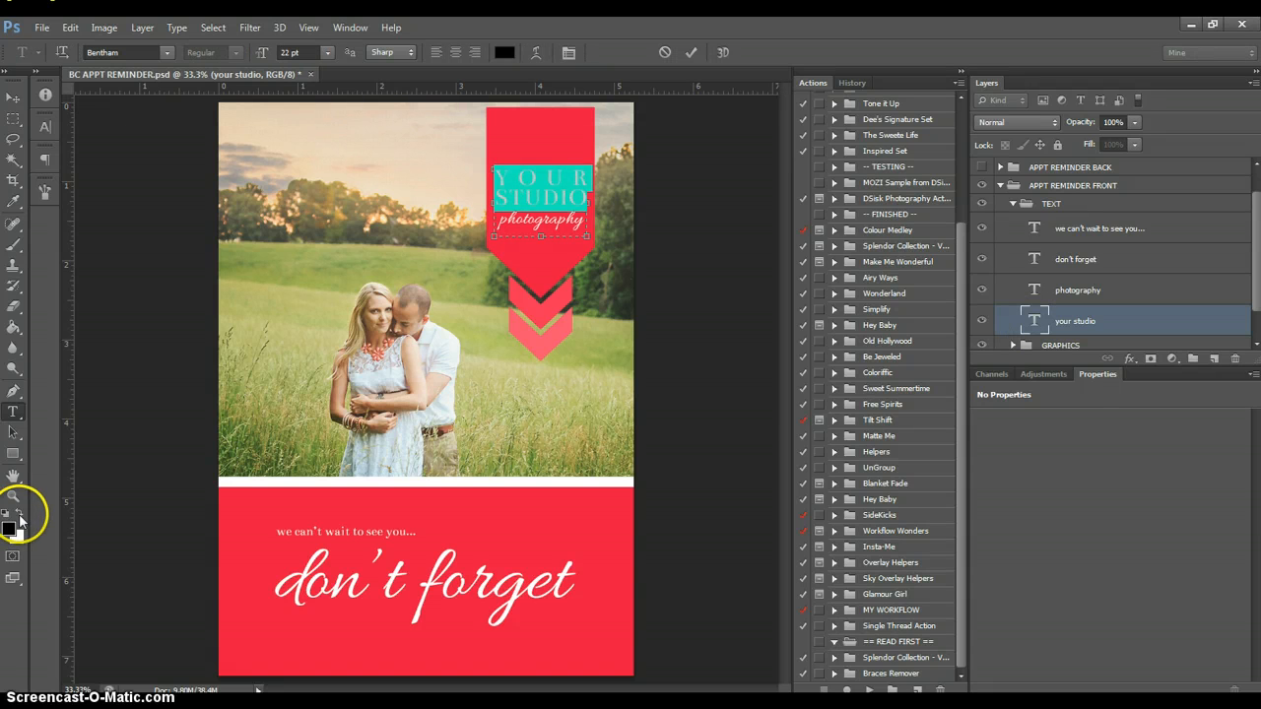
{"action": "left_click", "coordinate": [19, 515]}
{"action": "left_click", "coordinate": [504, 53]}
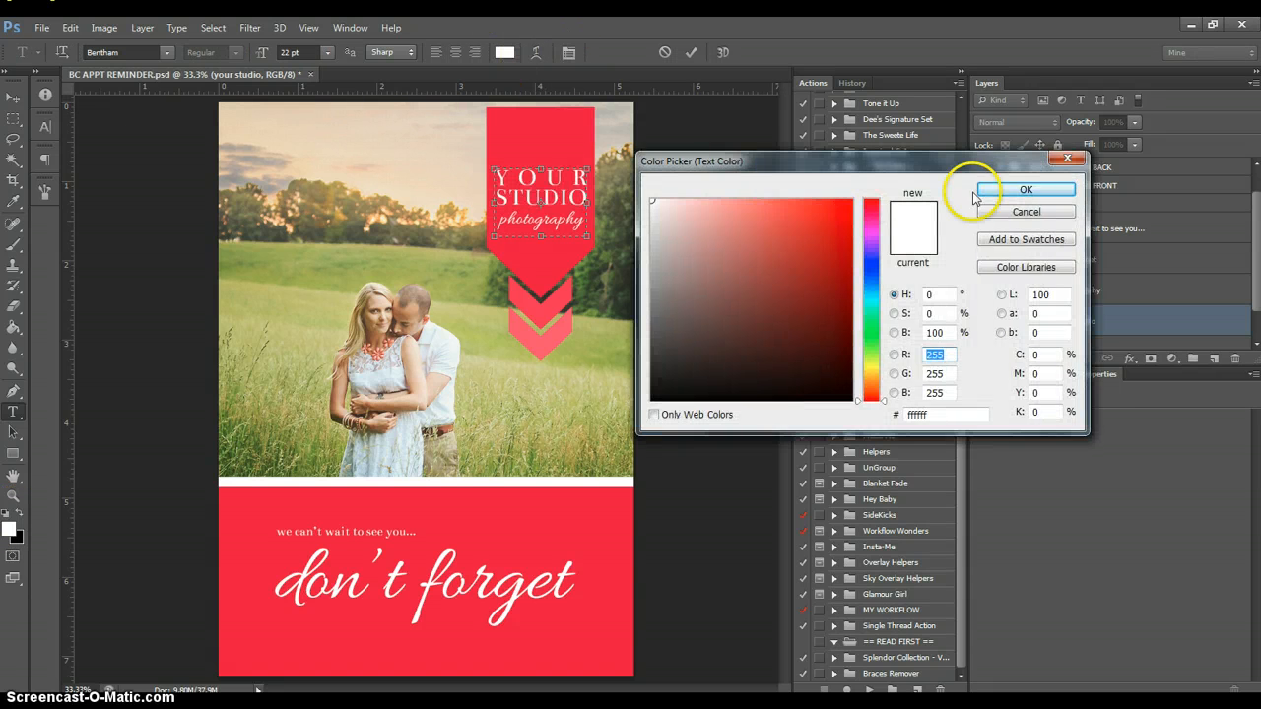
{"action": "left_click", "coordinate": [1026, 191]}
Collapse the TEXT group and preview the Turn Off Before Saving overlay on the card front, leaving it hidden
{"action": "left_click", "coordinate": [1018, 206]}
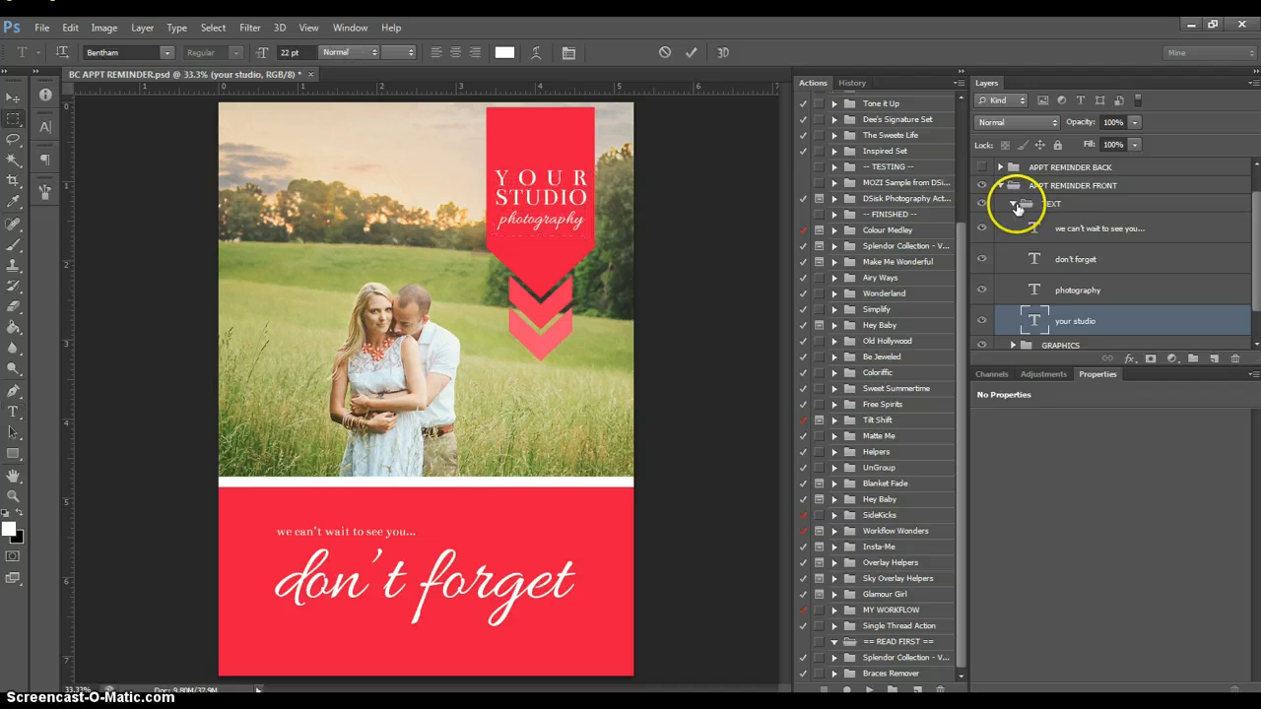
{"action": "left_click", "coordinate": [999, 178]}
{"action": "left_click", "coordinate": [13, 118]}
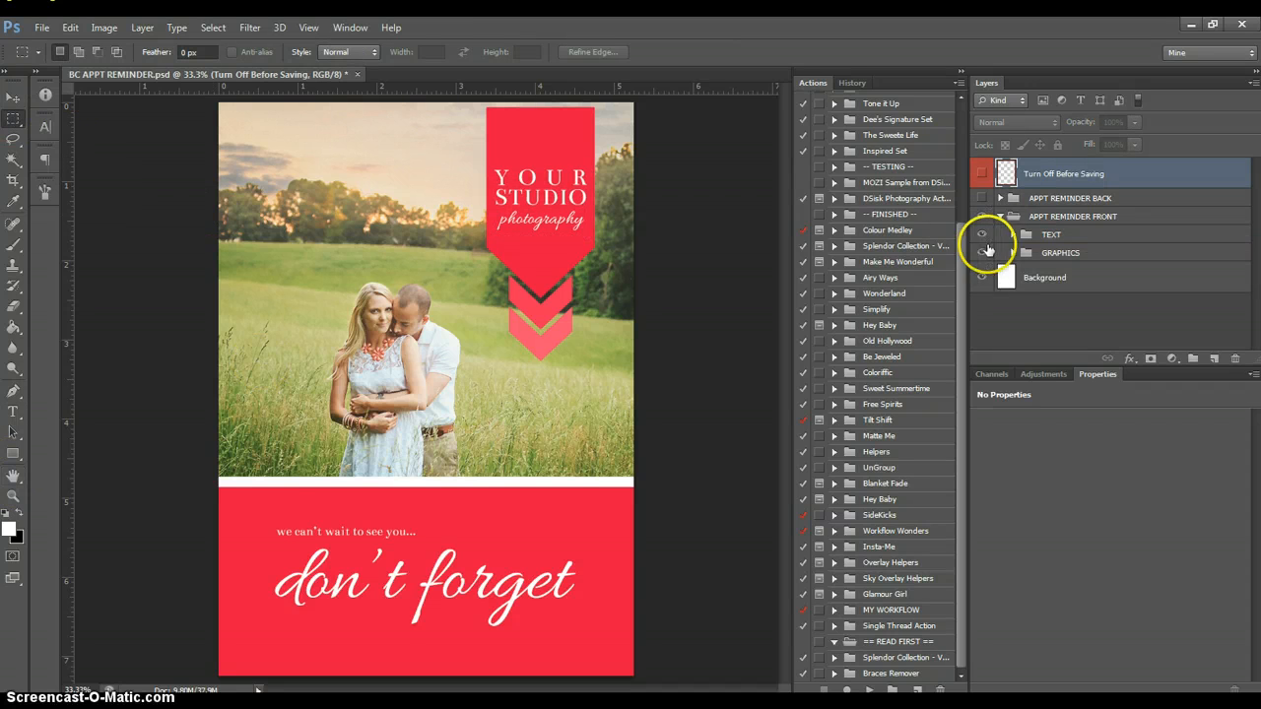
{"action": "left_click", "coordinate": [983, 177]}
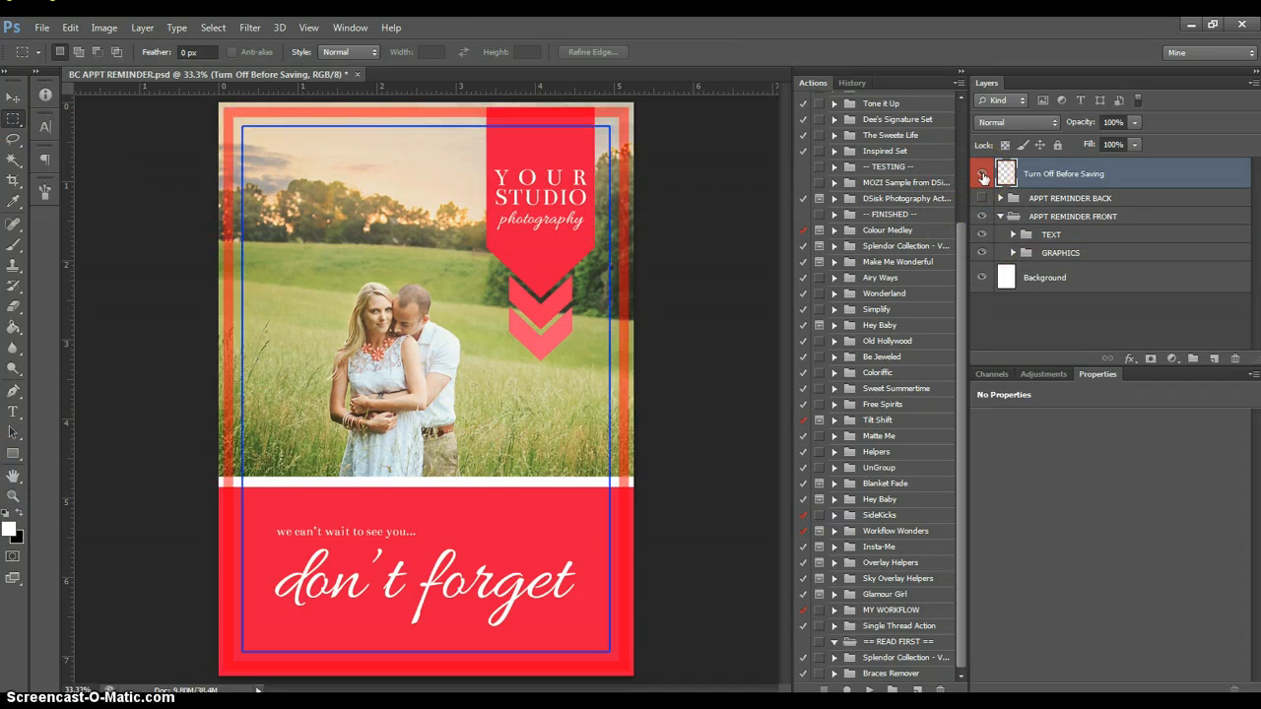
{"action": "left_click", "coordinate": [983, 178]}
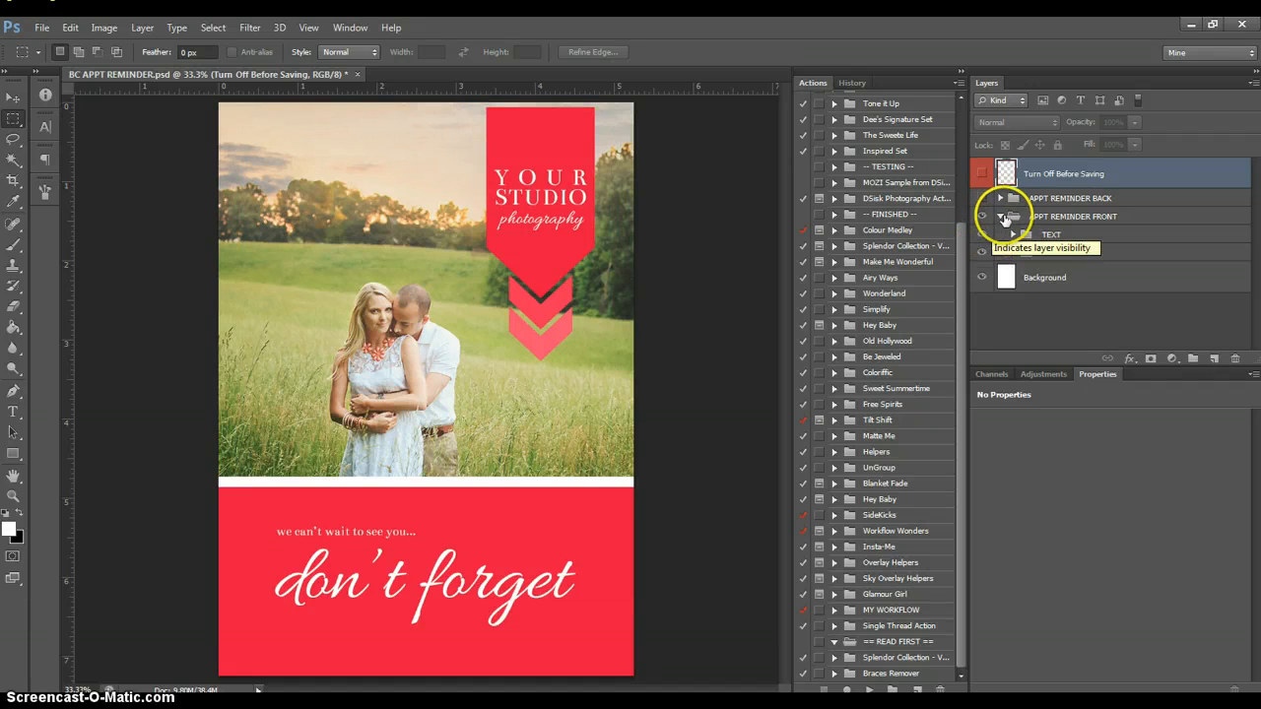
Collapse APPT REMINDER FRONT and toggle the visibility of the FRONT and BACK groups to compare both card sides
{"action": "left_click", "coordinate": [1000, 217]}
{"action": "left_click", "coordinate": [983, 219]}
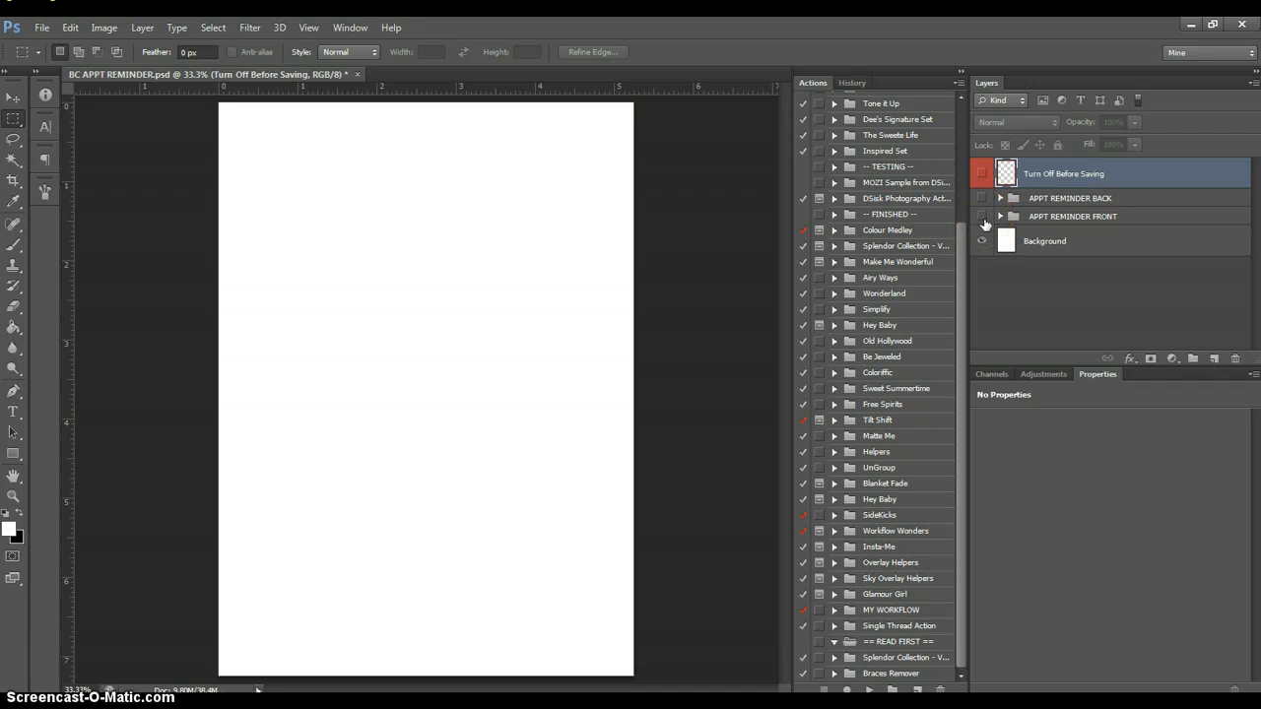
{"action": "left_click", "coordinate": [983, 219]}
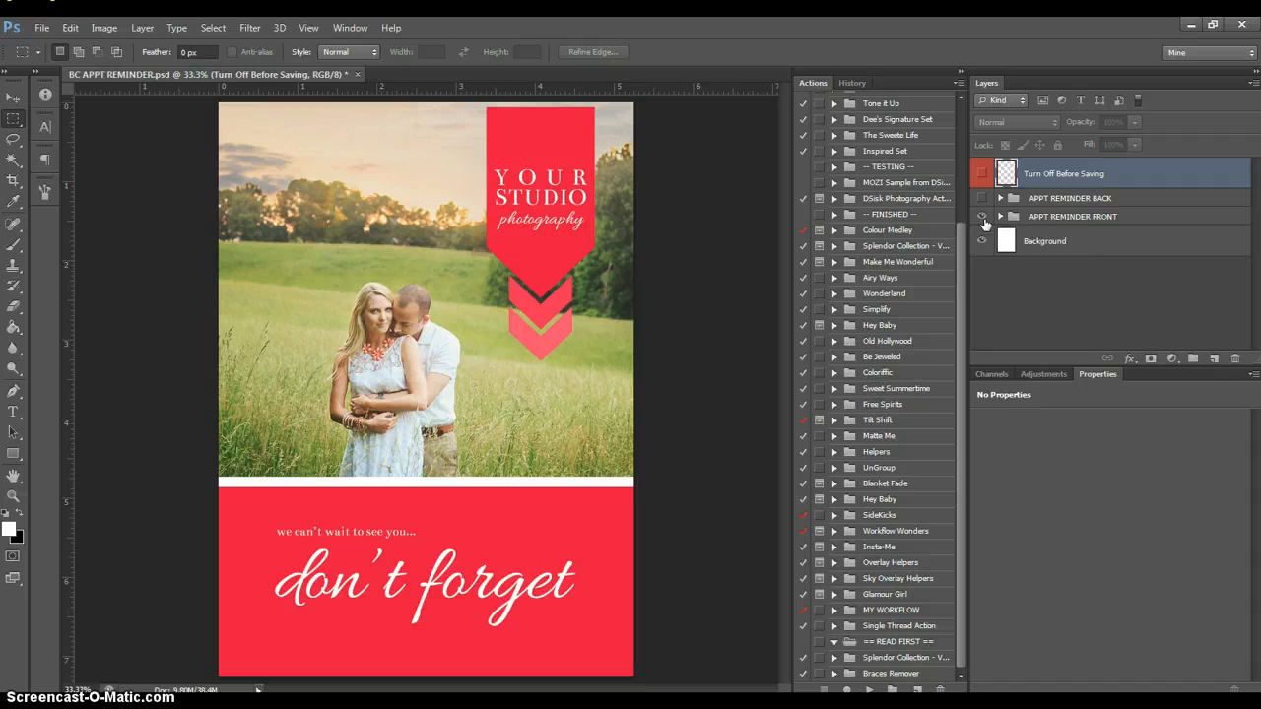
{"action": "left_click", "coordinate": [982, 198]}
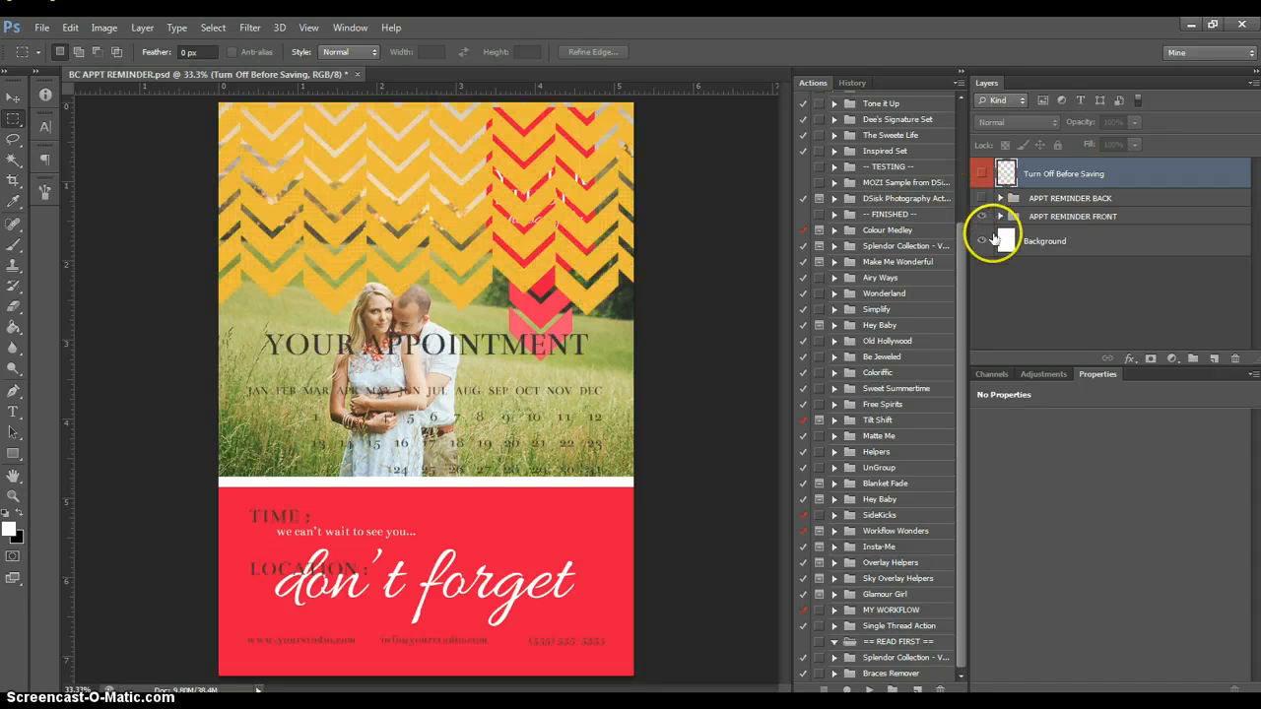
{"action": "left_click", "coordinate": [984, 219]}
{"action": "left_click", "coordinate": [983, 198]}
{"action": "left_click", "coordinate": [983, 198]}
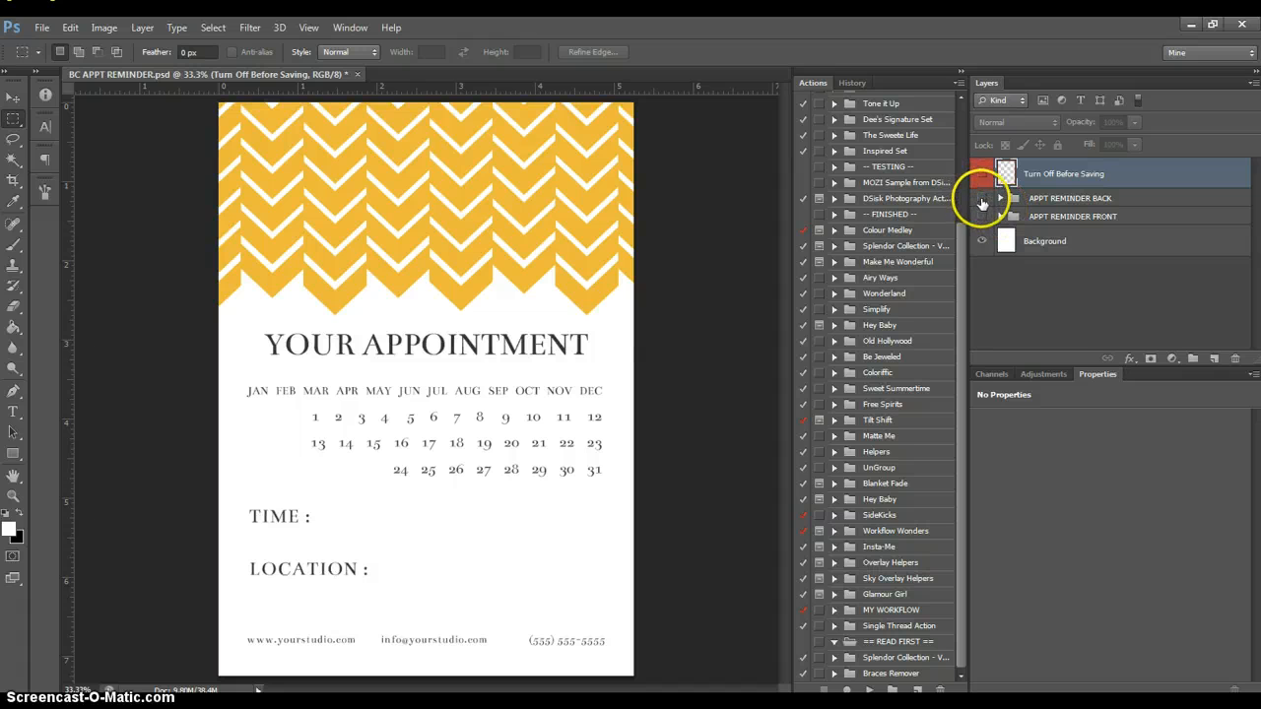
{"action": "left_click", "coordinate": [982, 198]}
{"action": "left_click", "coordinate": [982, 215]}
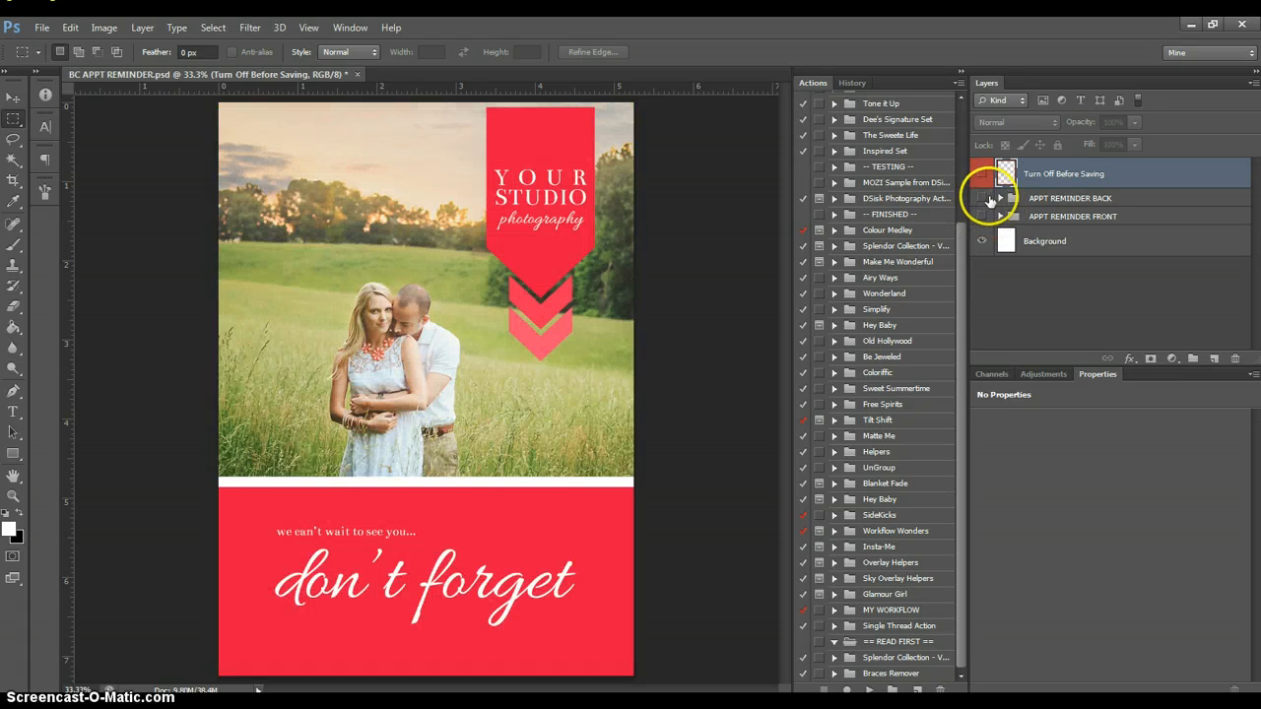
Show only the APPT REMINDER BACK group, expand it and look through its TEXT group
{"action": "left_click", "coordinate": [984, 216]}
{"action": "left_click", "coordinate": [982, 198]}
{"action": "left_click", "coordinate": [1000, 198]}
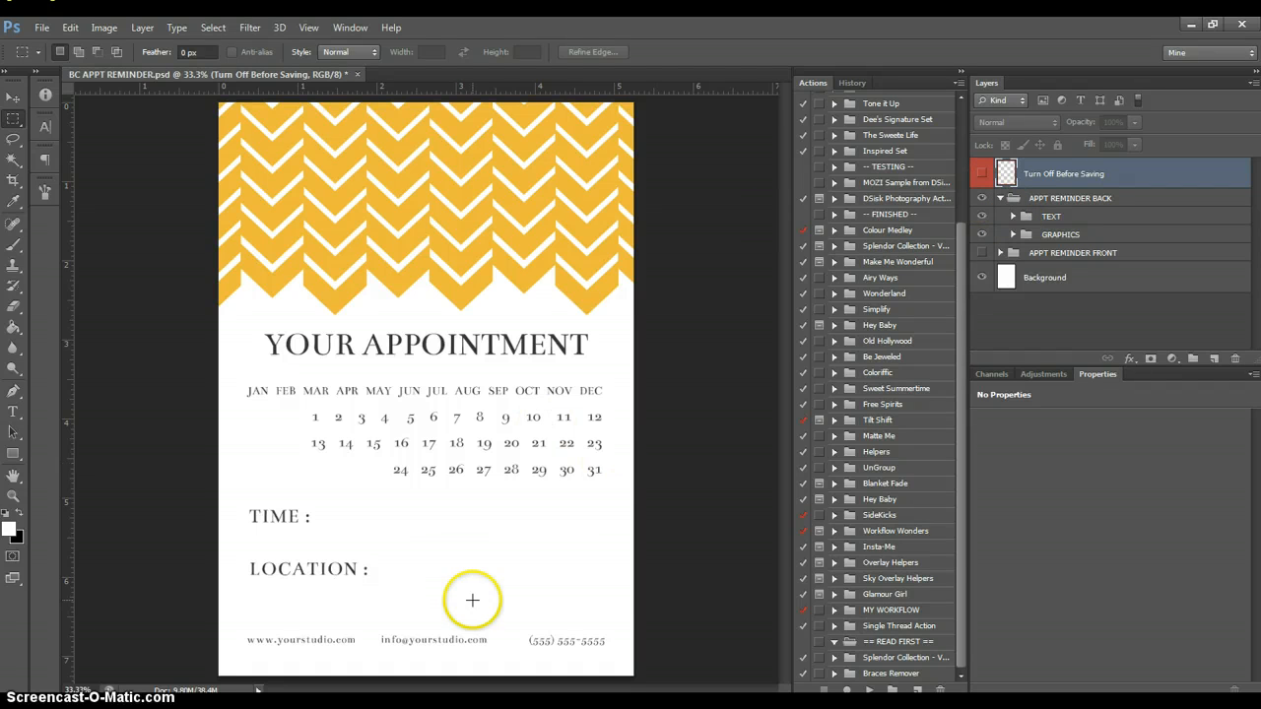
{"action": "left_click", "coordinate": [1013, 215]}
{"action": "left_click", "coordinate": [1058, 244]}
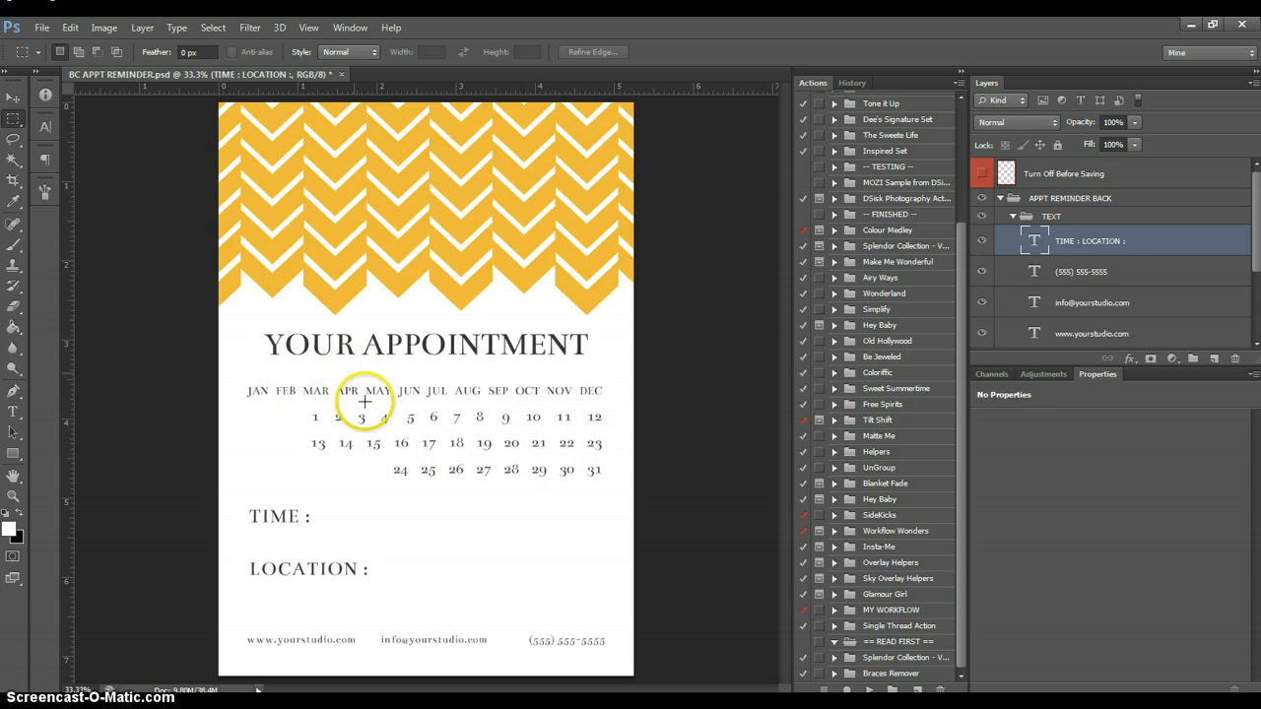
{"action": "left_click", "coordinate": [1025, 216]}
{"action": "left_click", "coordinate": [1013, 216]}
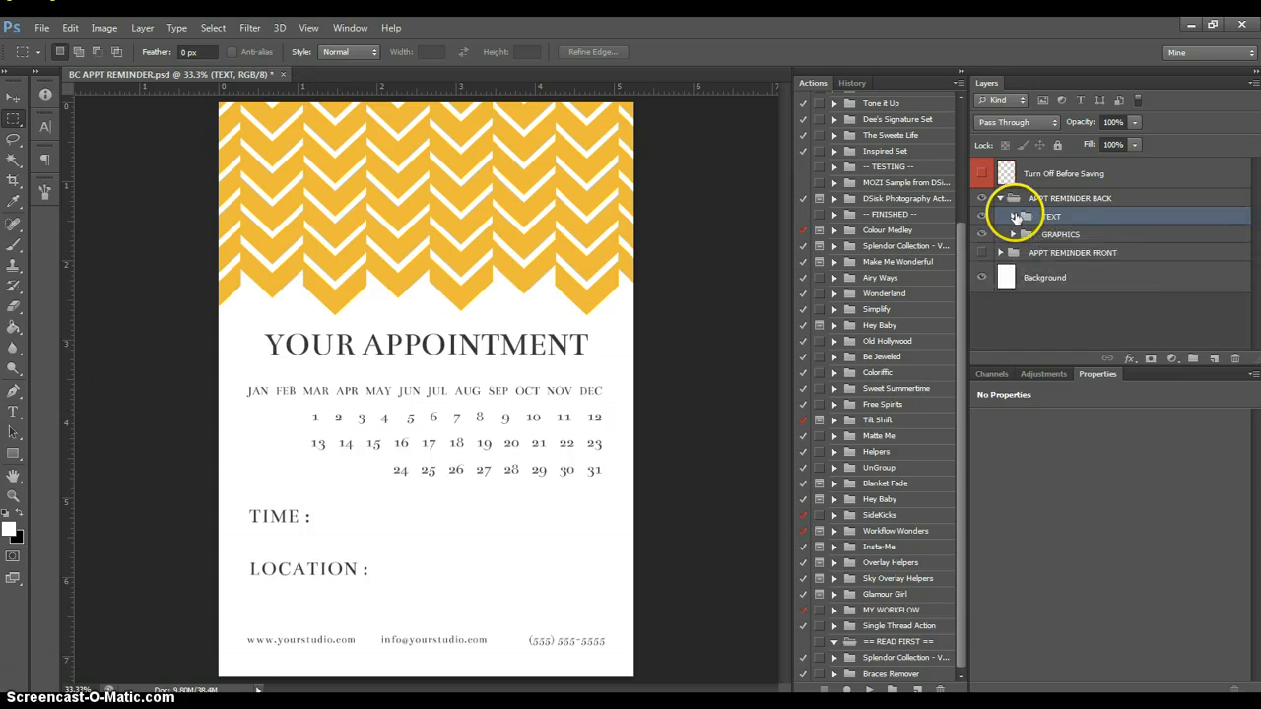
Recolour the CHEVRON shape in the back's GRAPHICS group to e41642, sampled from the temporarily shown front's red lower panel
{"action": "left_click", "coordinate": [982, 258]}
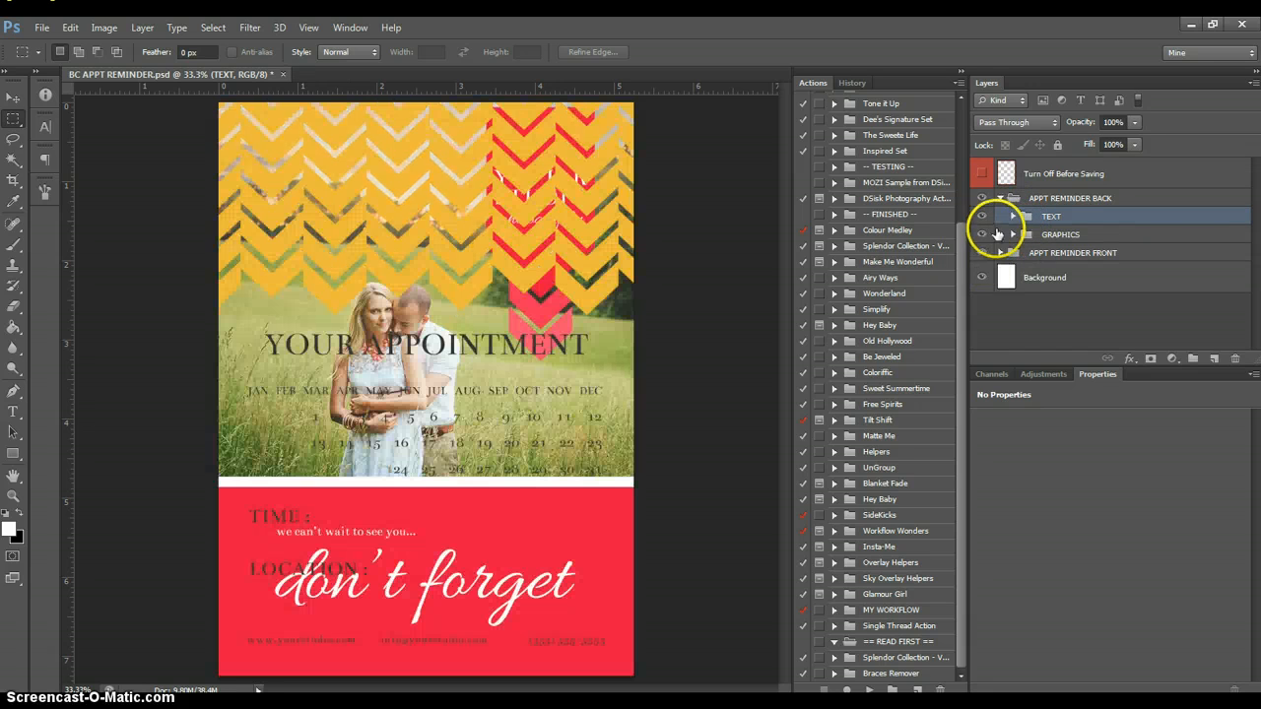
{"action": "left_click", "coordinate": [1009, 236]}
{"action": "left_click", "coordinate": [1012, 236]}
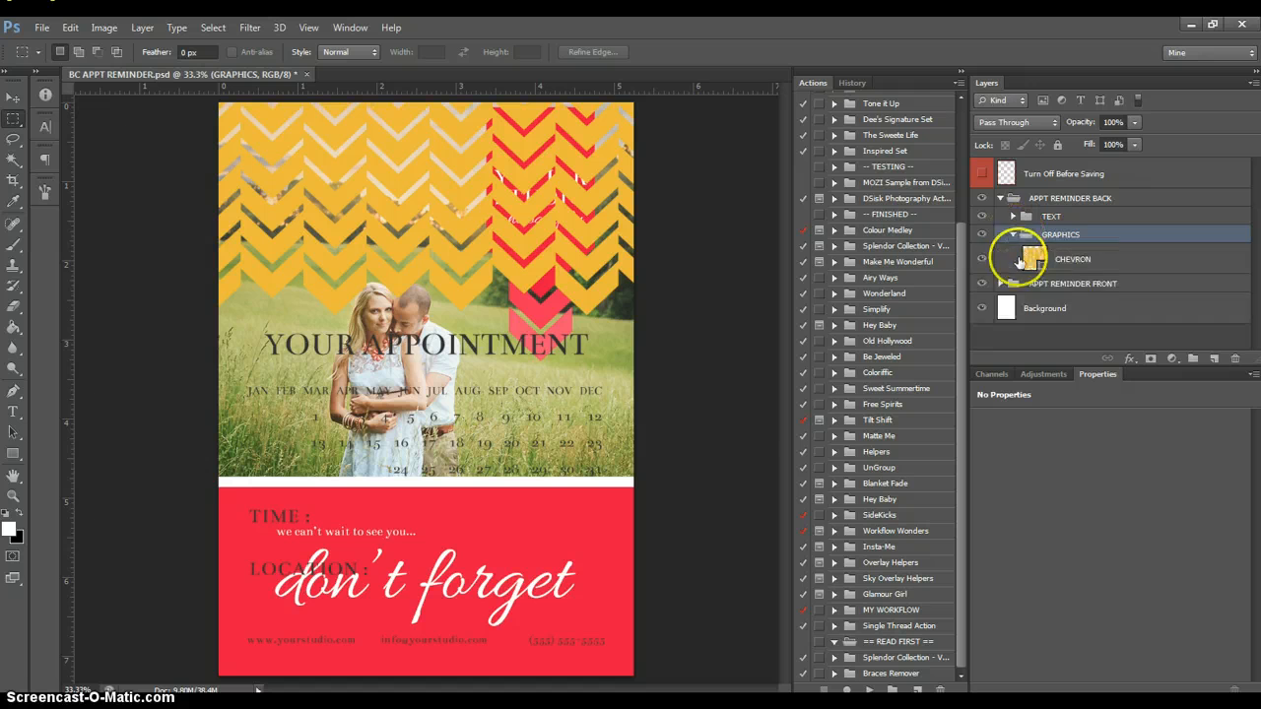
{"action": "double_click", "coordinate": [1039, 258]}
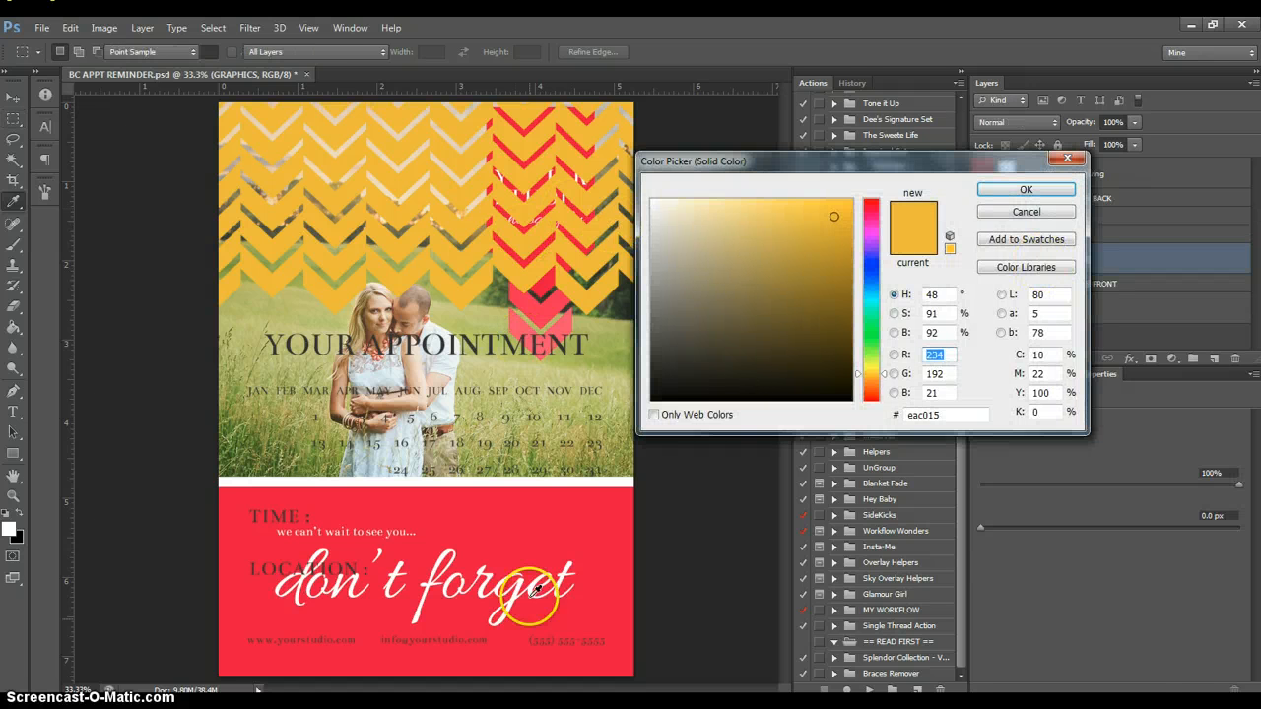
{"action": "left_click", "coordinate": [535, 526]}
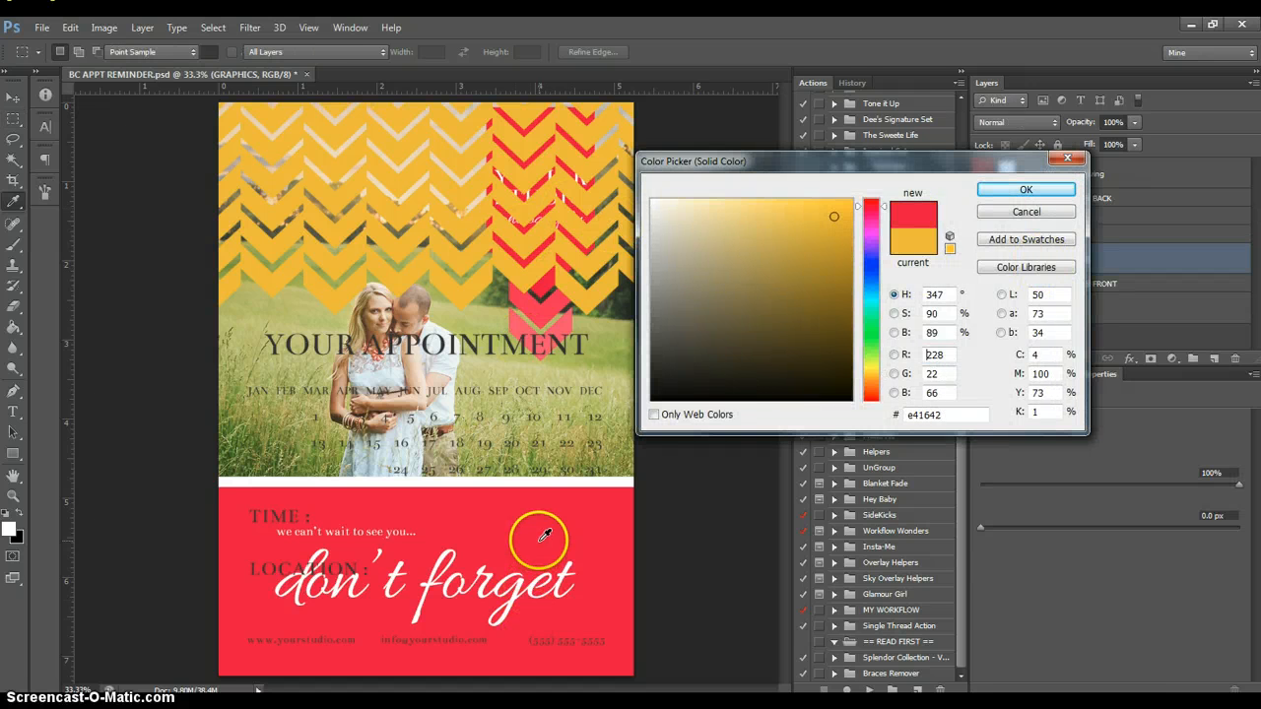
{"action": "left_click", "coordinate": [993, 194]}
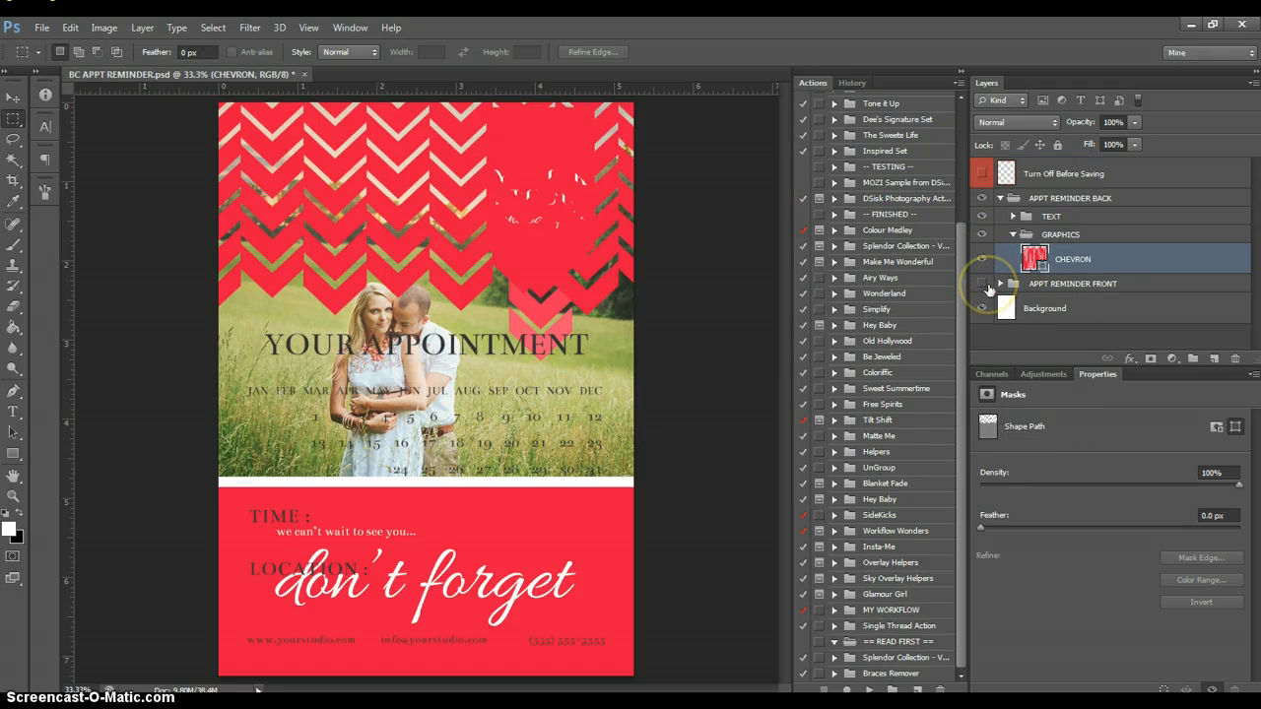
{"action": "left_click", "coordinate": [983, 284]}
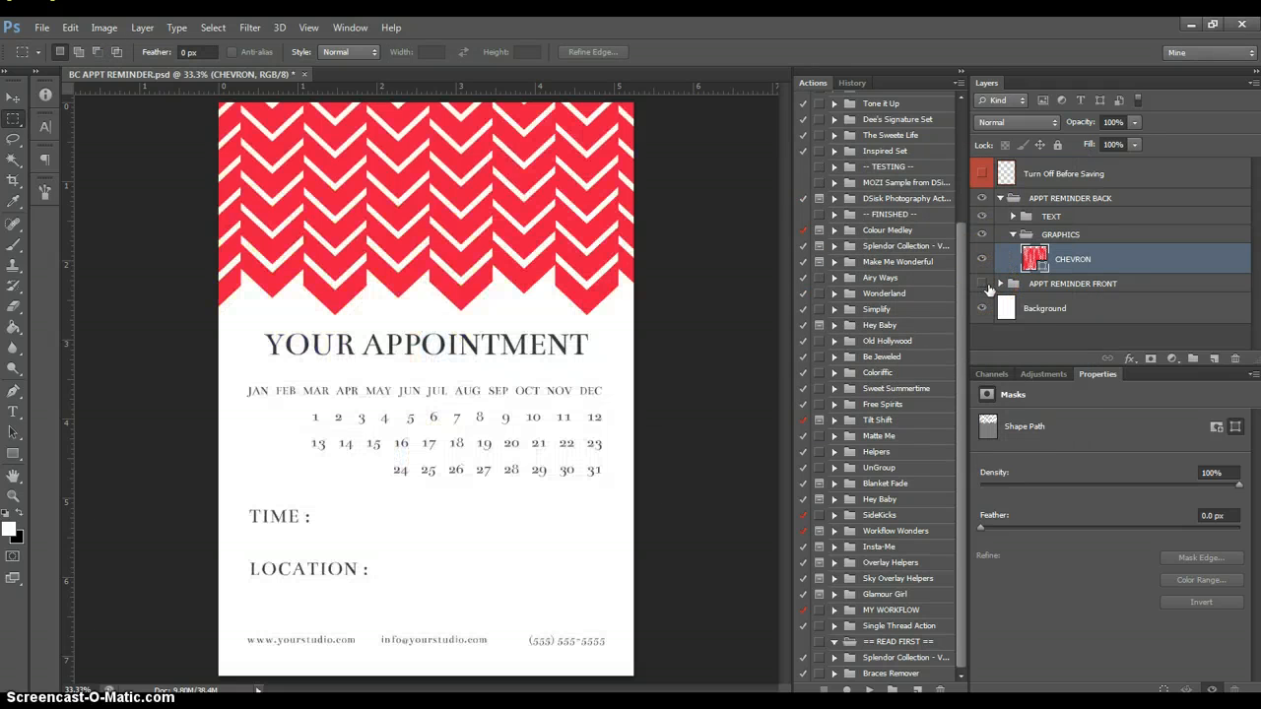
Collapse APPT REMINDER BACK and compare the recoloured front and back, leaving only the back visible
{"action": "left_click", "coordinate": [1000, 198]}
{"action": "left_click", "coordinate": [981, 198]}
{"action": "left_click", "coordinate": [981, 216]}
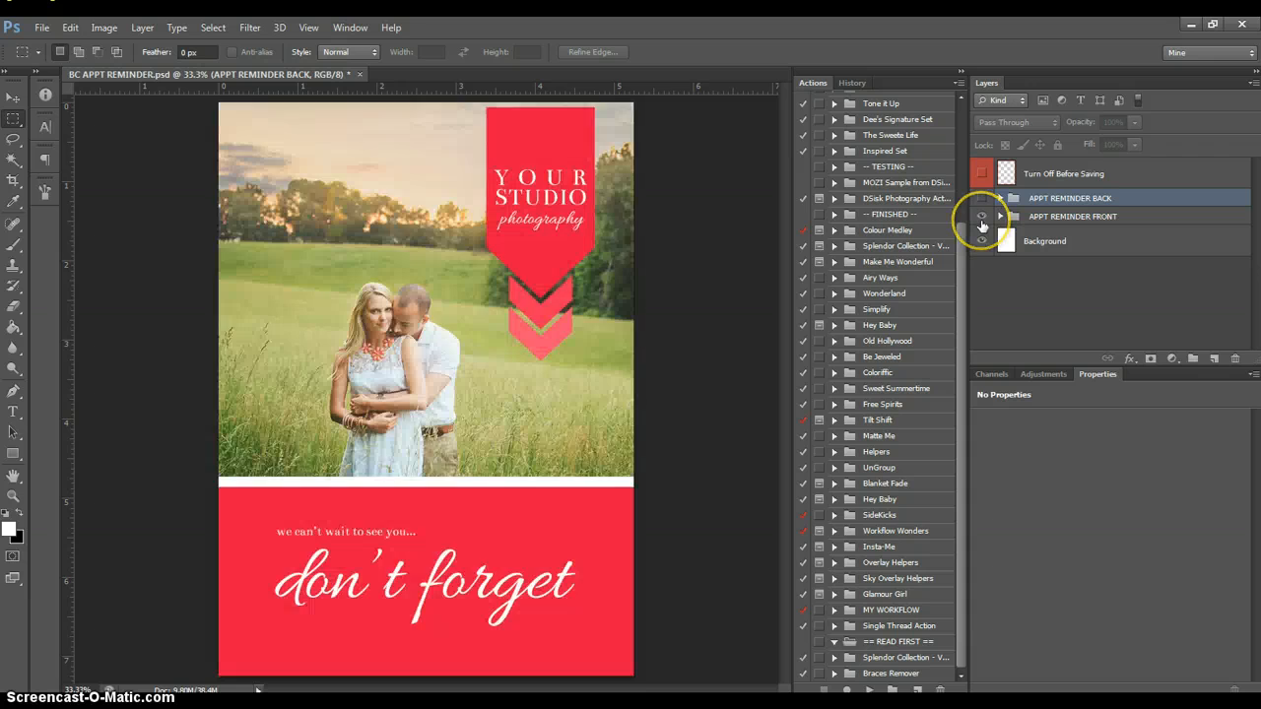
{"action": "left_click", "coordinate": [981, 215]}
{"action": "left_click", "coordinate": [982, 199]}
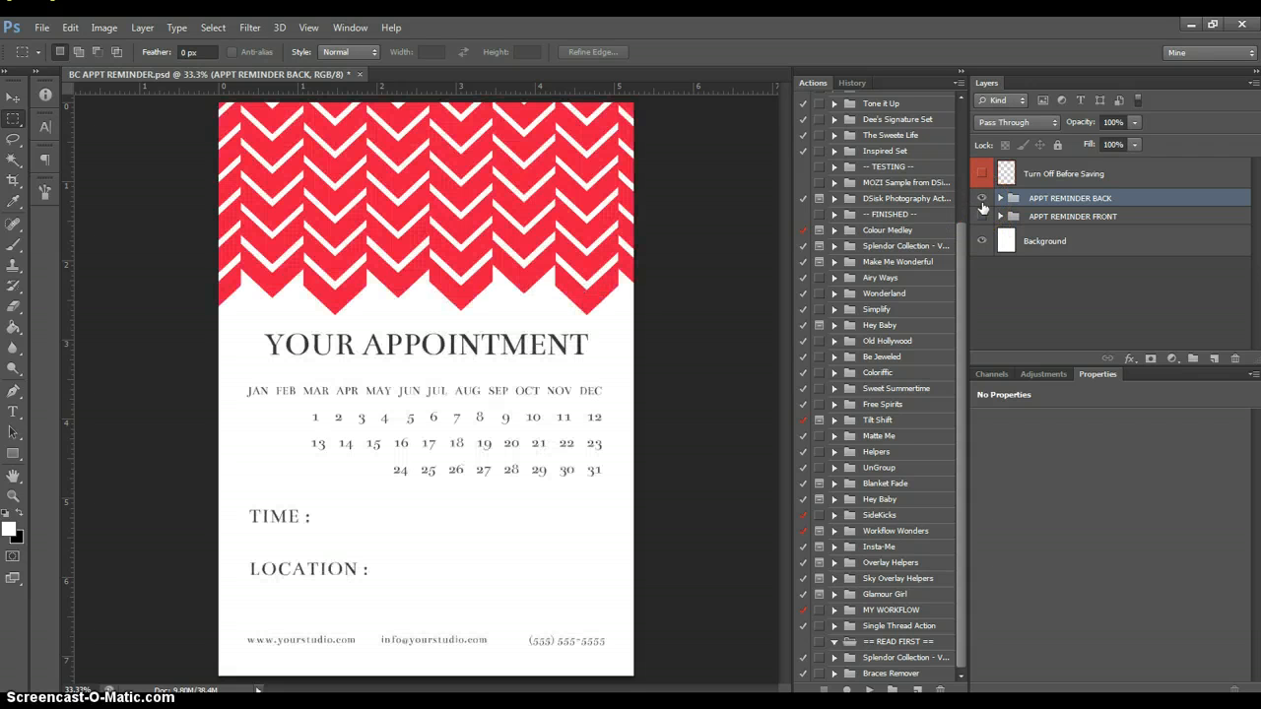
Expand both card-side groups and try the lighter red d9536f on Color Fill 1 in the front's GRAPHICS group
{"action": "left_click", "coordinate": [1000, 198]}
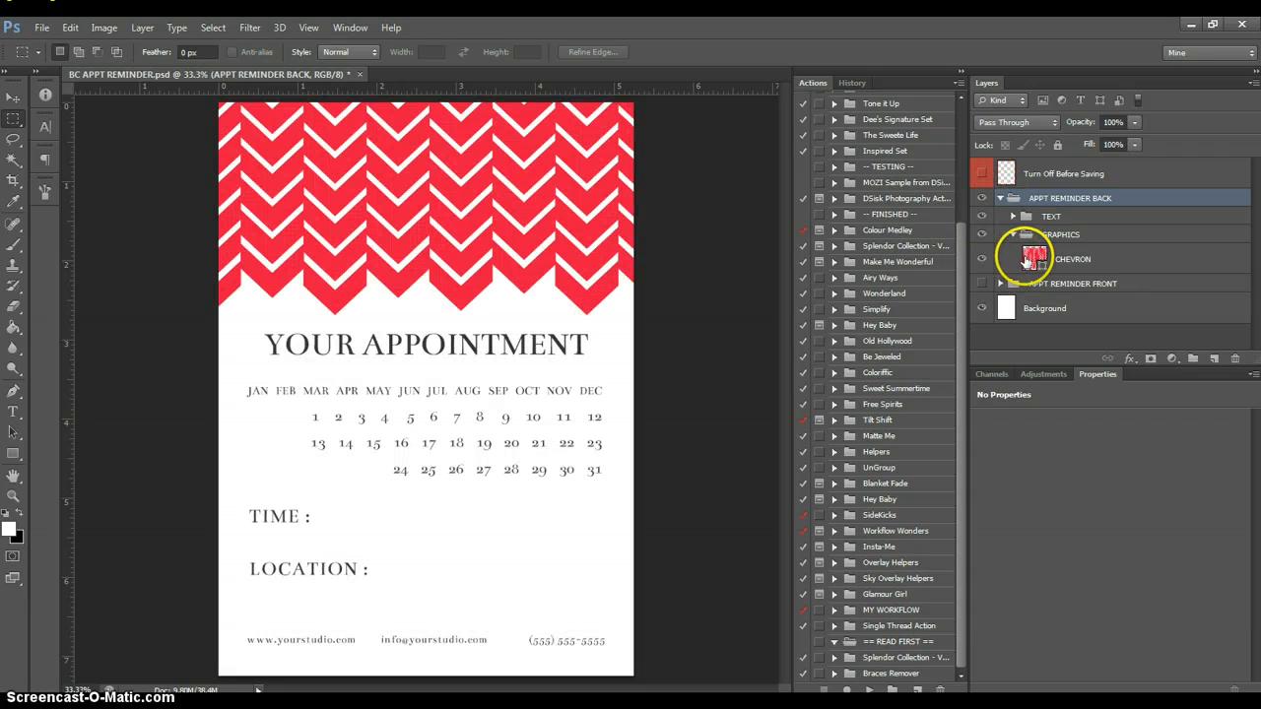
{"action": "left_click", "coordinate": [1038, 262]}
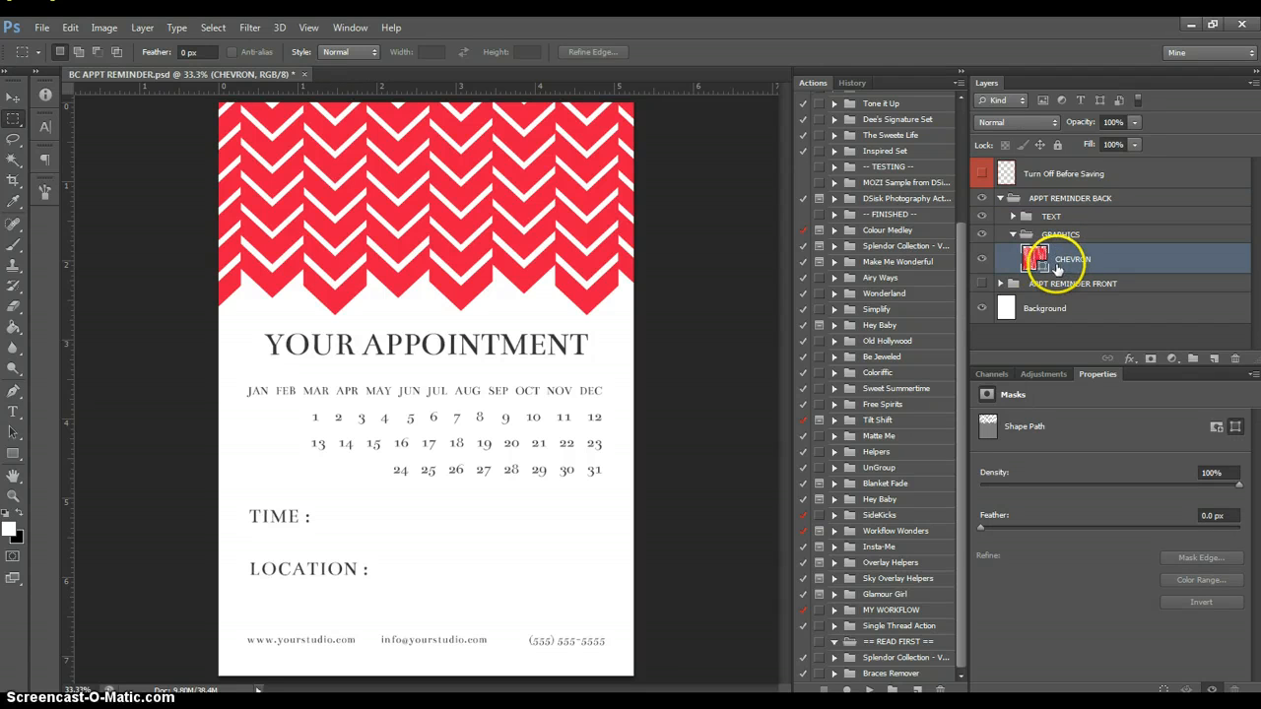
{"action": "left_click", "coordinate": [1001, 284]}
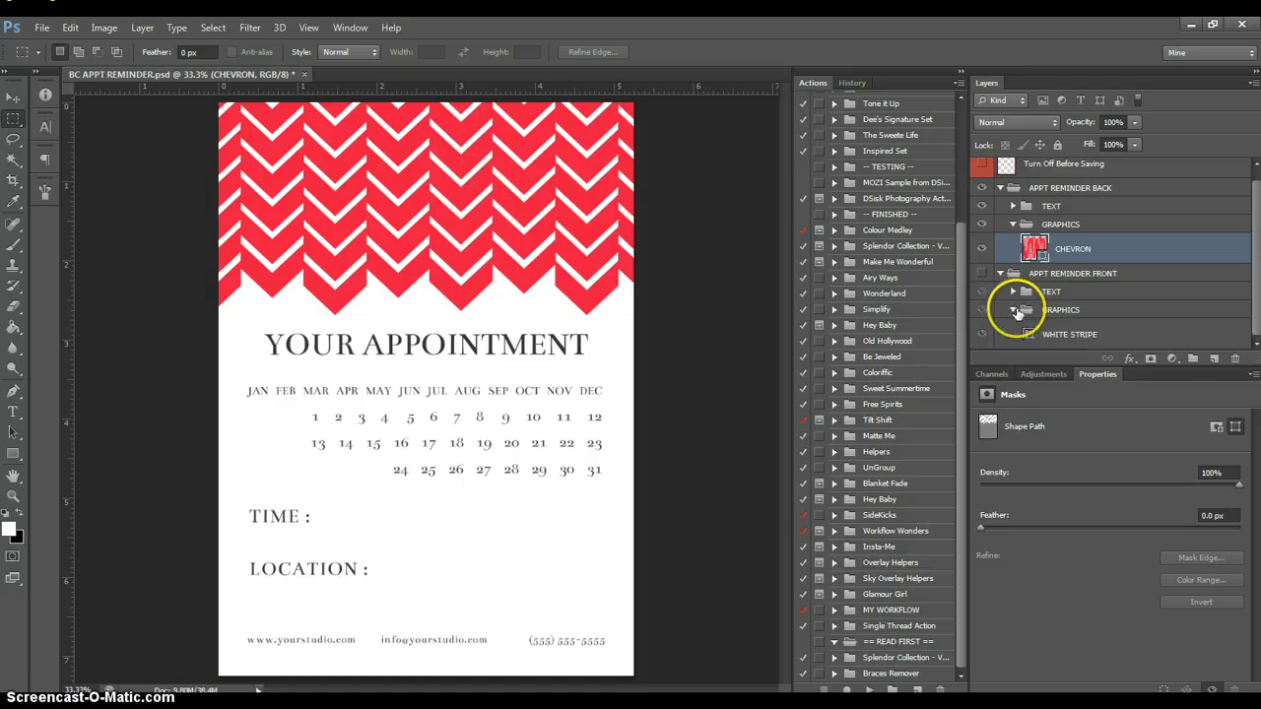
{"action": "scroll", "coordinate": [1014, 312], "scroll_direction": "down", "scroll_amount": 3}
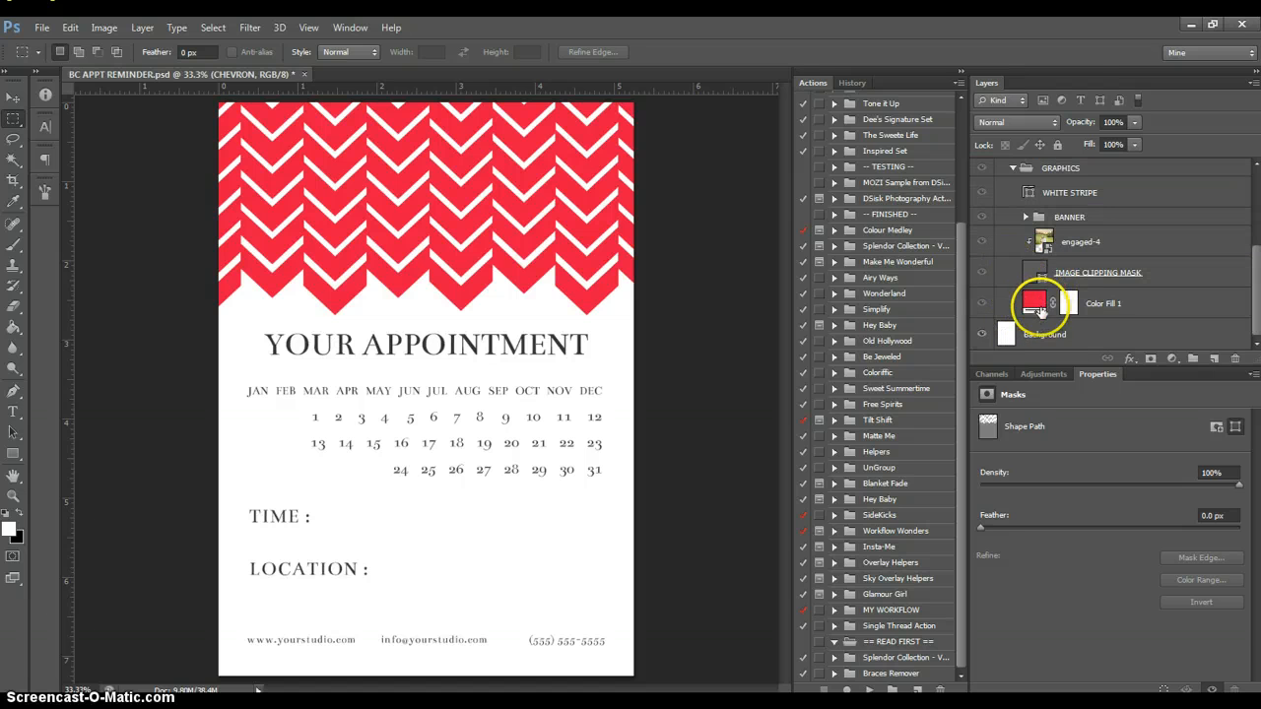
{"action": "left_click", "coordinate": [1030, 307]}
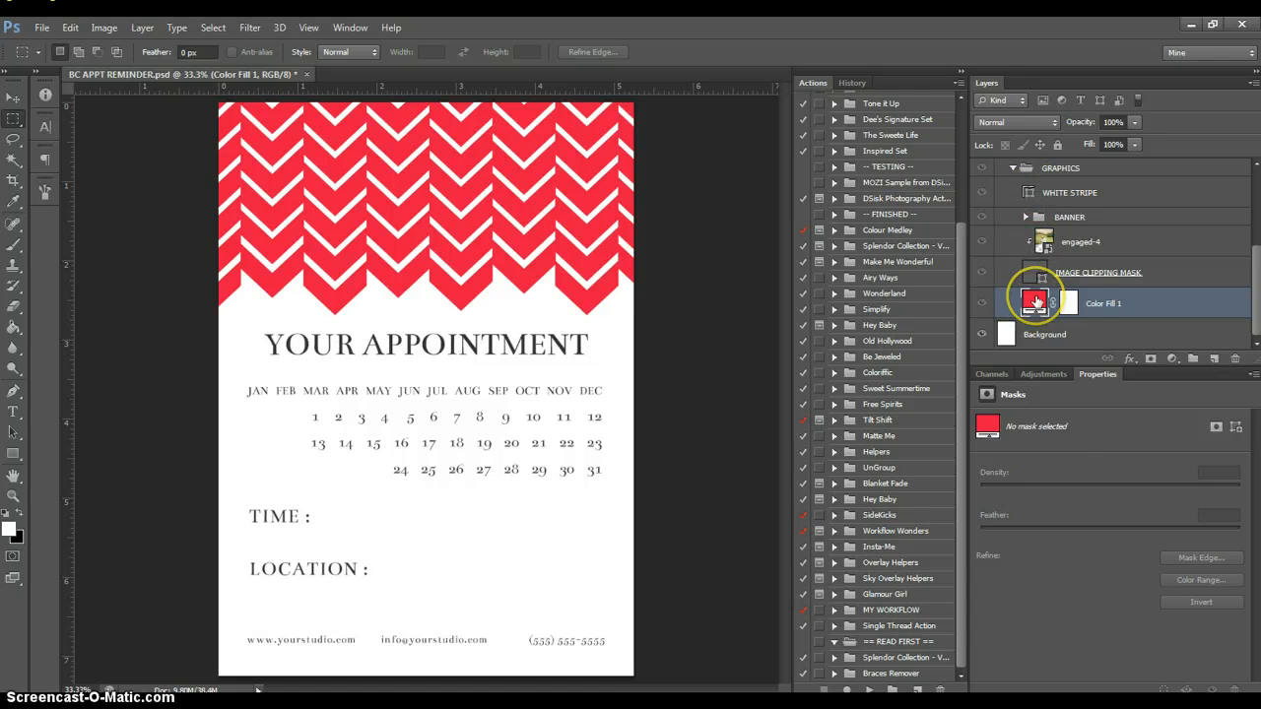
{"action": "double_click", "coordinate": [1035, 302]}
{"action": "left_click_drag", "start_coordinate": [788, 244], "coordinate": [775, 228]}
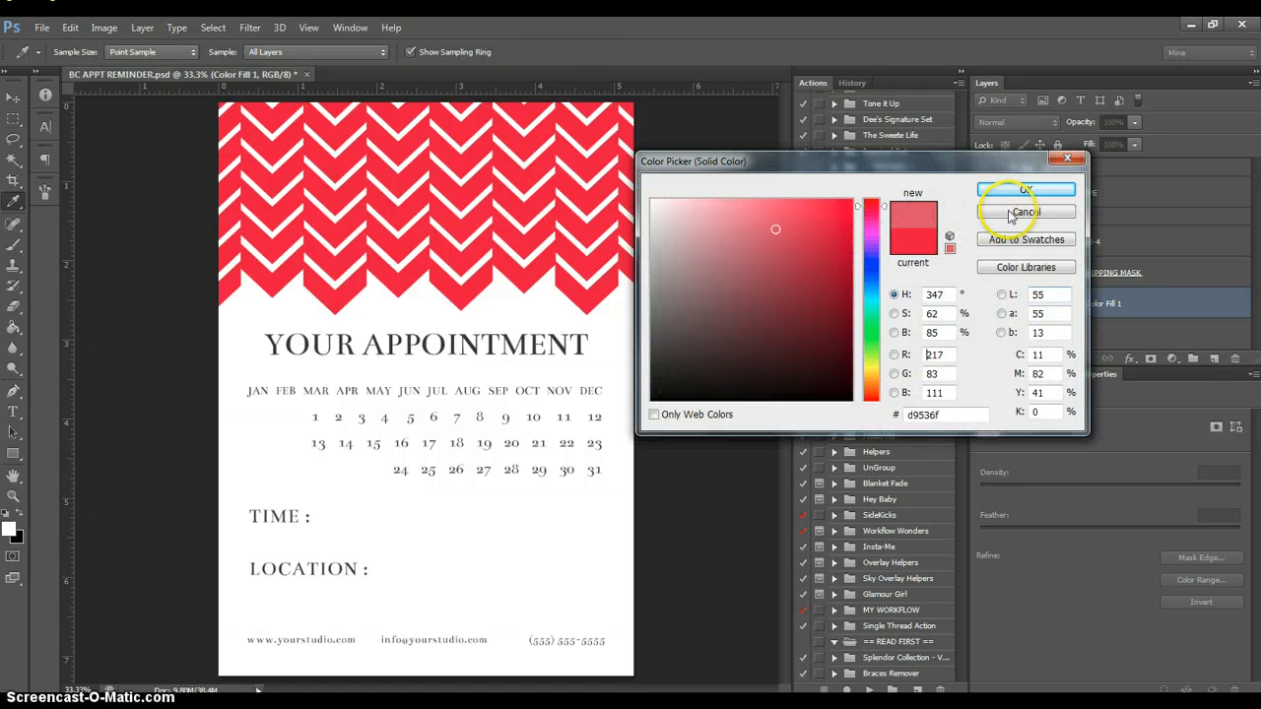
{"action": "left_click", "coordinate": [1010, 215]}
Check the fill colour, editable name and blending options of the back's CHEVRON layer, cancelling each without changes
{"action": "scroll", "coordinate": [1005, 247], "scroll_direction": "up", "scroll_amount": 5}
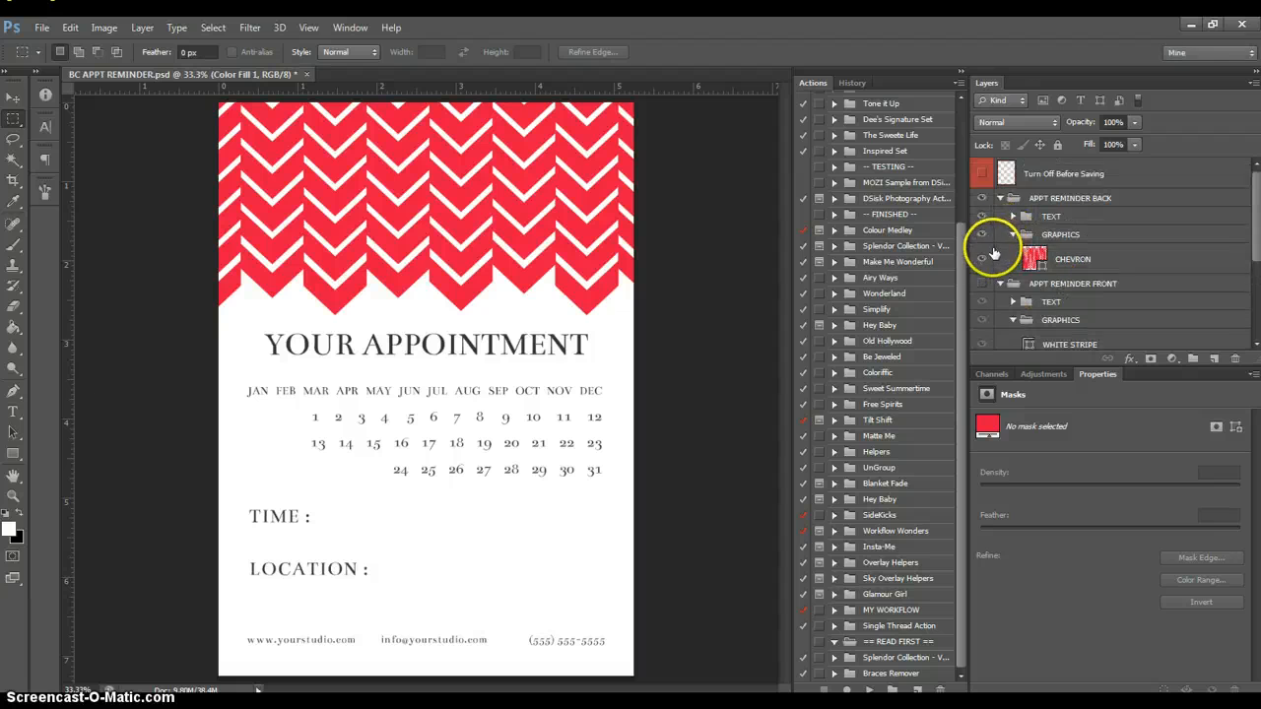
{"action": "left_click", "coordinate": [1042, 272]}
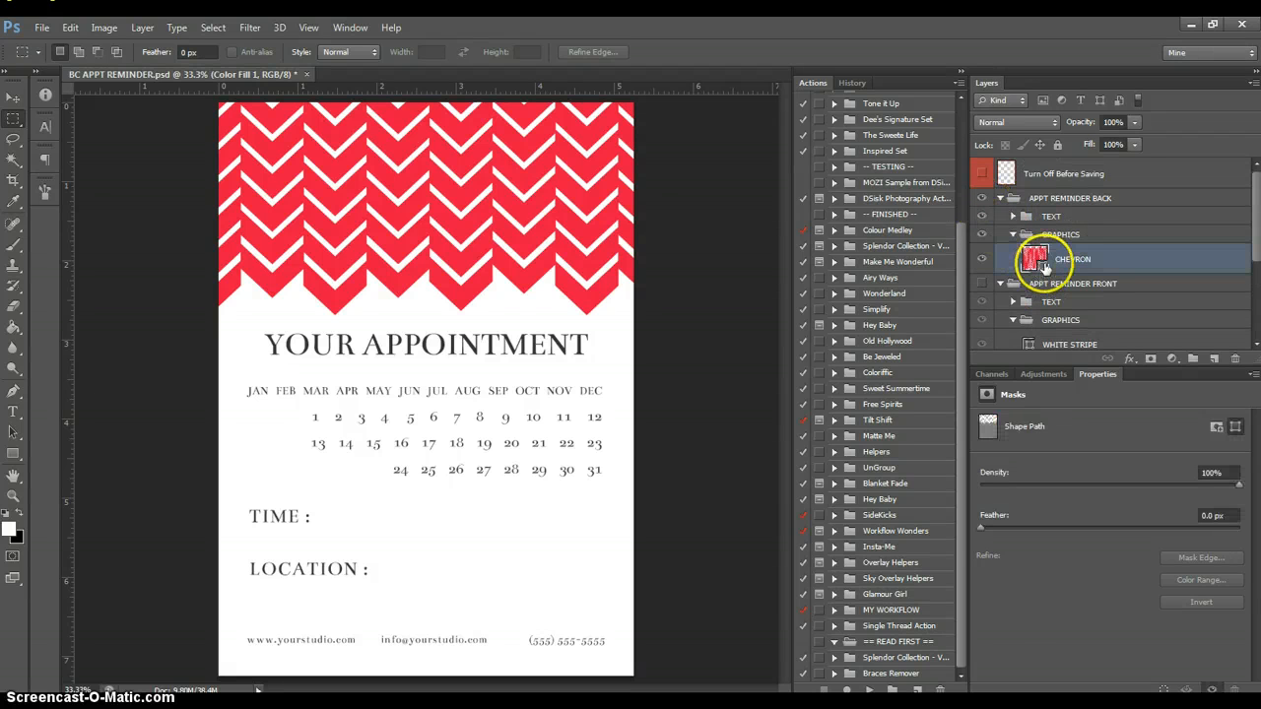
{"action": "double_click", "coordinate": [1041, 266]}
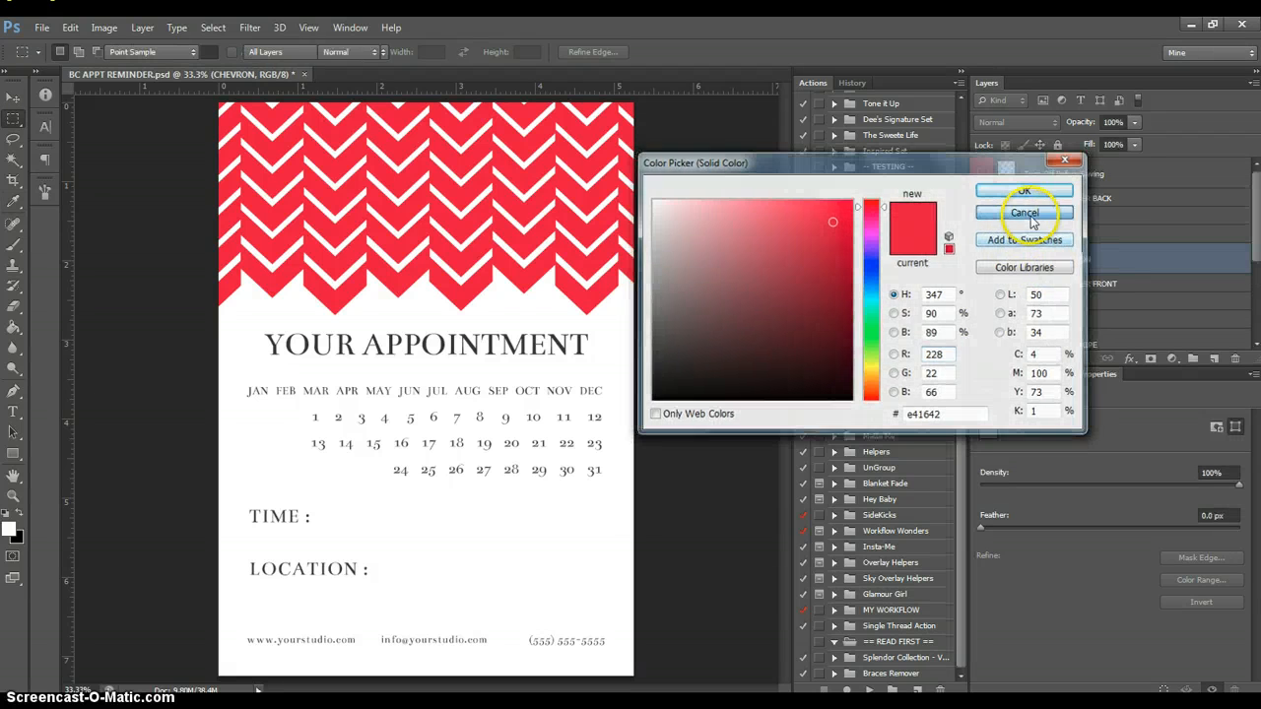
{"action": "left_click", "coordinate": [1028, 210]}
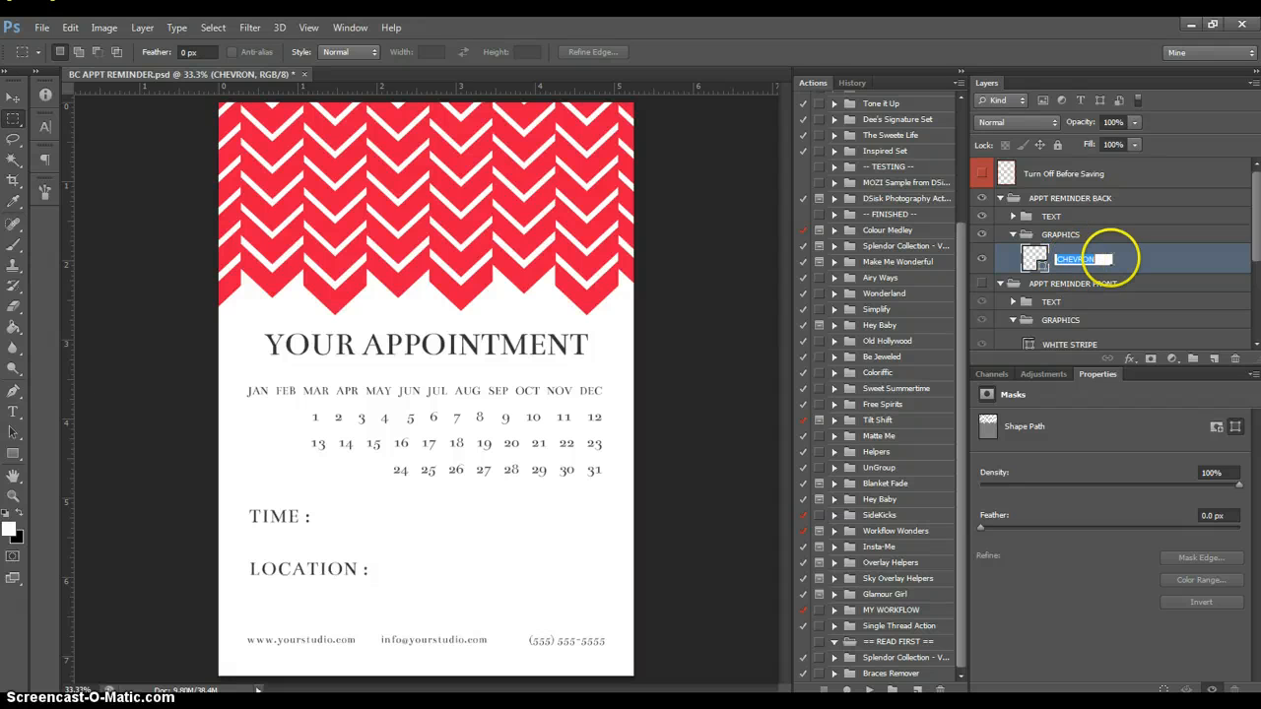
{"action": "double_click", "coordinate": [1124, 262]}
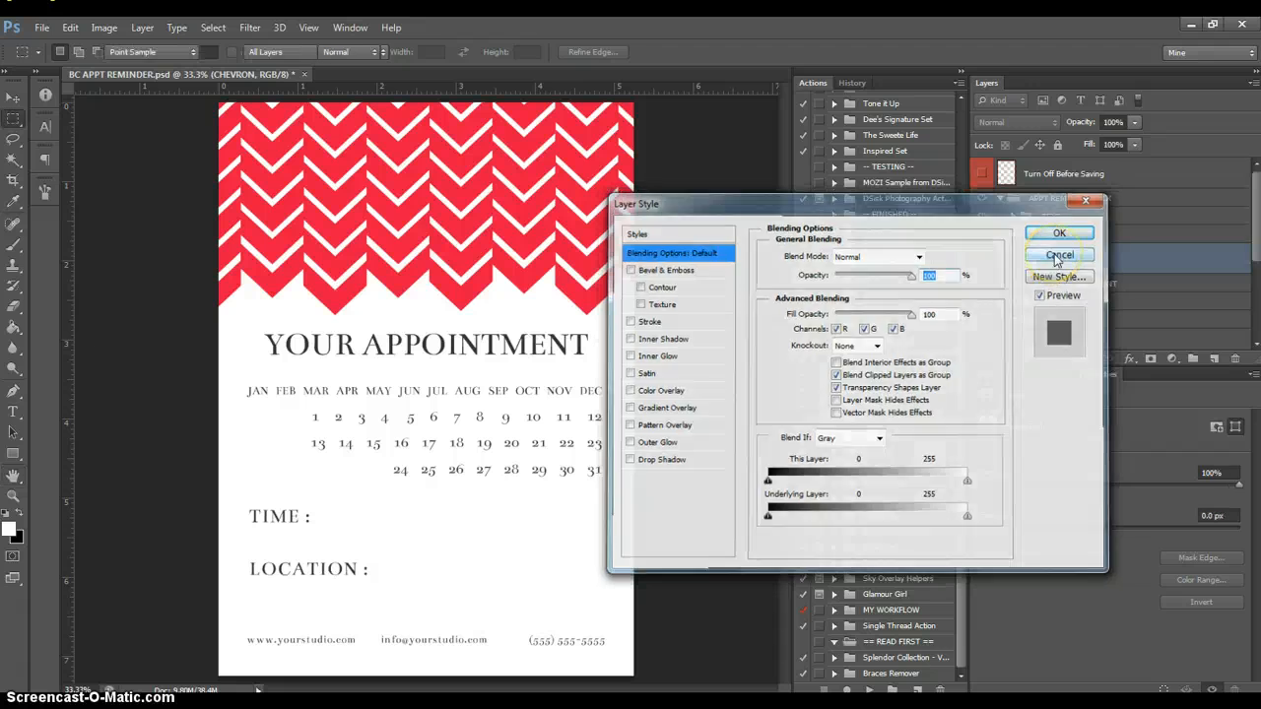
{"action": "left_click", "coordinate": [1060, 254]}
{"action": "double_click", "coordinate": [1031, 259]}
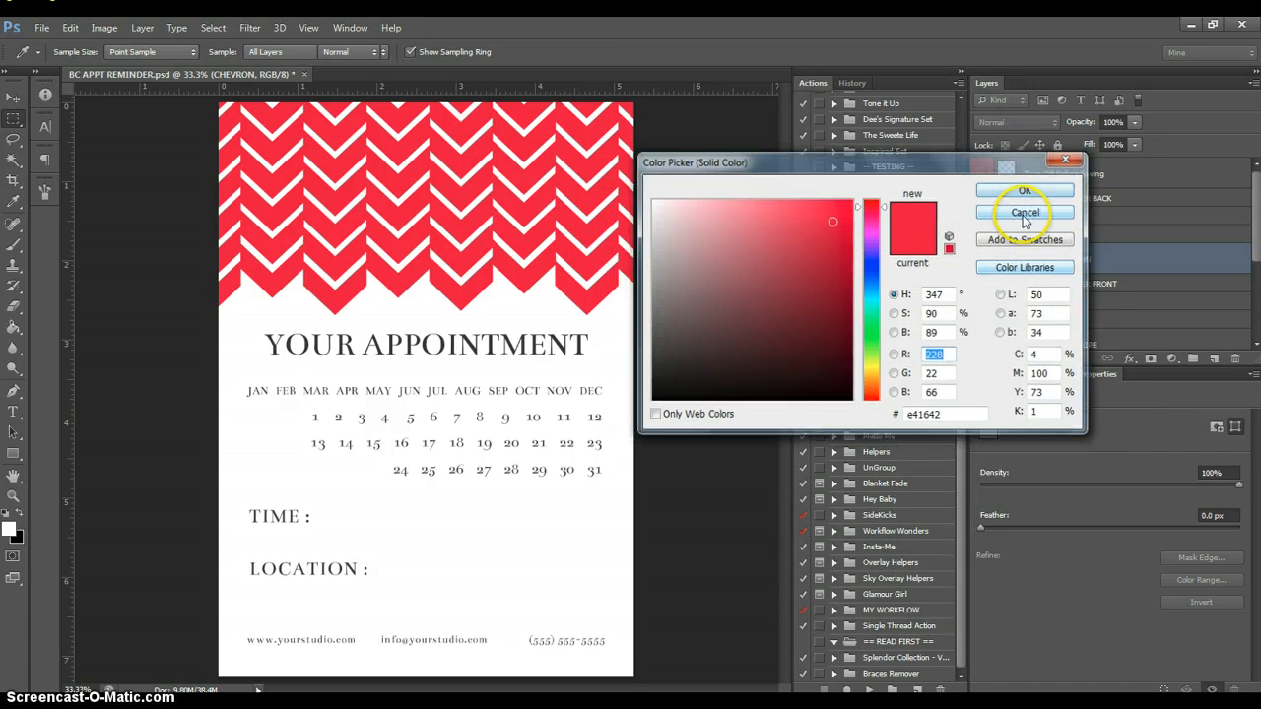
{"action": "left_click", "coordinate": [1025, 212]}
Look at the fill colour of the WHITE STRIPE shape in the front's GRAPHICS group
{"action": "scroll", "coordinate": [1034, 305], "scroll_direction": "down", "scroll_amount": 3}
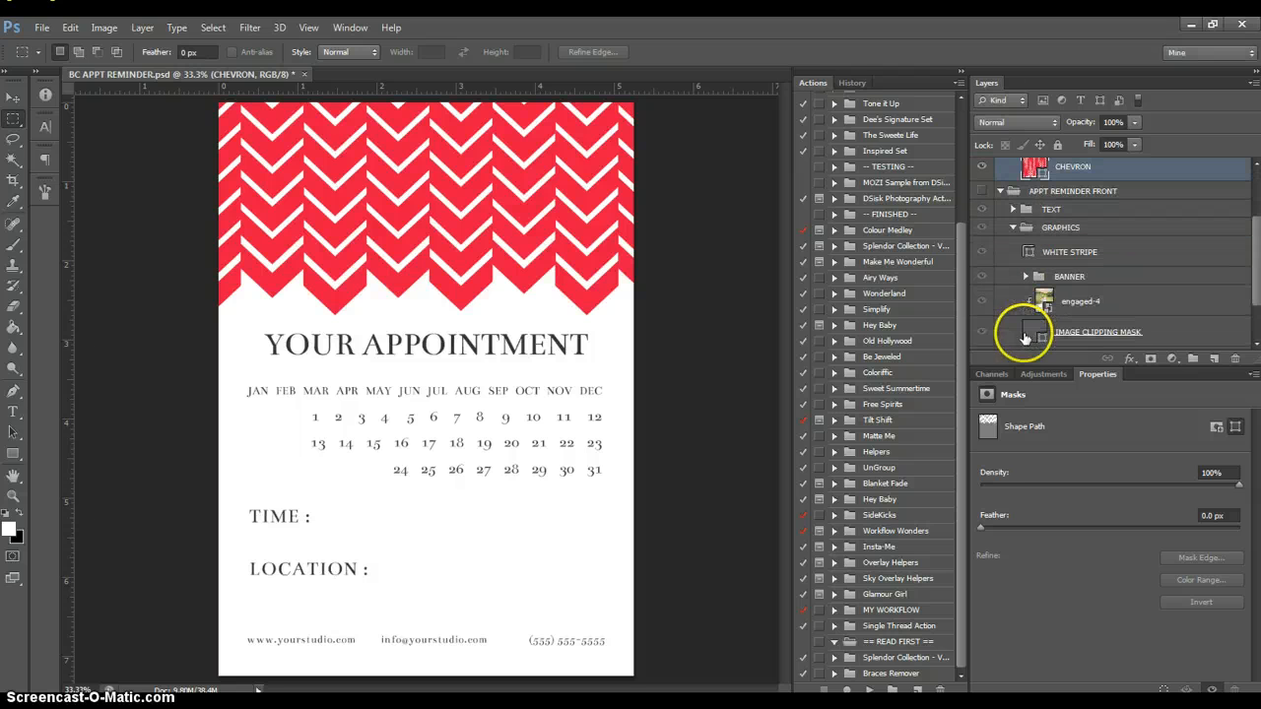
{"action": "left_click", "coordinate": [1030, 255]}
{"action": "double_click", "coordinate": [1029, 254]}
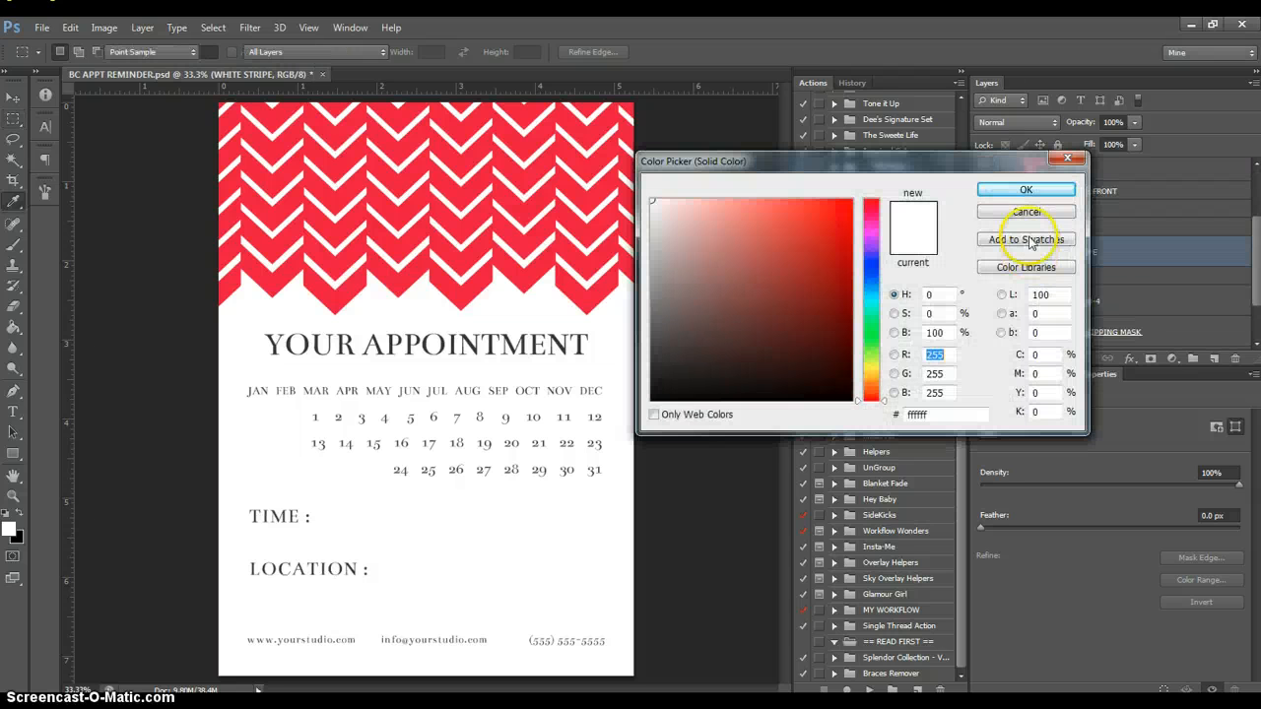
{"action": "left_click", "coordinate": [990, 191]}
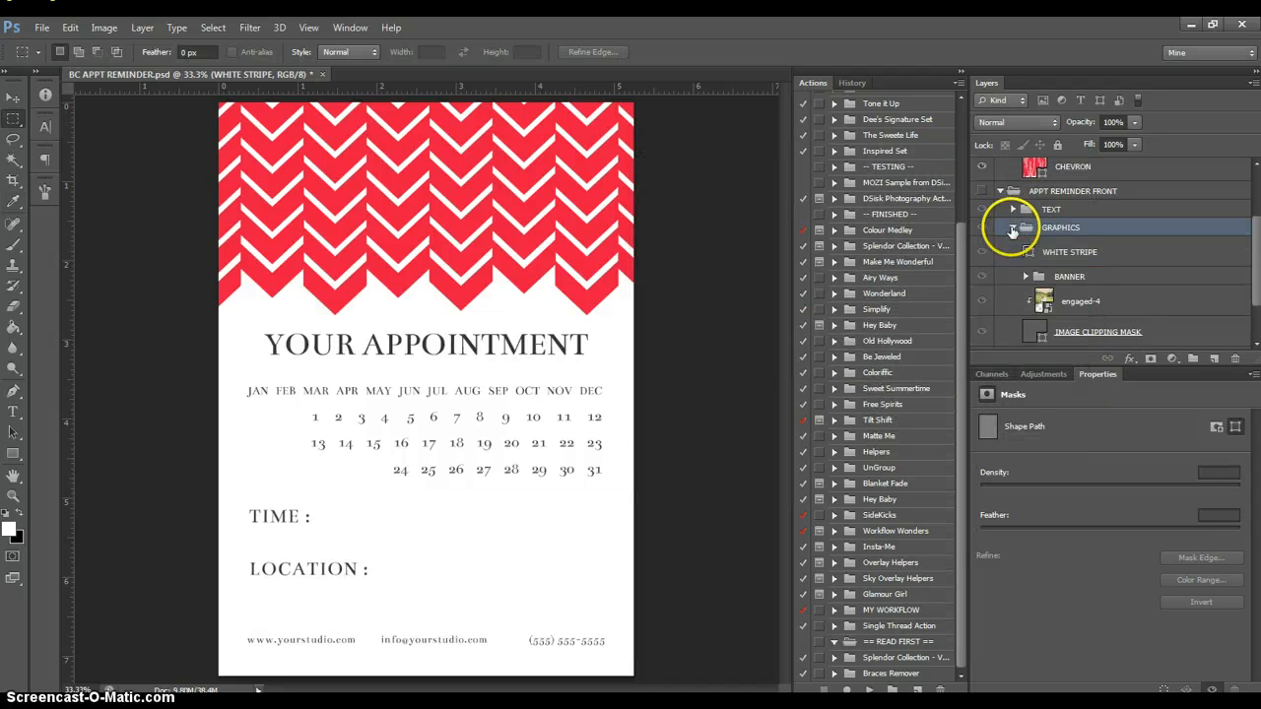
Collapse the APPT REMINDER FRONT and BACK groups and show only the front
{"action": "left_click", "coordinate": [1001, 191]}
{"action": "left_click", "coordinate": [1001, 198]}
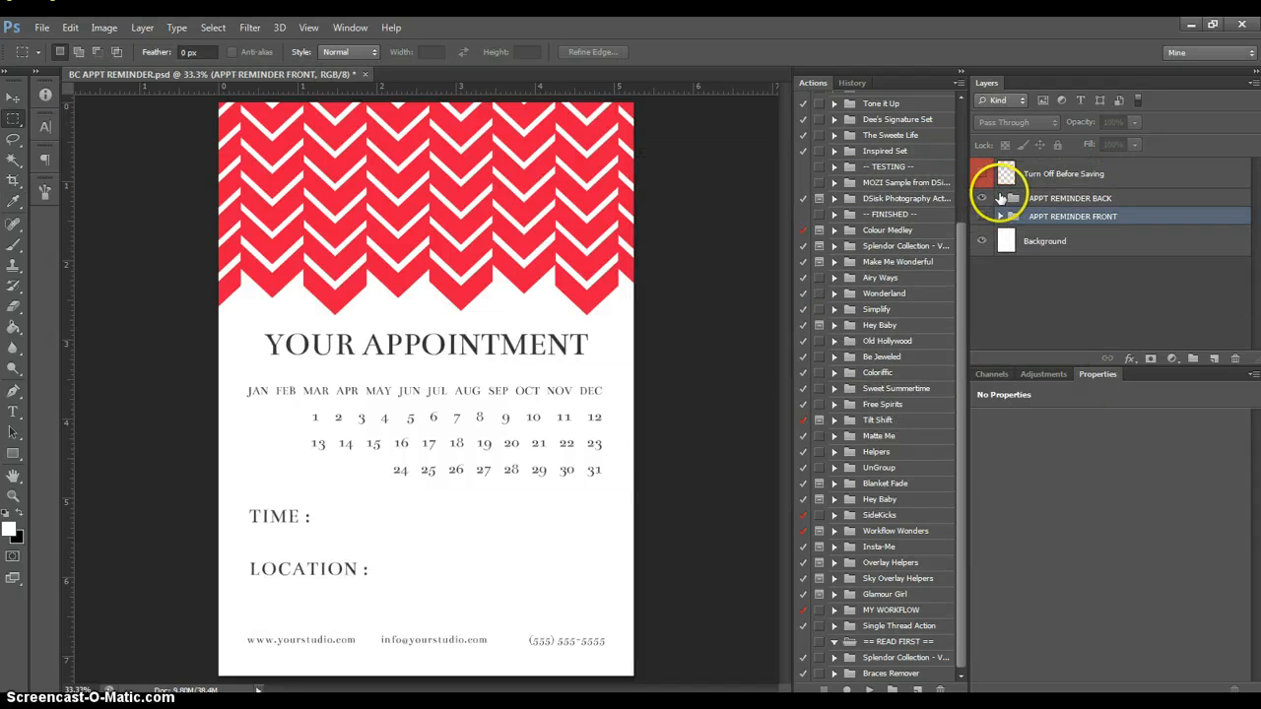
{"action": "left_click", "coordinate": [981, 198]}
{"action": "left_click", "coordinate": [981, 216]}
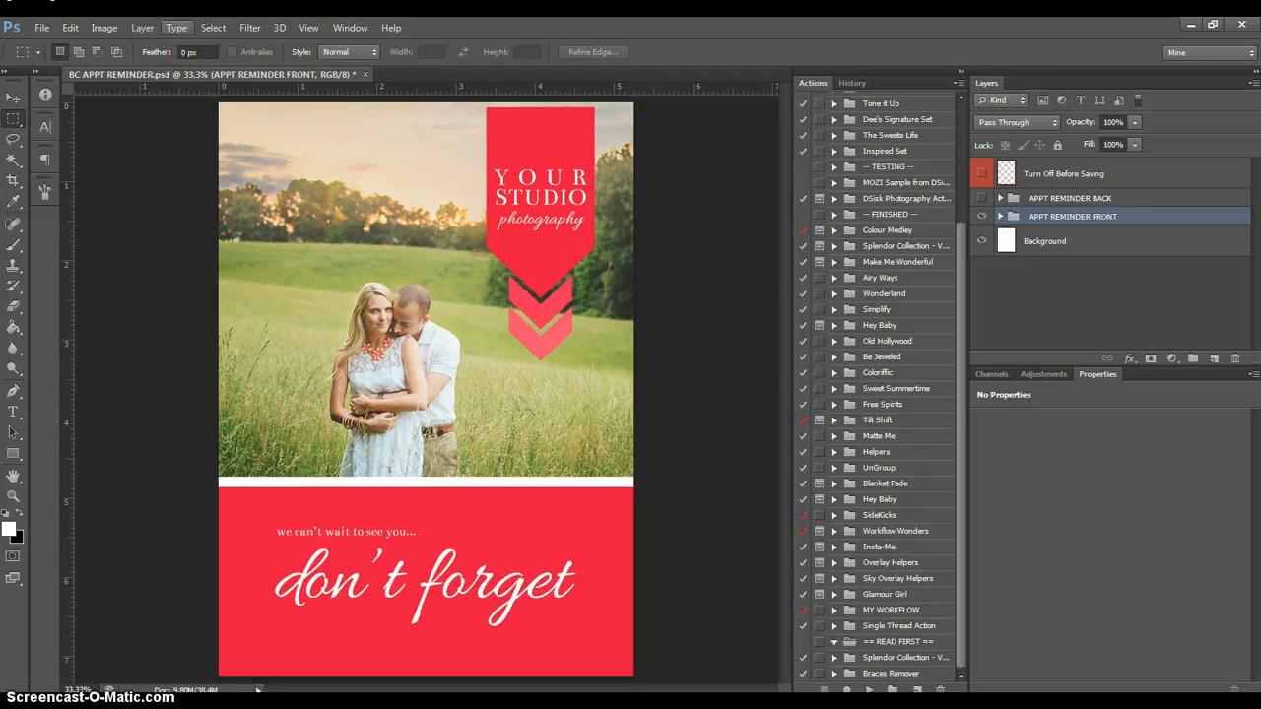
Check the document's dimensions and resolution in Image Size without changing them
{"action": "left_click", "coordinate": [91, 30]}
{"action": "left_click", "coordinate": [132, 135]}
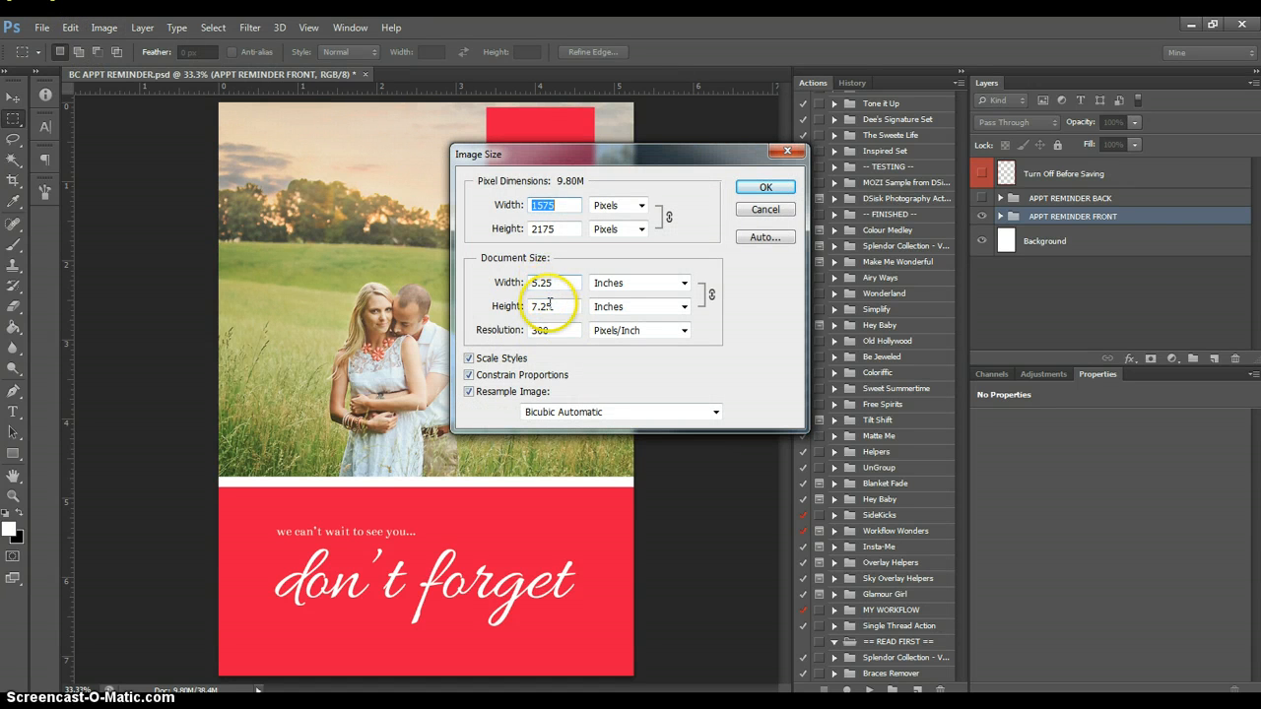
{"action": "left_click", "coordinate": [757, 205]}
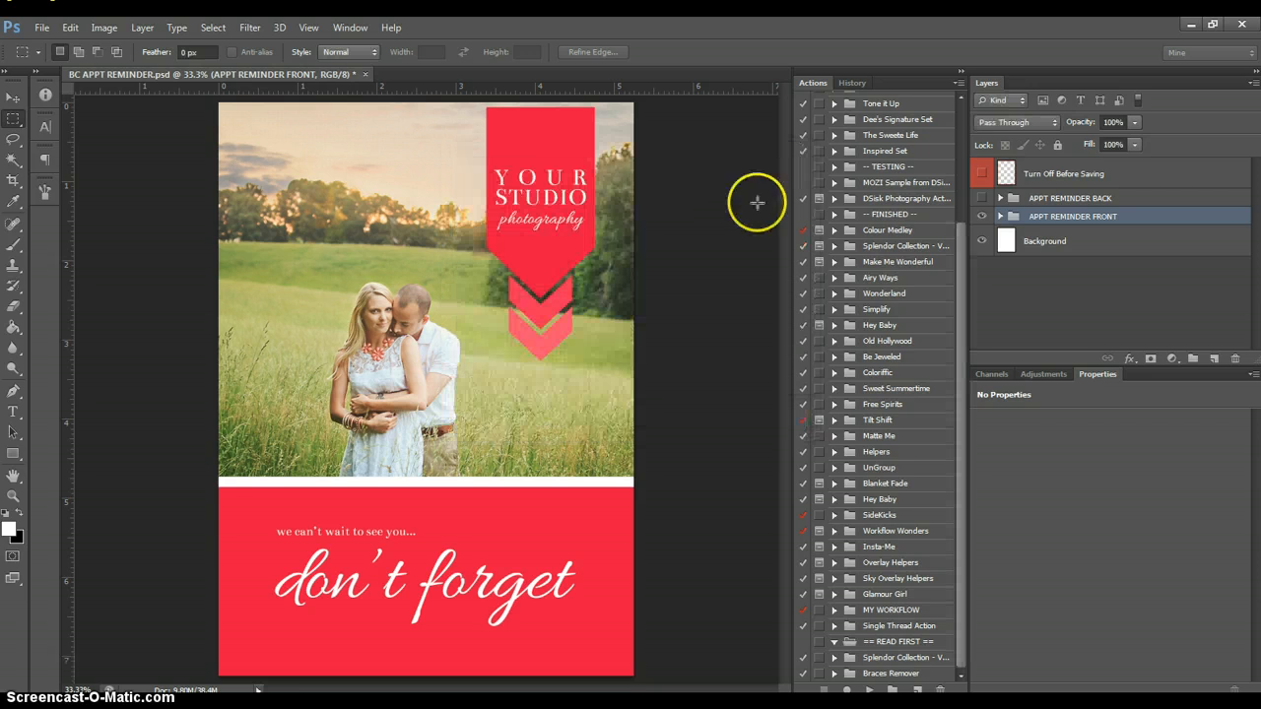
Show the Turn Off Before Saving overlay to inspect the card's bleed and safe margins, and hide it again
{"action": "left_click", "coordinate": [980, 174]}
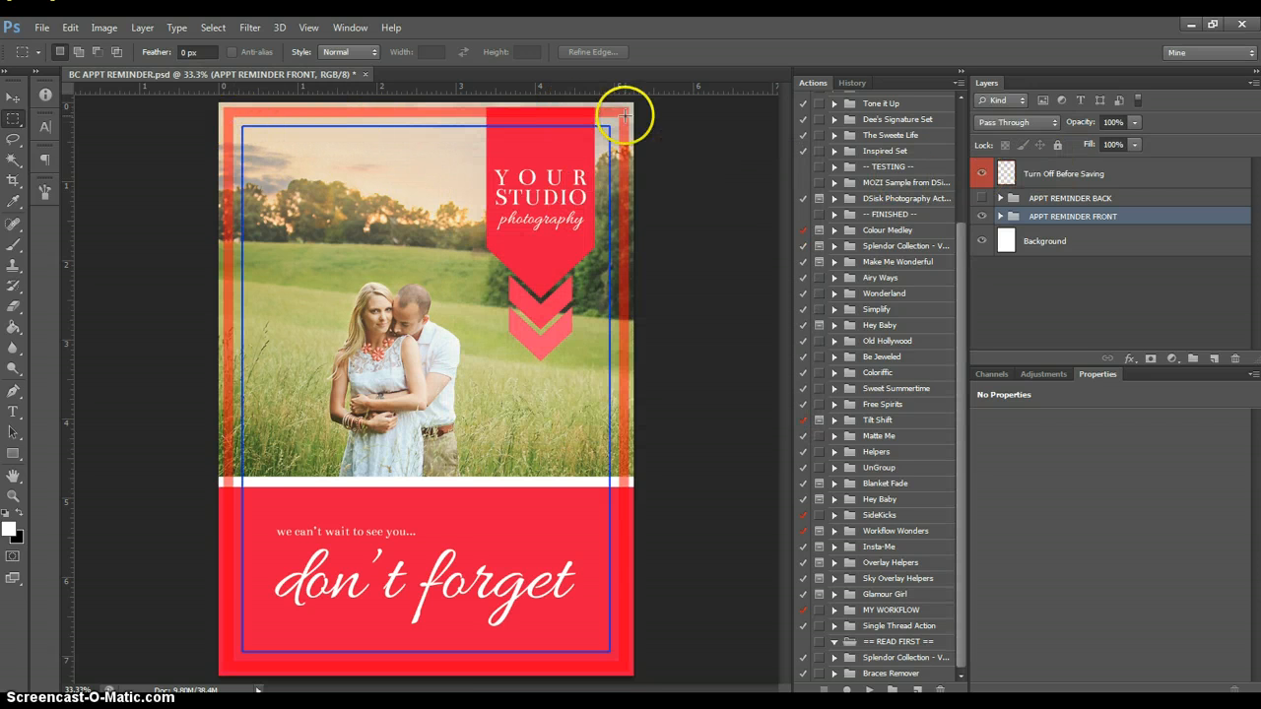
{"action": "left_click", "coordinate": [1003, 175]}
{"action": "left_click", "coordinate": [981, 174]}
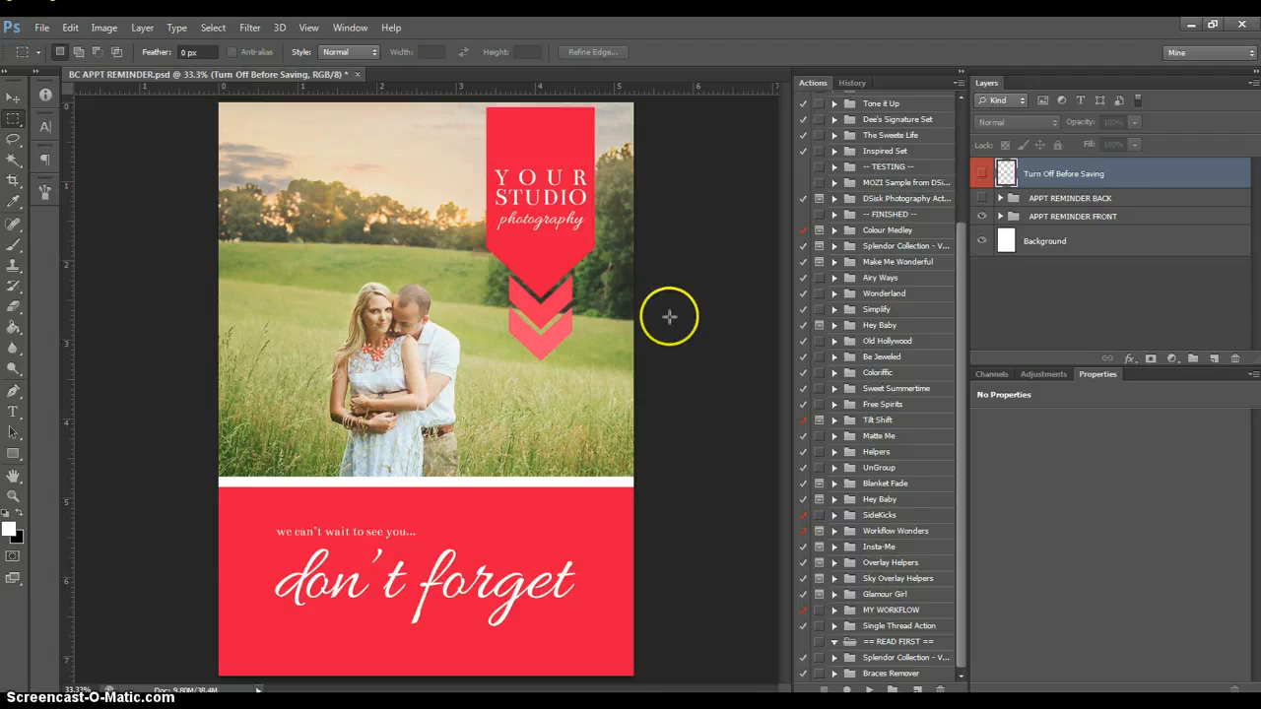
Close BC APPT REMINDER without saving the changes
{"action": "left_click", "coordinate": [978, 198]}
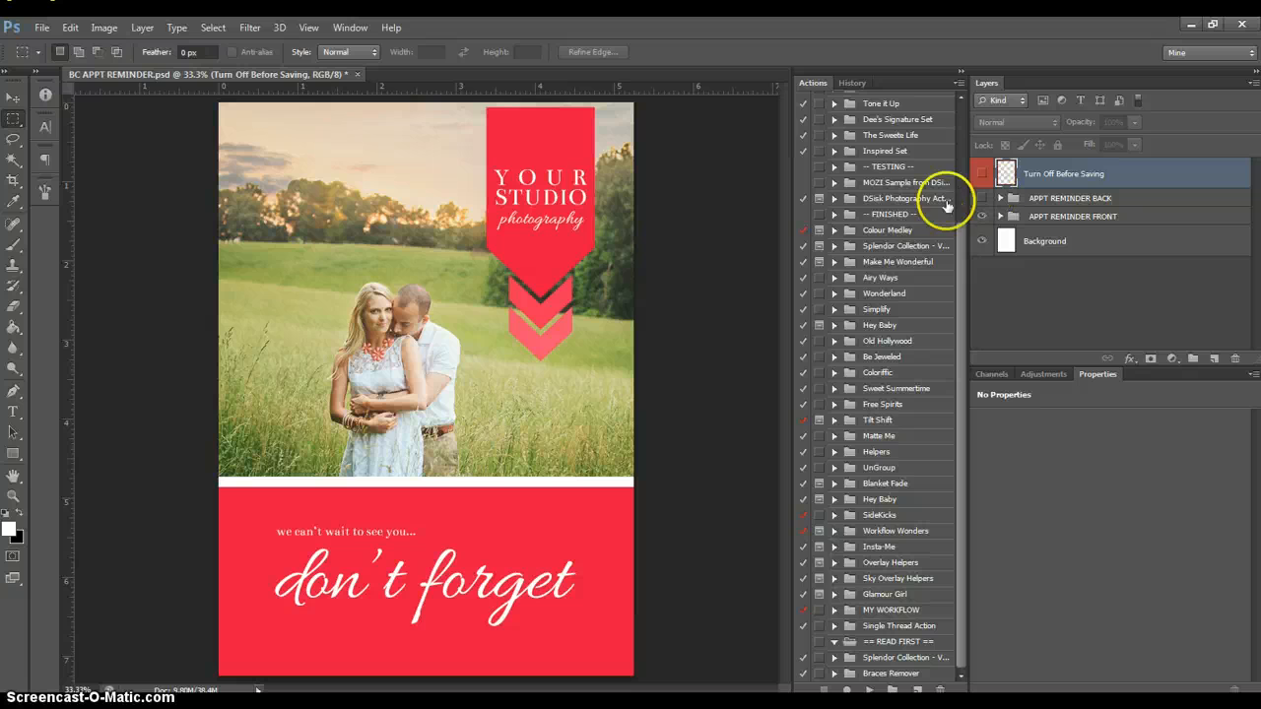
{"action": "left_click", "coordinate": [357, 73]}
{"action": "left_click", "coordinate": [611, 284]}
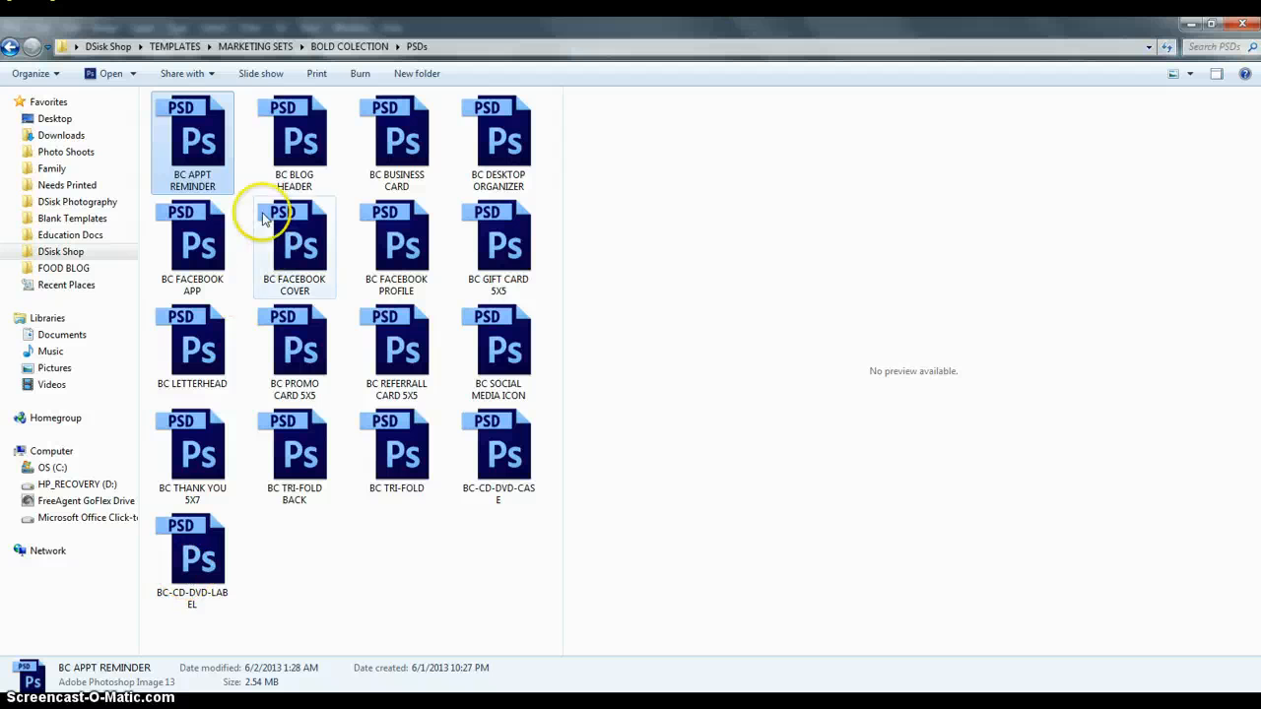
Open BC BUSINESS CARD from the PSDs folder in File Explorer
{"action": "left_click", "coordinate": [296, 138]}
{"action": "left_click", "coordinate": [409, 160]}
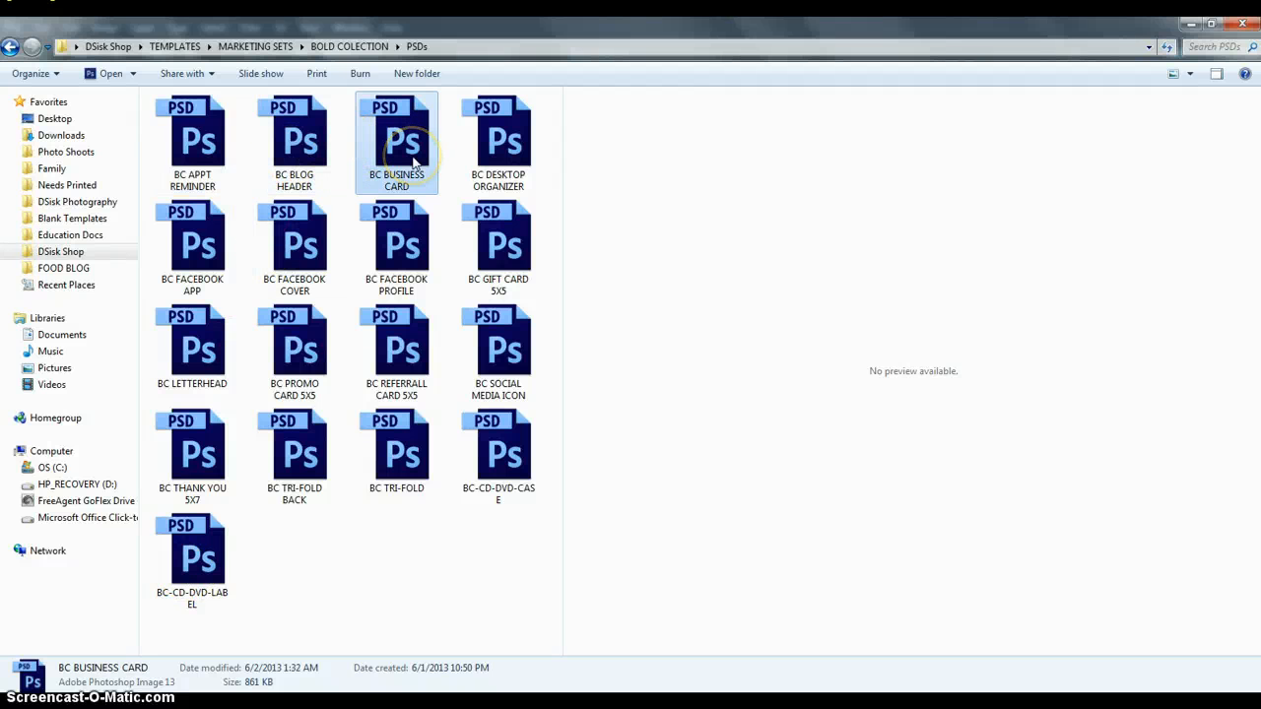
{"action": "double_click", "coordinate": [413, 161]}
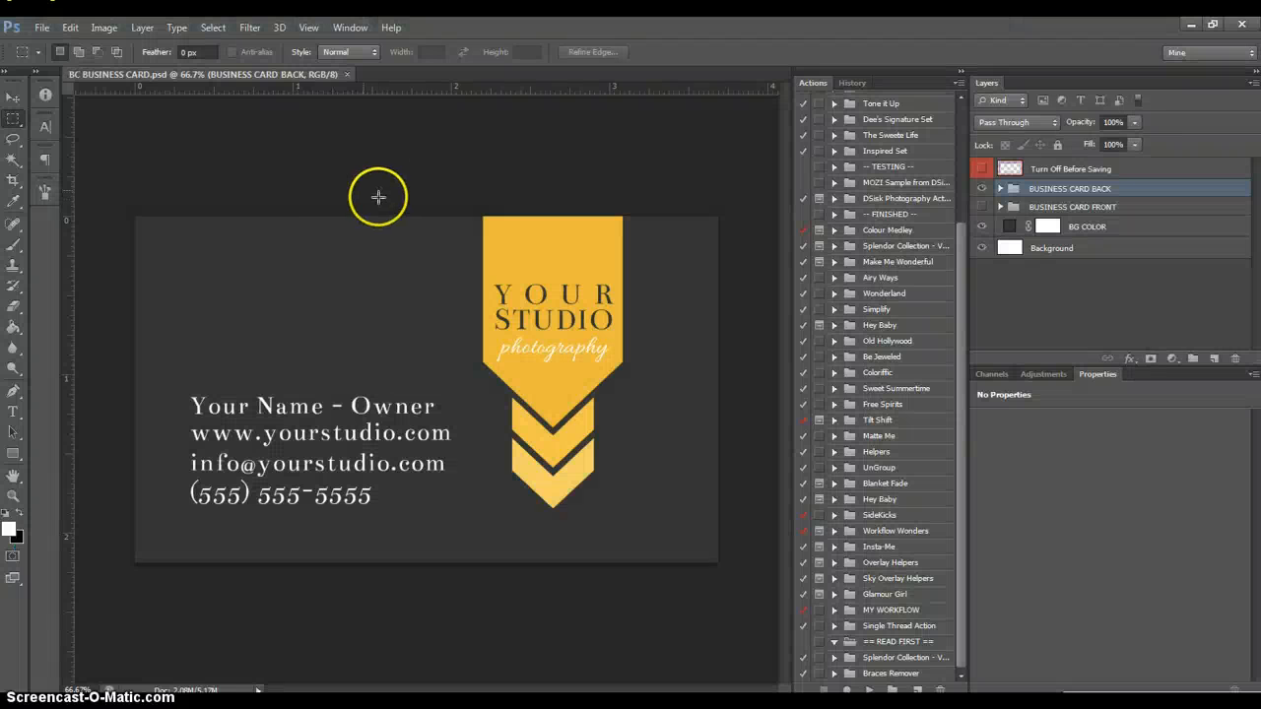
View the front of the business card in place of its back and close the file without saving
{"action": "left_click", "coordinate": [981, 188]}
{"action": "left_click", "coordinate": [981, 207]}
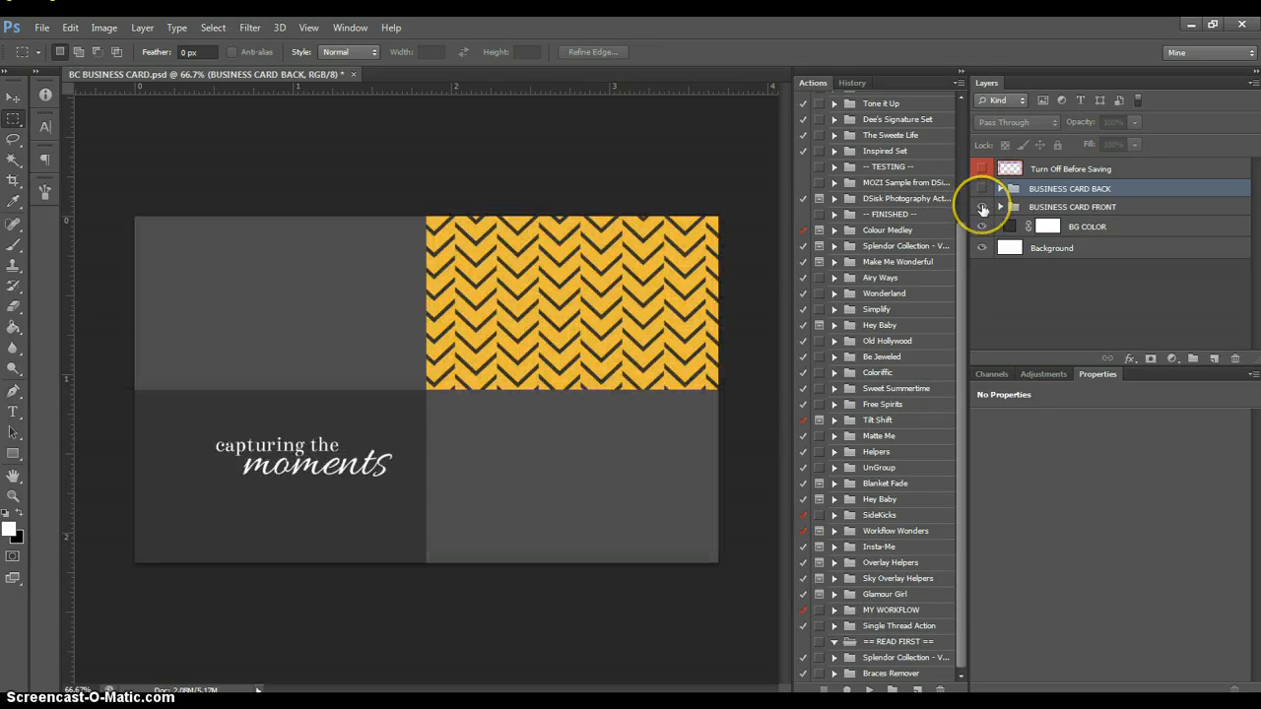
{"action": "left_click", "coordinate": [982, 207]}
{"action": "left_click", "coordinate": [352, 74]}
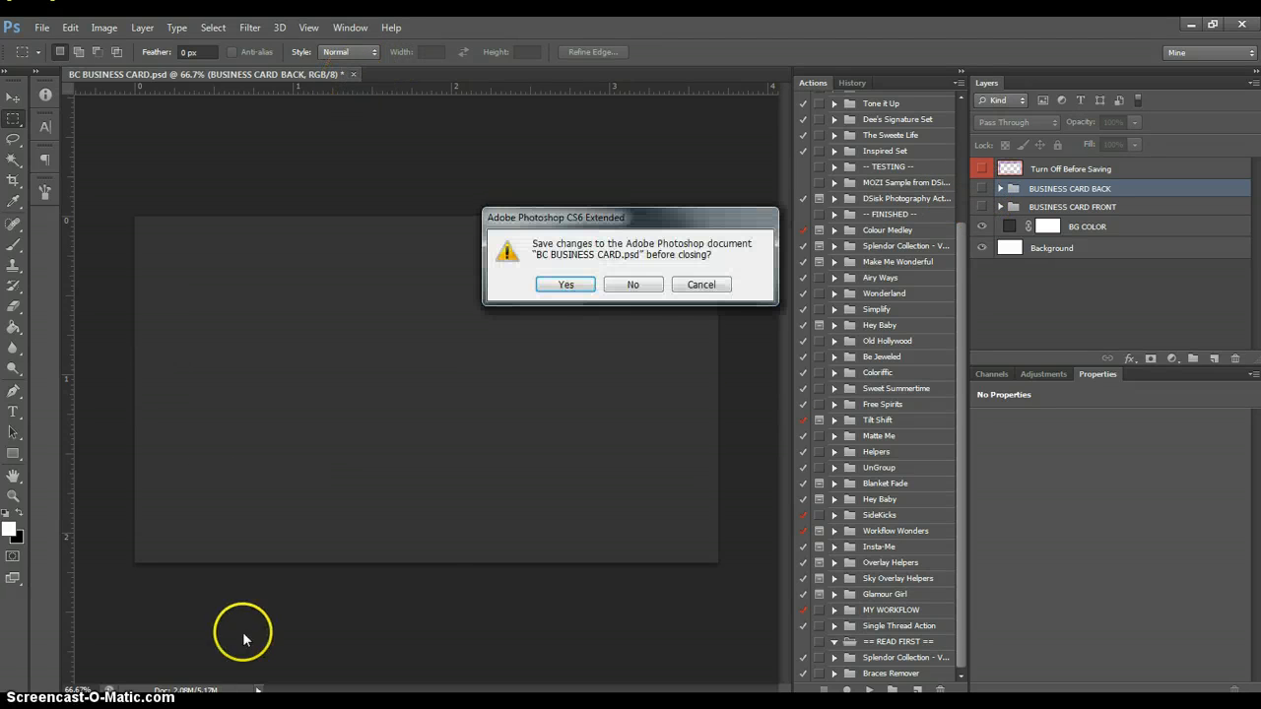
{"action": "left_click", "coordinate": [650, 288]}
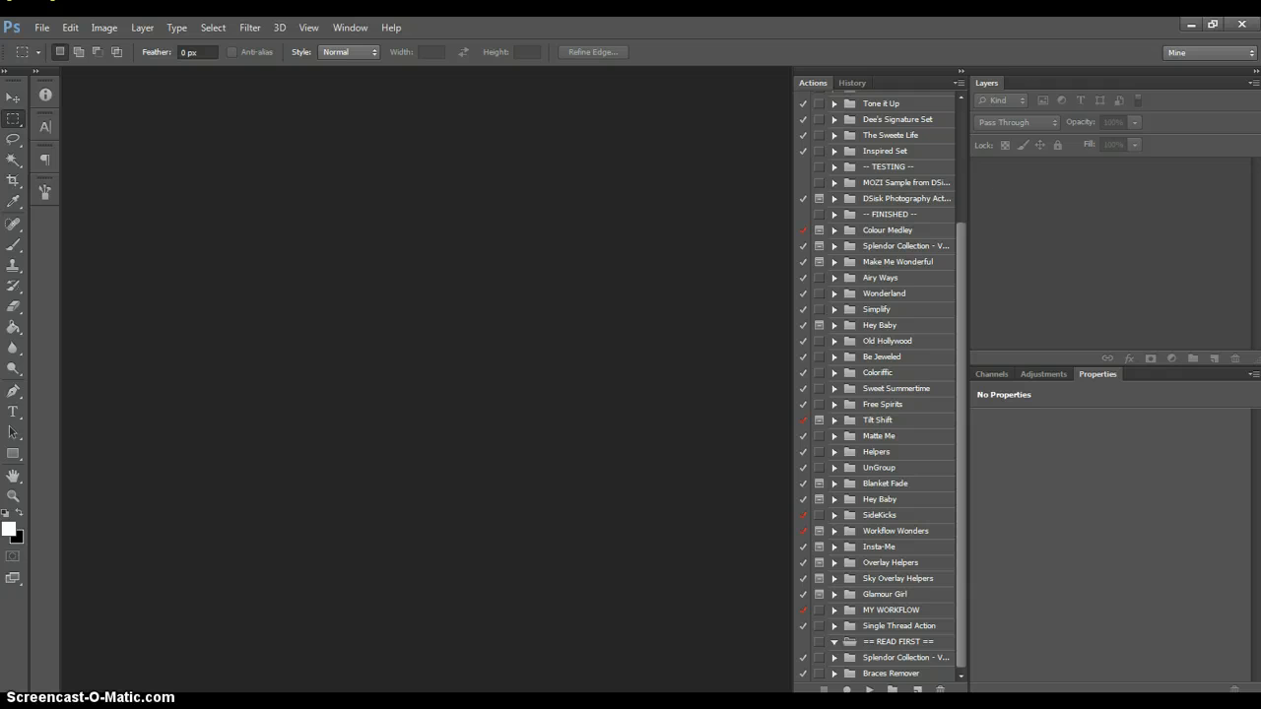
Switch to the PSDs folder in File Explorer and open BC FACEBOOK APP
{"action": "key", "text": "alt+Tab"}
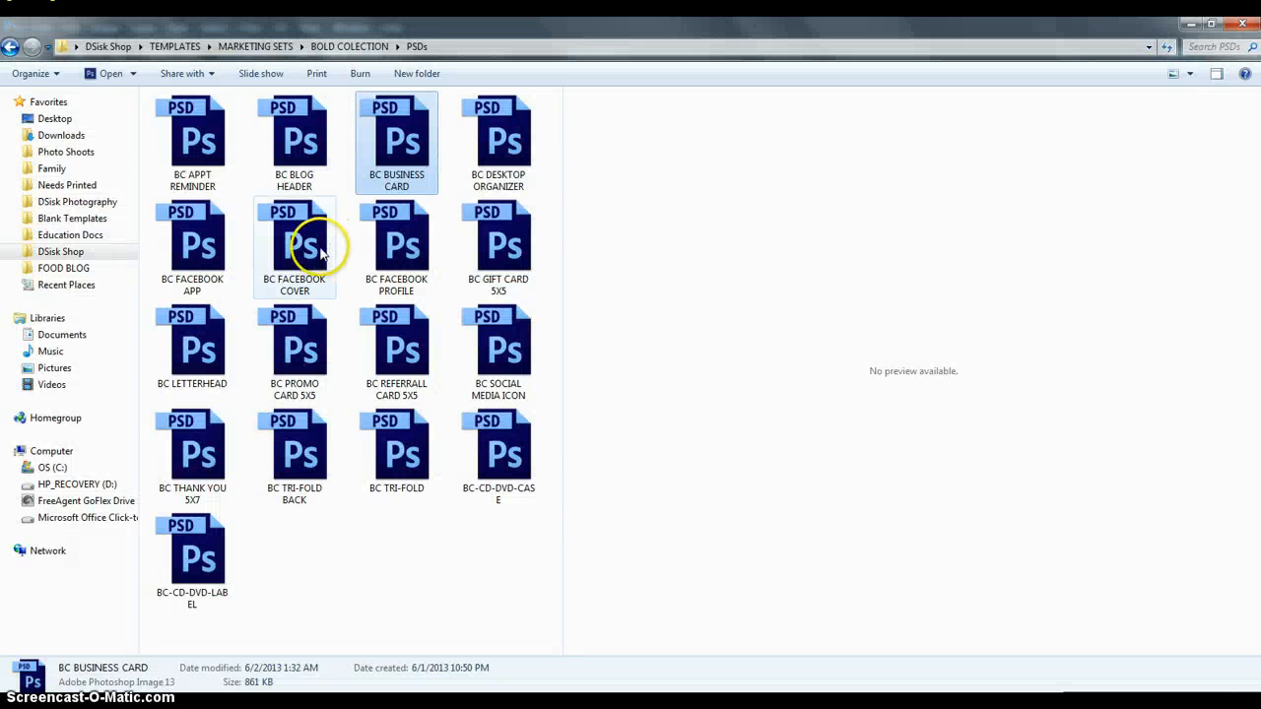
{"action": "left_click", "coordinate": [514, 172]}
{"action": "left_click", "coordinate": [227, 266]}
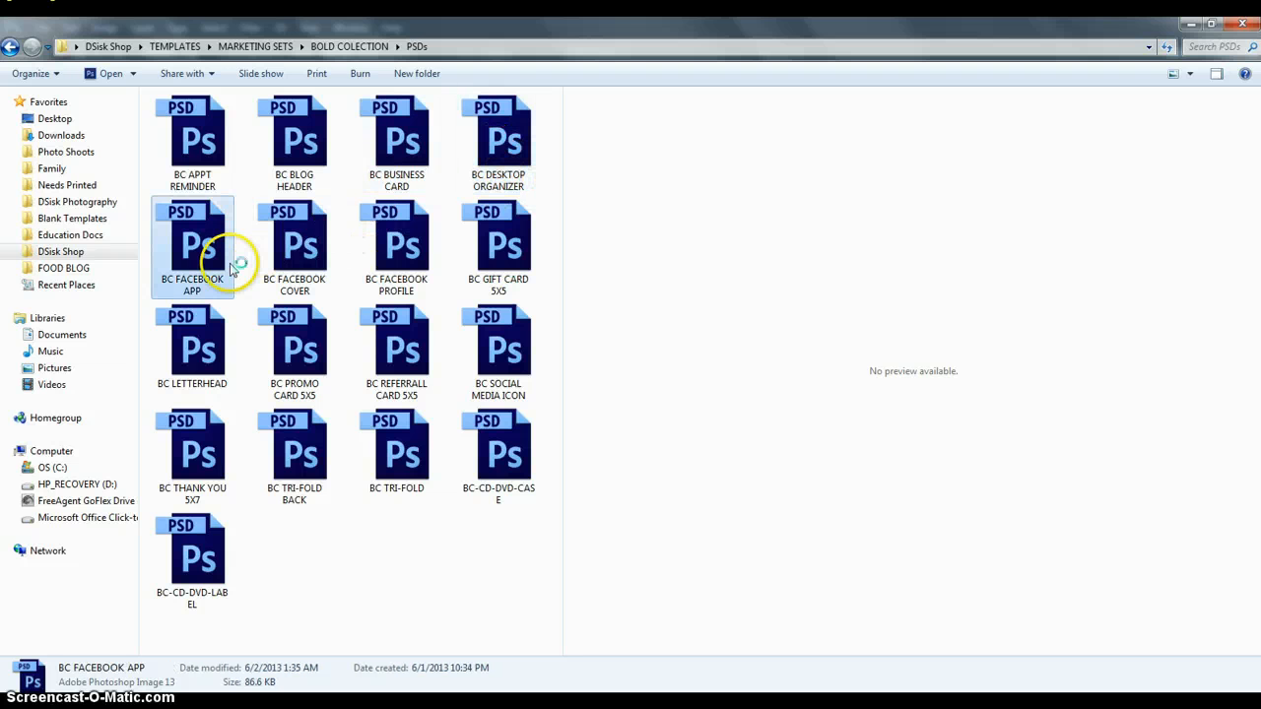
{"action": "double_click", "coordinate": [229, 266]}
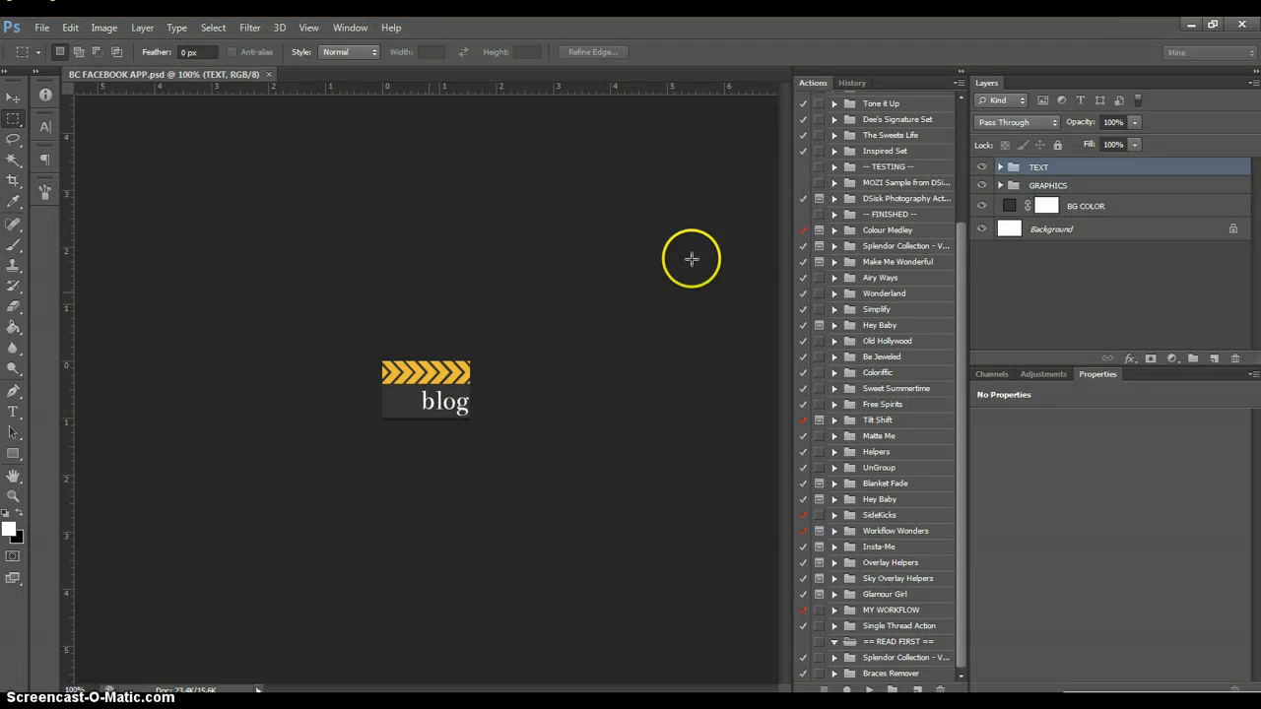
Expand the GRAPHICS group and compare the Left and Right chevron layers by toggling their visibility
{"action": "left_click", "coordinate": [1000, 185]}
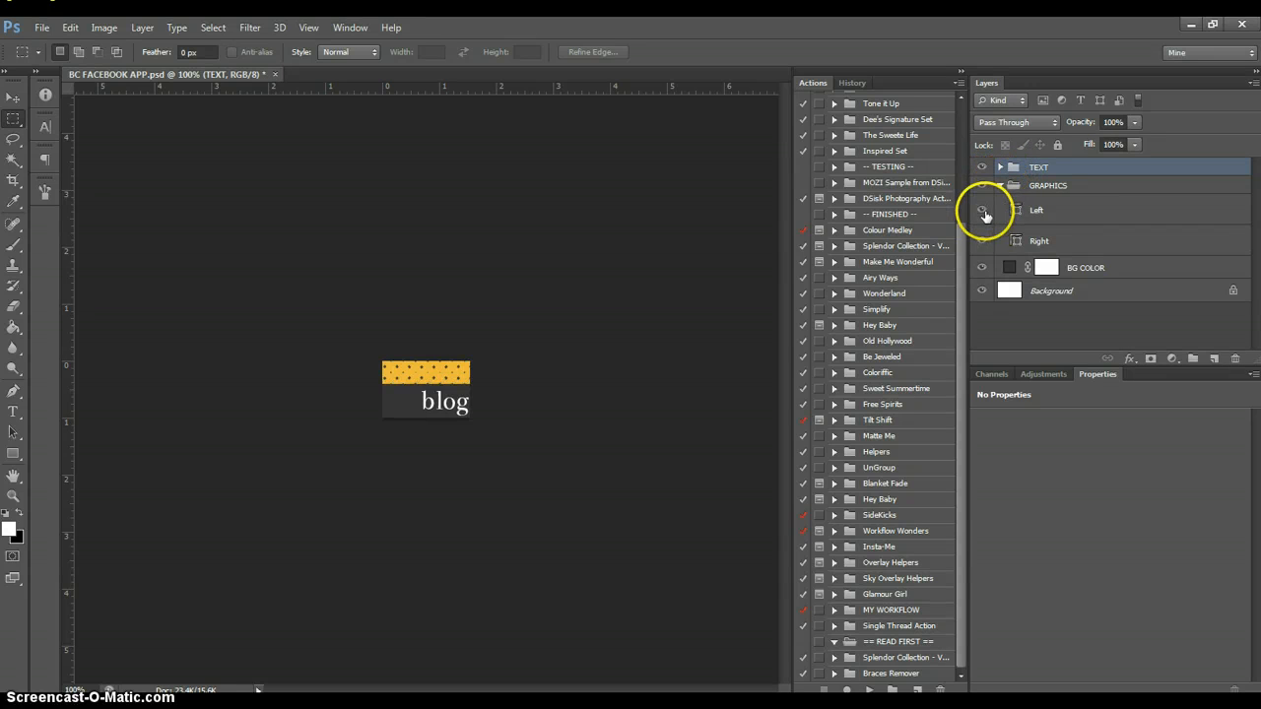
{"action": "left_click", "coordinate": [981, 244]}
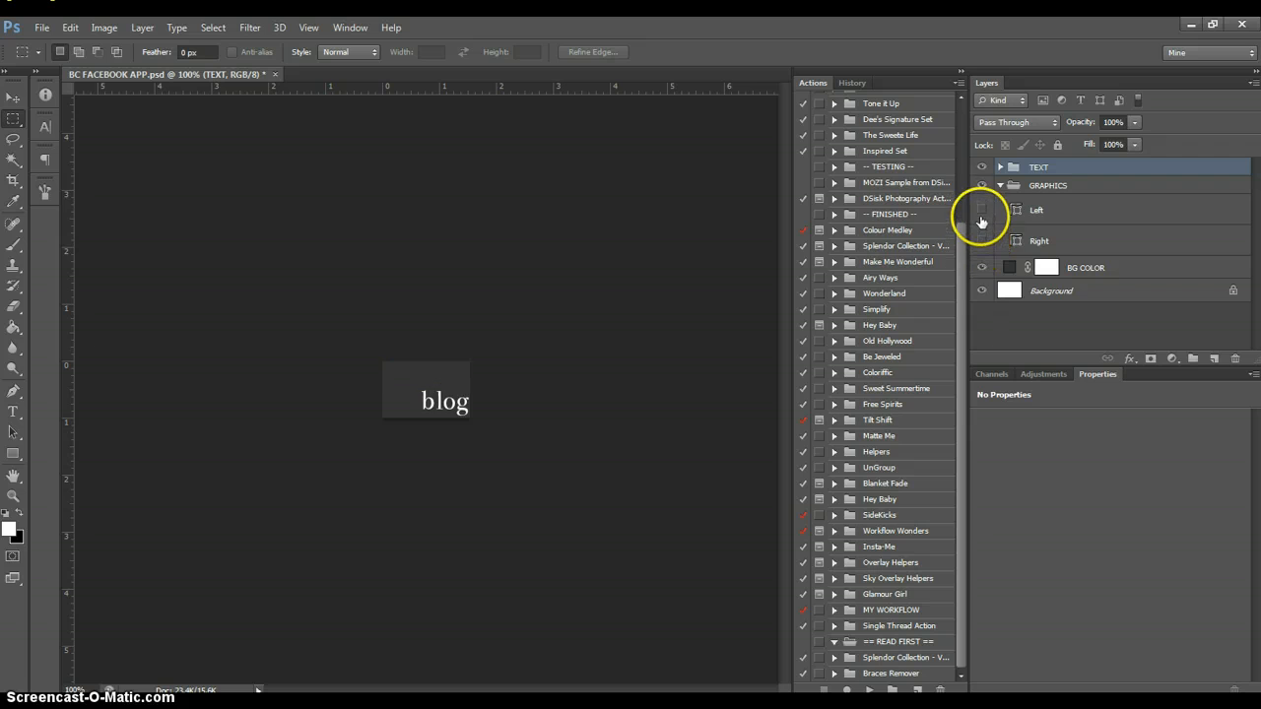
{"action": "left_click", "coordinate": [982, 211]}
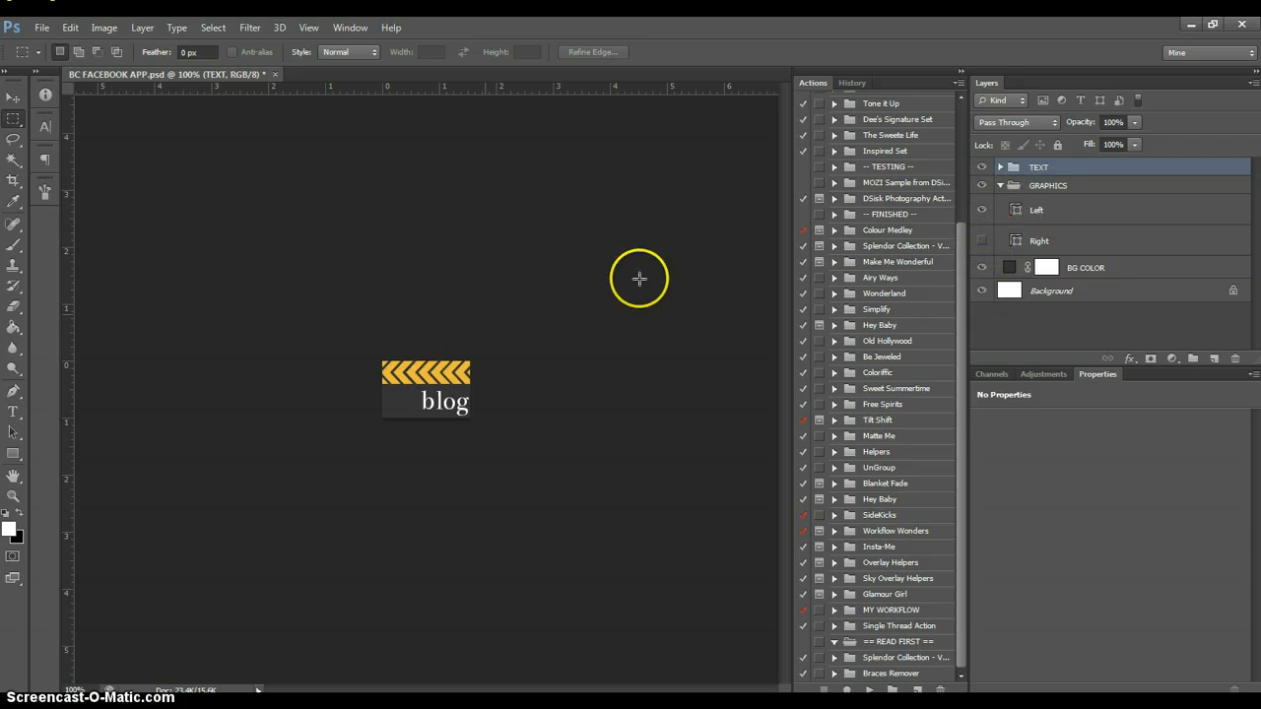
{"action": "left_click", "coordinate": [981, 213]}
{"action": "left_click", "coordinate": [981, 241]}
{"action": "left_click", "coordinate": [981, 240]}
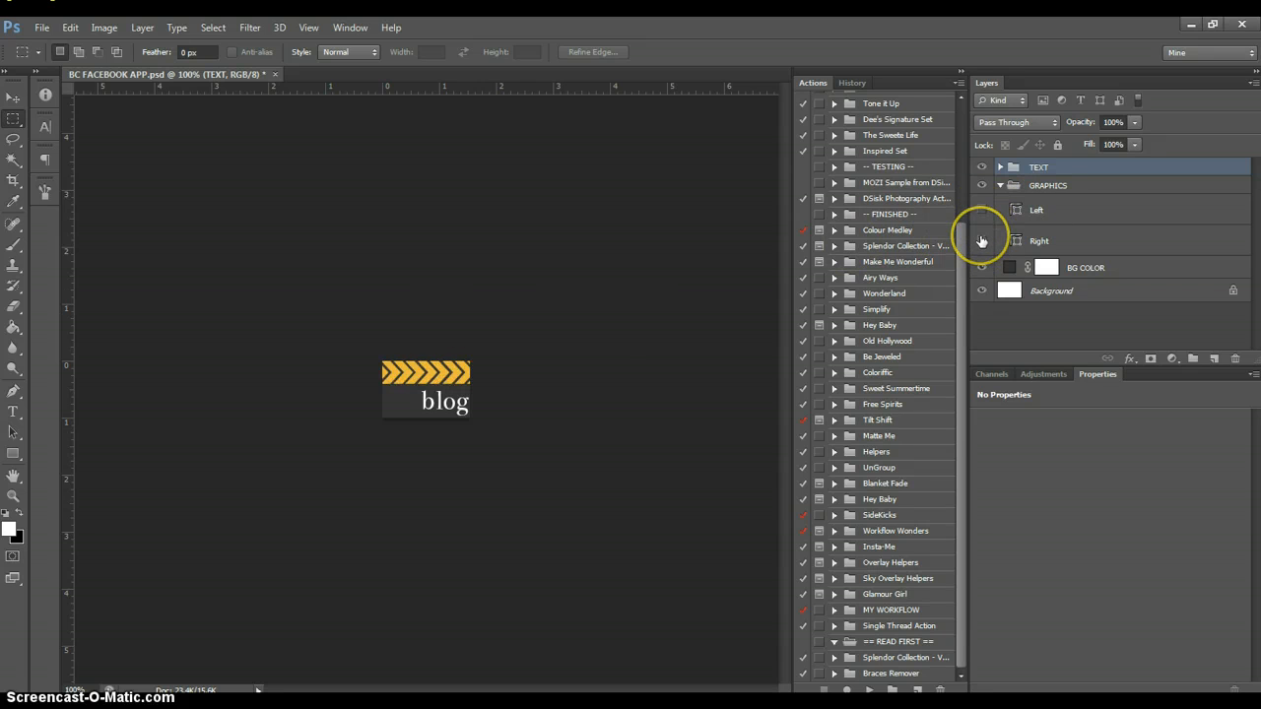
Hide and collapse the GRAPHICS group, and compare the insta and blog layers in the TEXT group
{"action": "left_click", "coordinate": [981, 185]}
{"action": "left_click", "coordinate": [1000, 185]}
{"action": "left_click", "coordinate": [1000, 168]}
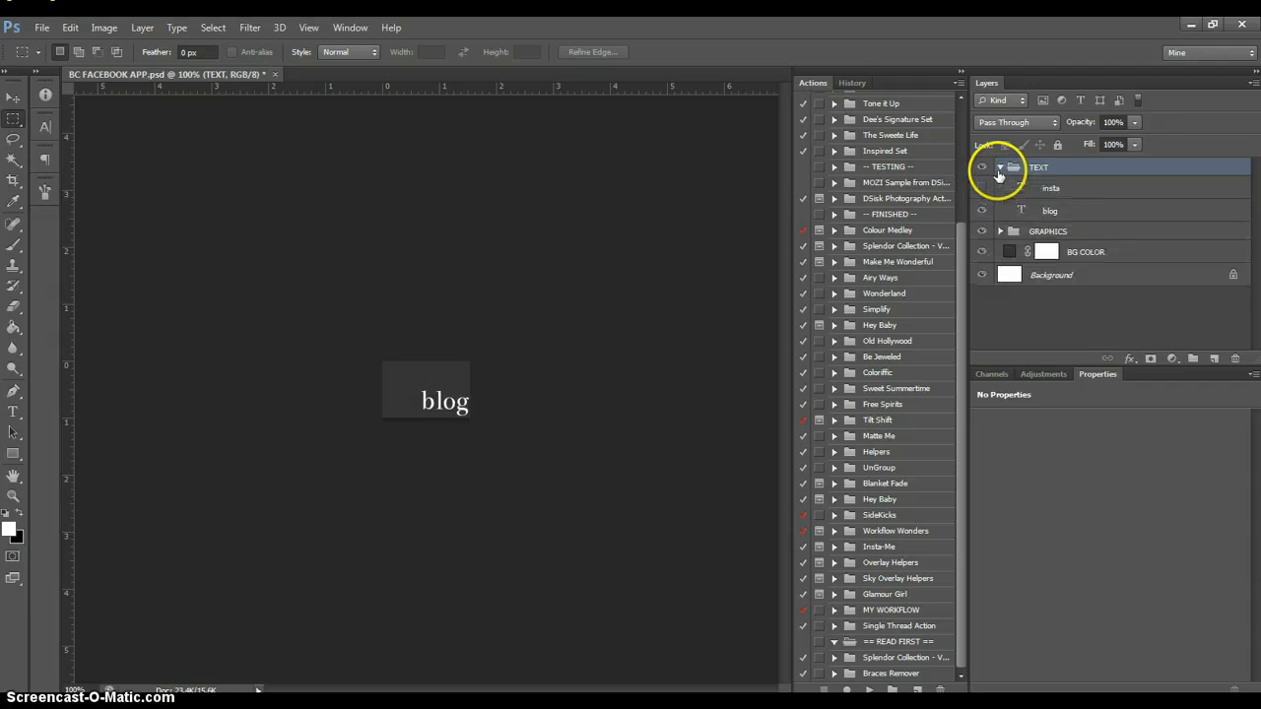
{"action": "left_click", "coordinate": [979, 210]}
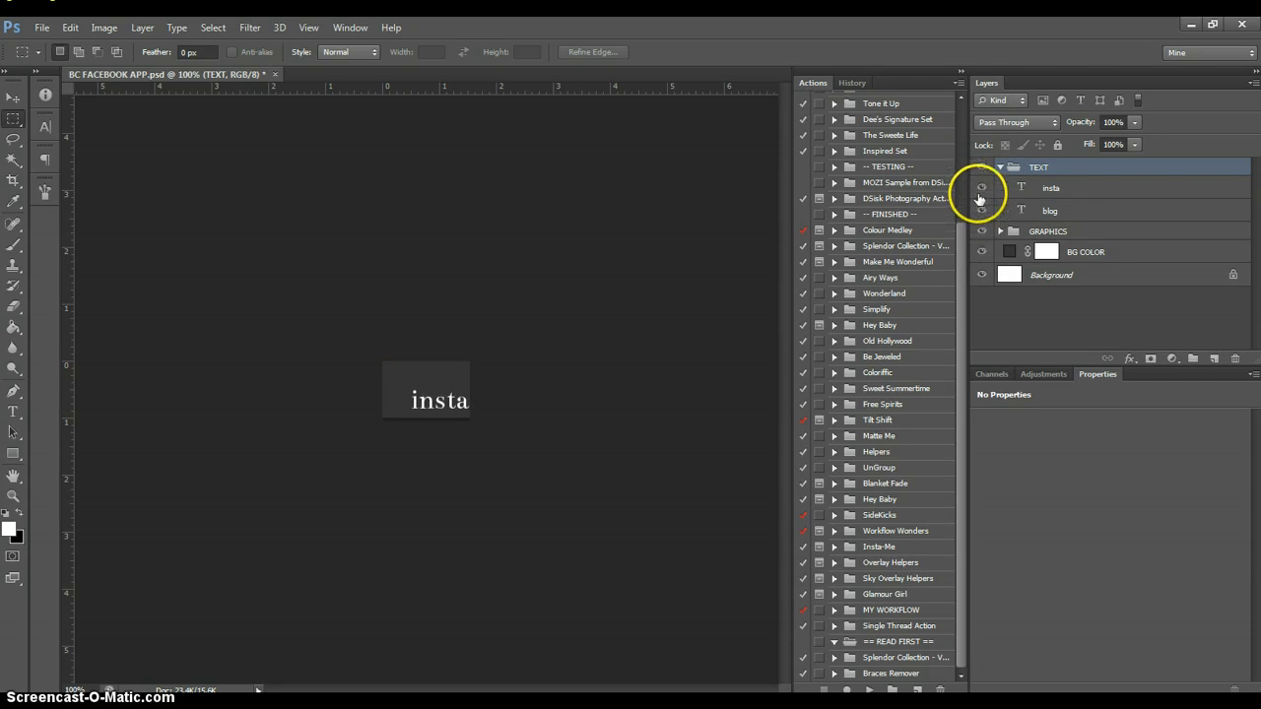
{"action": "left_click", "coordinate": [982, 168]}
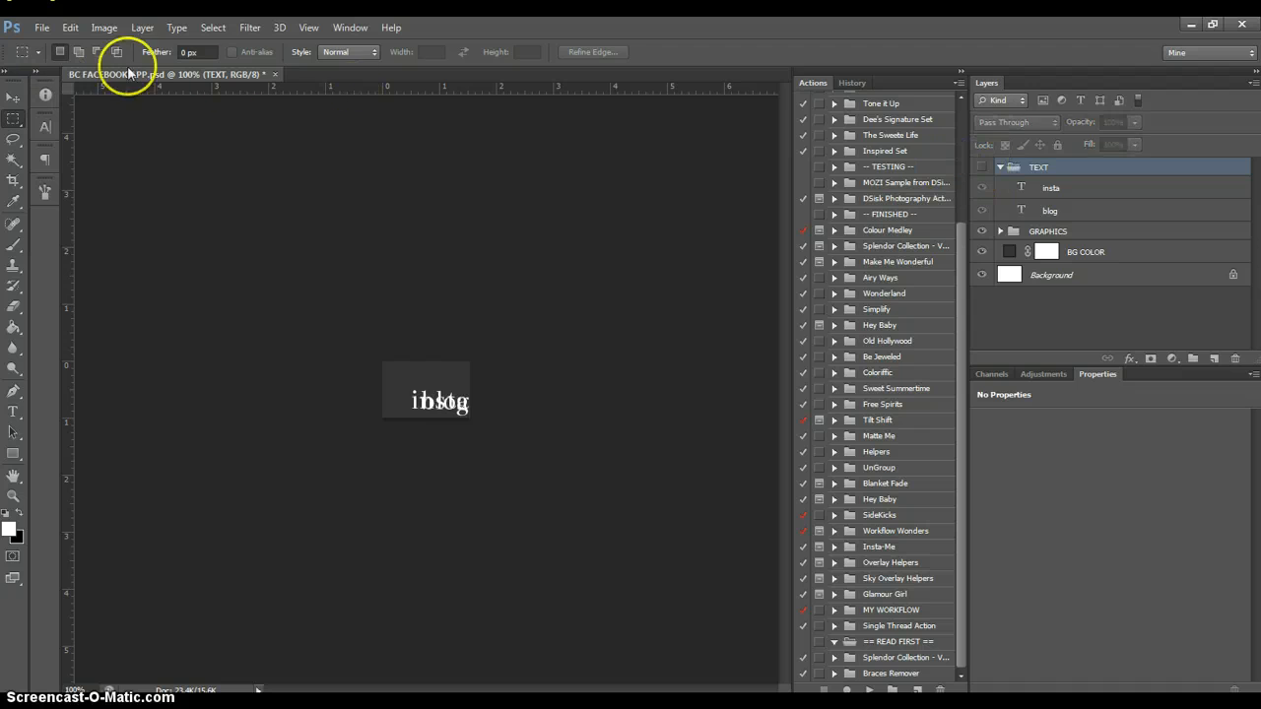
Close BC FACEBOOK APP without saving and open BC SOCIAL MEDIA ICON from the PSDs folder with its GRAPHICS group expanded
{"action": "left_click", "coordinate": [276, 75]}
{"action": "left_click", "coordinate": [623, 286]}
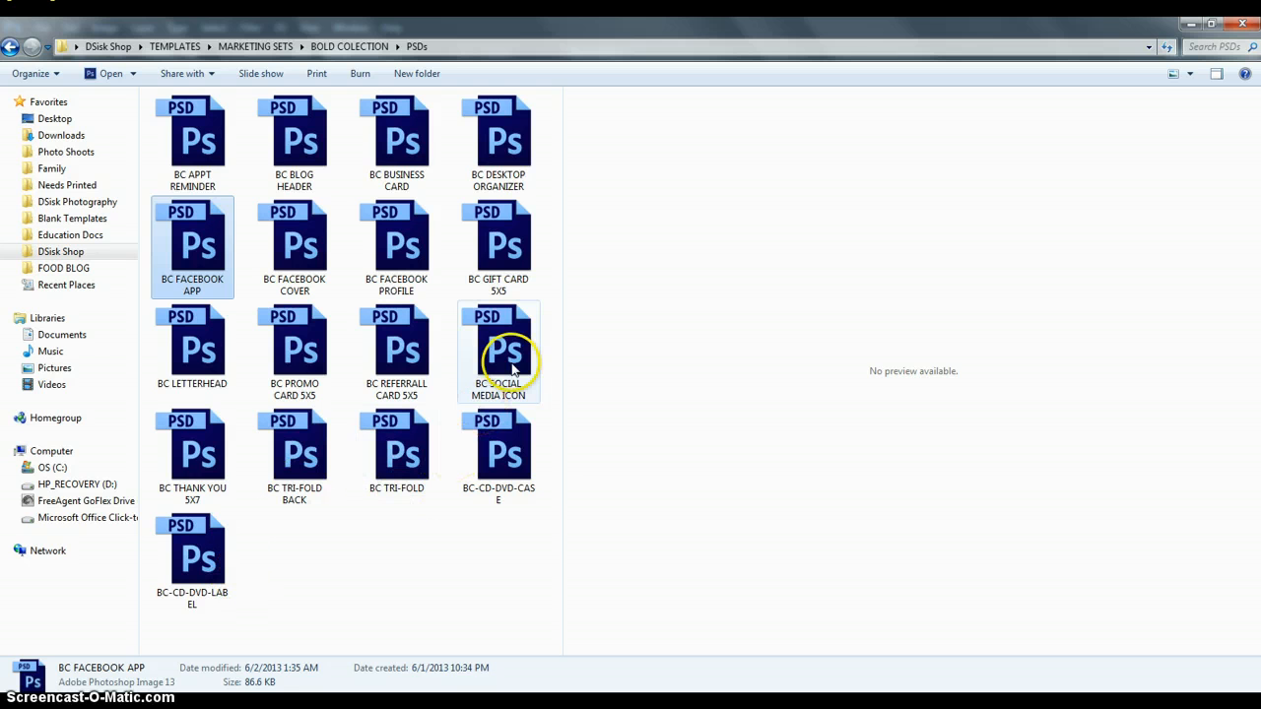
{"action": "double_click", "coordinate": [513, 367]}
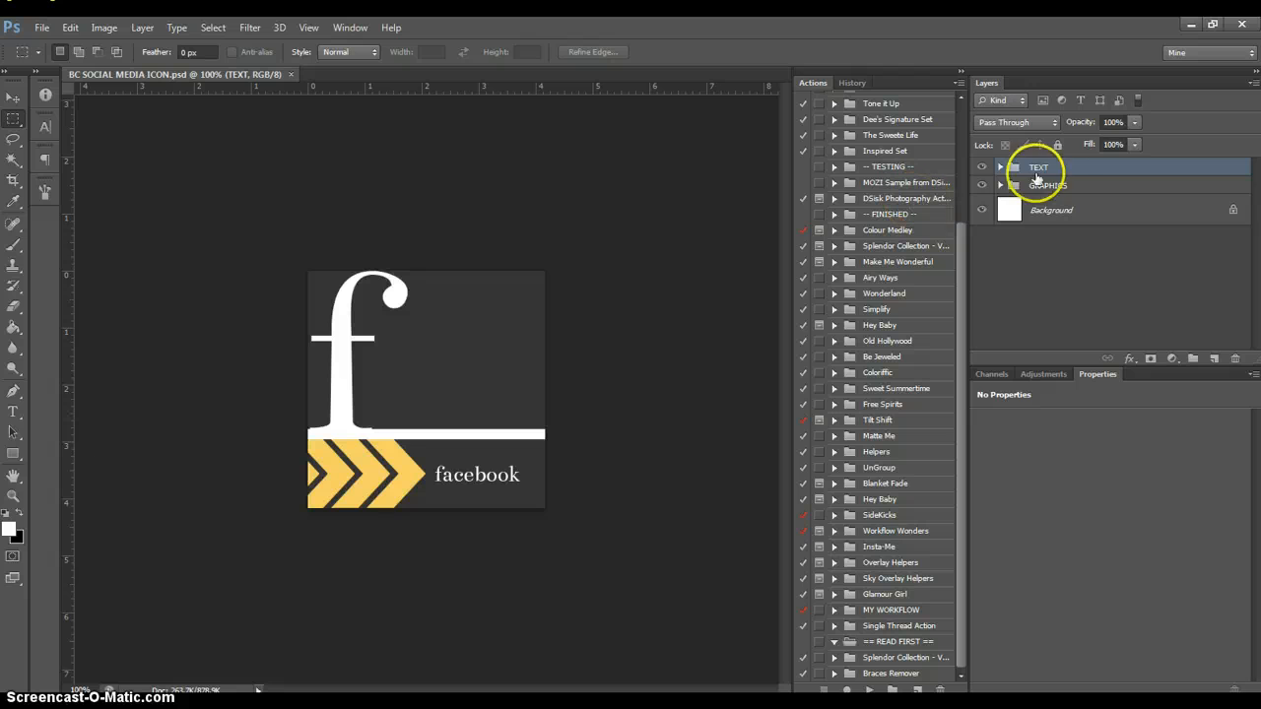
{"action": "left_click", "coordinate": [1001, 185]}
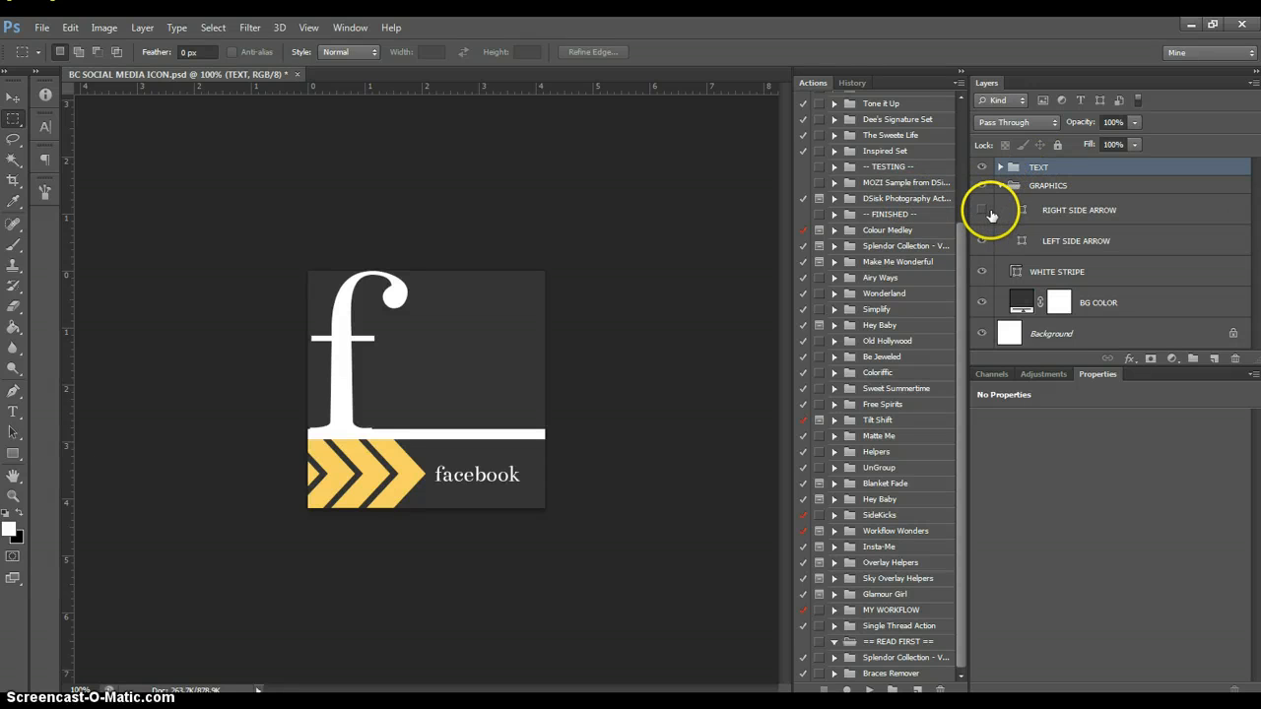
Compare the RIGHT SIDE ARROW, LEFT SIDE ARROW and WHITE STRIPE layers by toggling their visibility, leaving both arrows hidden
{"action": "left_click", "coordinate": [983, 242]}
{"action": "left_click", "coordinate": [983, 211]}
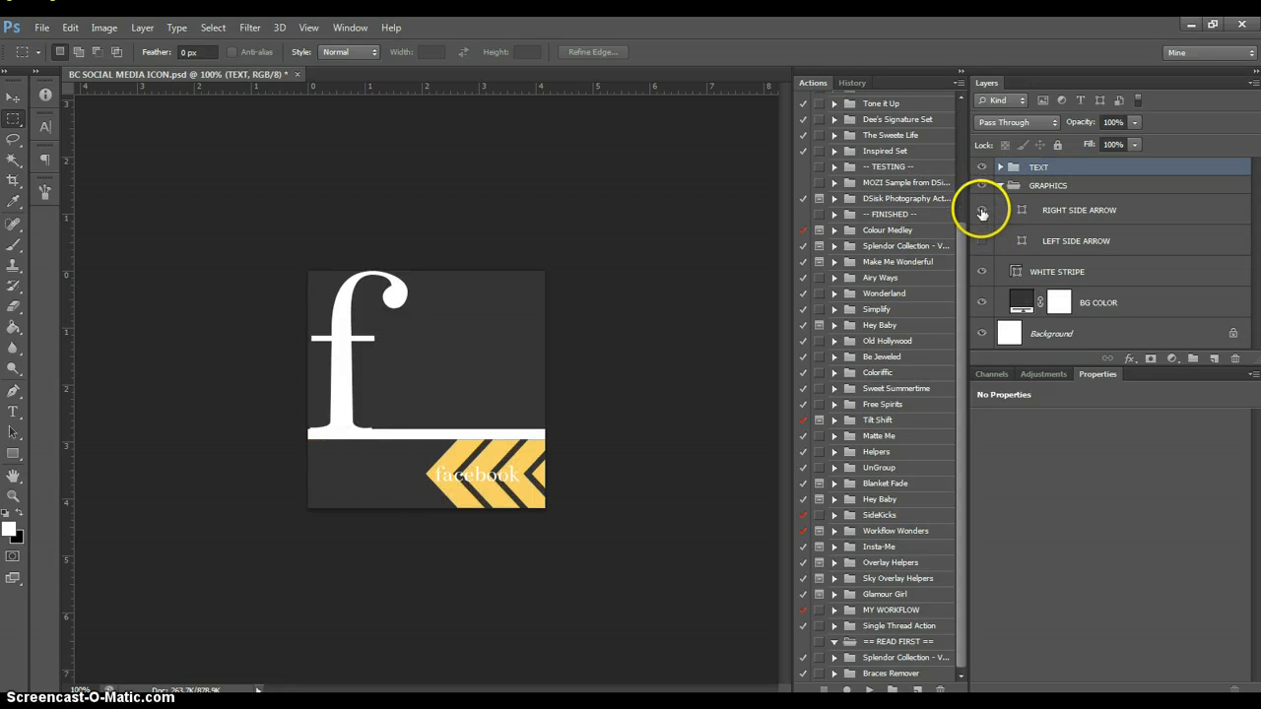
{"action": "left_click", "coordinate": [978, 241]}
{"action": "left_click", "coordinate": [978, 245]}
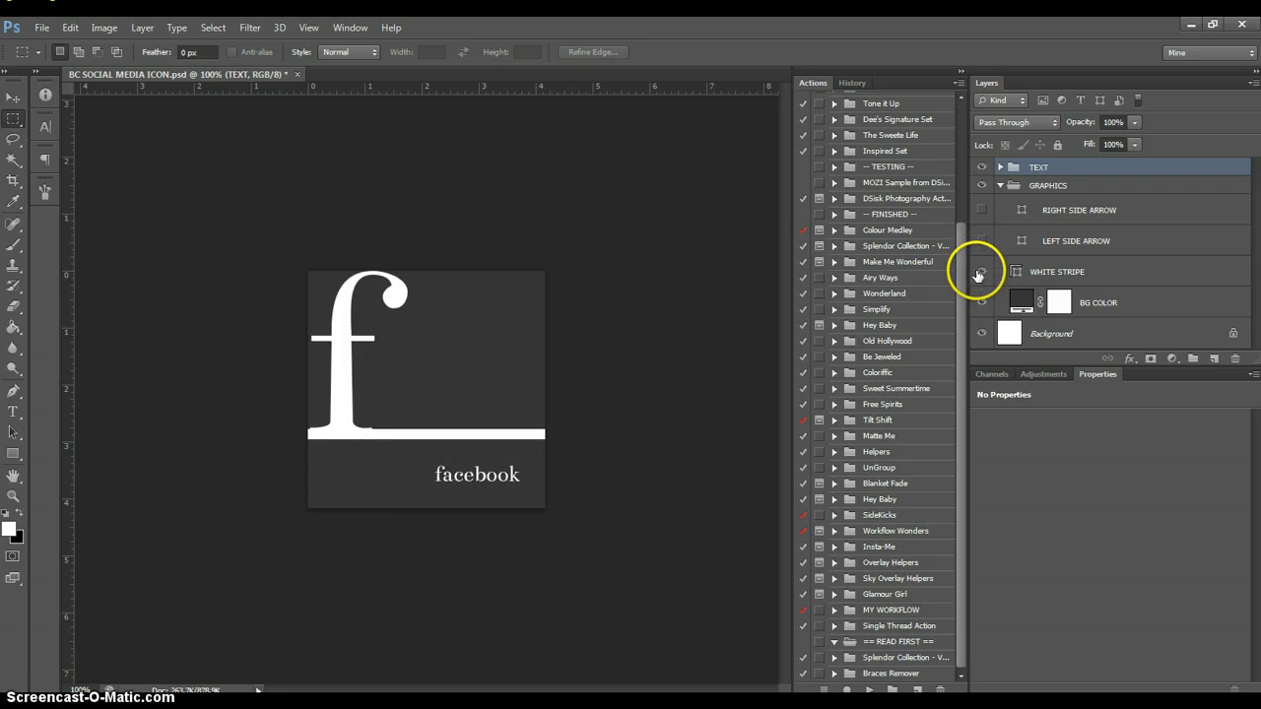
{"action": "left_click", "coordinate": [978, 273]}
{"action": "left_click", "coordinate": [980, 272]}
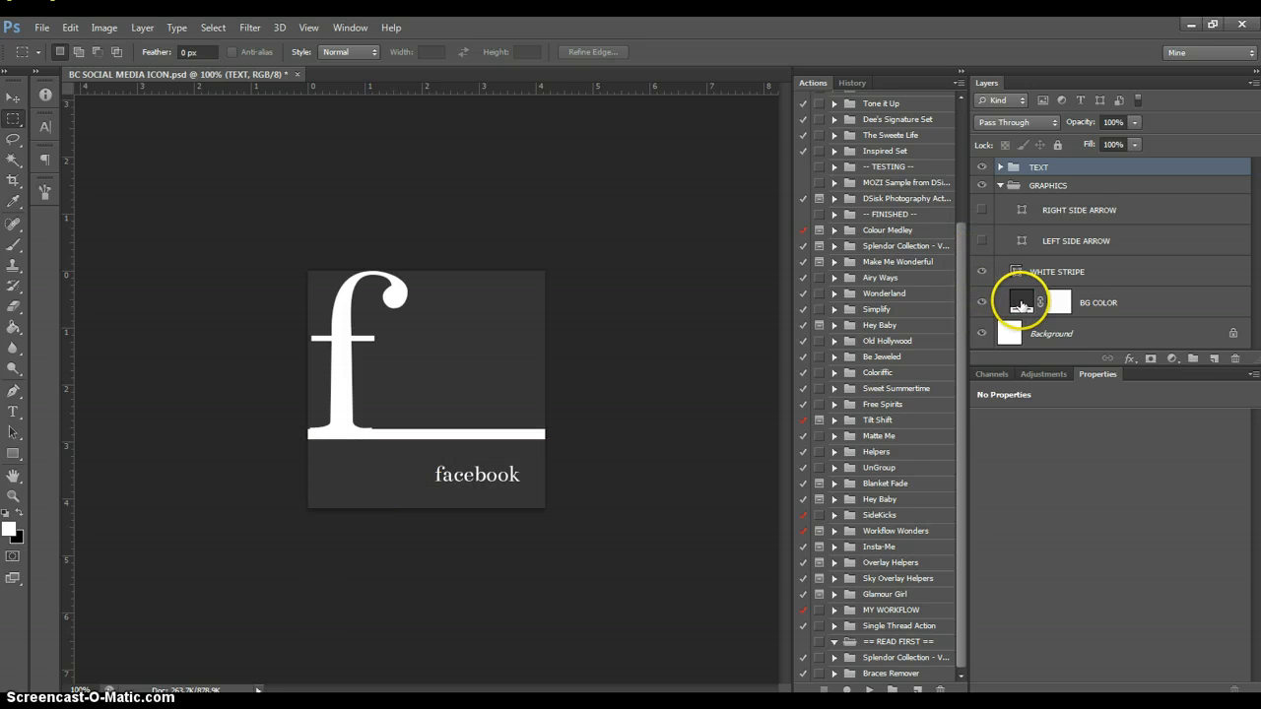
Set the BG COLOR fill layer to bright pink e6126c
{"action": "double_click", "coordinate": [1020, 298]}
{"action": "left_click", "coordinate": [812, 294]}
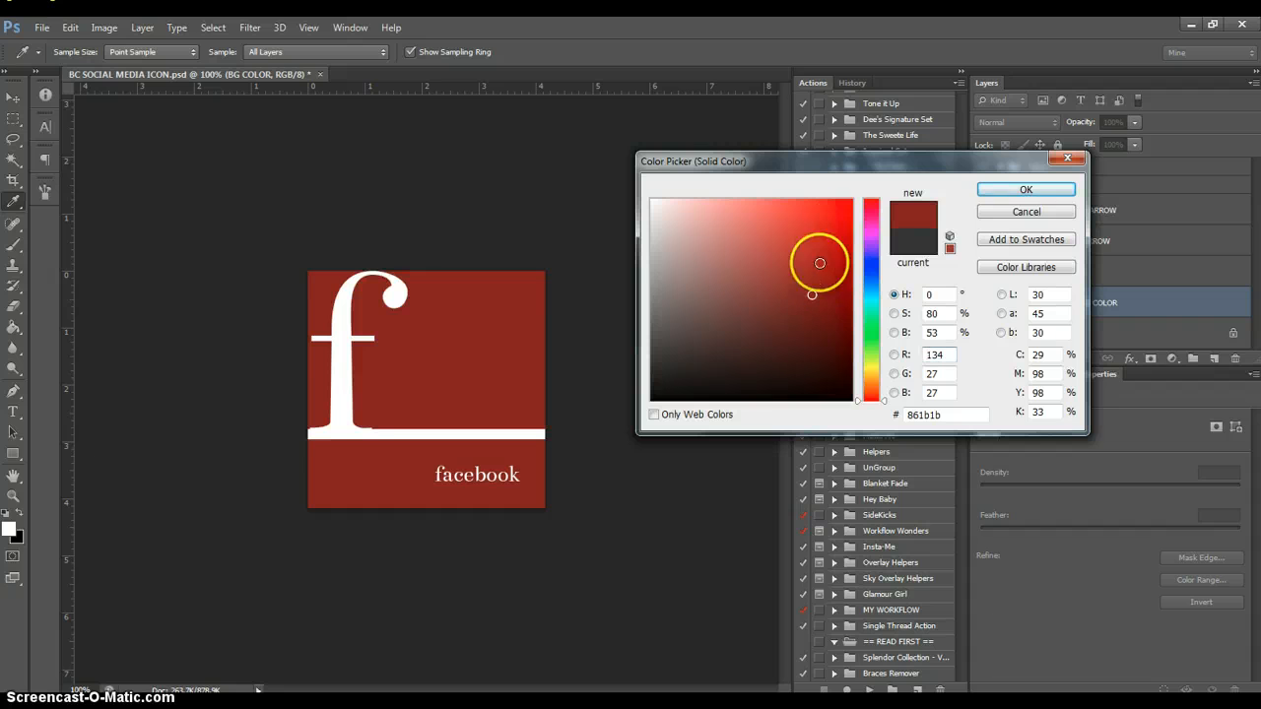
{"action": "left_click", "coordinate": [871, 213]}
{"action": "left_click", "coordinate": [837, 218]}
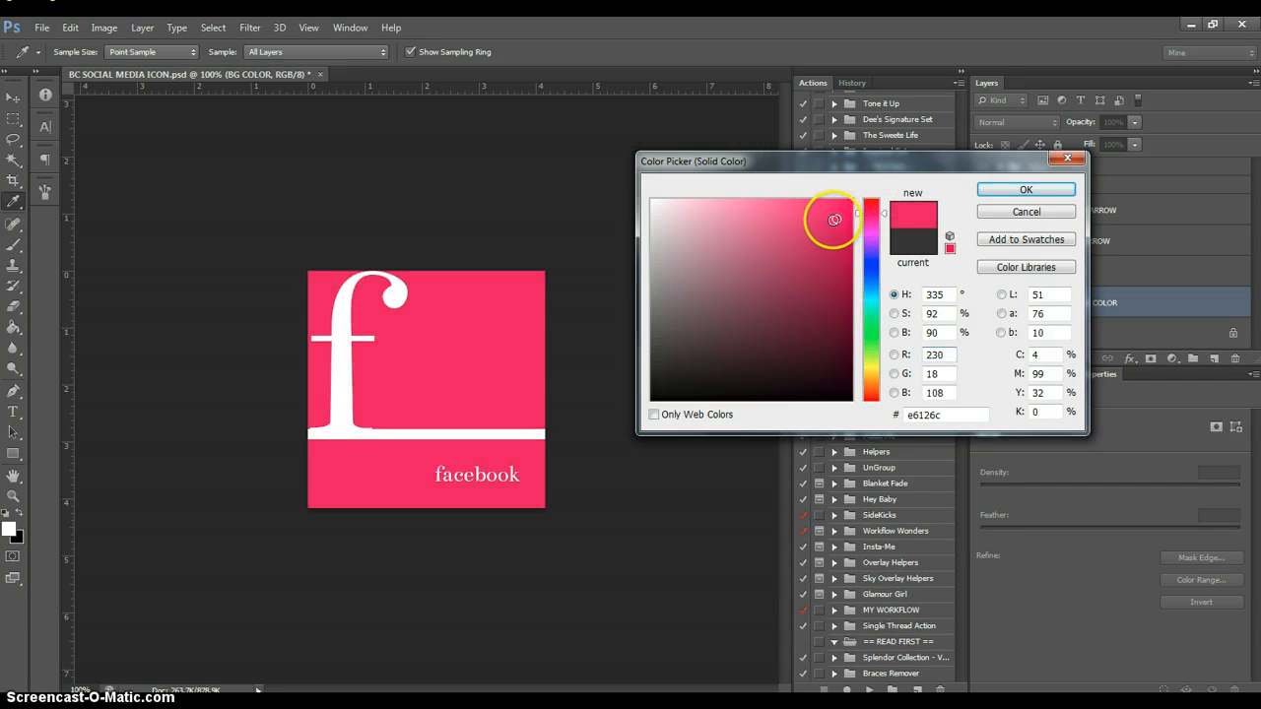
{"action": "left_click", "coordinate": [993, 189]}
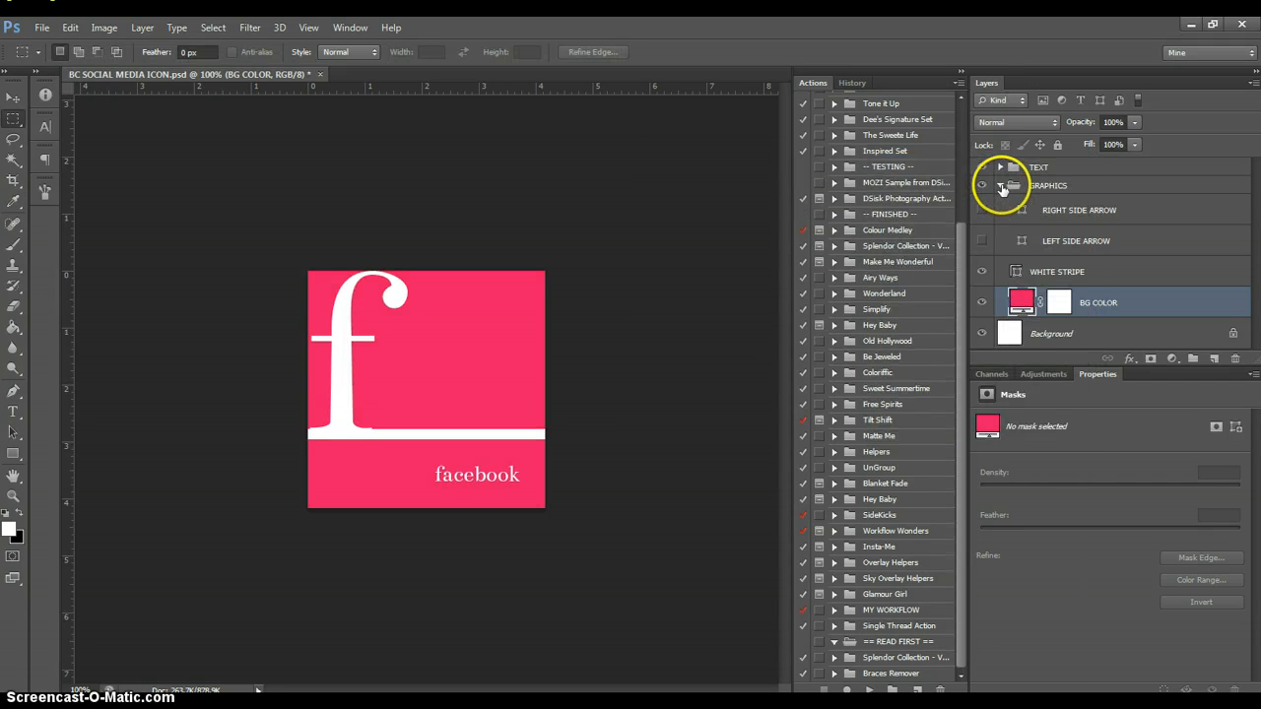
{"action": "left_click", "coordinate": [1001, 187]}
{"action": "left_click", "coordinate": [1000, 187]}
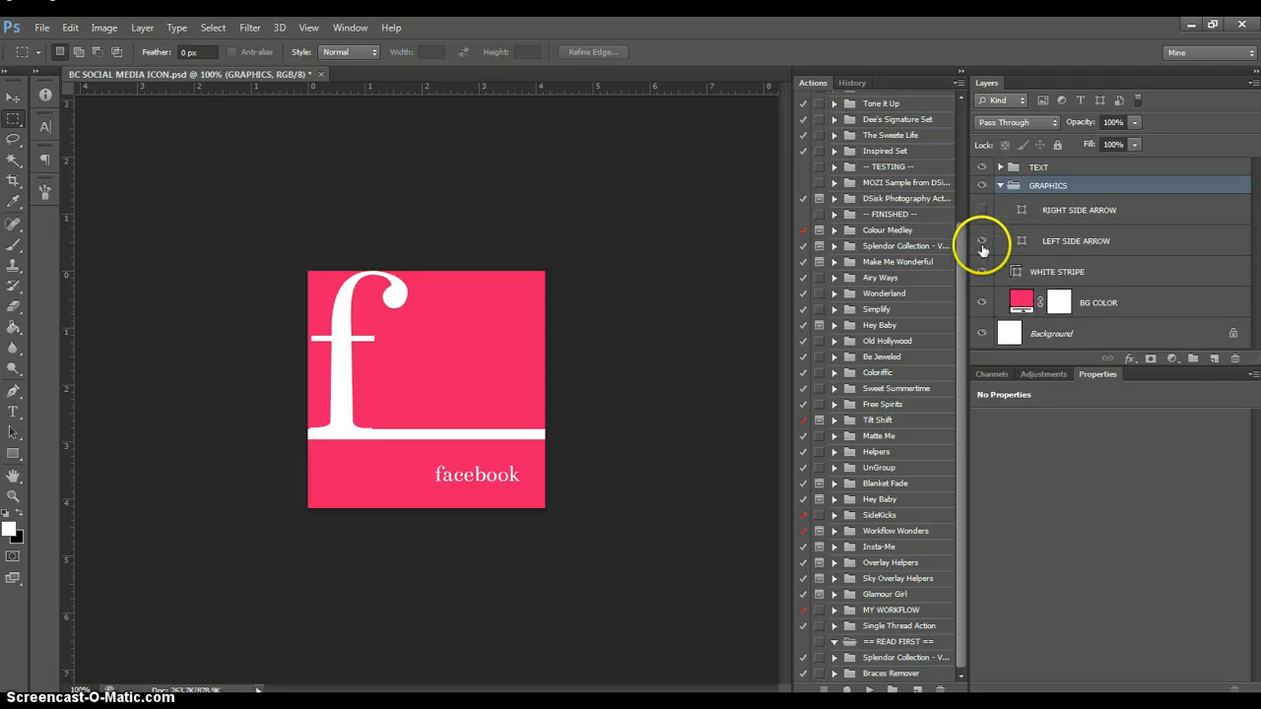
Show the LEFT SIDE ARROW layer and set the BG COLOR fill to white ffffff
{"action": "left_click", "coordinate": [982, 242]}
{"action": "left_click", "coordinate": [1024, 243]}
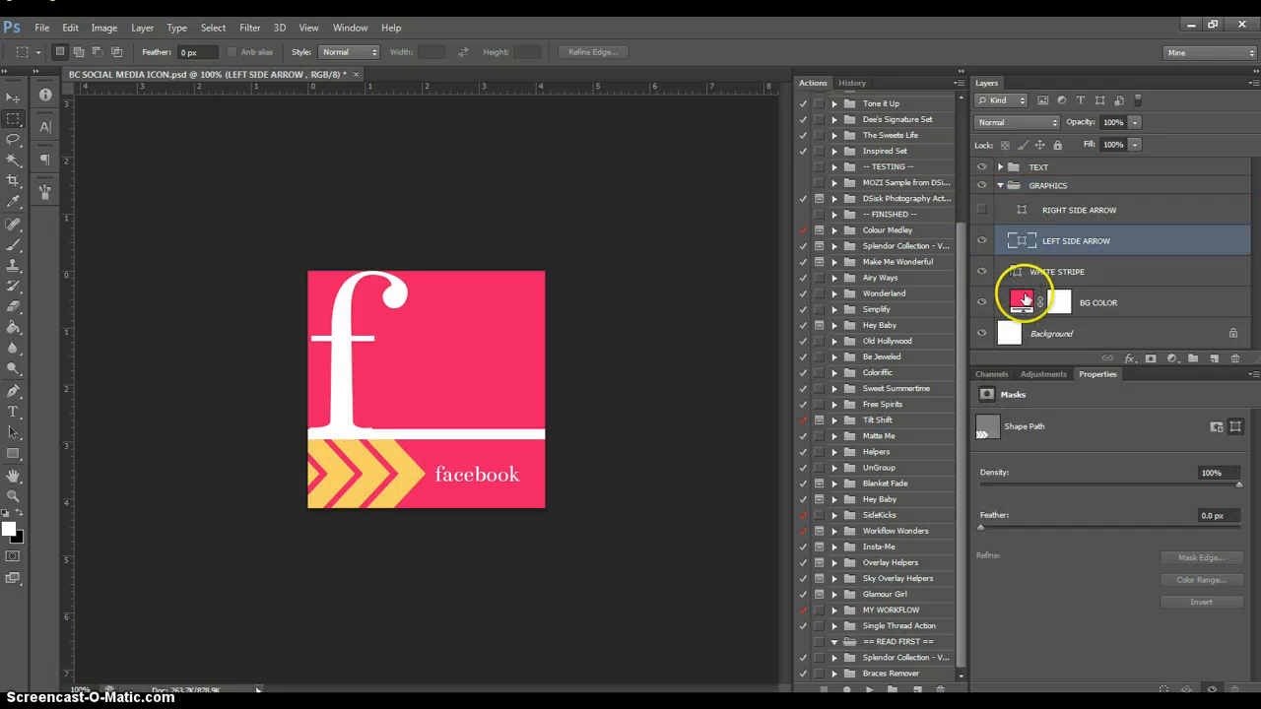
{"action": "double_click", "coordinate": [1022, 300]}
{"action": "left_click", "coordinate": [651, 199]}
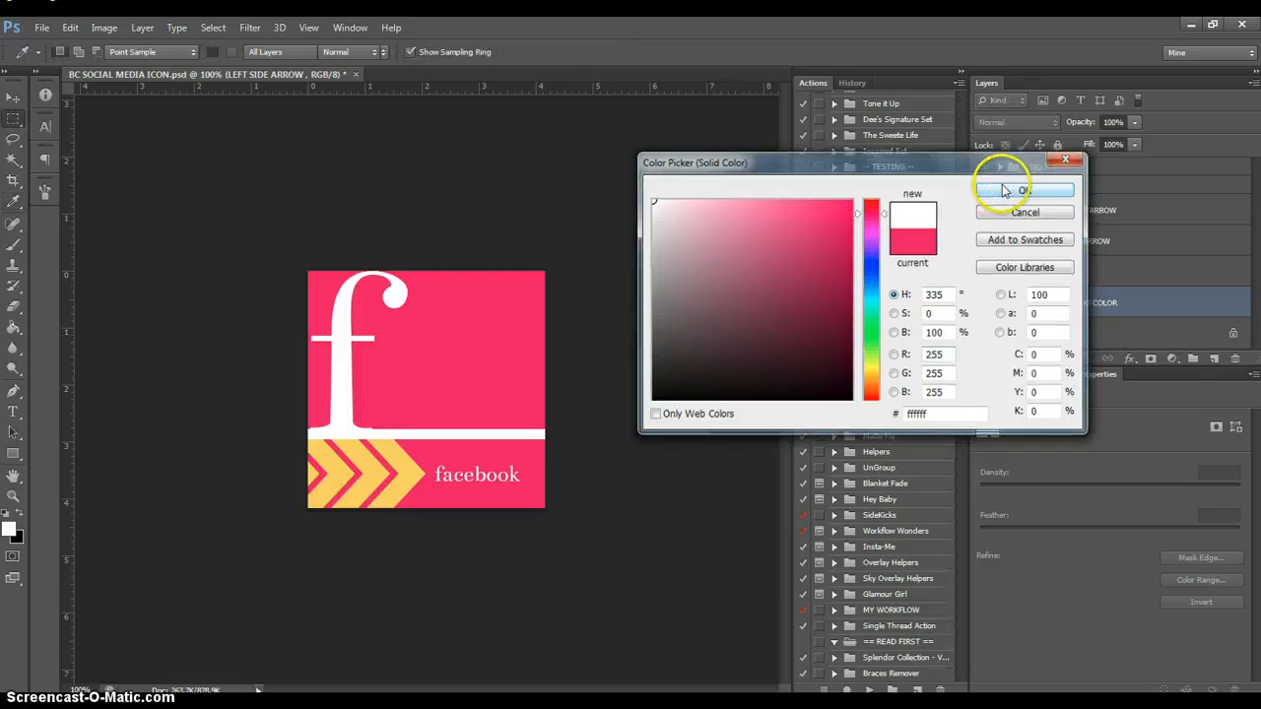
{"action": "left_click", "coordinate": [1025, 189]}
Set the WHITE STRIPE shape's fill to pinkish red e32158
{"action": "double_click", "coordinate": [1015, 272]}
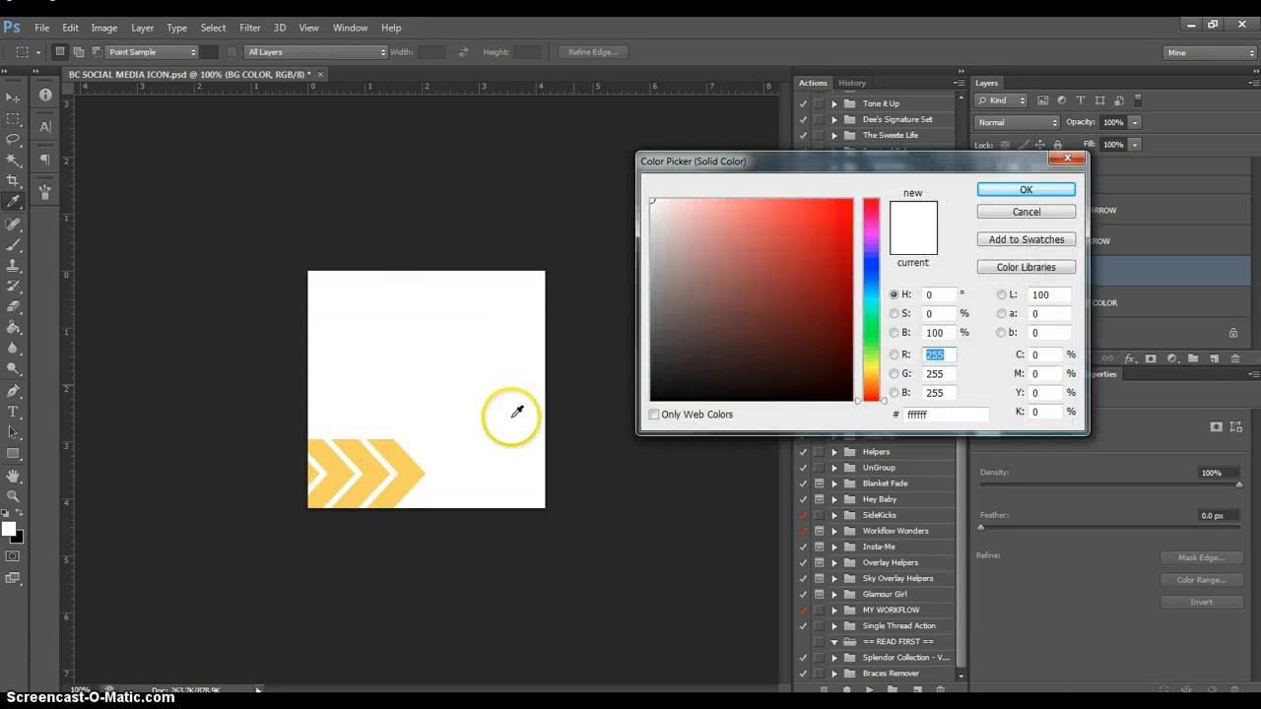
{"action": "left_click", "coordinate": [873, 211]}
{"action": "left_click", "coordinate": [838, 216]}
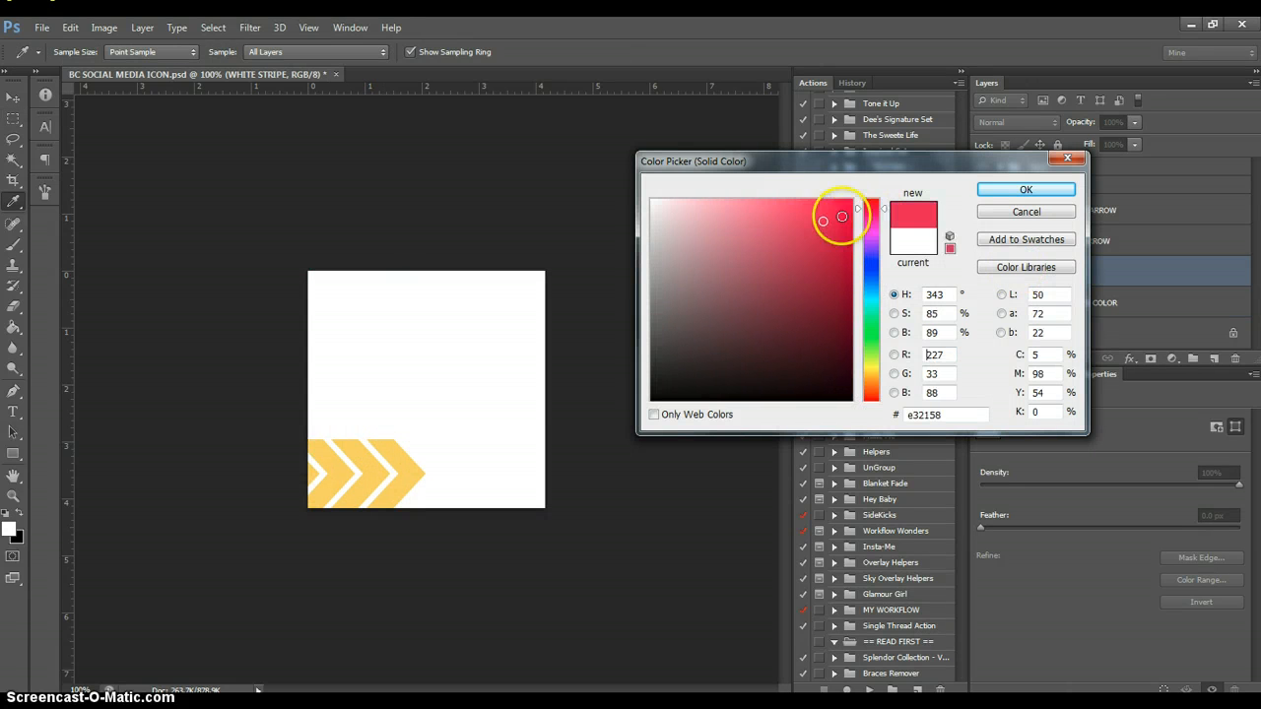
{"action": "left_click", "coordinate": [1015, 191]}
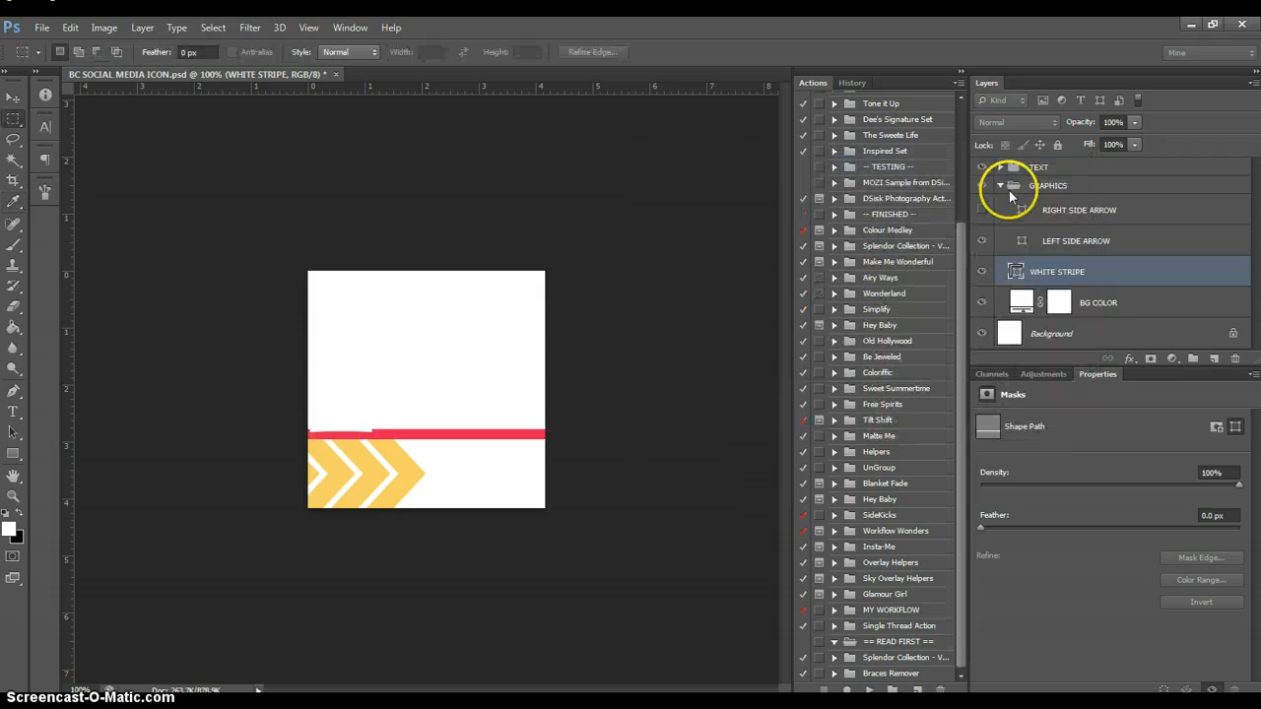
Recolour the LEFT SIDE ARROW and RIGHT SIDE ARROW shapes with the pinkish red e32158 sampled from the stripe
{"action": "left_click", "coordinate": [1020, 240]}
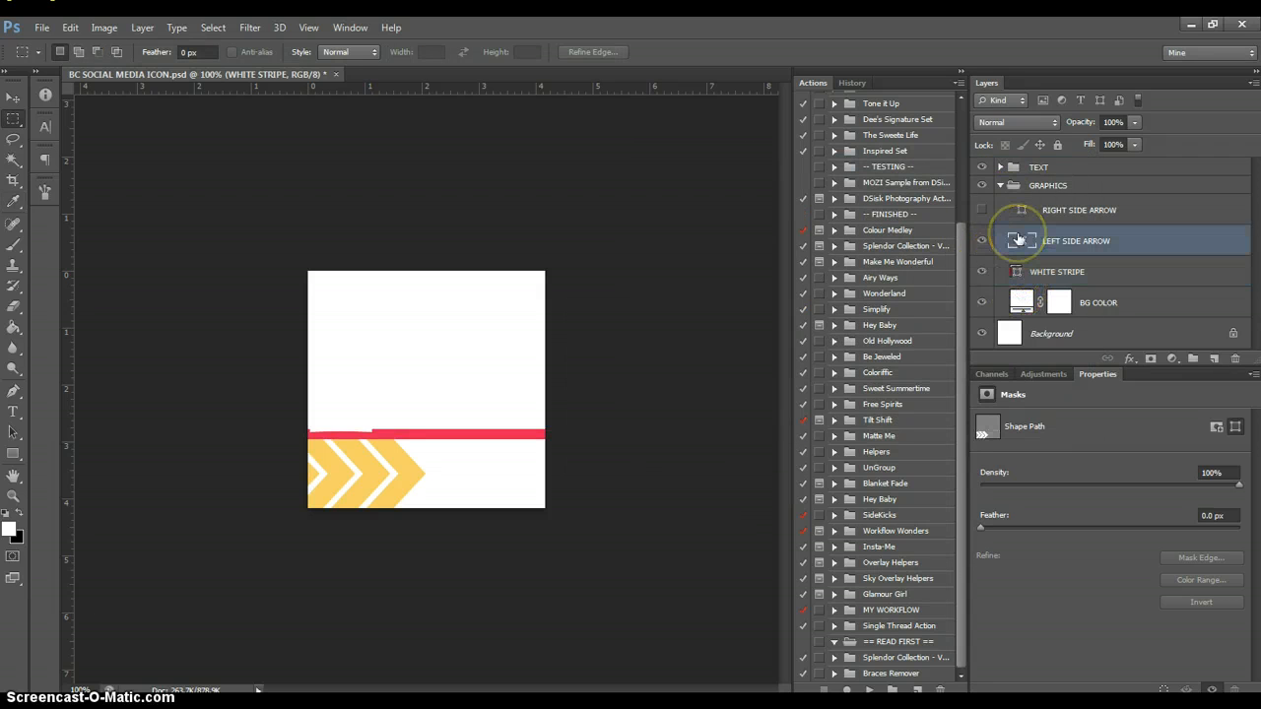
{"action": "double_click", "coordinate": [1025, 242]}
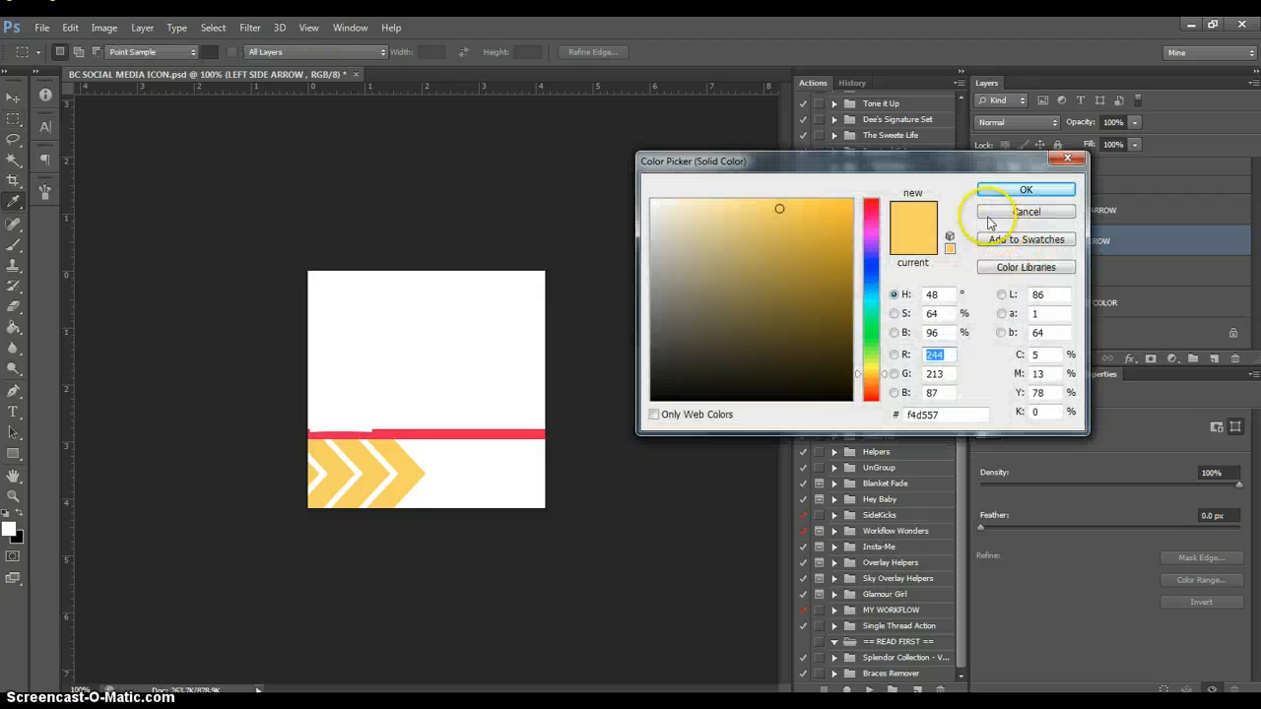
{"action": "left_click", "coordinate": [495, 432]}
{"action": "left_click", "coordinate": [1020, 189]}
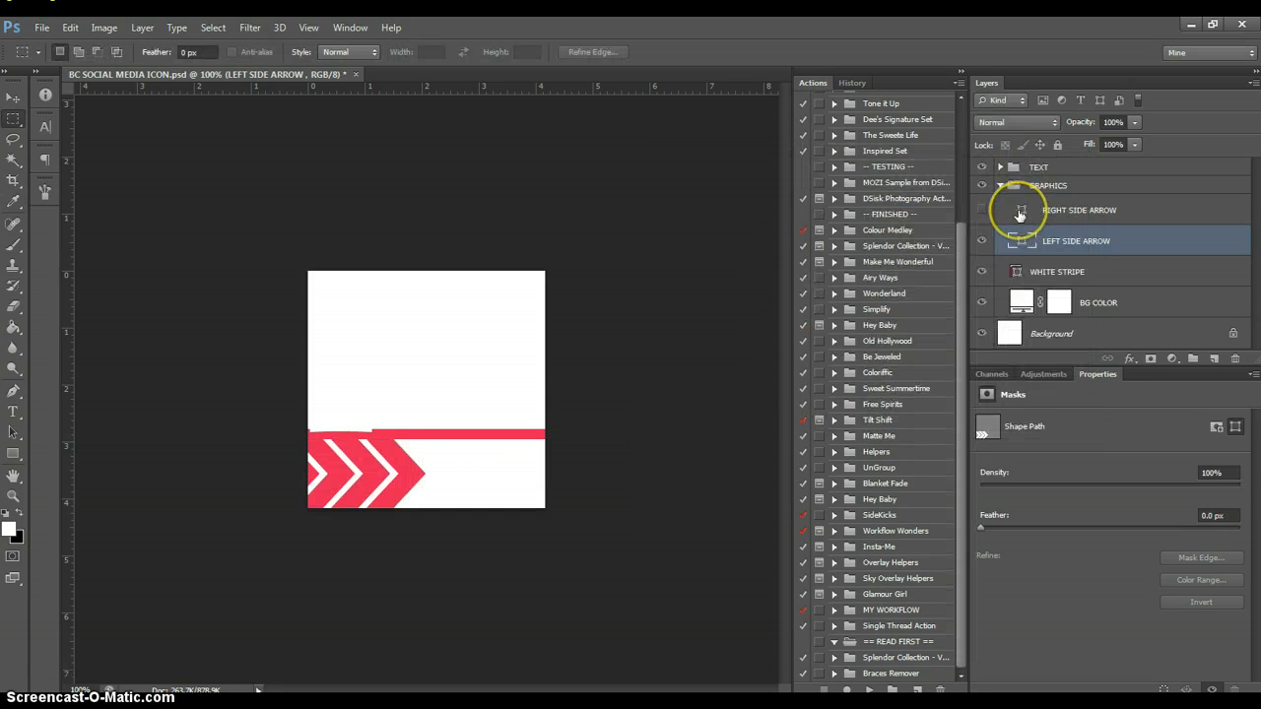
{"action": "double_click", "coordinate": [1021, 209]}
{"action": "left_click", "coordinate": [443, 428]}
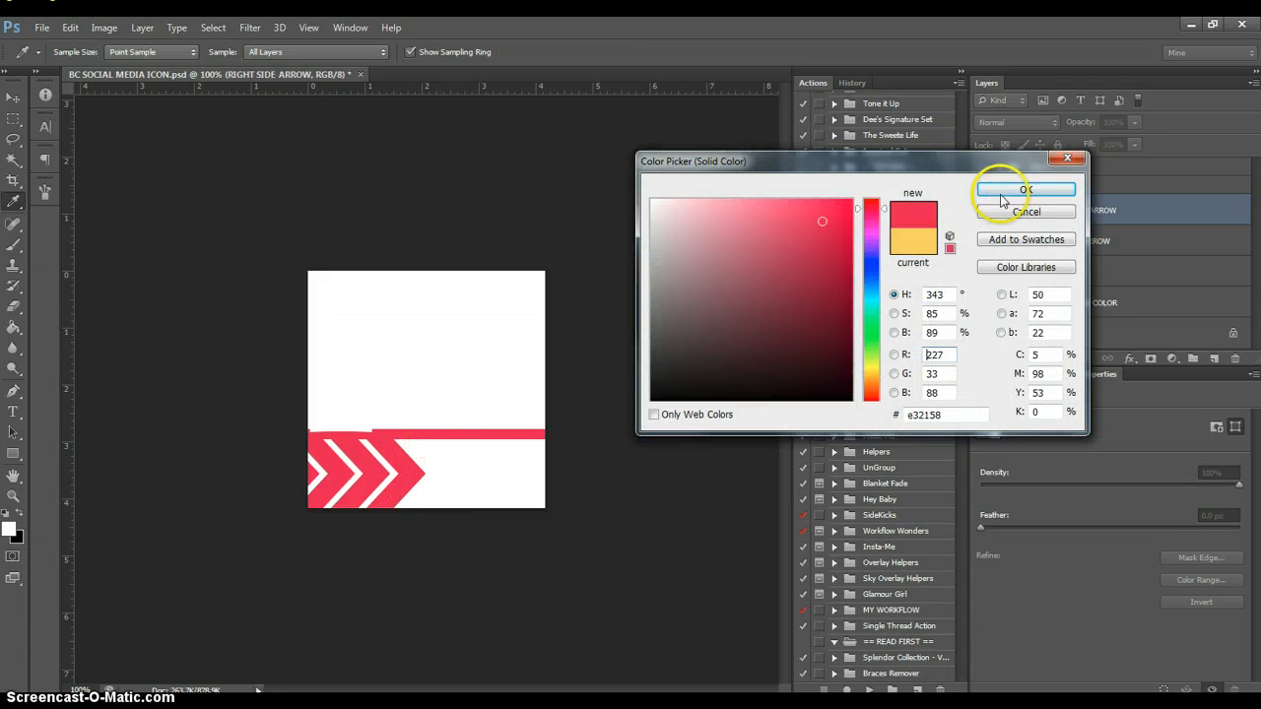
{"action": "left_click", "coordinate": [1007, 189]}
Collapse the GRAPHICS group, expand TEXT, and recolour the large f with the pinkish red e32158 sampled from the artwork
{"action": "left_click", "coordinate": [1002, 185]}
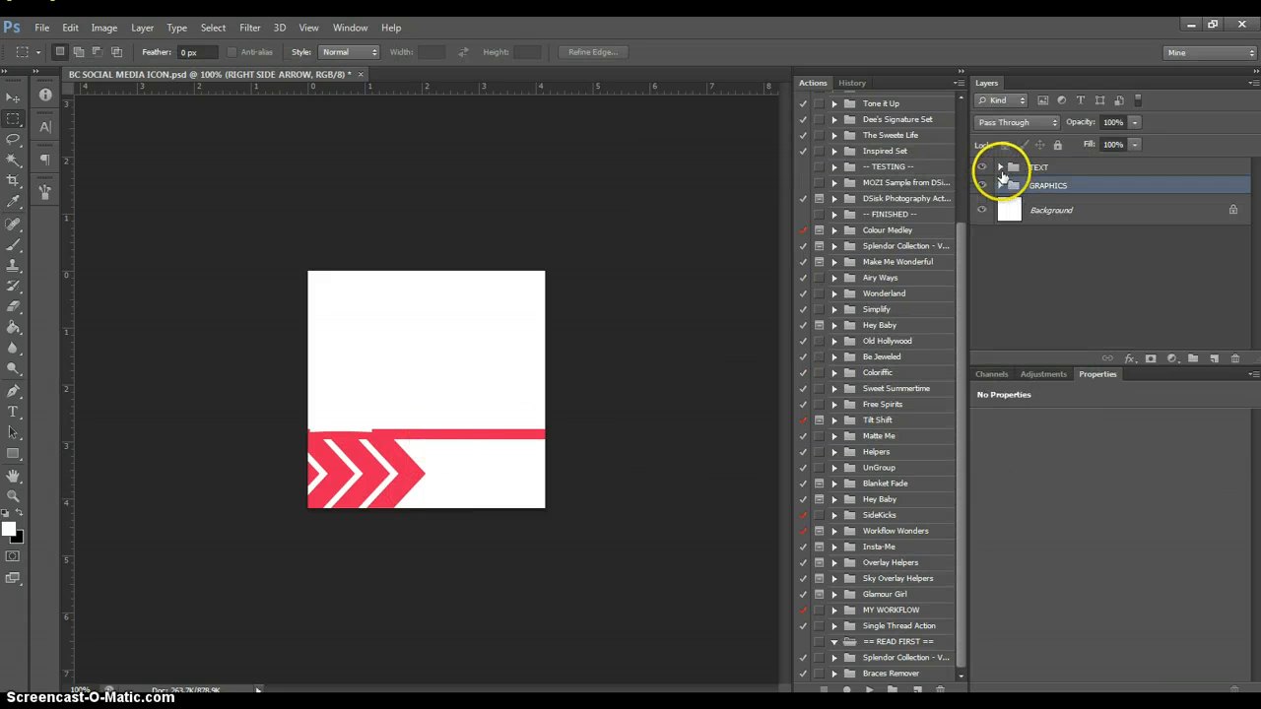
{"action": "left_click", "coordinate": [1000, 168]}
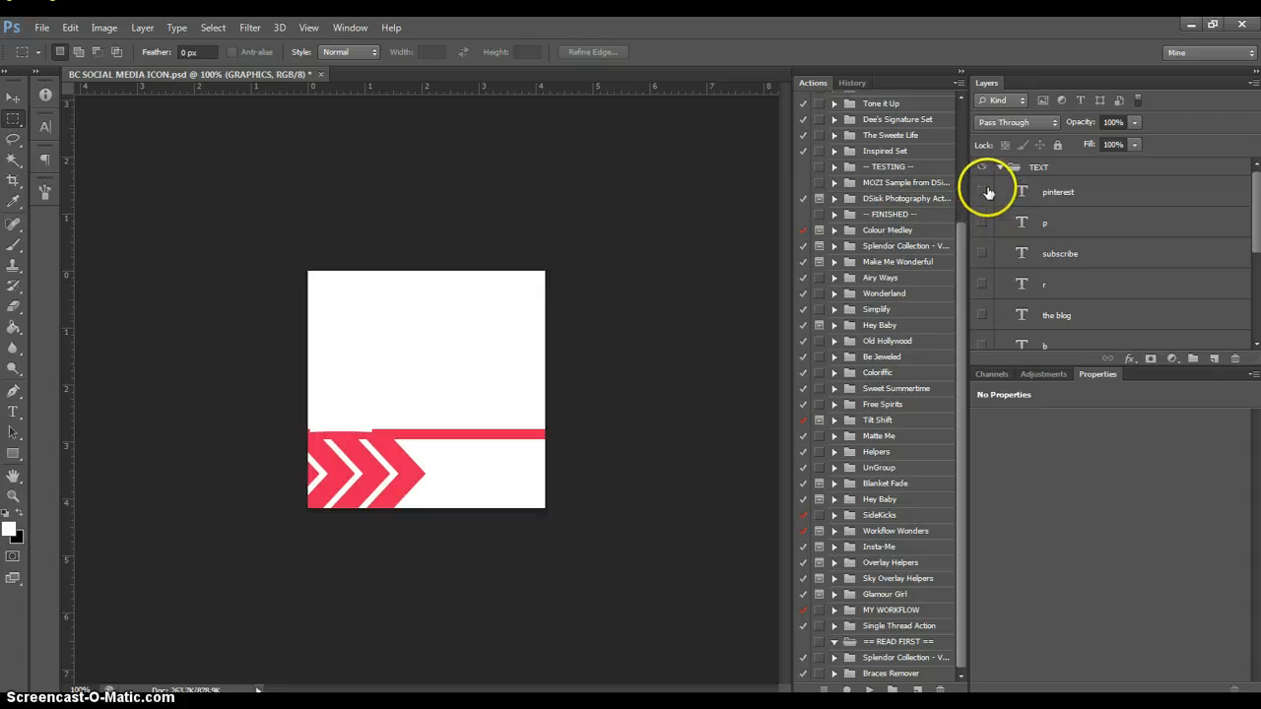
{"action": "scroll", "coordinate": [1005, 227], "scroll_direction": "down", "scroll_amount": 5}
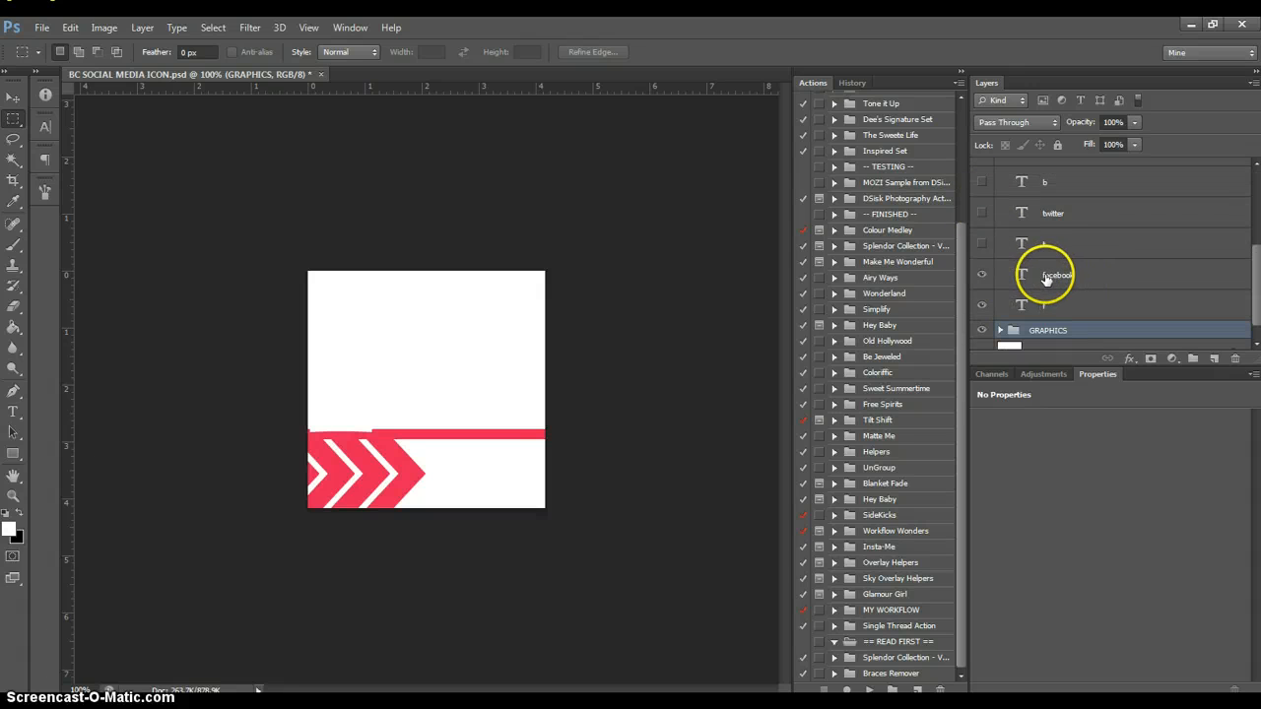
{"action": "left_click", "coordinate": [1046, 277]}
{"action": "double_click", "coordinate": [1025, 307]}
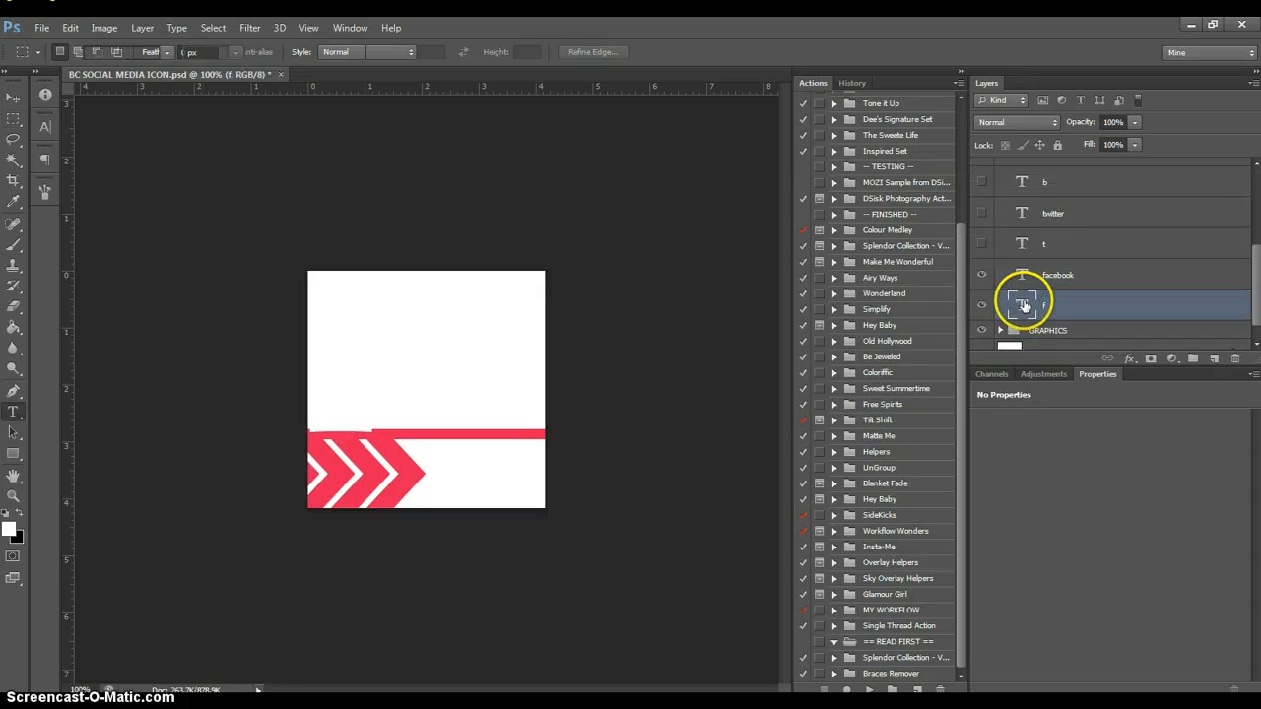
{"action": "left_click", "coordinate": [503, 53]}
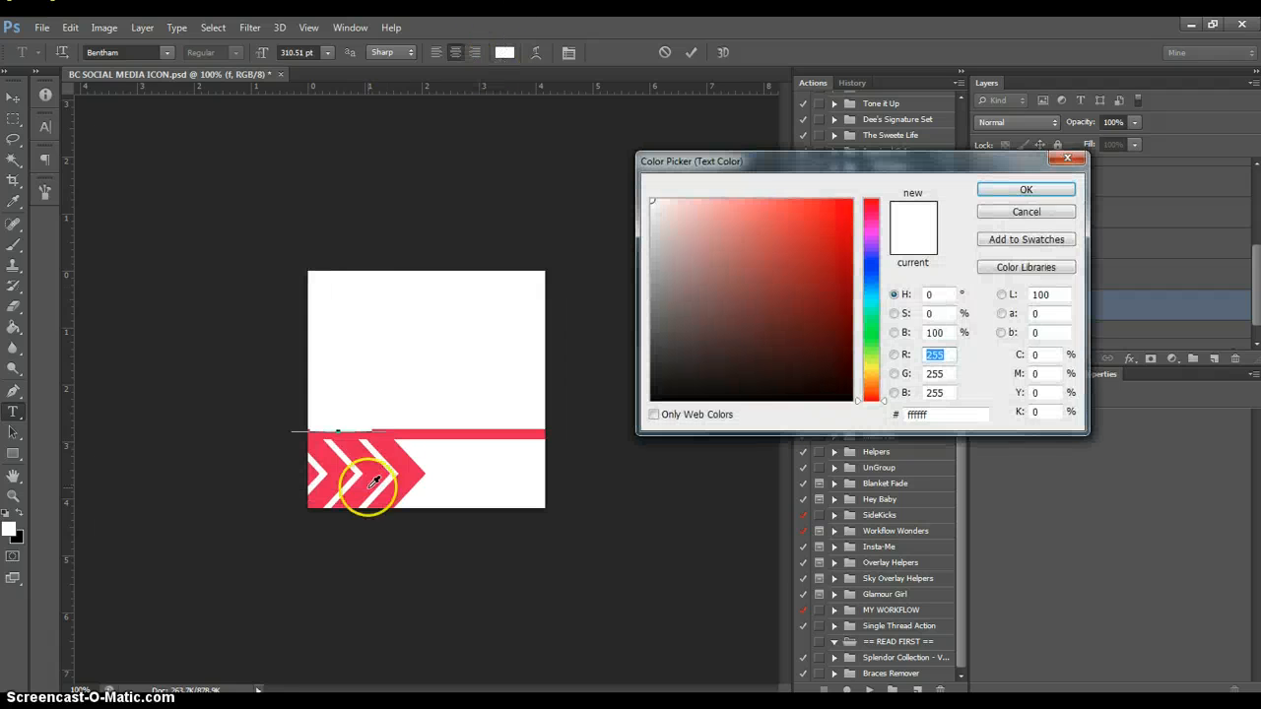
{"action": "left_click", "coordinate": [385, 443]}
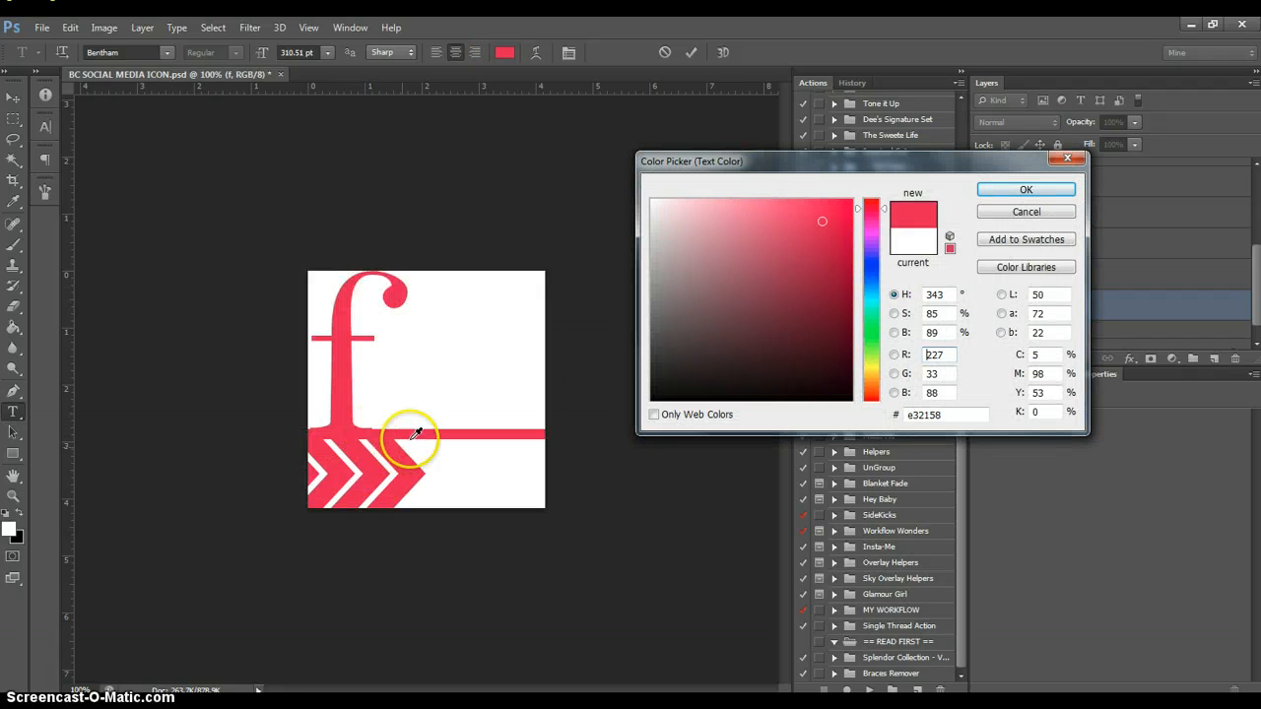
{"action": "left_click", "coordinate": [996, 193]}
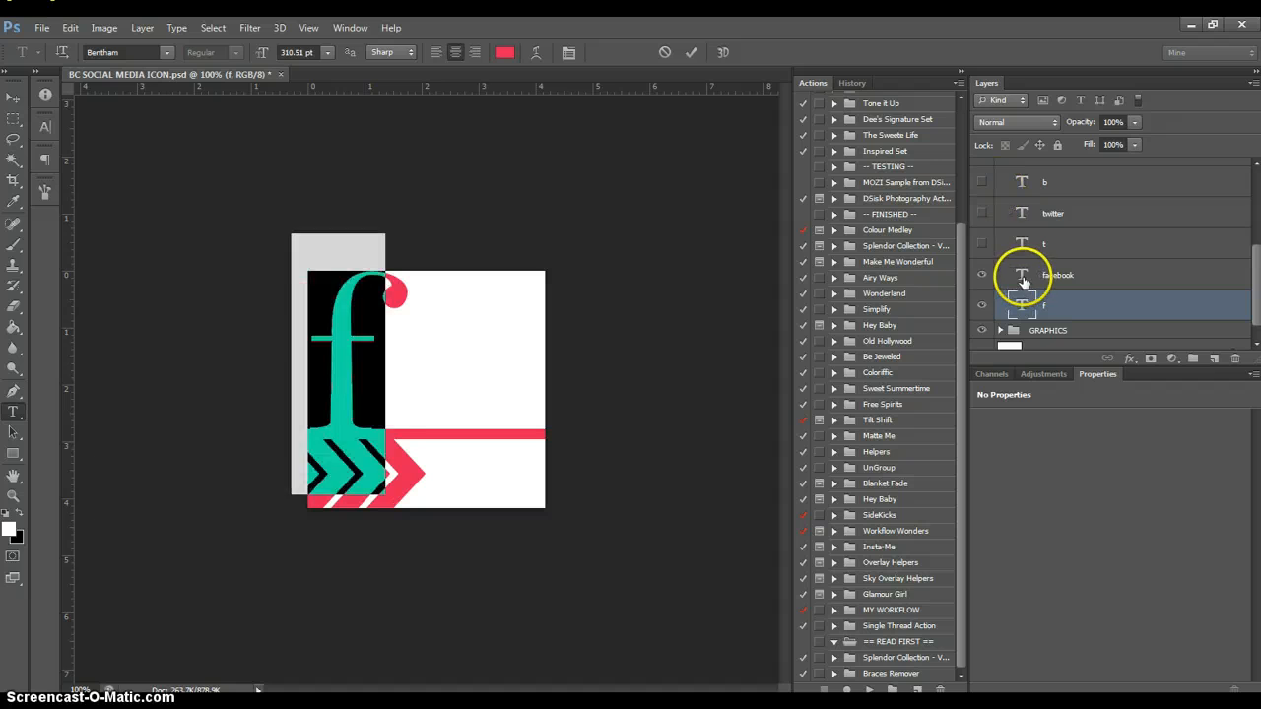
Recolour the facebook text layer with the same pinkish red sampled from the artwork
{"action": "left_click", "coordinate": [1019, 276]}
{"action": "key", "text": "m"}
{"action": "double_click", "coordinate": [1019, 276]}
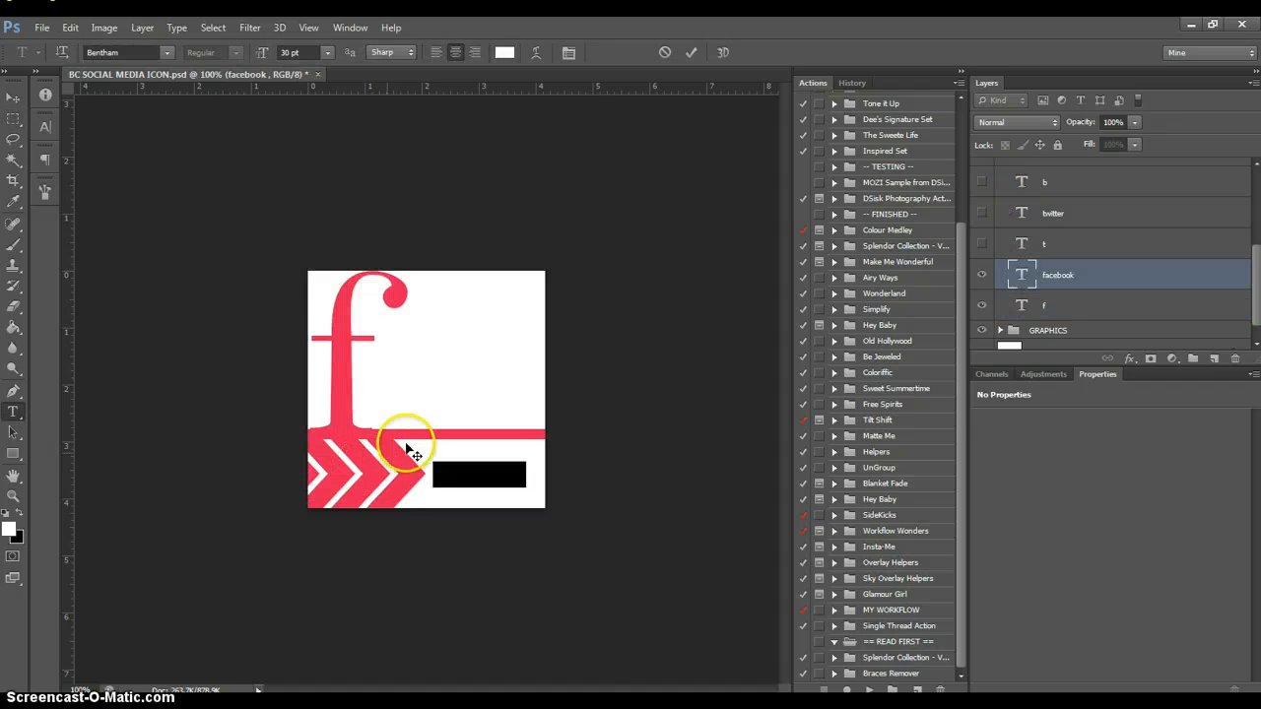
{"action": "left_click", "coordinate": [503, 53]}
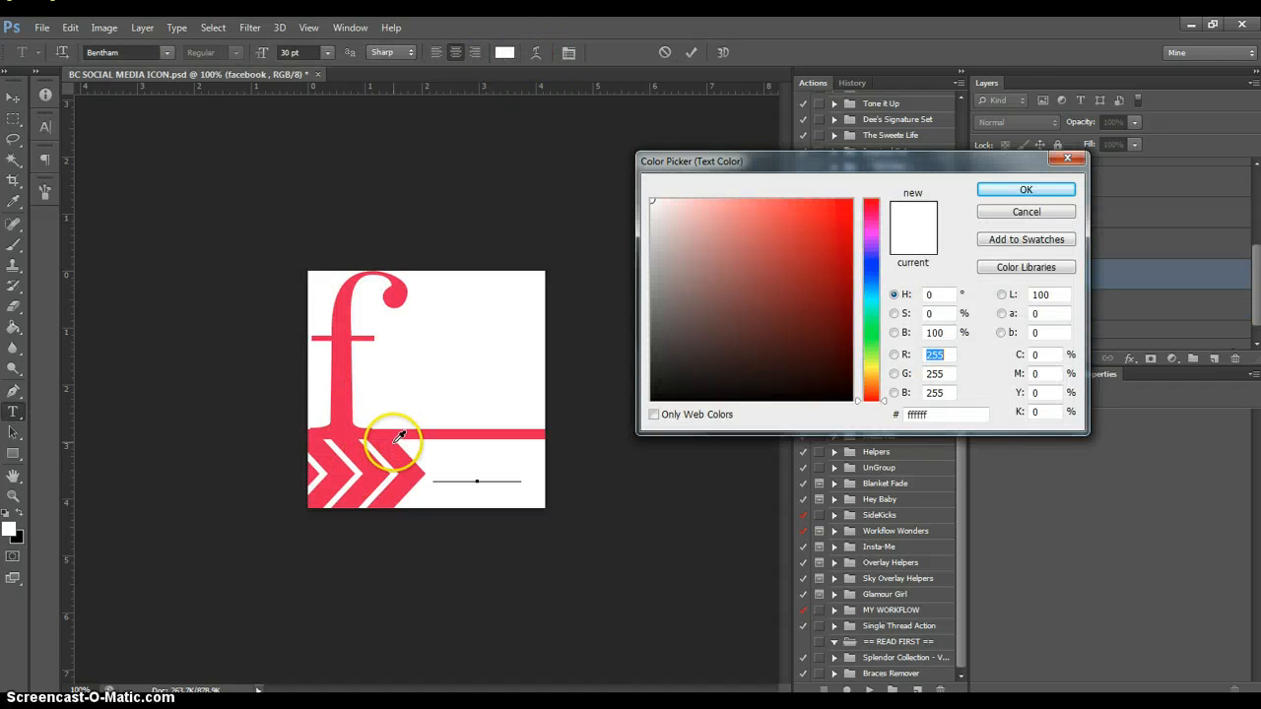
{"action": "left_click", "coordinate": [384, 443]}
{"action": "left_click", "coordinate": [1005, 191]}
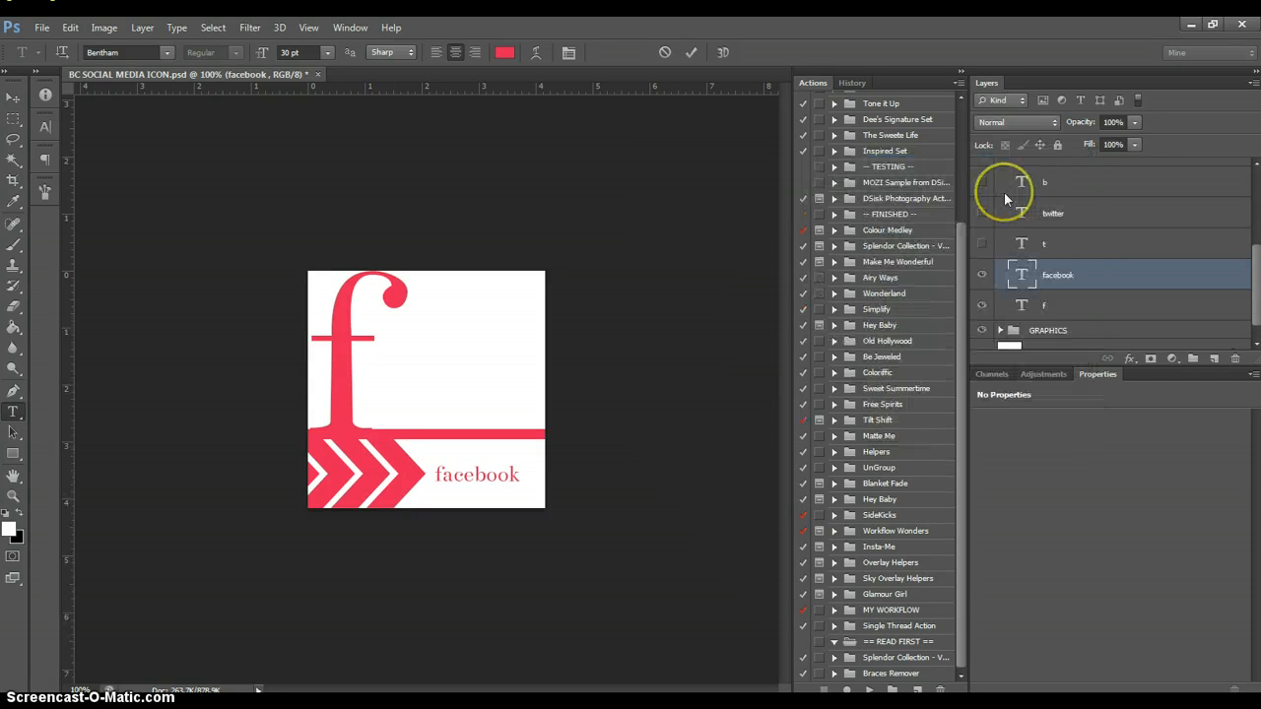
Hide the facebook and f text layers, show the twitter and t layers instead, and collapse the TEXT group
{"action": "left_click", "coordinate": [1040, 242]}
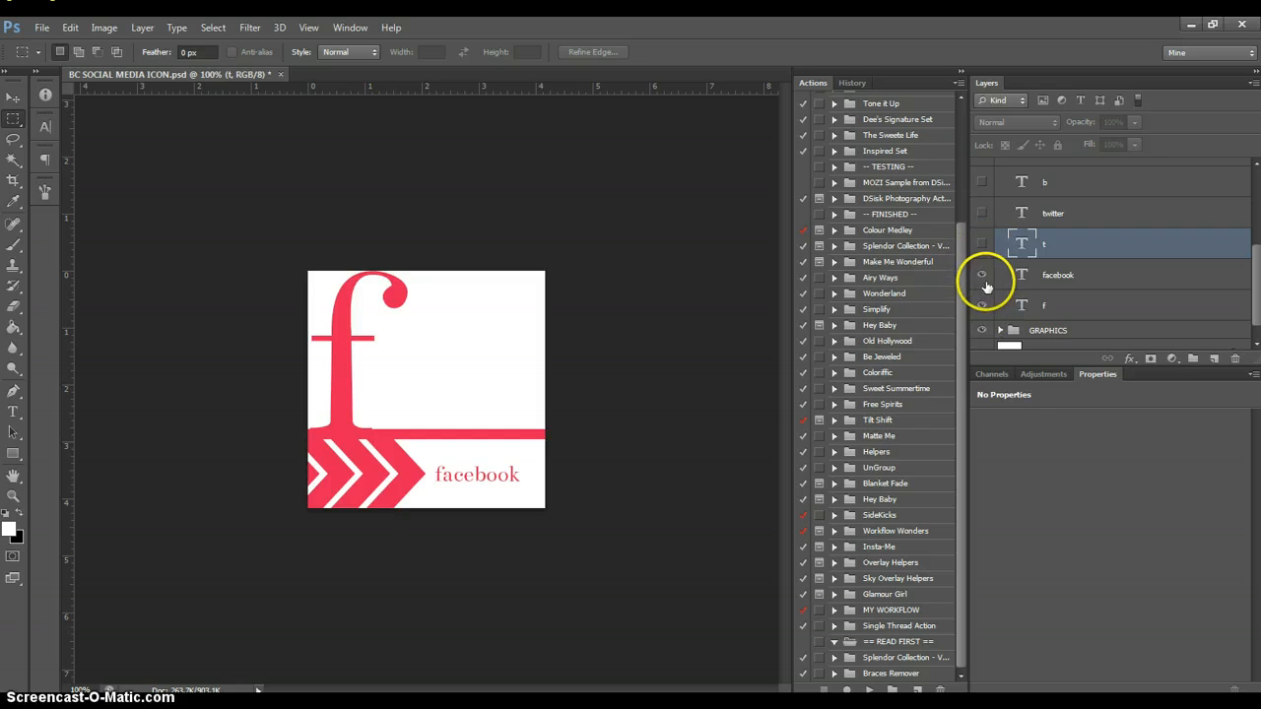
{"action": "left_click_drag", "start_coordinate": [982, 306], "coordinate": [990, 239]}
{"action": "left_click", "coordinate": [983, 215]}
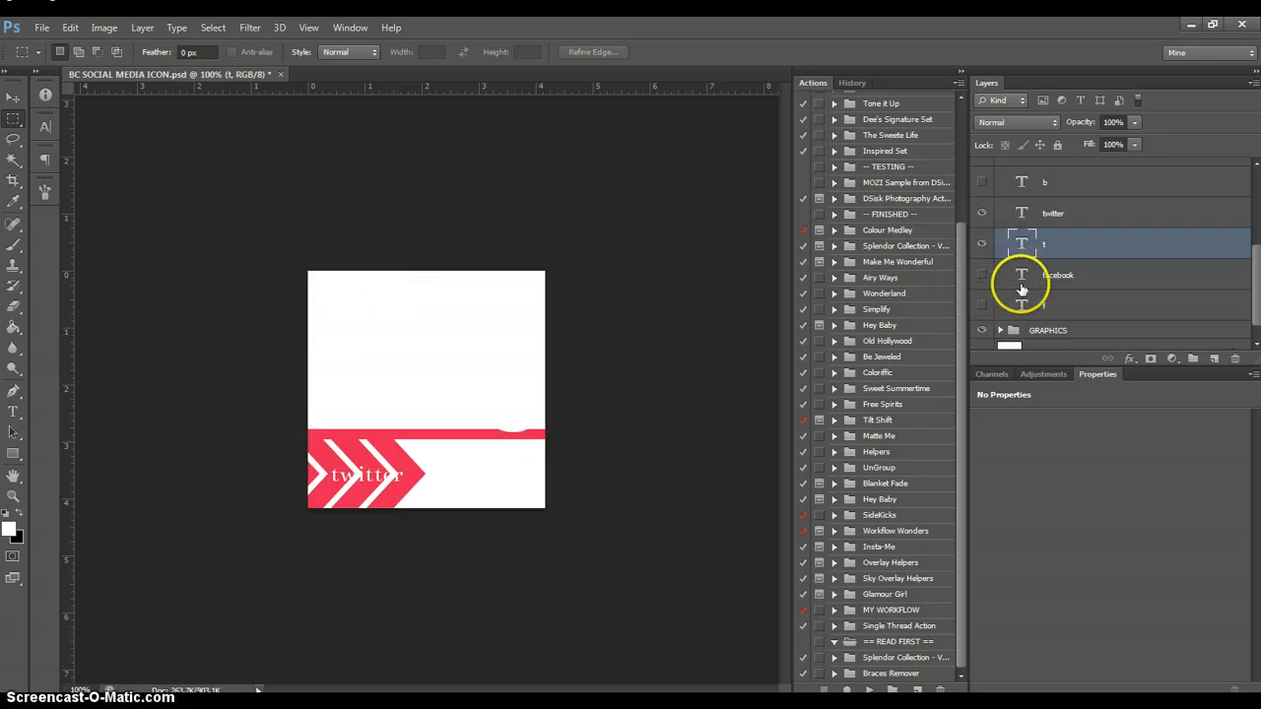
{"action": "scroll", "coordinate": [1032, 300], "scroll_direction": "up", "scroll_amount": 3}
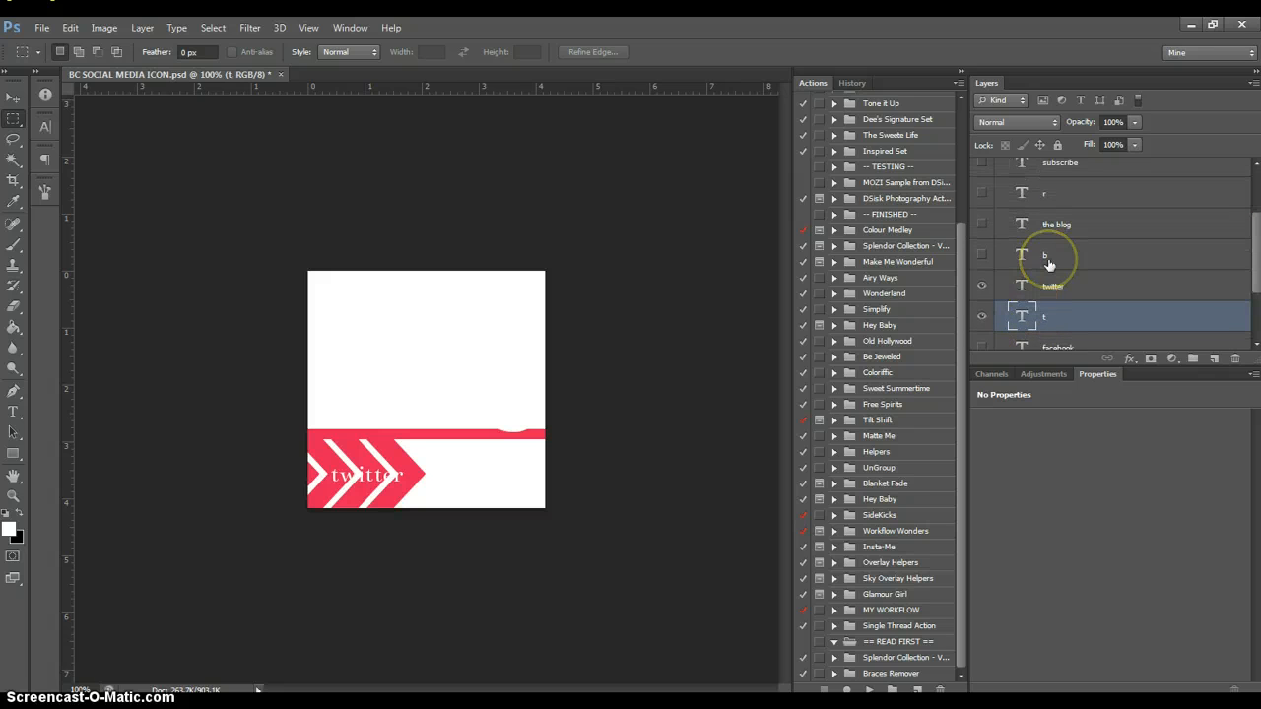
{"action": "left_click", "coordinate": [1049, 258]}
{"action": "left_click", "coordinate": [1000, 167]}
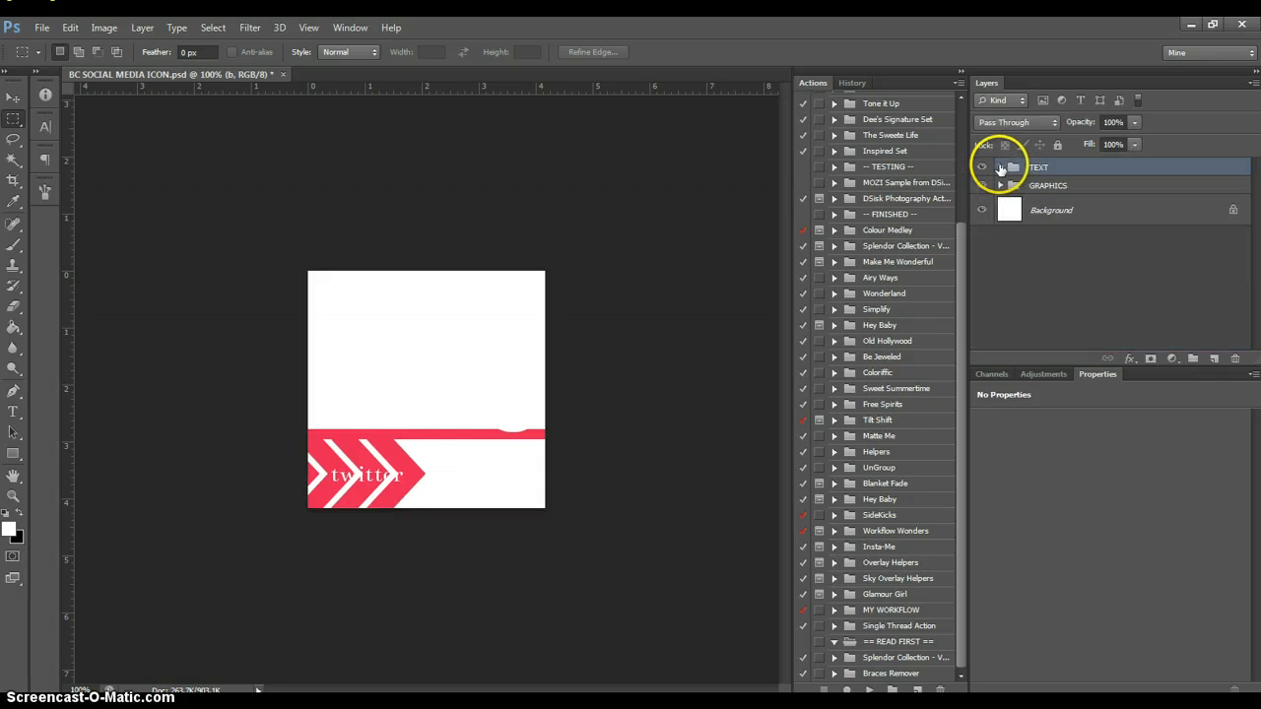
In the GRAPHICS group, replace the visible left arrow with RIGHT SIDE ARROW and set the BG COLOR fill to dark grey
{"action": "left_click", "coordinate": [999, 185]}
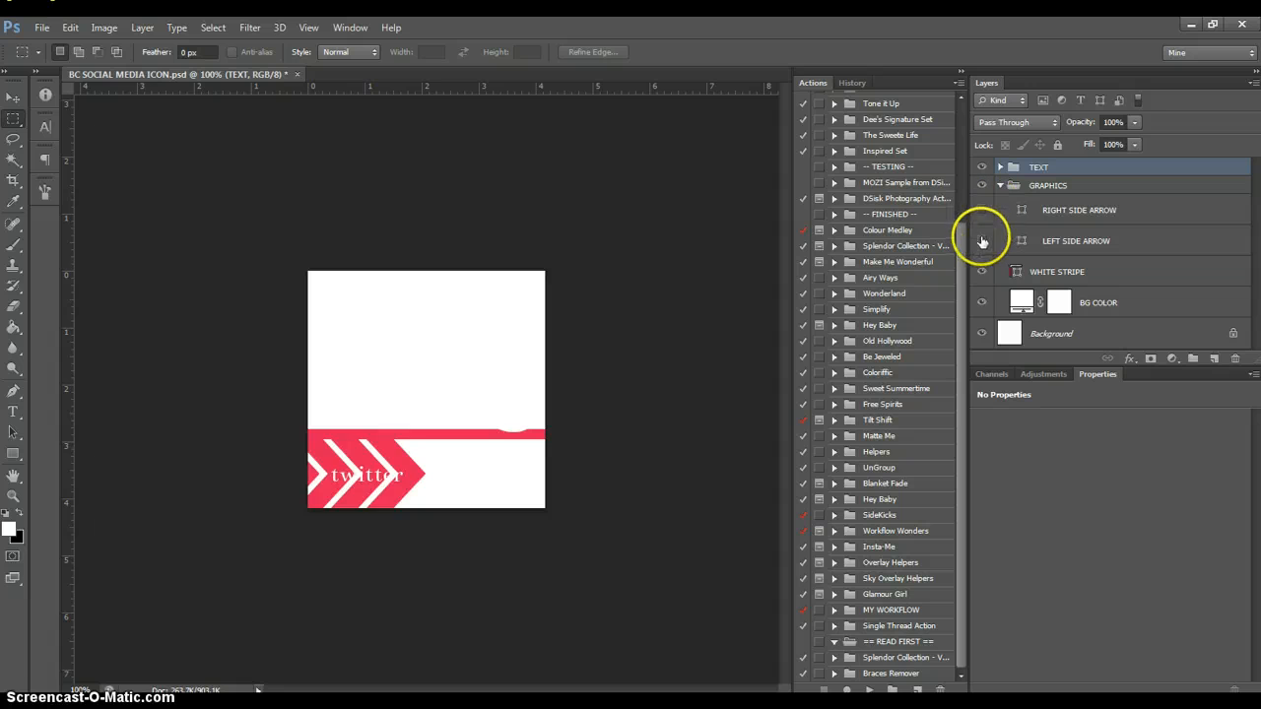
{"action": "left_click", "coordinate": [982, 241]}
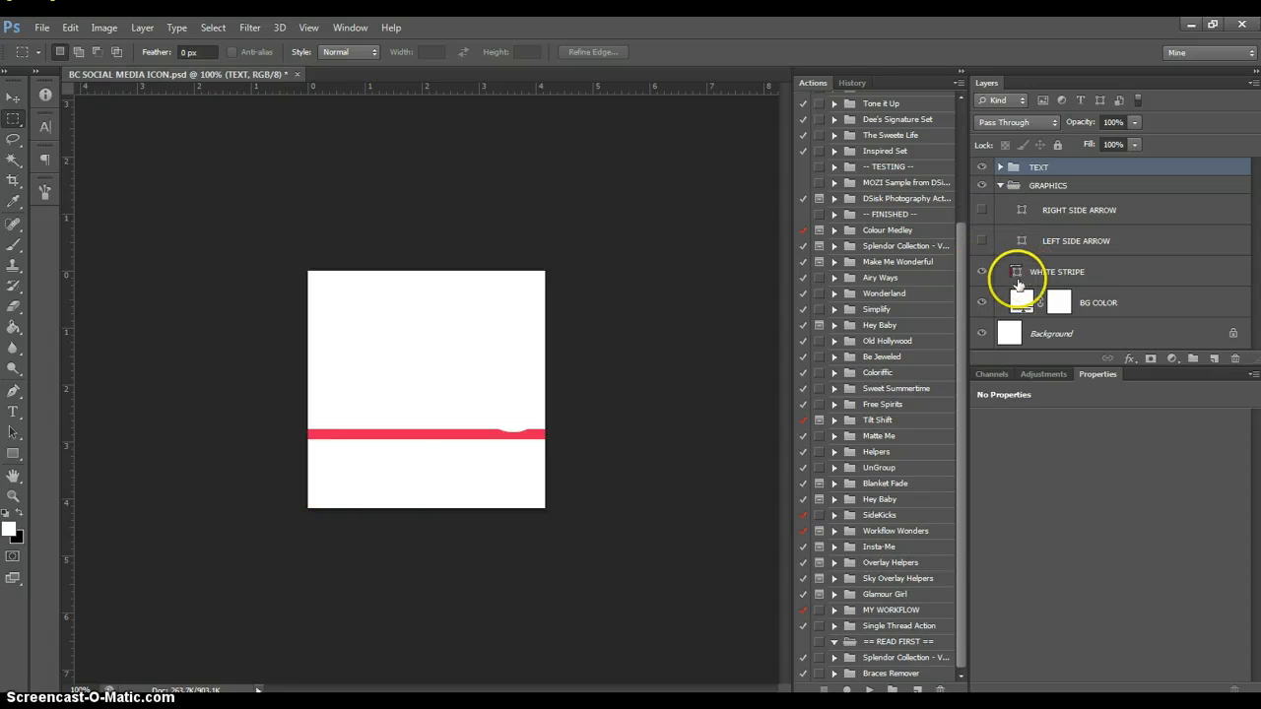
{"action": "double_click", "coordinate": [1025, 298]}
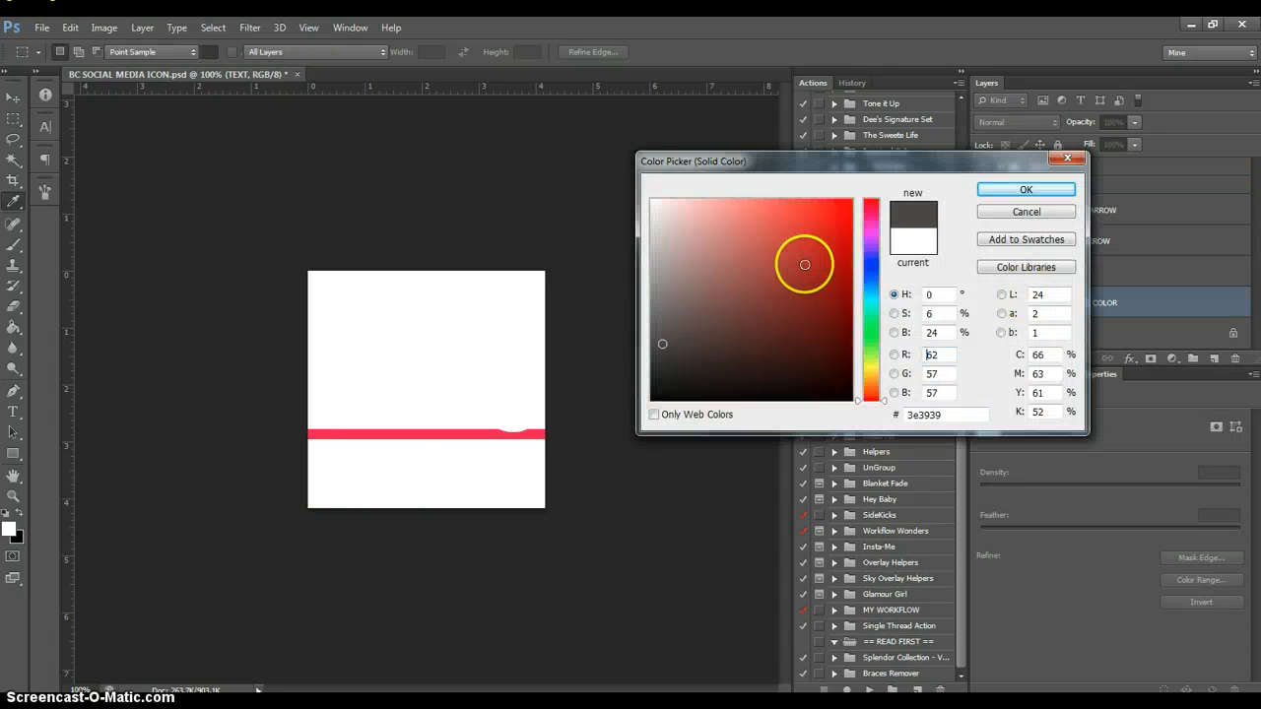
{"action": "left_click", "coordinate": [611, 359]}
{"action": "left_click", "coordinate": [1026, 189]}
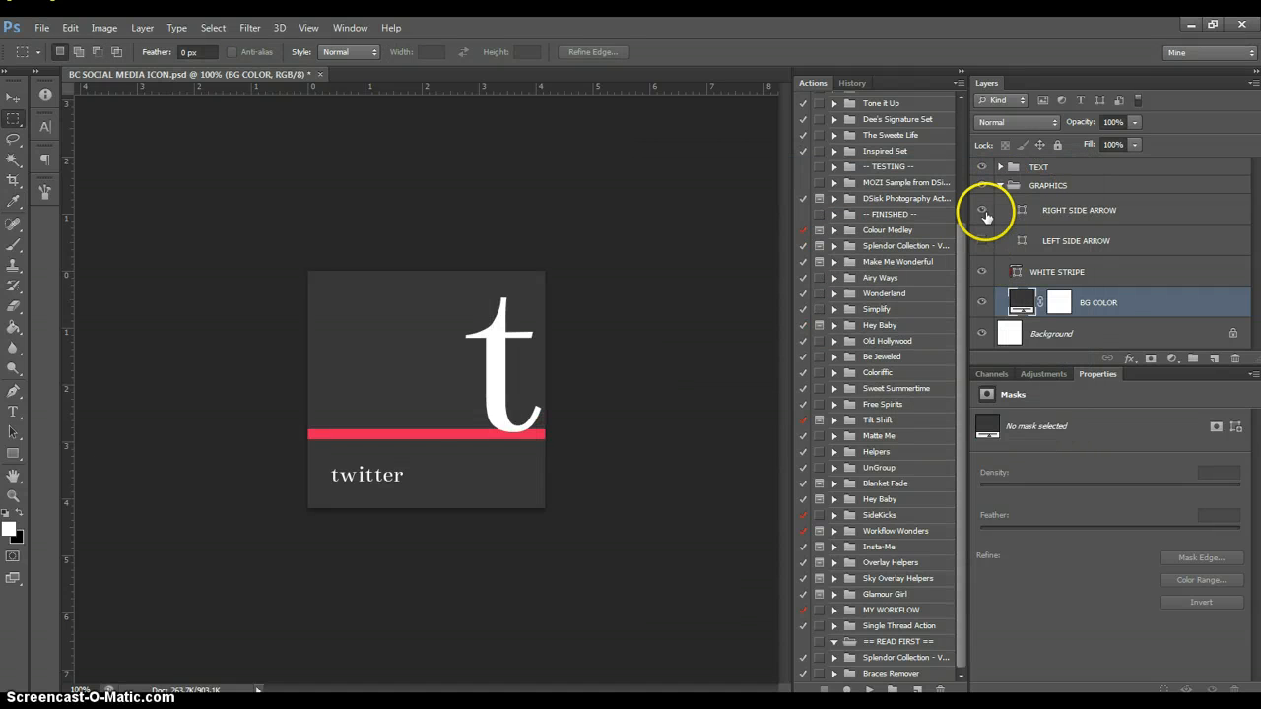
{"action": "left_click", "coordinate": [983, 211]}
{"action": "left_click", "coordinate": [1000, 168]}
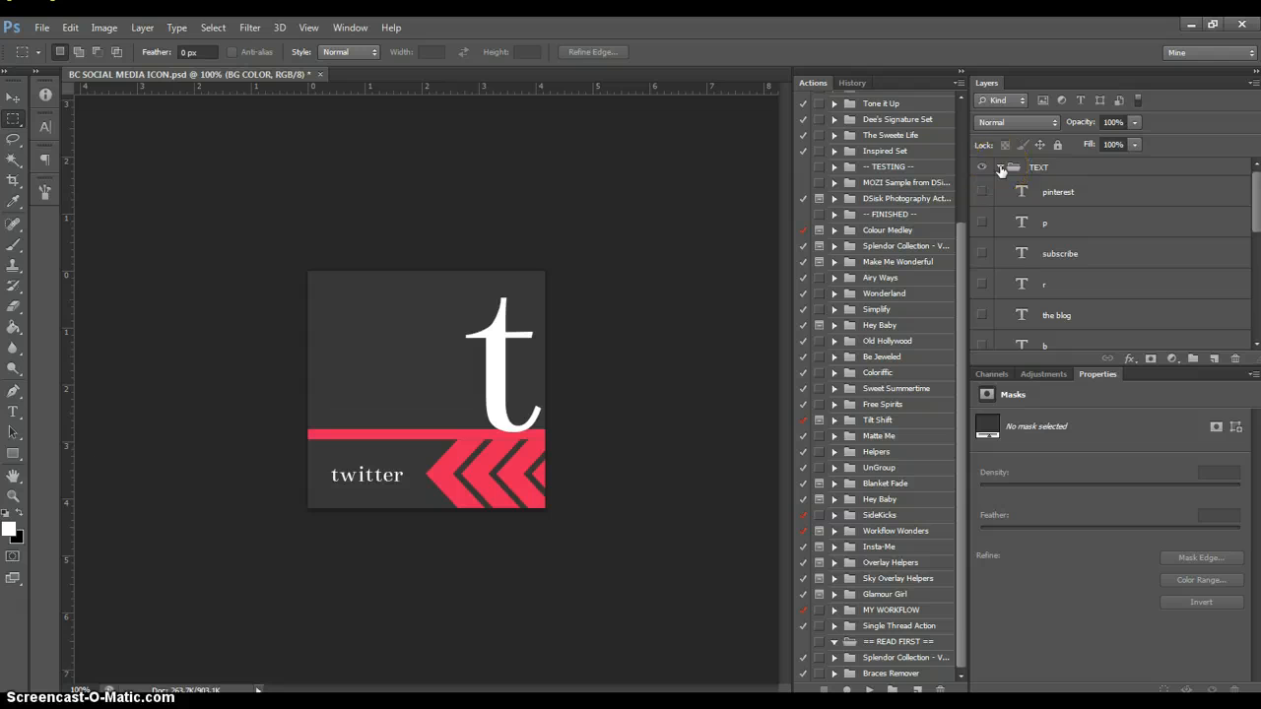
Hide the twitter and t text layers and preview the large f layer before hiding it again
{"action": "scroll", "coordinate": [1011, 228], "scroll_direction": "down", "scroll_amount": 3}
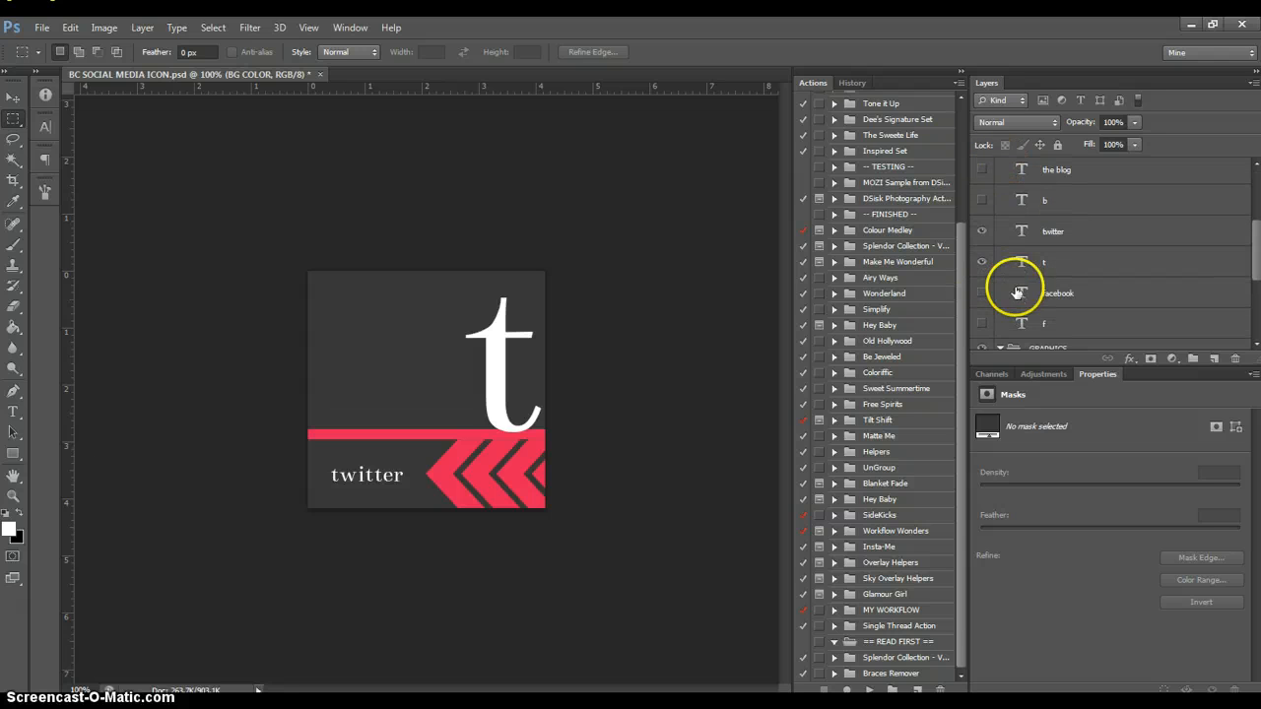
{"action": "left_click", "coordinate": [981, 321]}
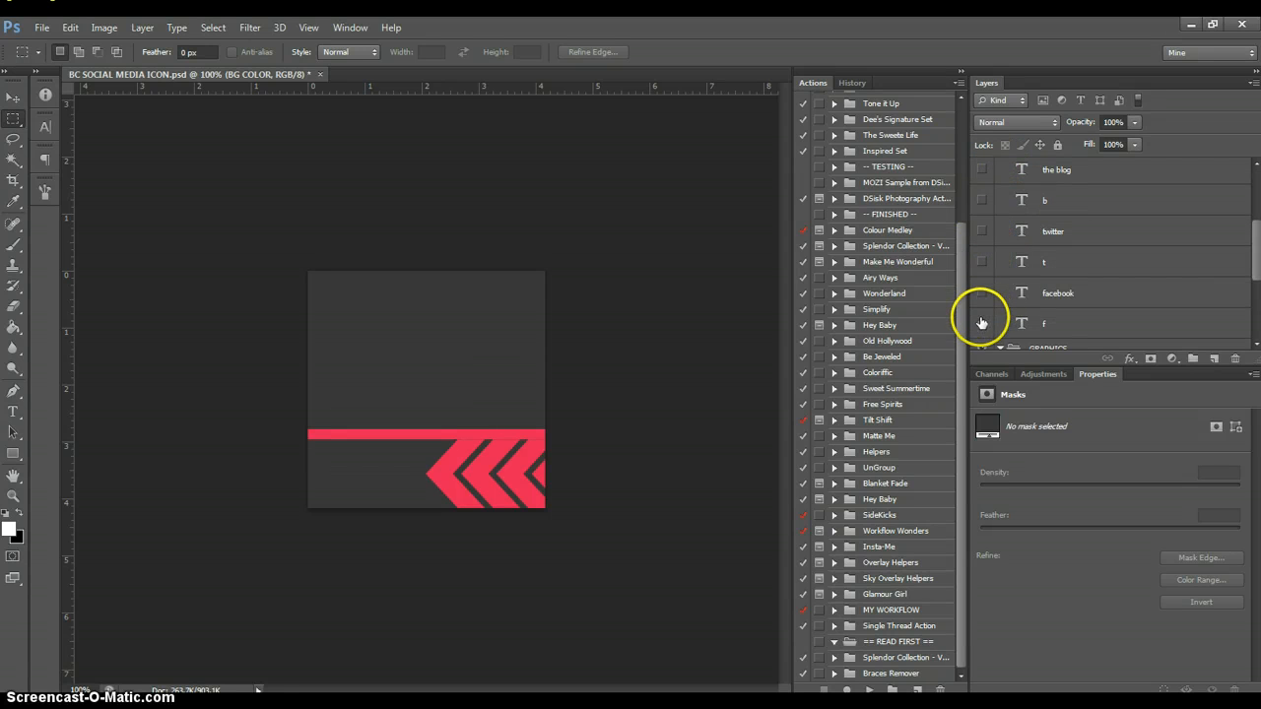
{"action": "left_click", "coordinate": [981, 295]}
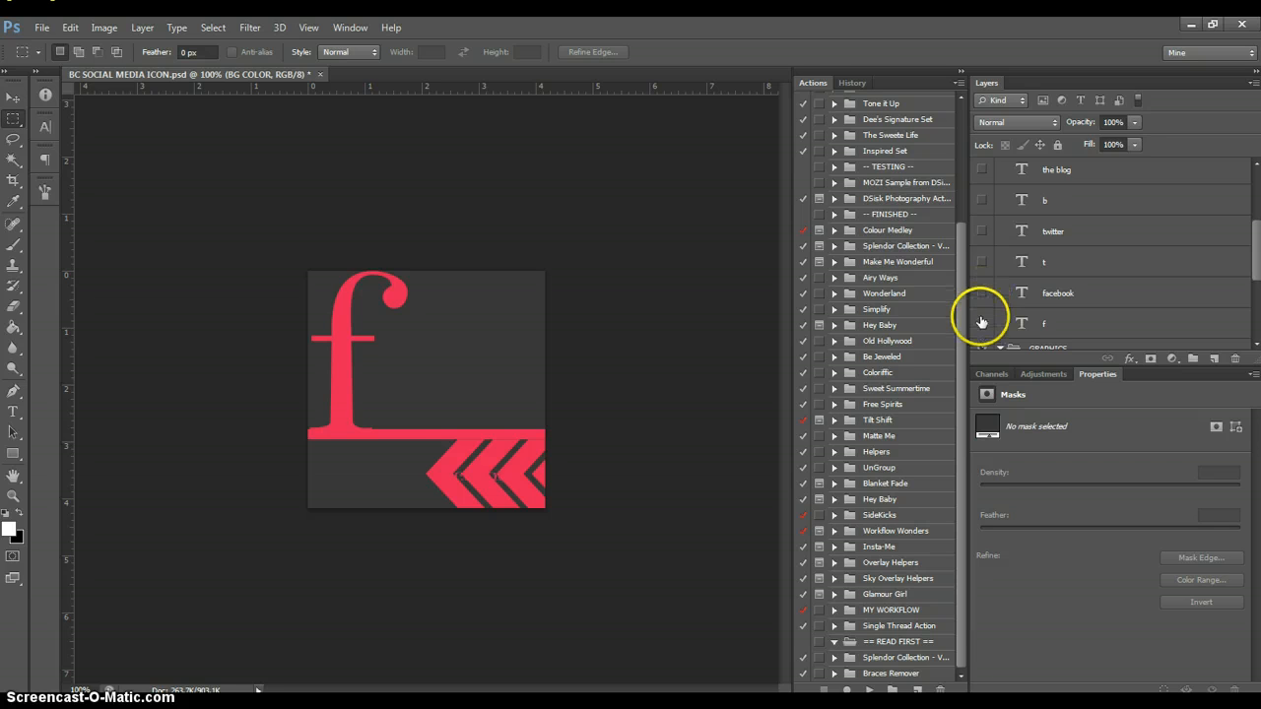
{"action": "left_click", "coordinate": [981, 321]}
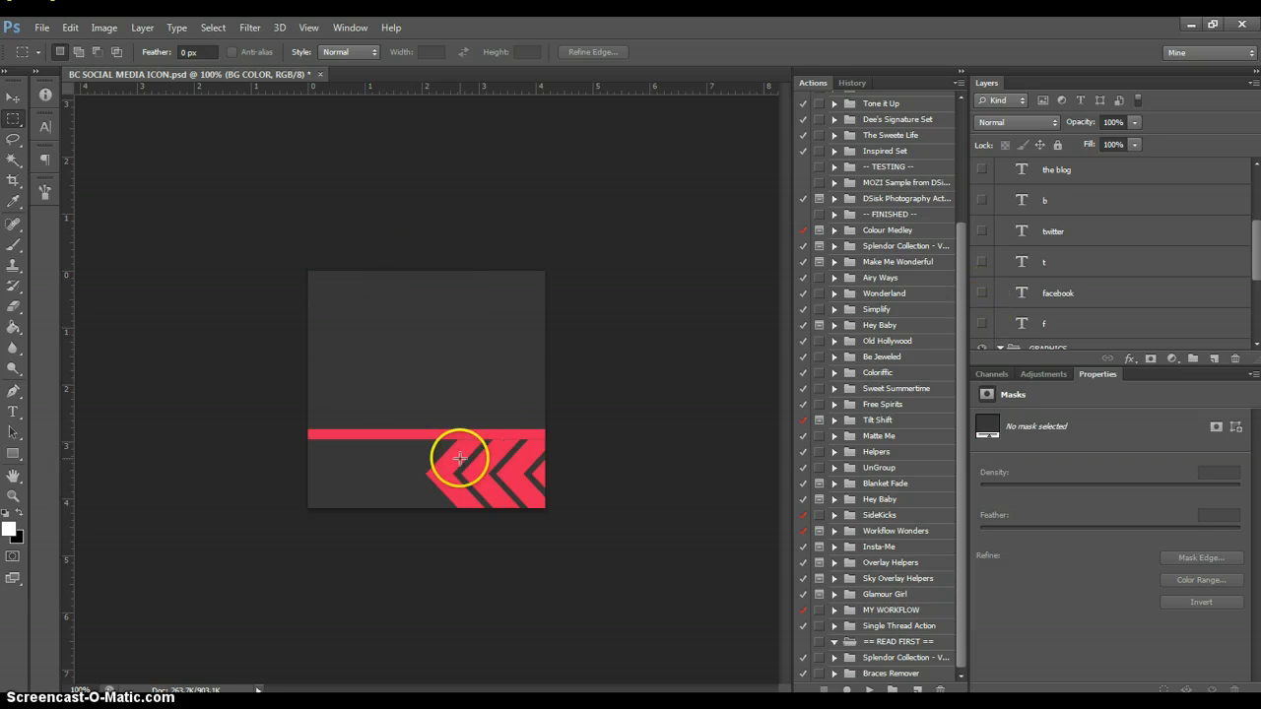
{"action": "scroll", "coordinate": [1019, 315], "scroll_direction": "down", "scroll_amount": 3}
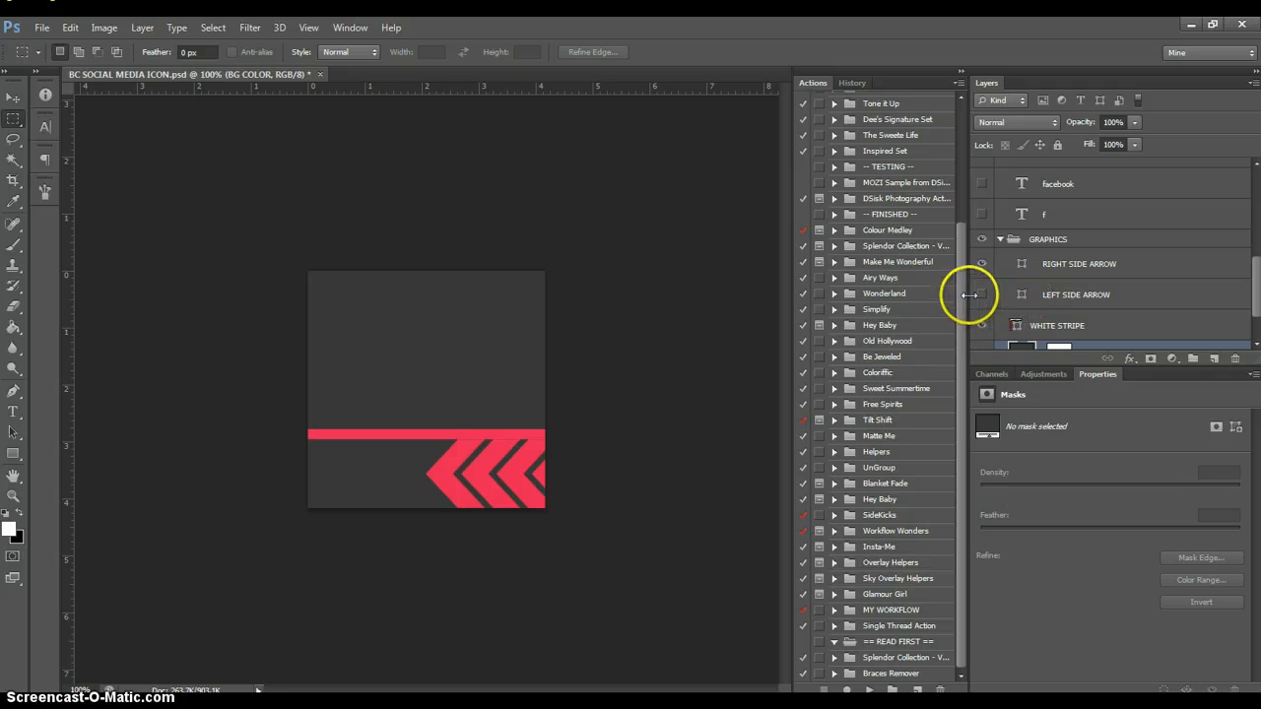
{"action": "scroll", "coordinate": [993, 291], "scroll_direction": "up", "scroll_amount": 3}
Make the twitter and t text layers visible again in the TEXT group
{"action": "left_click", "coordinate": [1028, 261]}
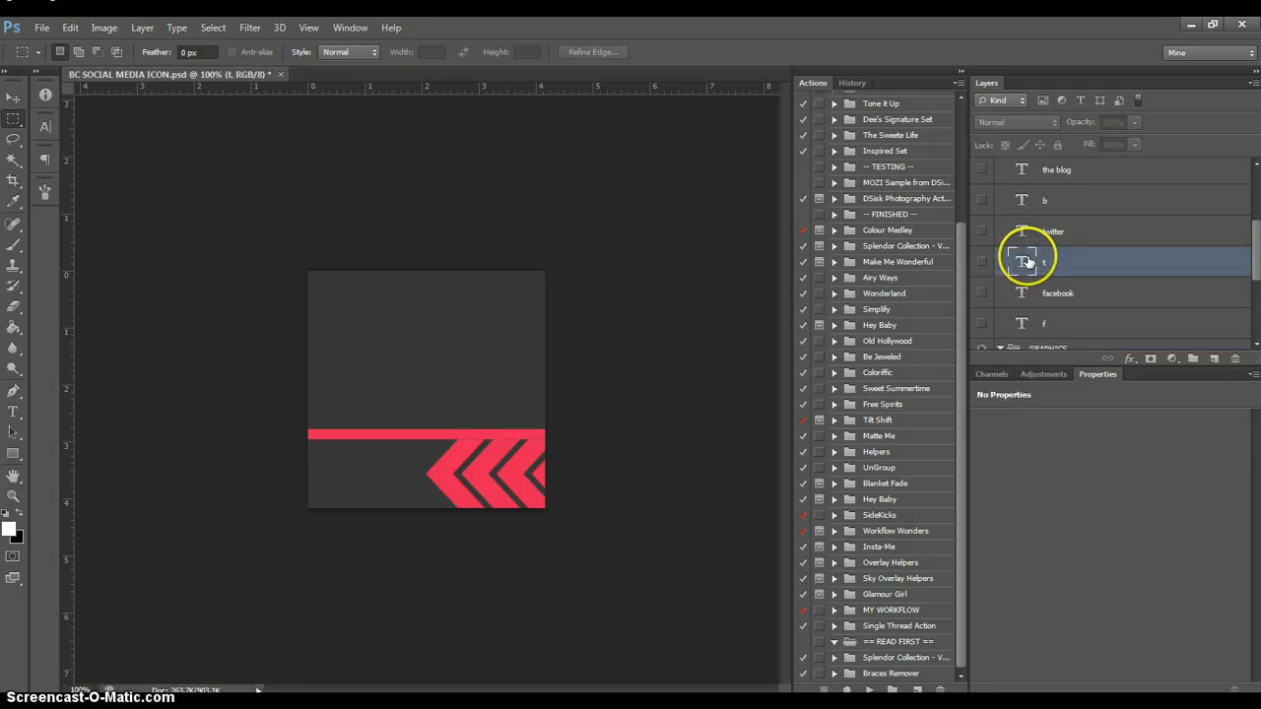
{"action": "scroll", "coordinate": [1031, 286], "scroll_direction": "down", "scroll_amount": 2}
{"action": "scroll", "coordinate": [1003, 288], "scroll_direction": "up", "scroll_amount": 4}
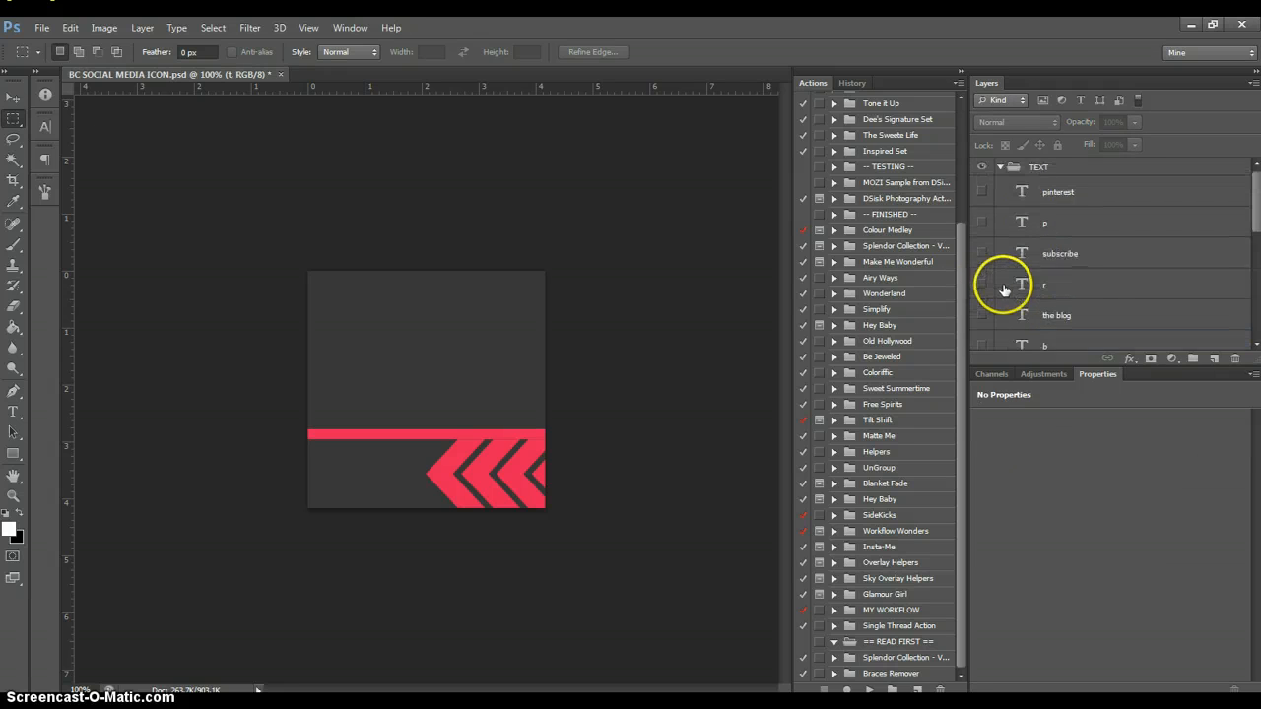
{"action": "left_click", "coordinate": [982, 308]}
{"action": "left_click", "coordinate": [982, 335]}
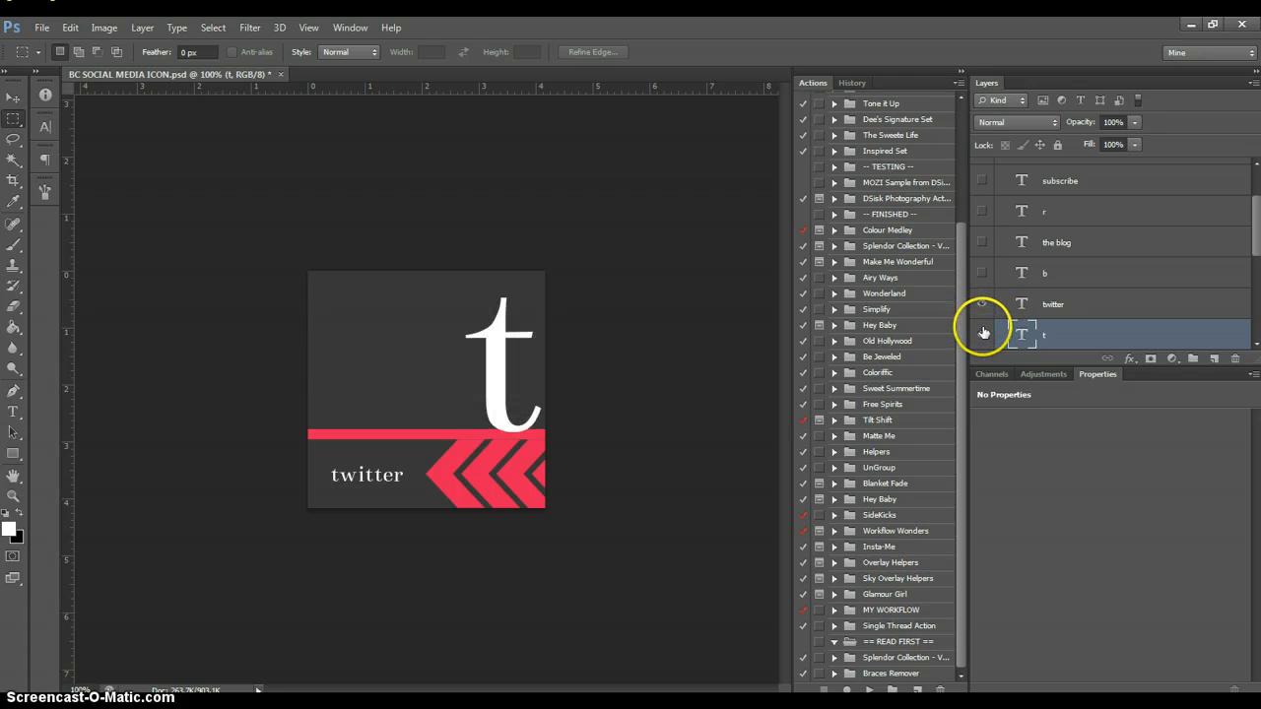
{"action": "scroll", "coordinate": [975, 316], "scroll_direction": "up", "scroll_amount": 3}
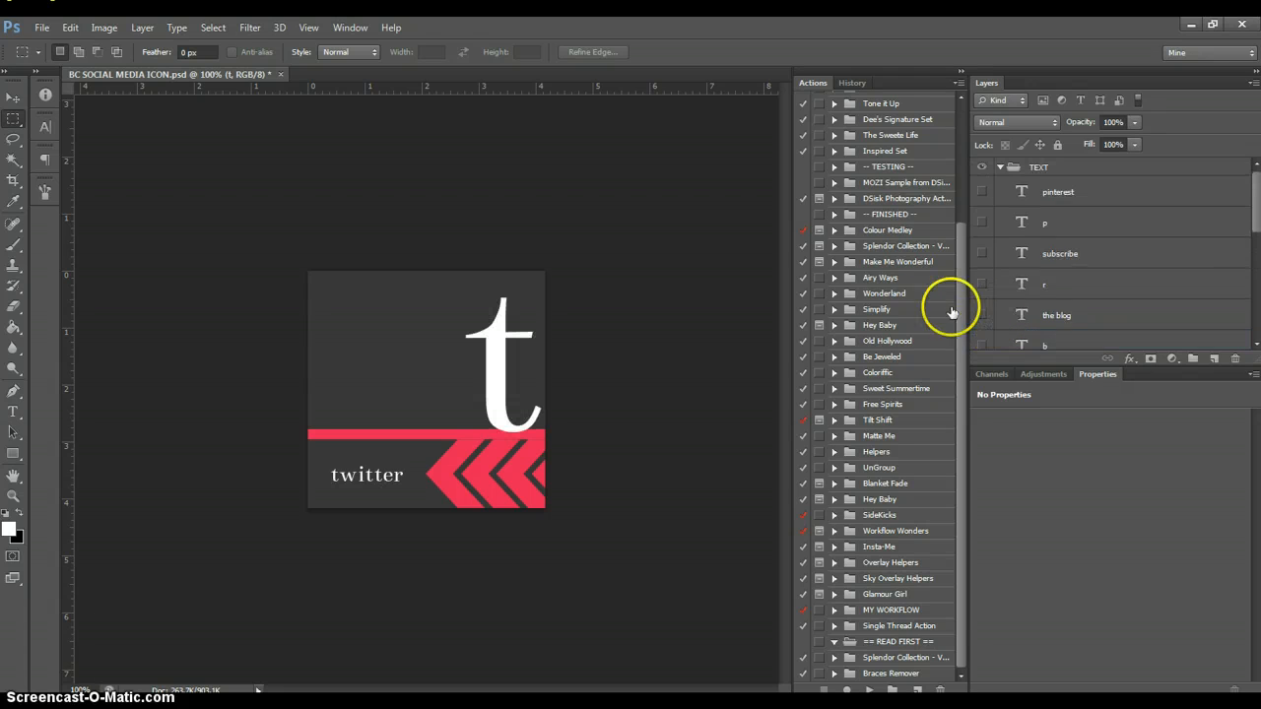
Collapse the TEXT group and recolour the RIGHT SIDE ARROW shape white (ffffff)
{"action": "left_click", "coordinate": [1000, 170]}
{"action": "double_click", "coordinate": [1021, 215]}
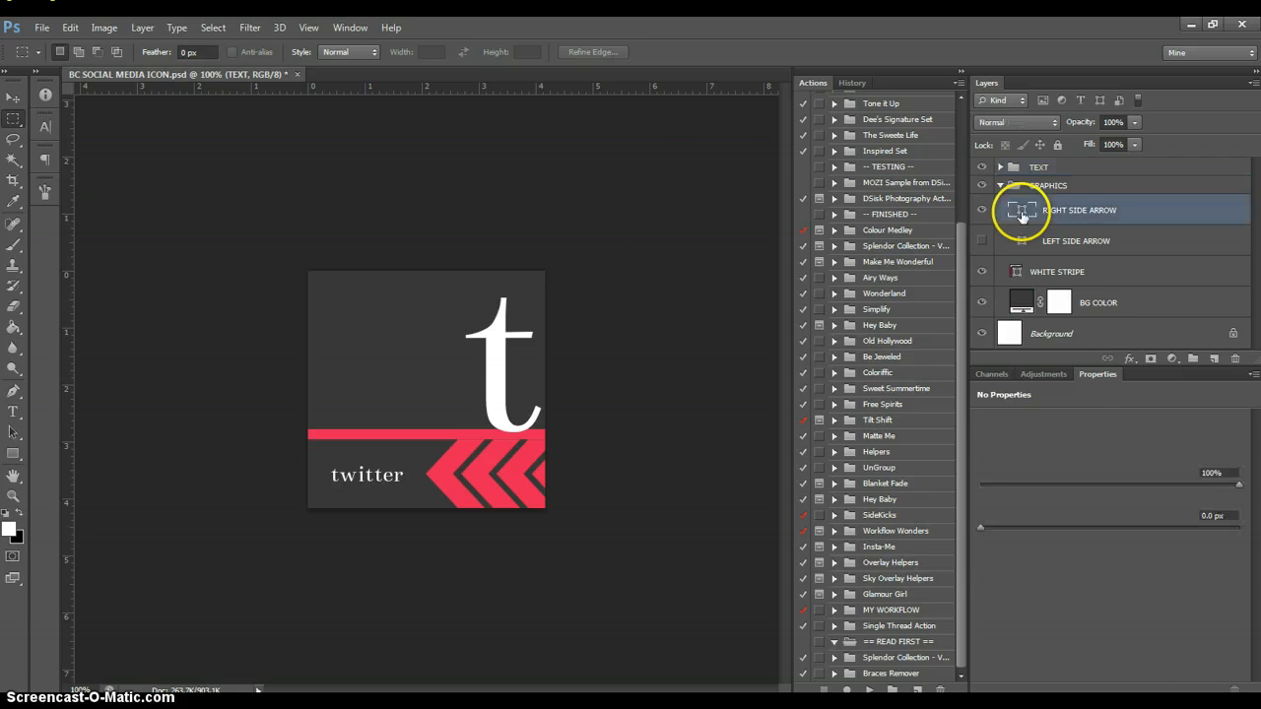
{"action": "left_click_drag", "start_coordinate": [788, 259], "coordinate": [645, 163]}
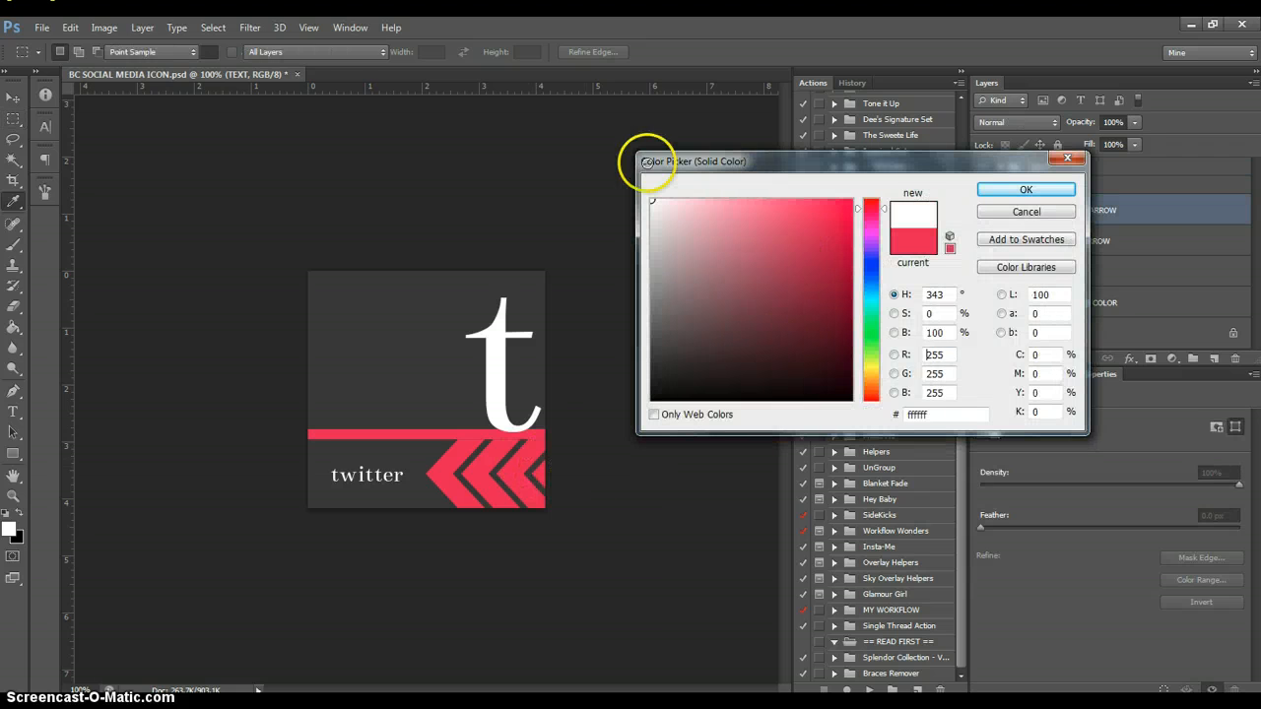
{"action": "left_click", "coordinate": [1018, 190]}
Recolour the WHITE STRIPE shape from pinkish red to white and activate the Rectangular Marquee tool
{"action": "double_click", "coordinate": [1016, 273]}
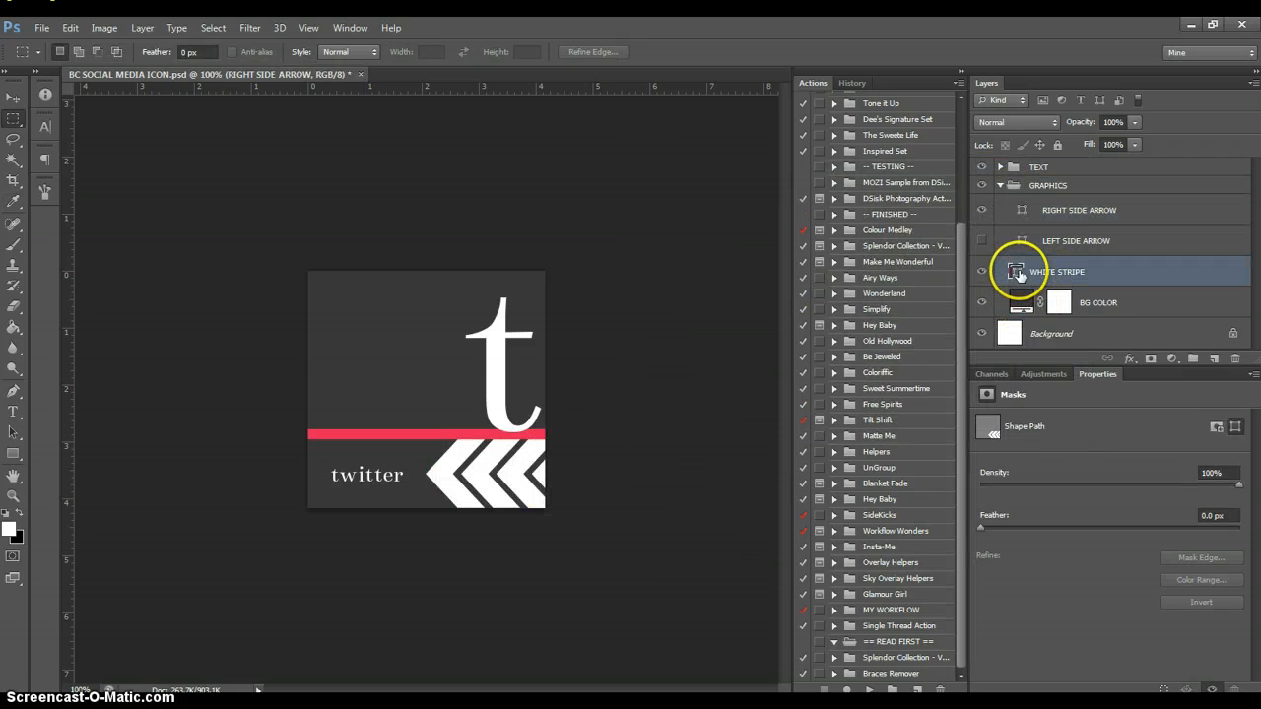
{"action": "left_click", "coordinate": [750, 240]}
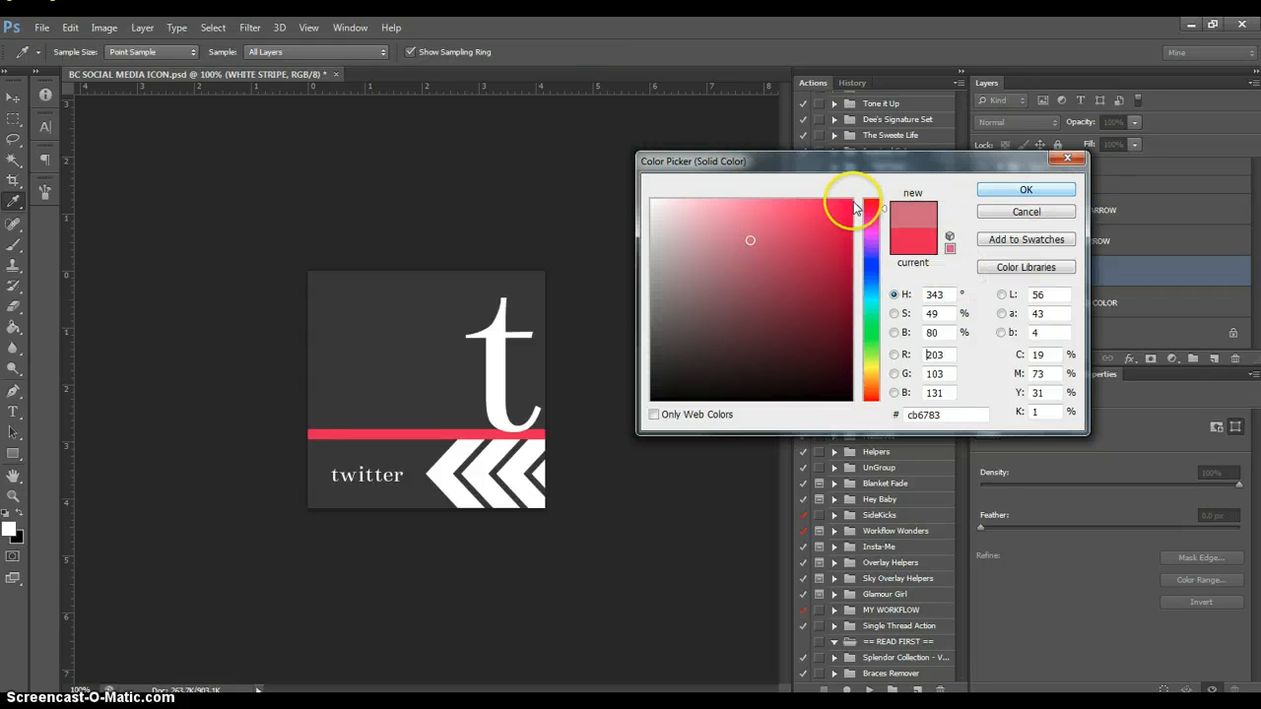
{"action": "left_click_drag", "start_coordinate": [853, 201], "coordinate": [615, 196]}
{"action": "left_click", "coordinate": [1028, 192]}
{"action": "left_click", "coordinate": [13, 117]}
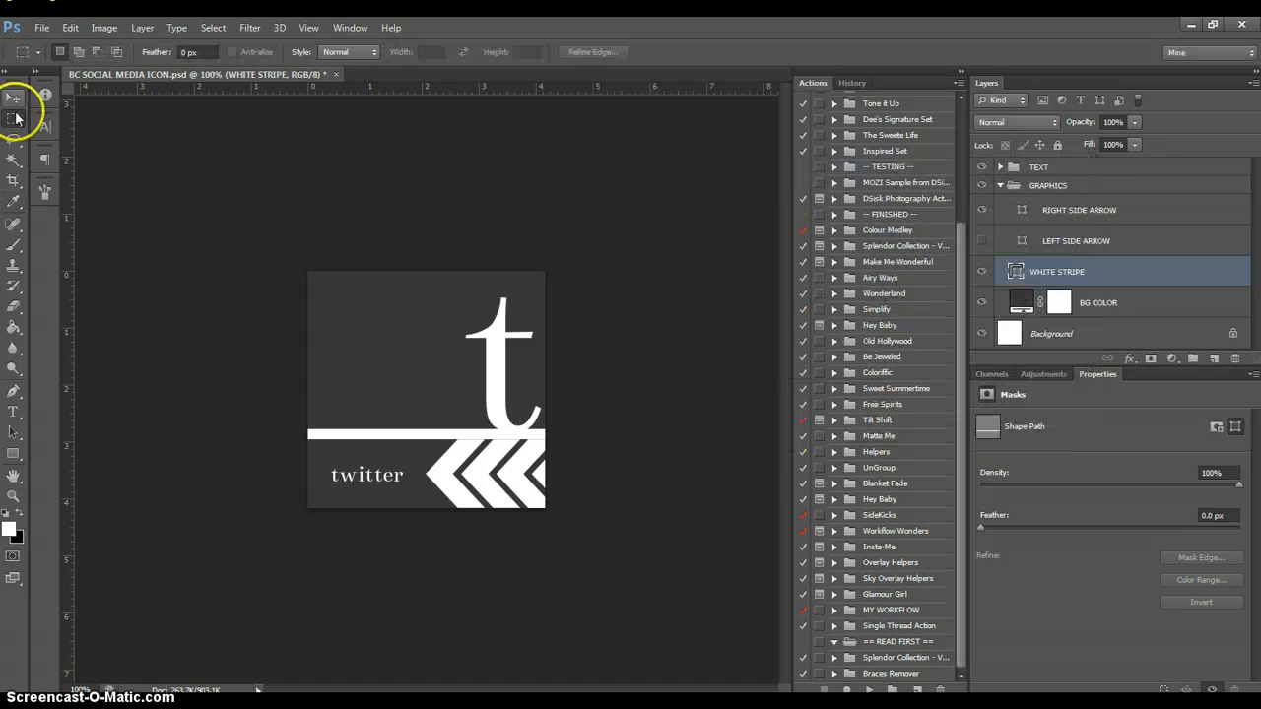
Toggle the RIGHT SIDE ARROW layer's visibility off and on, and collapse the GRAPHICS group
{"action": "left_click", "coordinate": [988, 211]}
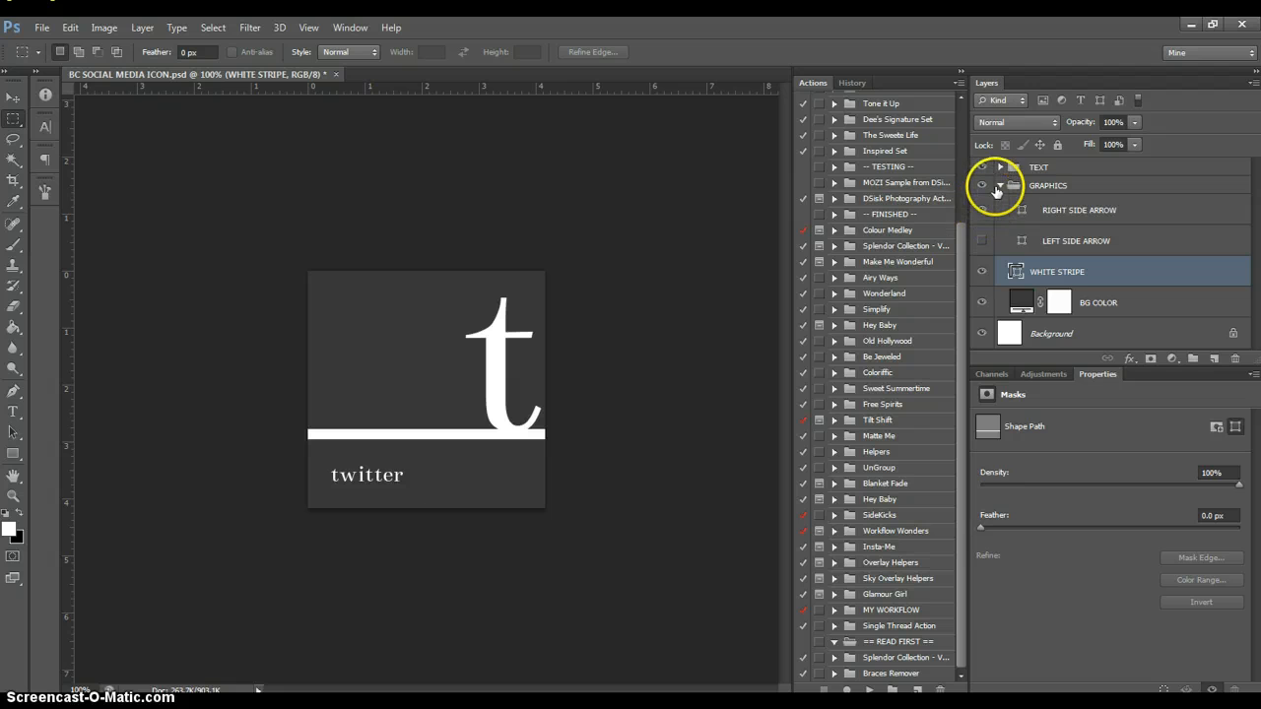
{"action": "left_click", "coordinate": [1000, 185]}
{"action": "left_click", "coordinate": [14, 140]}
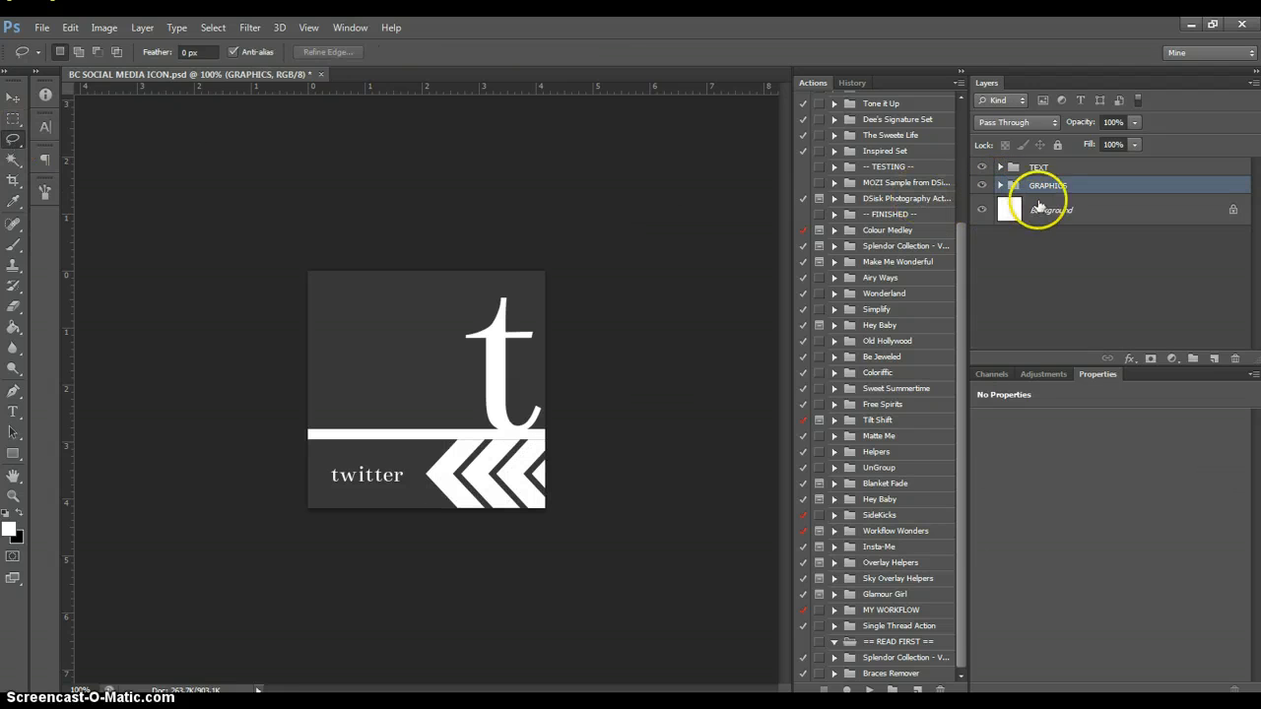
Expand the GRAPHICS group and set the BG COLOR fill to a light coral red
{"action": "left_click", "coordinate": [1000, 185]}
{"action": "double_click", "coordinate": [1024, 306]}
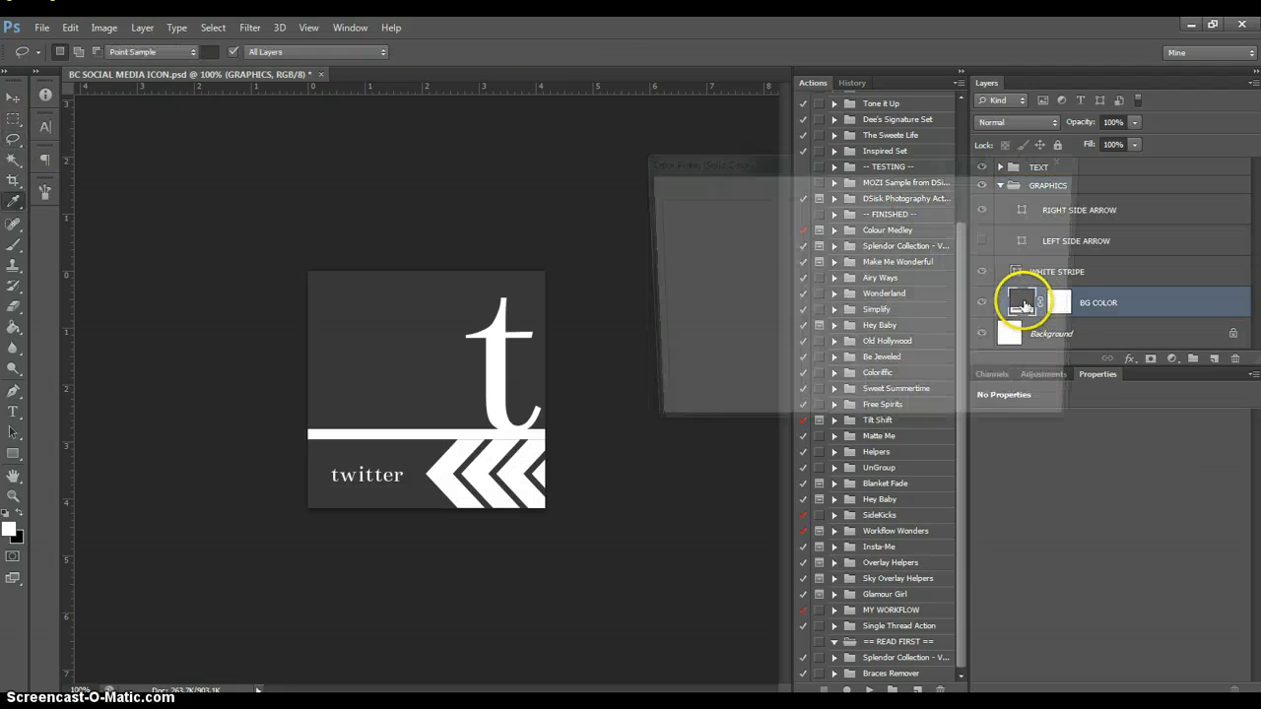
{"action": "left_click", "coordinate": [814, 221]}
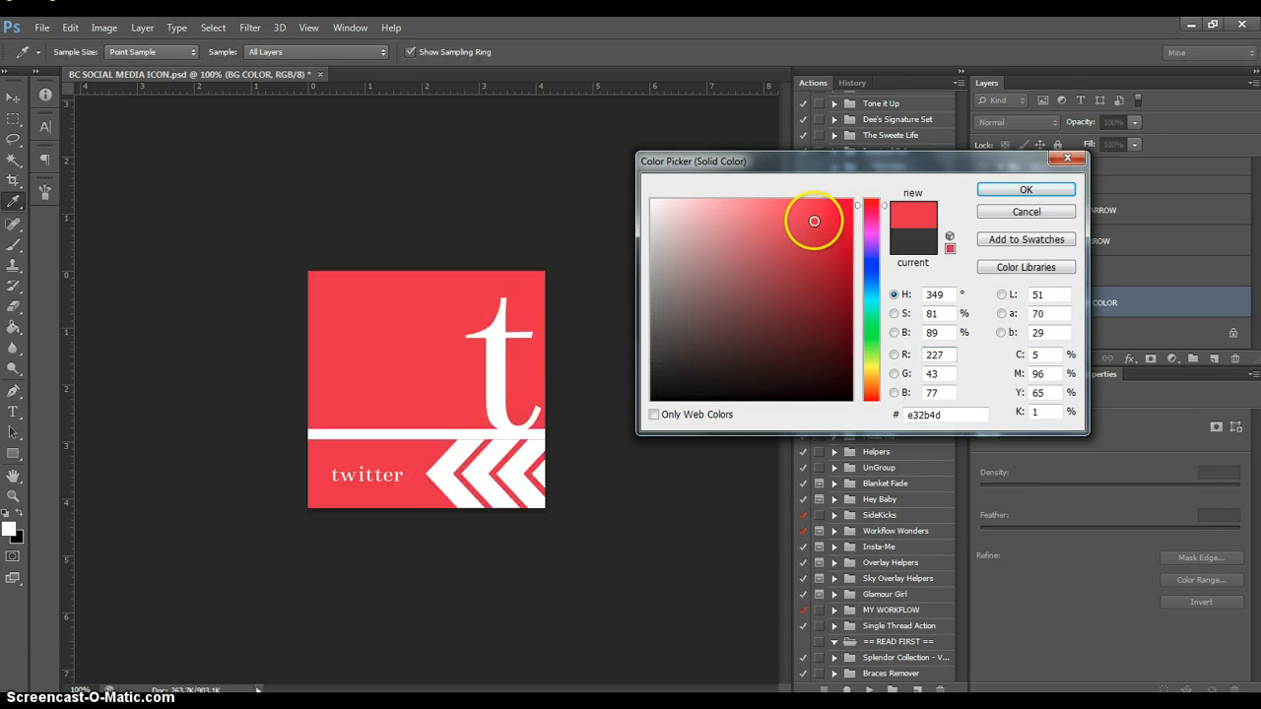
{"action": "left_click", "coordinate": [781, 221]}
{"action": "left_click", "coordinate": [1044, 190]}
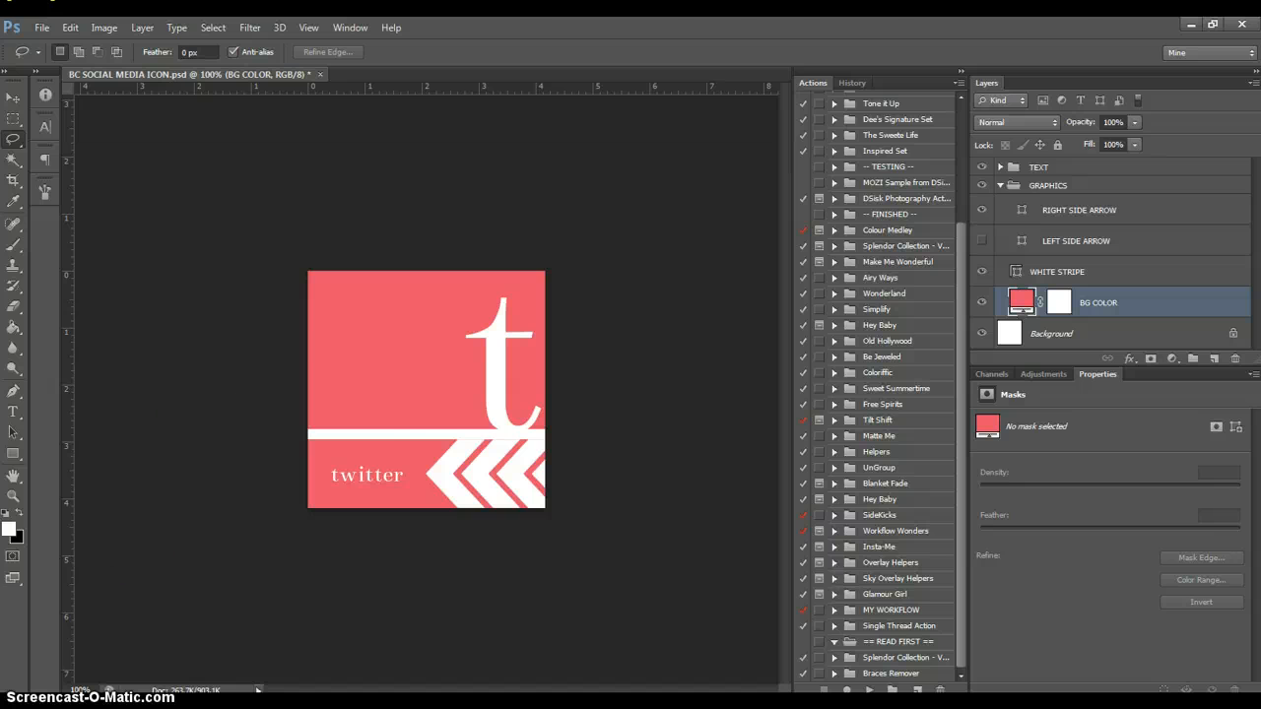
Switch to the PSDs folder in Windows Explorer, select BC FACEBOOK PROFILE, and return to Photoshop
{"action": "key", "text": "alt+Tab"}
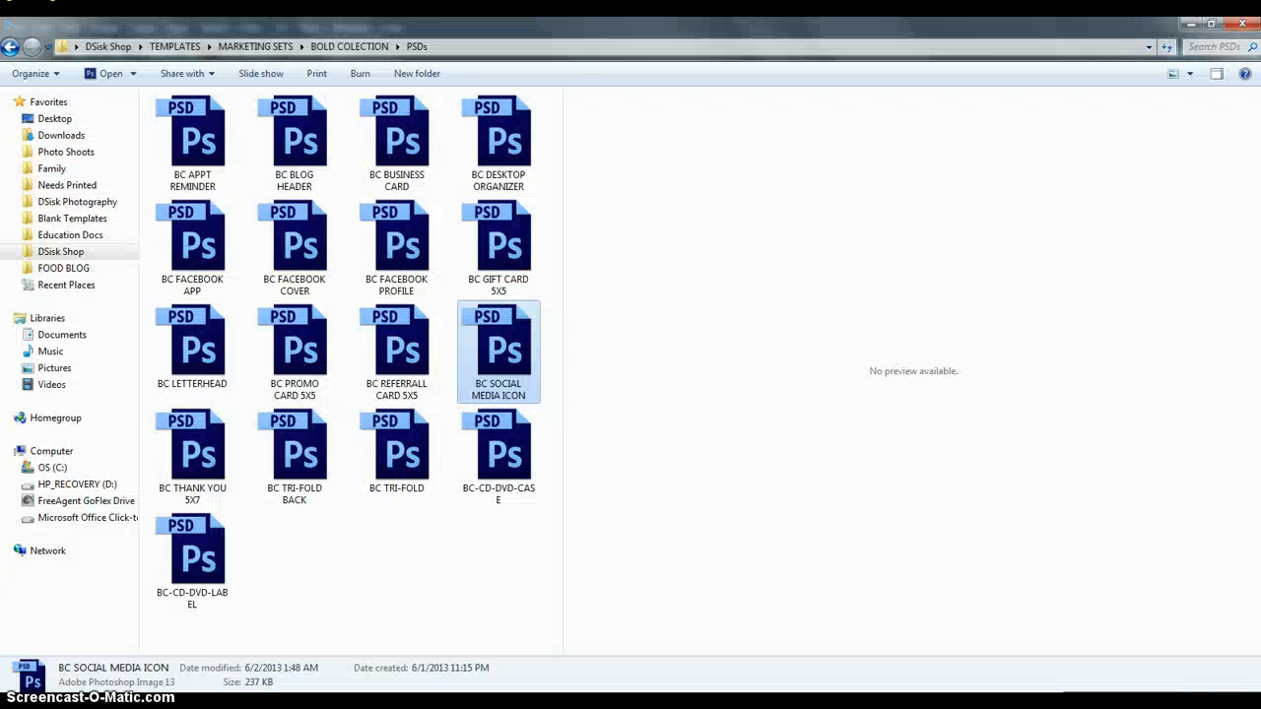
{"action": "left_click", "coordinate": [402, 251]}
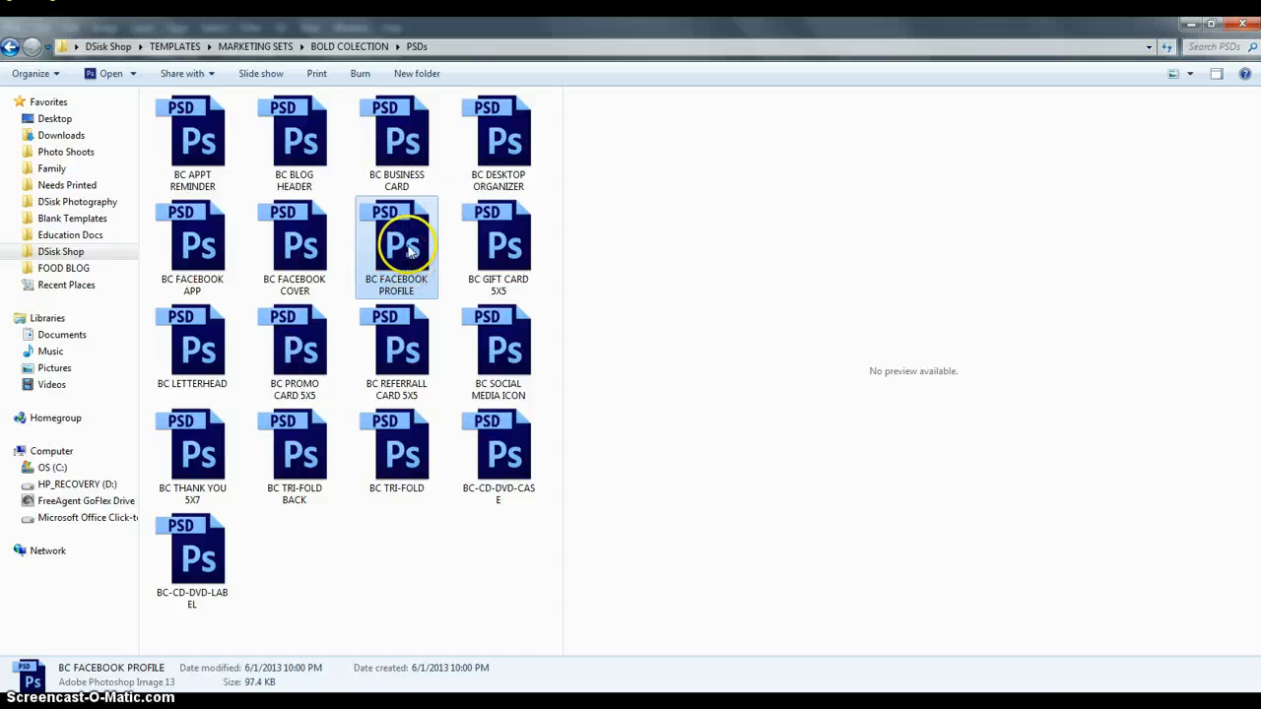
{"action": "key", "text": "alt+Tab"}
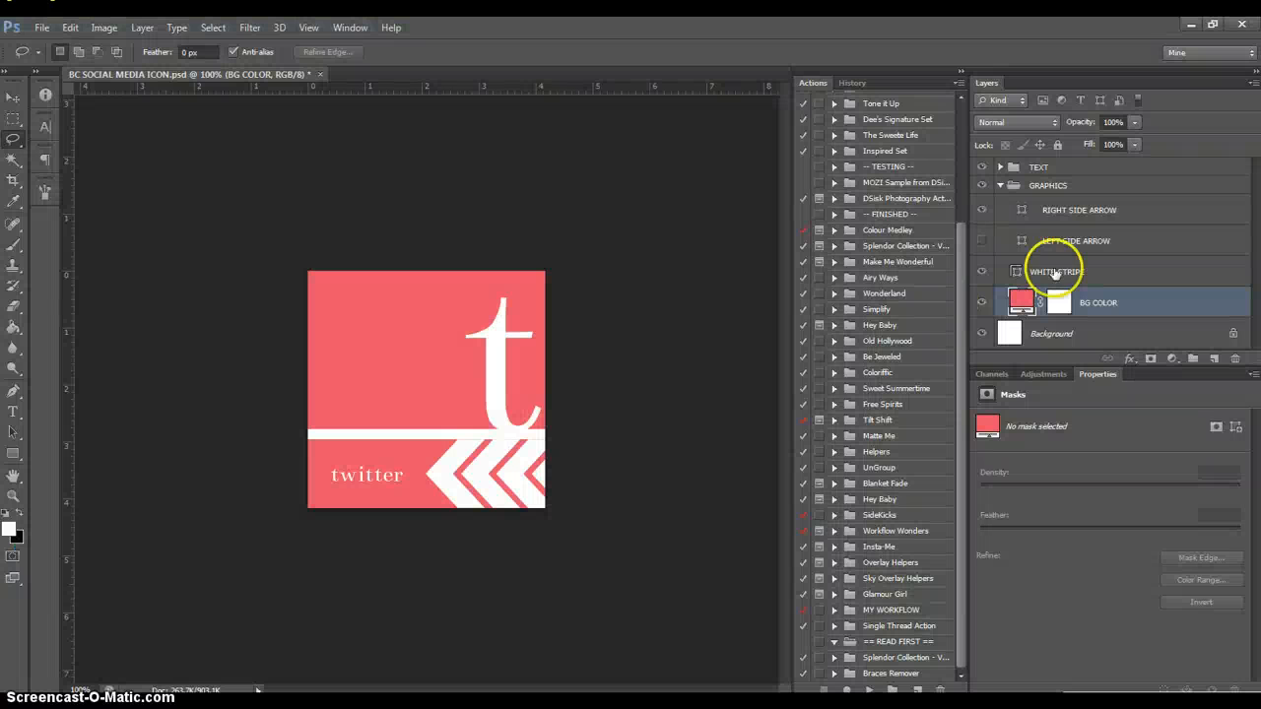
Close BC SOCIAL MEDIA ICON.psd without saving the changes
{"action": "left_click", "coordinate": [1010, 182]}
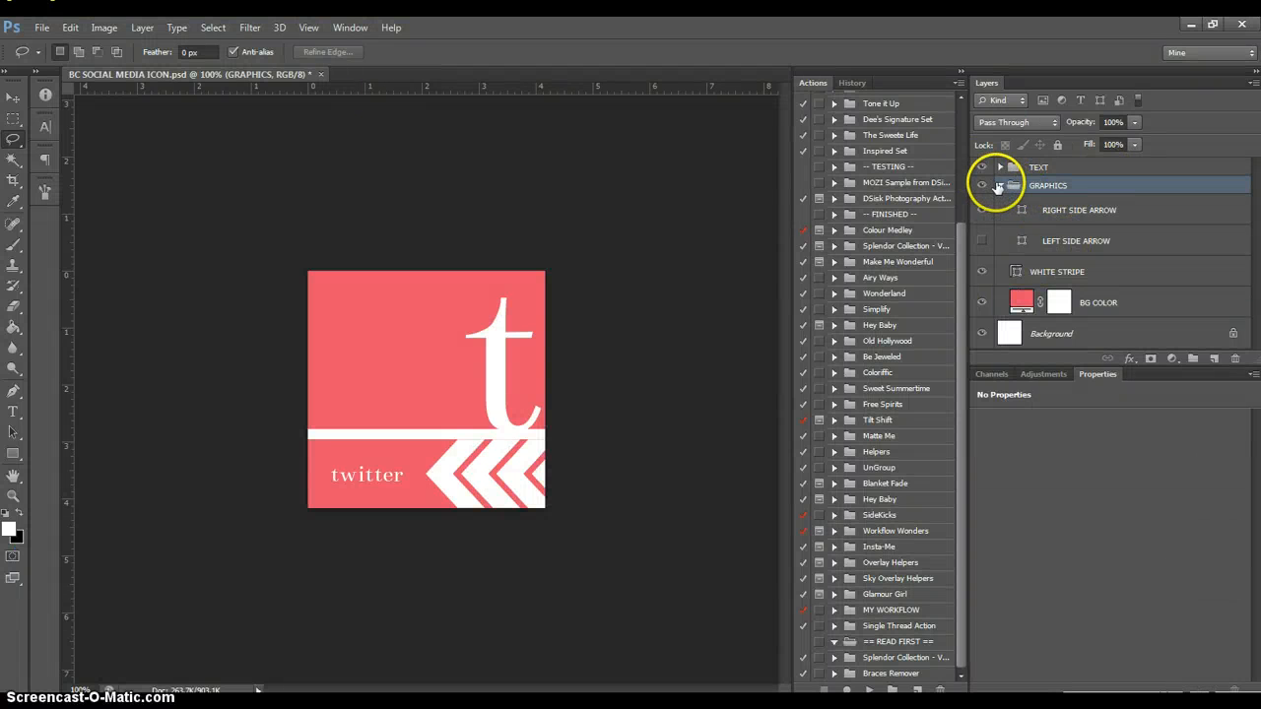
{"action": "left_click", "coordinate": [319, 76]}
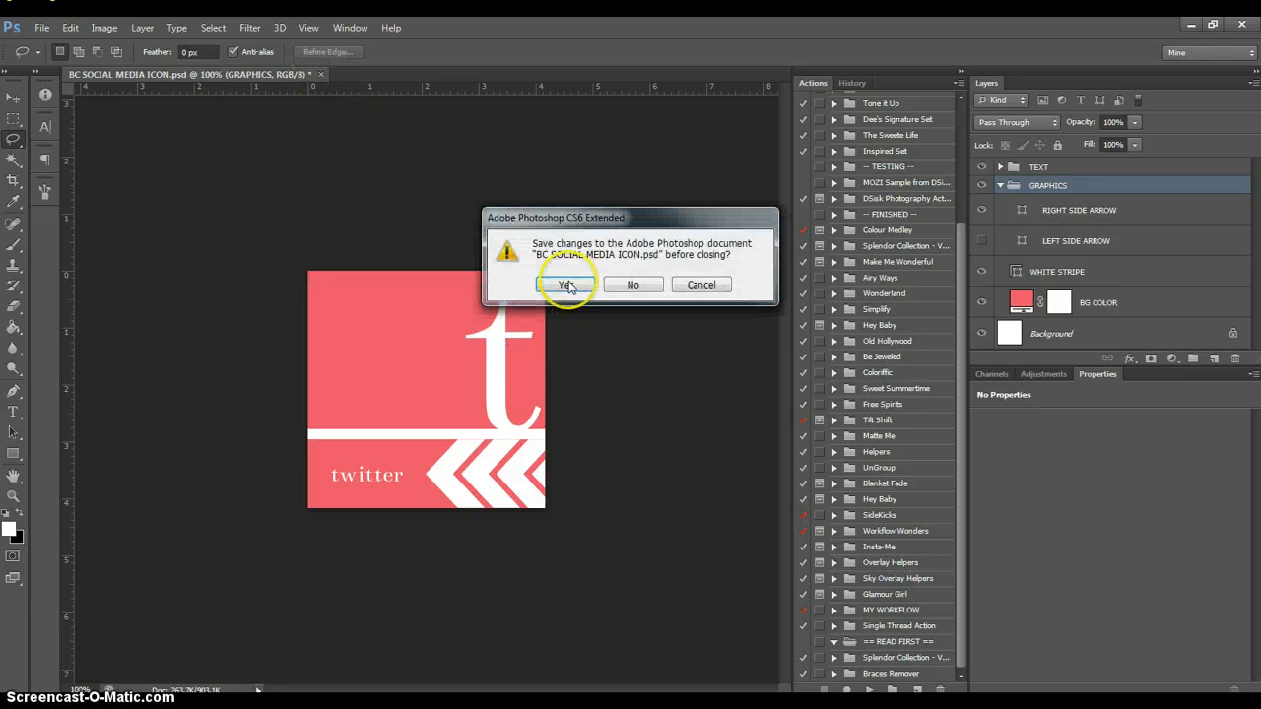
{"action": "left_click", "coordinate": [626, 286]}
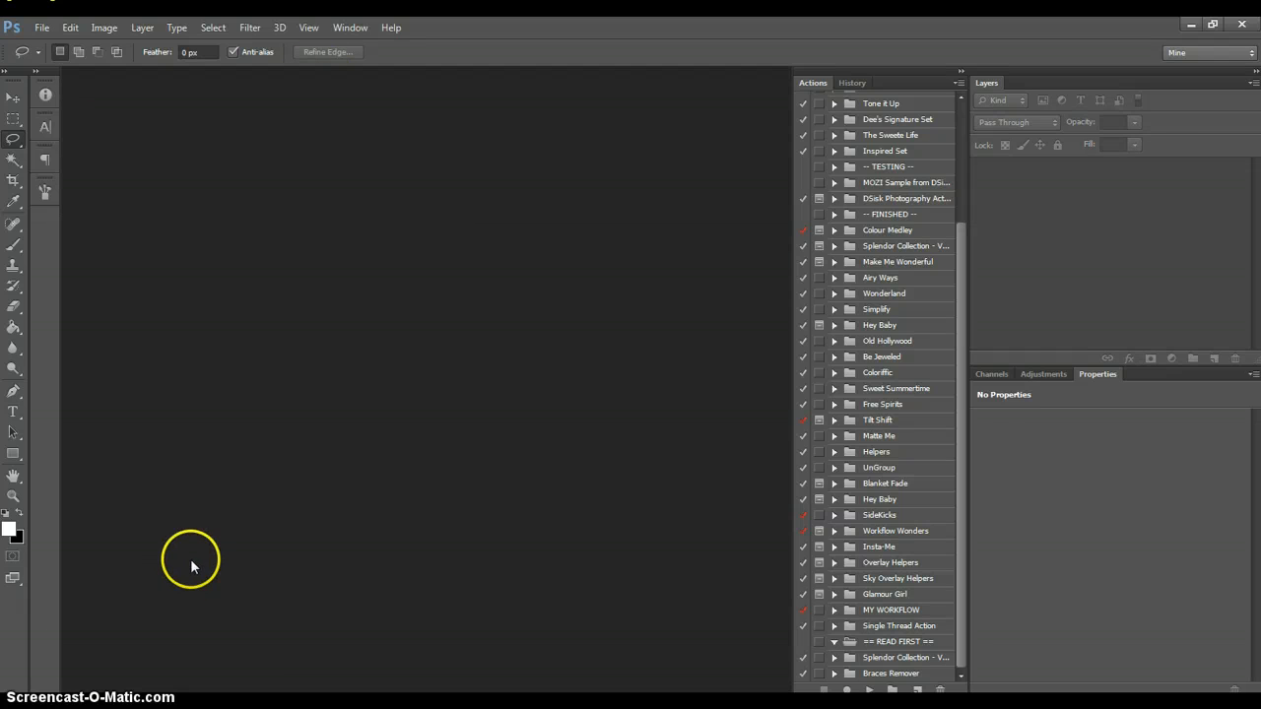